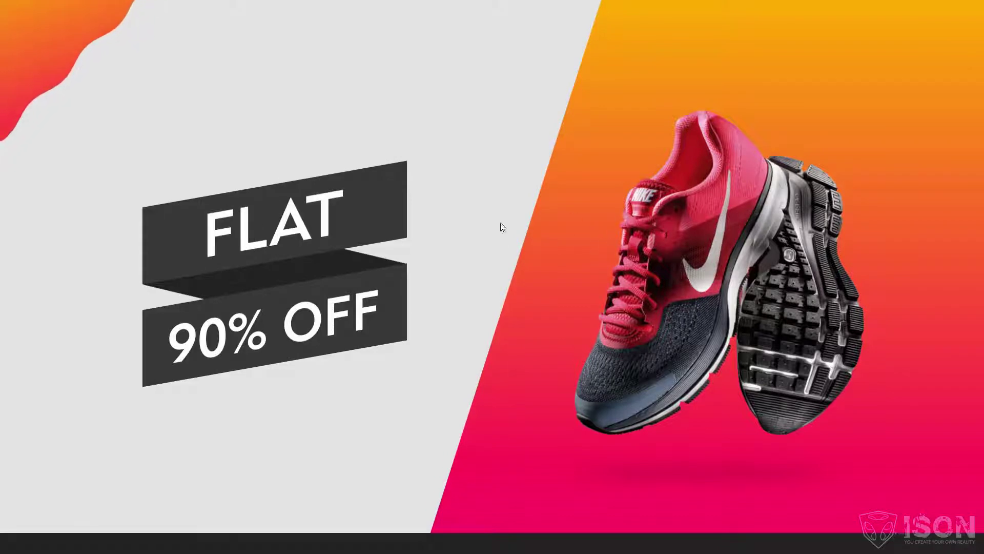
# Pause the finished 'FLAT 90% OFF' sneaker banner video and exit fullscreen playback
pyautogui.click(506, 238)
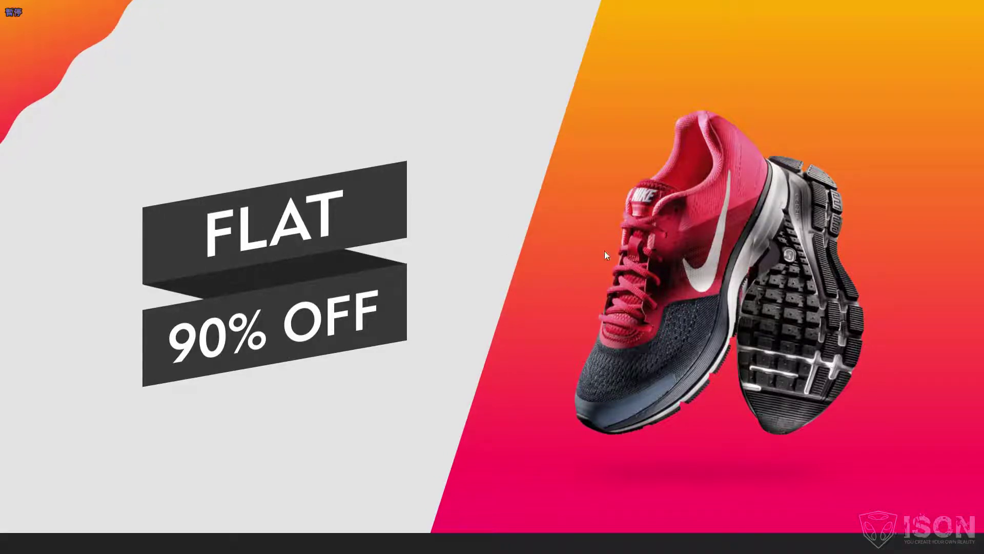
pyautogui.doubleClick(466, 269)
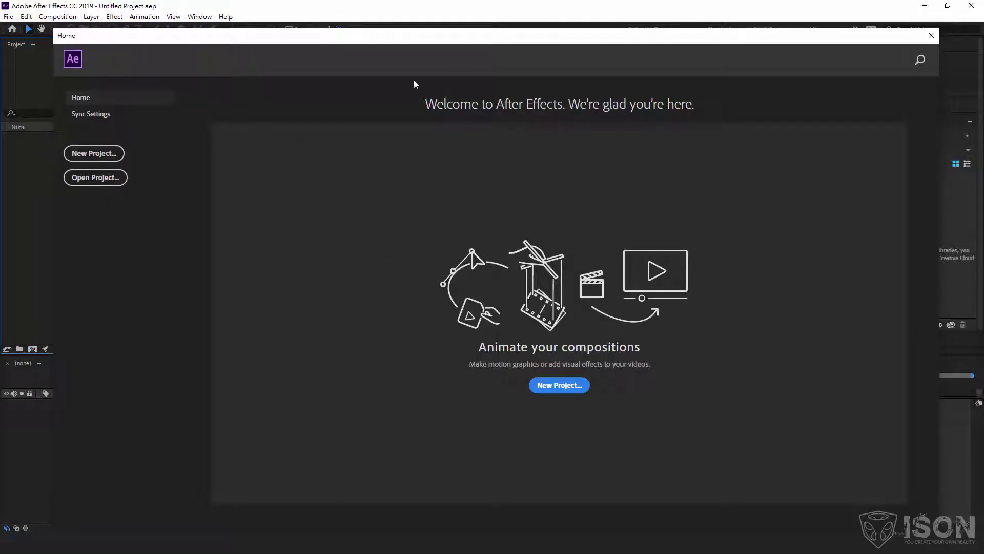
# Start a new empty project from the After Effects Home screen
pyautogui.click(104, 156)
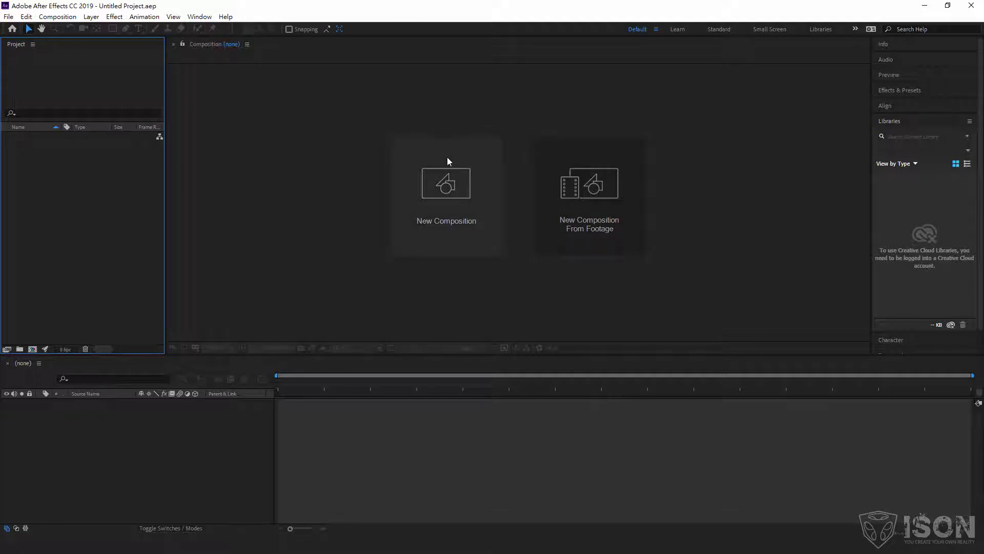
# Create a new composition with duration 0:00:05:00 (after first trying 10 seconds) and 60 fps
pyautogui.click(439, 207)
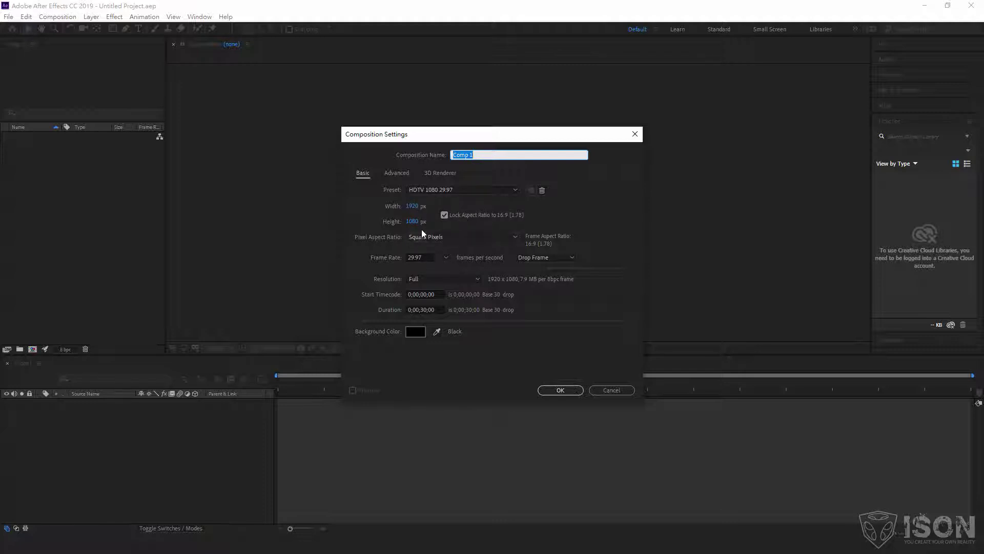
pyautogui.click(437, 311)
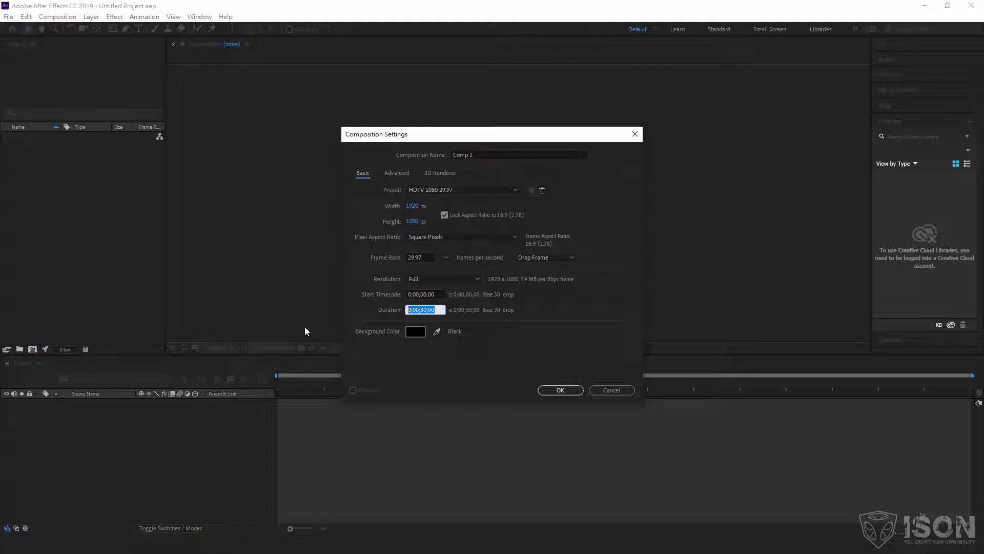
pyautogui.write('1000')
pyautogui.press('Tab')
pyautogui.click(441, 309)
pyautogui.write('500')
pyautogui.press('Tab')
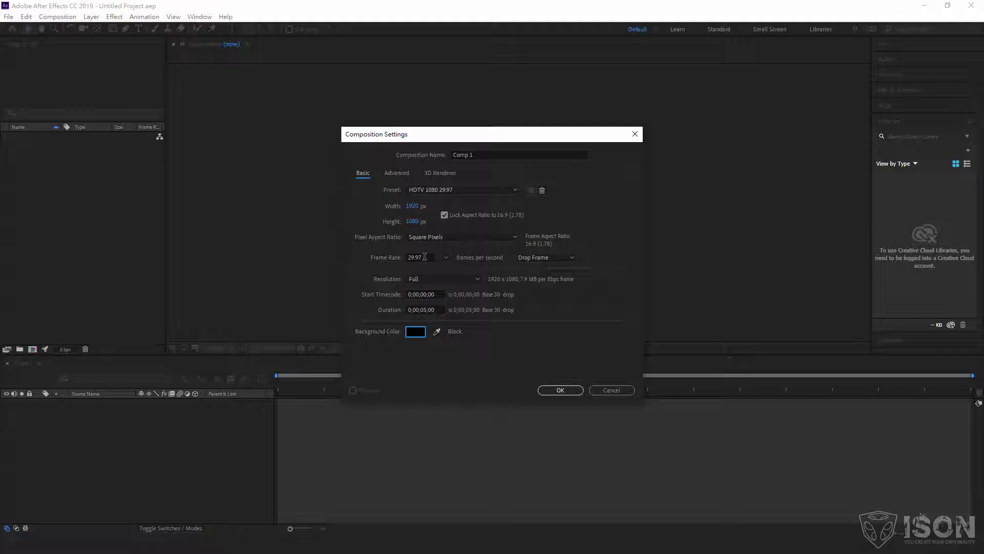
pyautogui.click(425, 258)
pyautogui.click(446, 258)
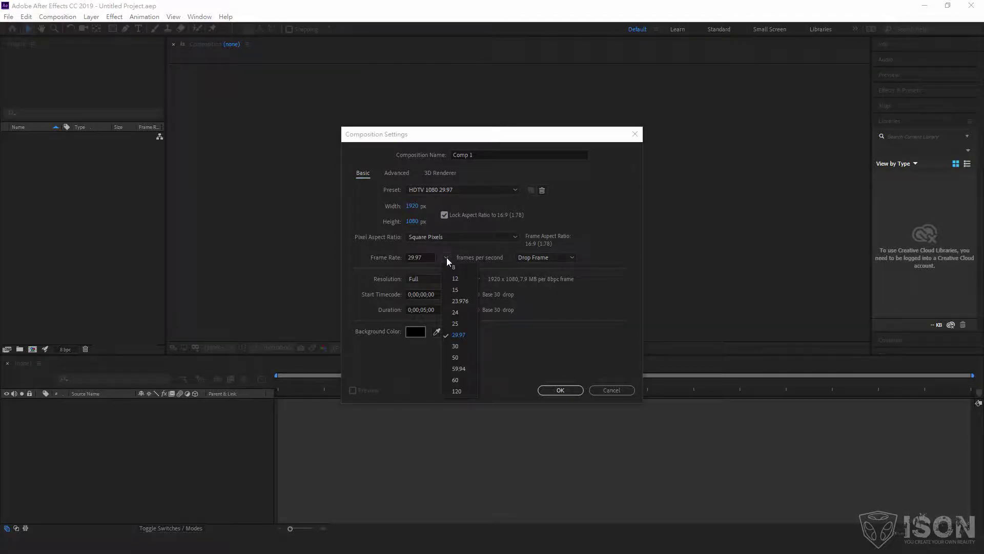
pyautogui.click(462, 380)
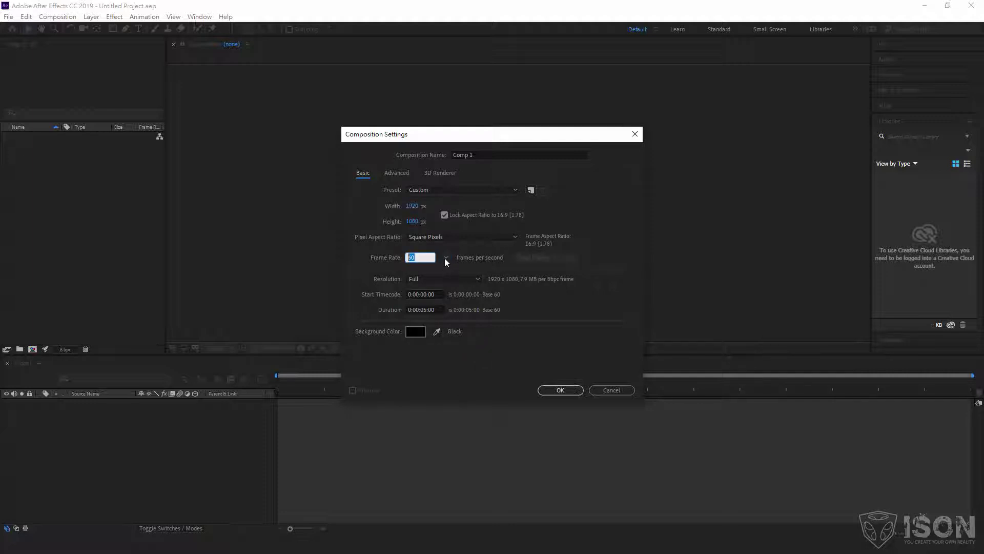
pyautogui.click(446, 257)
pyautogui.click(420, 258)
pyautogui.click(560, 391)
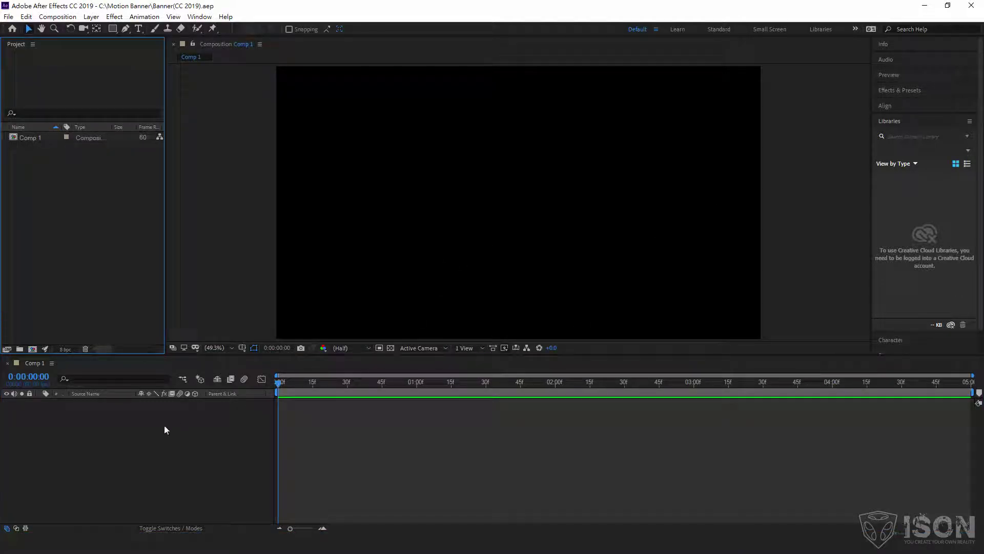
# Add a full-frame solid layer, White Solid 1, coloured light gray
pyautogui.click(122, 434)
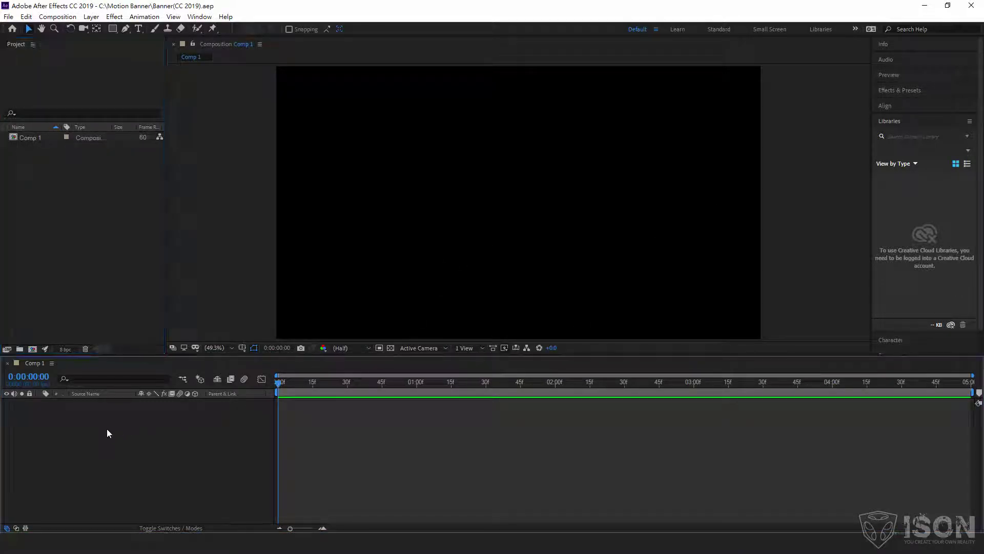
pyautogui.rightClick(97, 425)
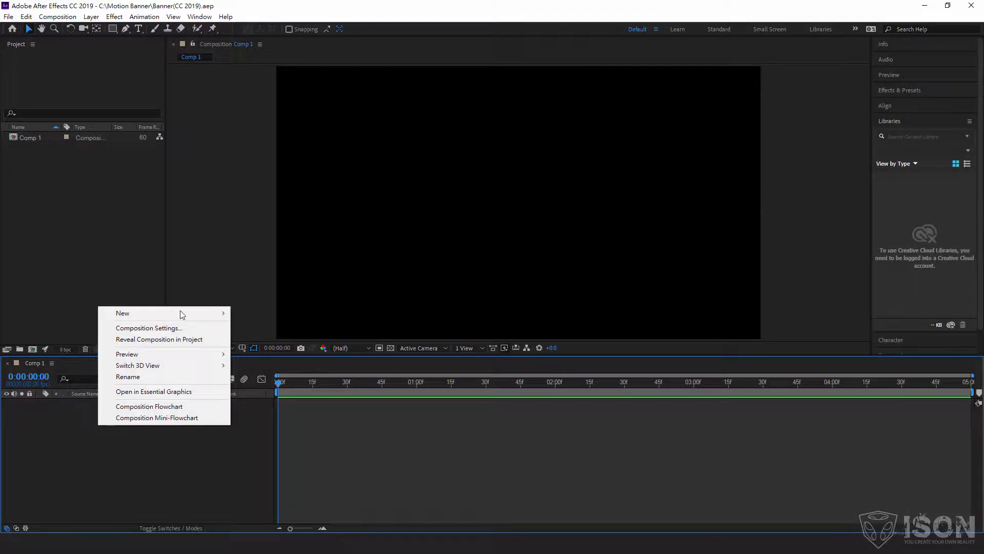
pyautogui.moveTo(184, 312)
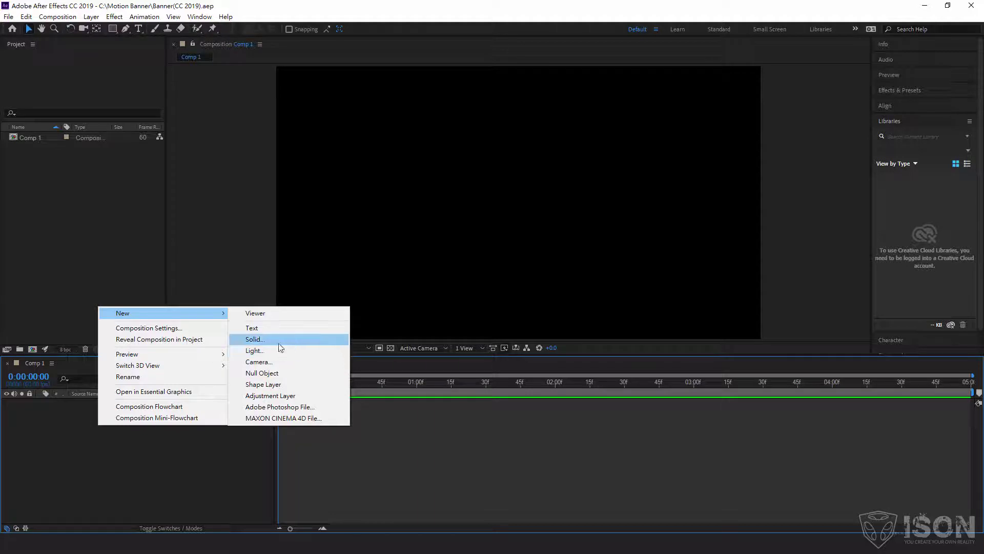
pyautogui.click(273, 342)
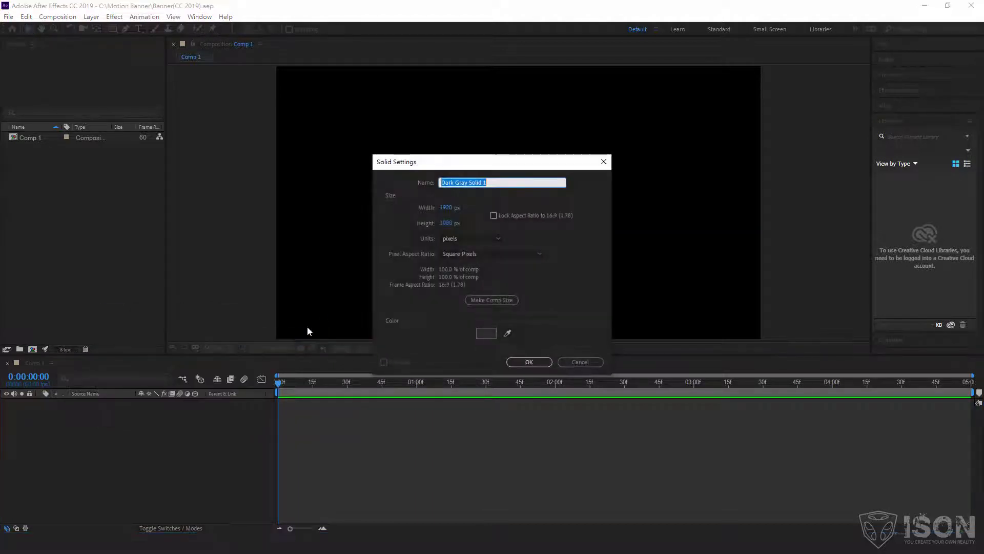
pyautogui.click(487, 334)
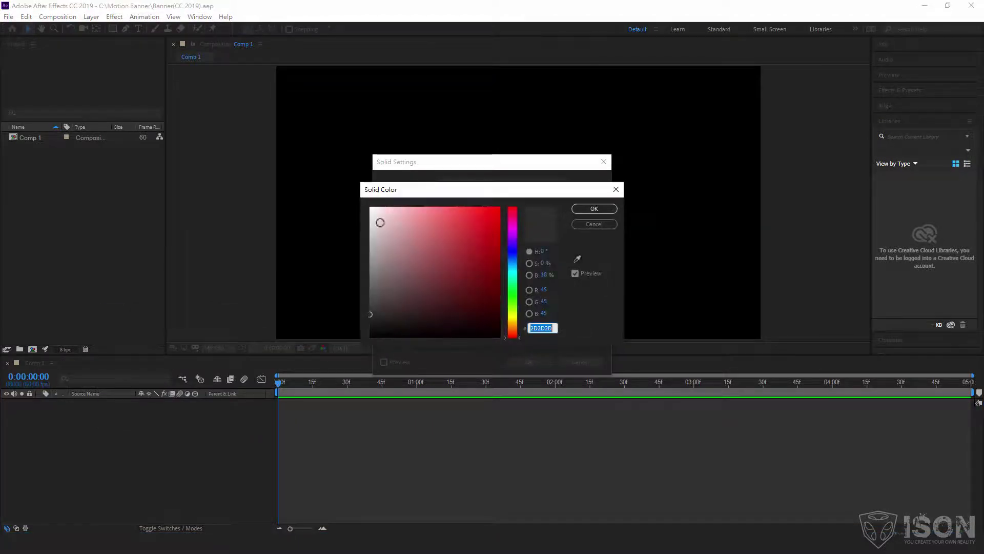
pyautogui.click(367, 222)
pyautogui.moveTo(366, 223); pyautogui.dragTo(367, 221)
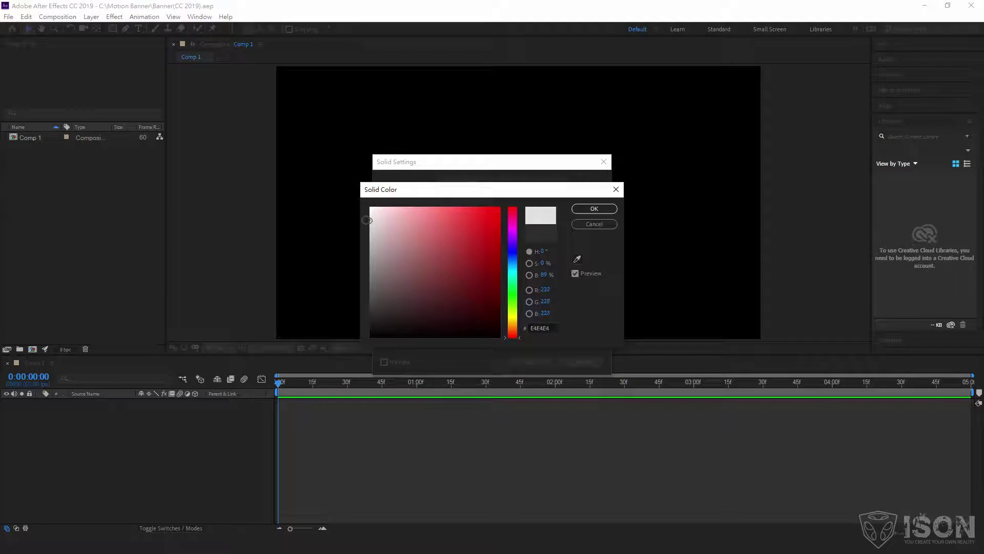
pyautogui.click(590, 209)
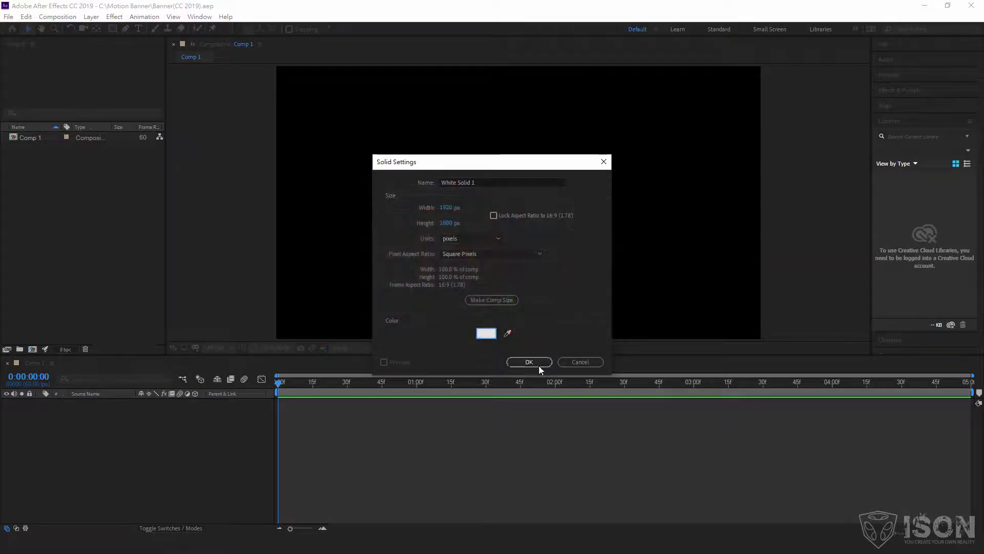
pyautogui.click(529, 361)
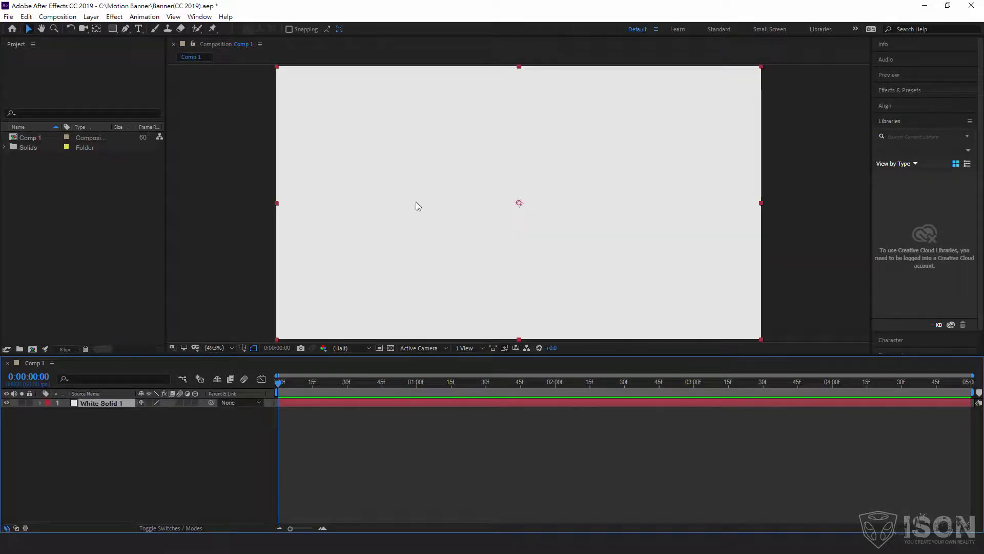
# Lock White Solid 1 and draw a dark red (C20303) rectangle across the comp's middle
pyautogui.click(29, 402)
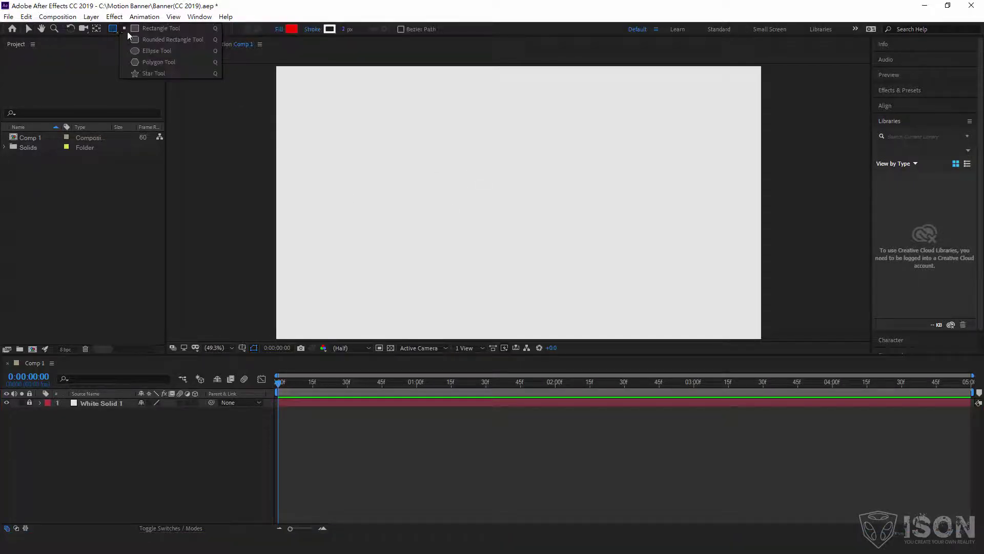
pyautogui.moveTo(114, 33); pyautogui.dragTo(162, 39)
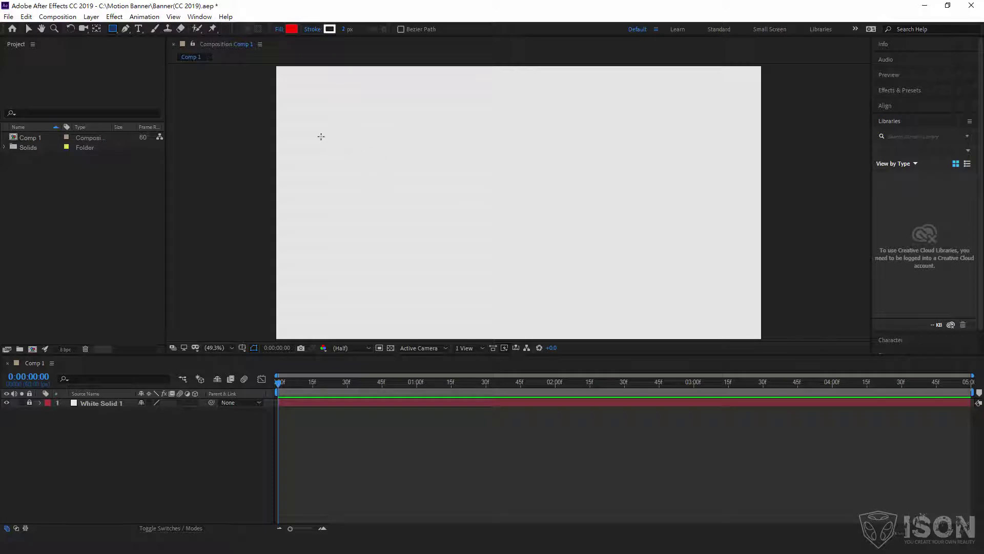
pyautogui.moveTo(329, 138); pyautogui.dragTo(707, 275)
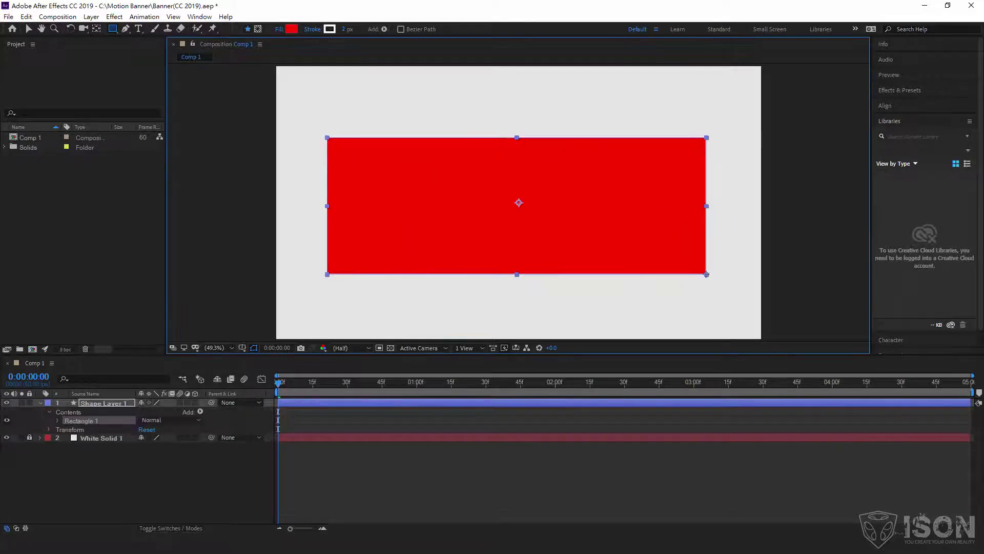
pyautogui.click(292, 29)
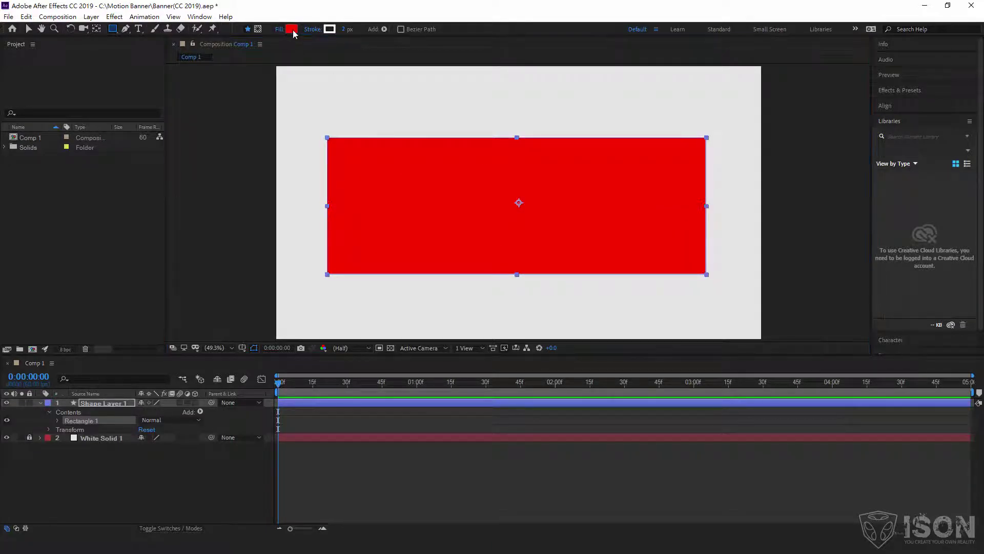
pyautogui.click(498, 238)
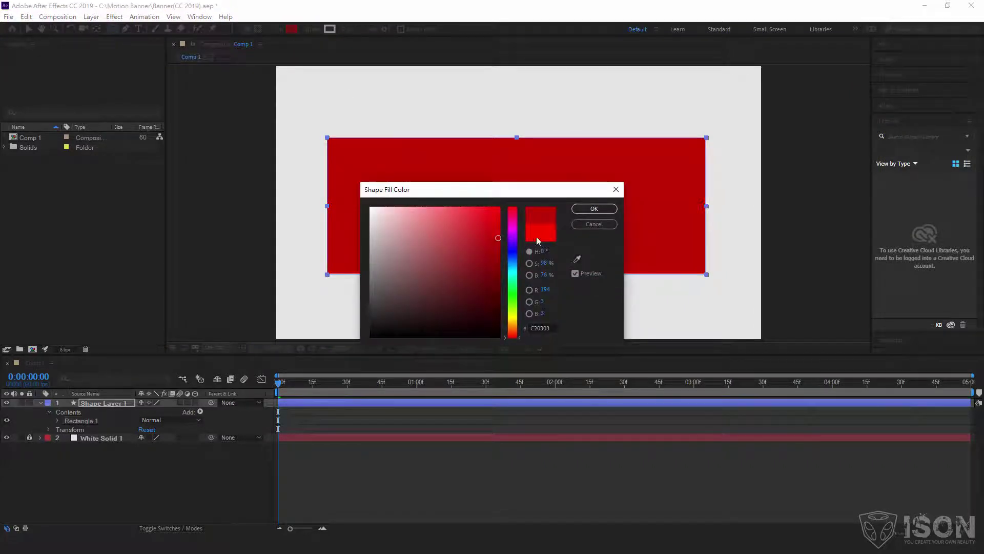
pyautogui.click(595, 209)
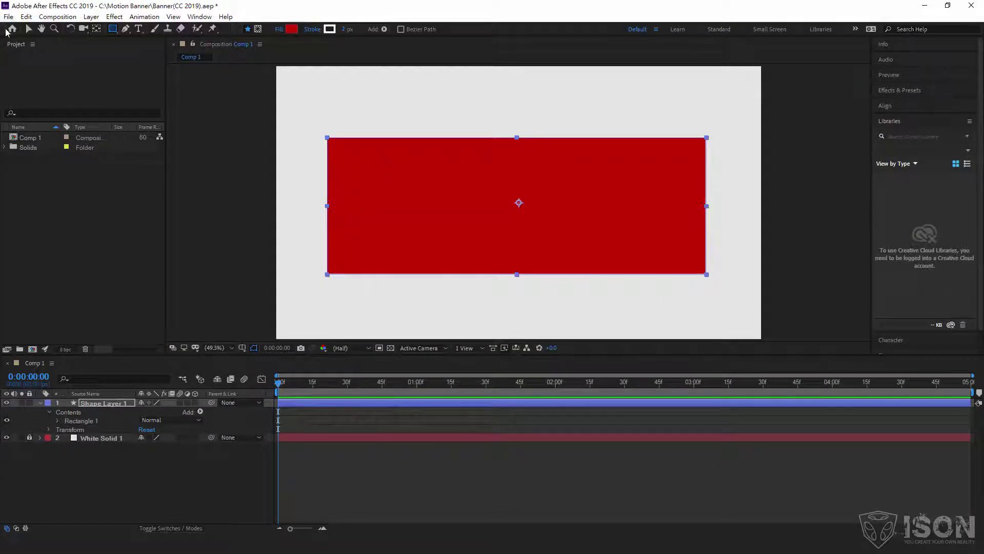
pyautogui.click(29, 29)
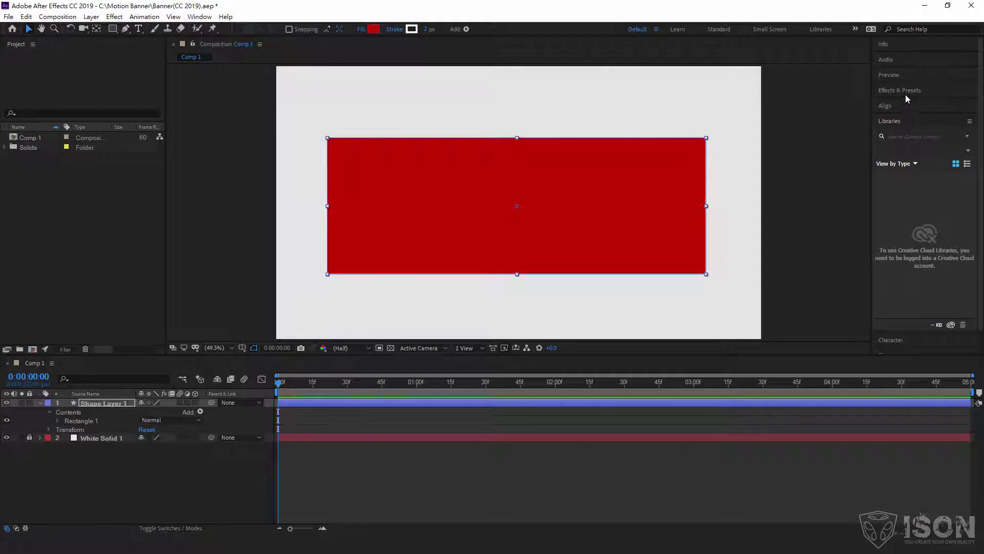
# Bring up the Effects & Presets panel in After Effects
pyautogui.click(905, 92)
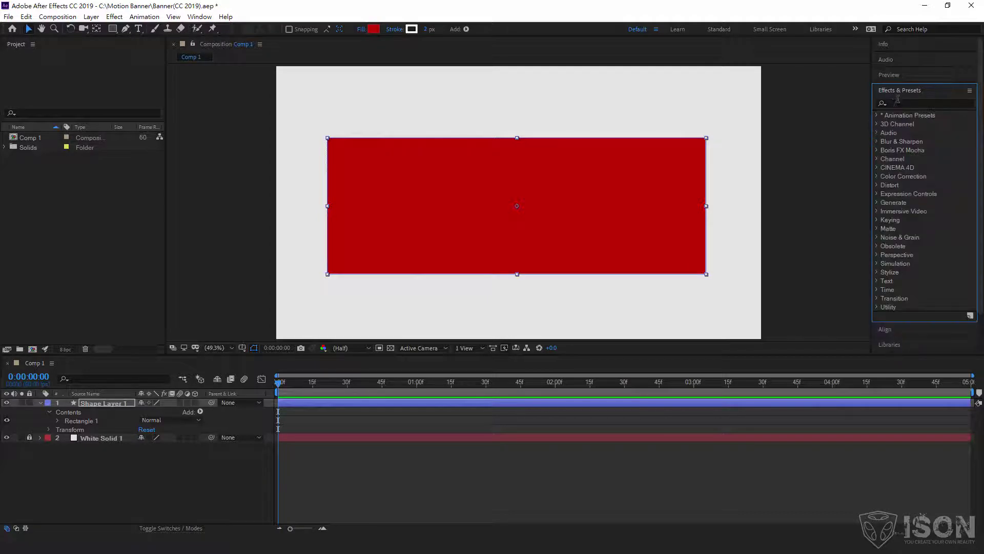
# Search 'wave' in Effects & Presets and drop Wave Warp onto the red rectangle layer
pyautogui.click(892, 102)
pyautogui.write('ㄍ')
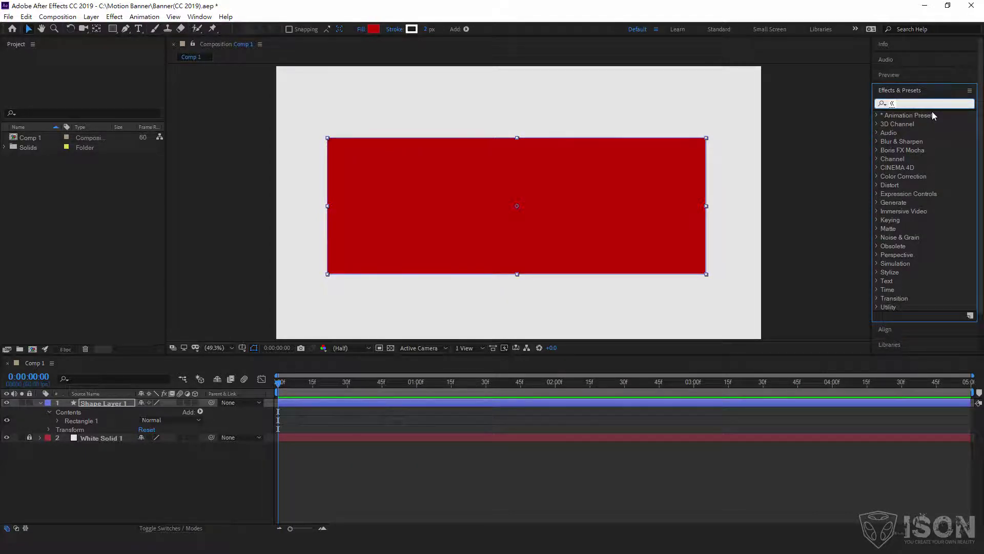
pyautogui.write('wave w')
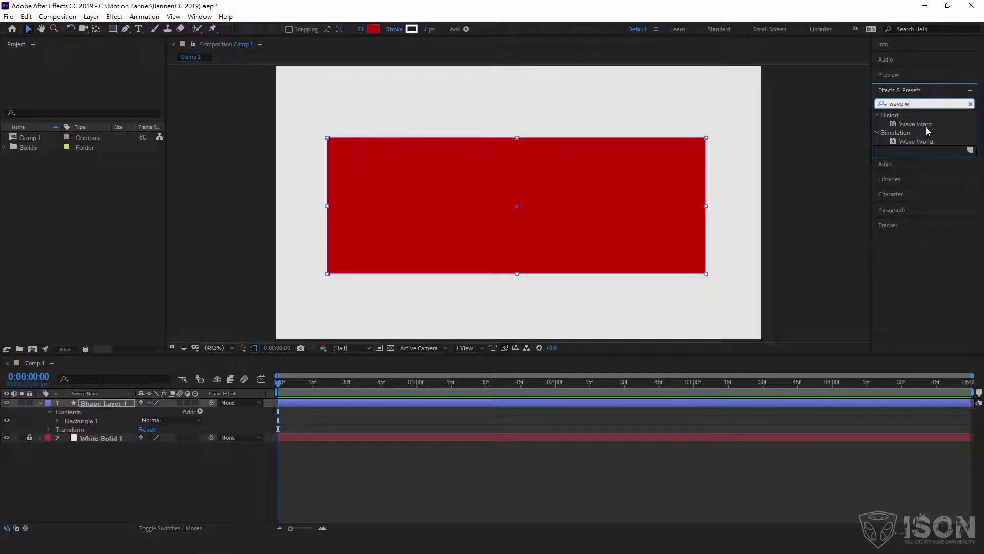
pyautogui.moveTo(924, 124); pyautogui.dragTo(669, 158)
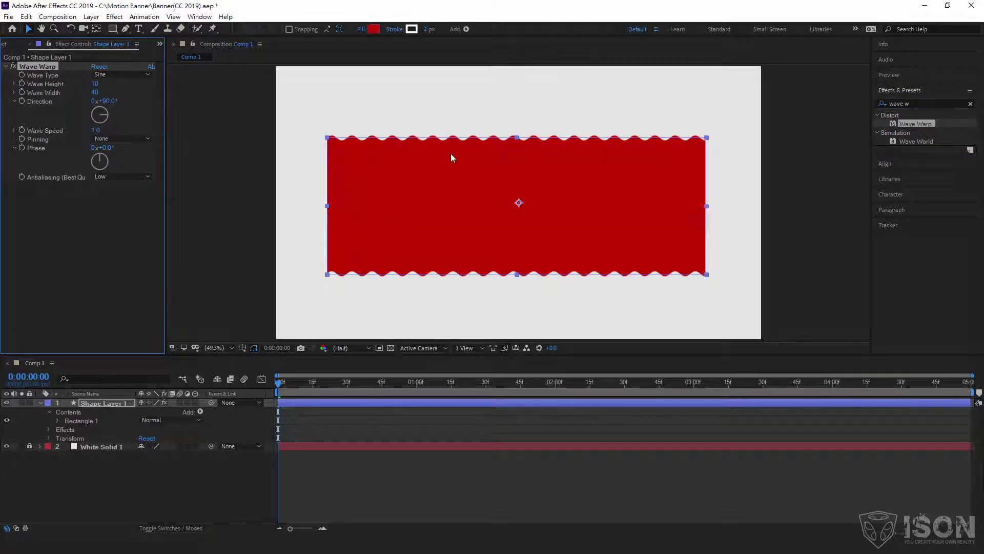
# Preview the waving edges while experimenting with Wave Height and Wave Width values
pyautogui.click(282, 396)
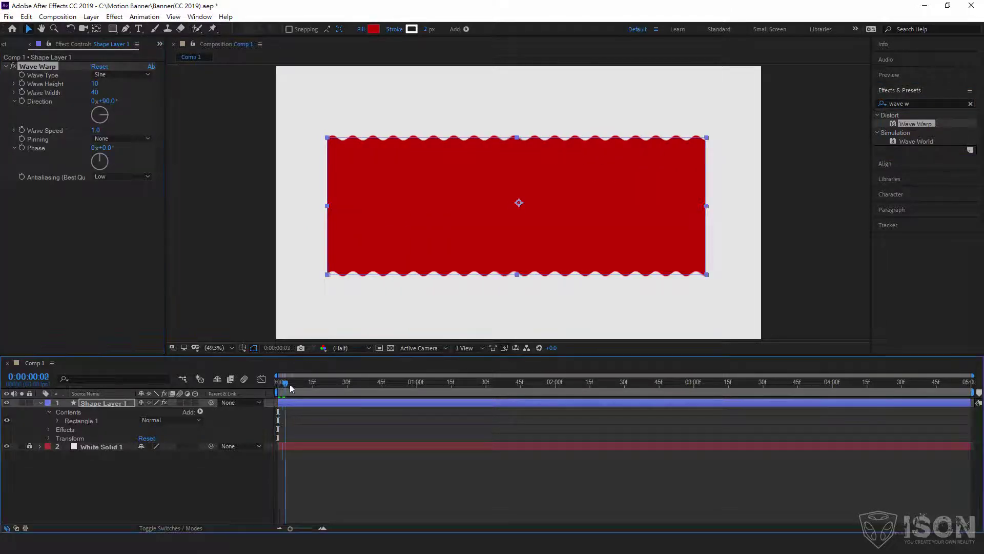
pyautogui.press('space')
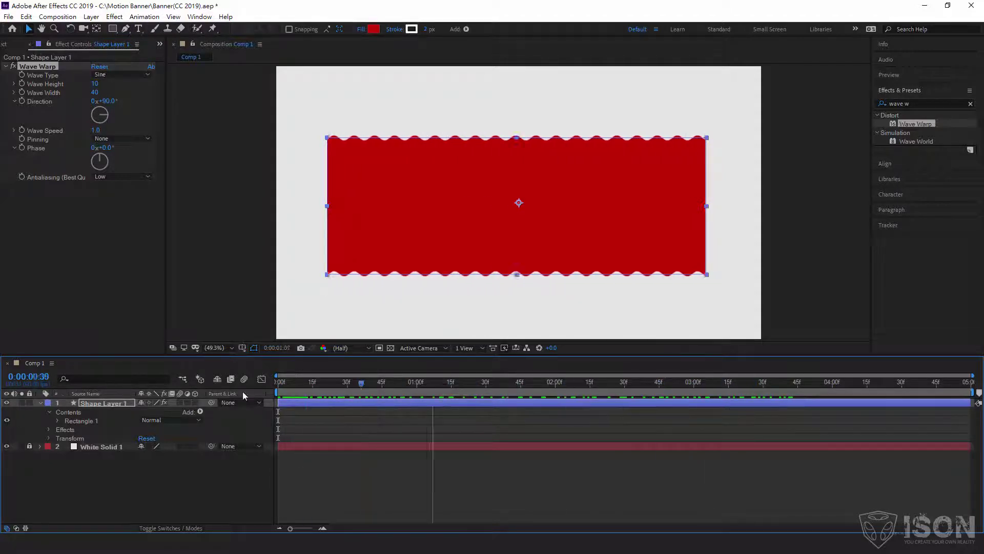
pyautogui.press('space')
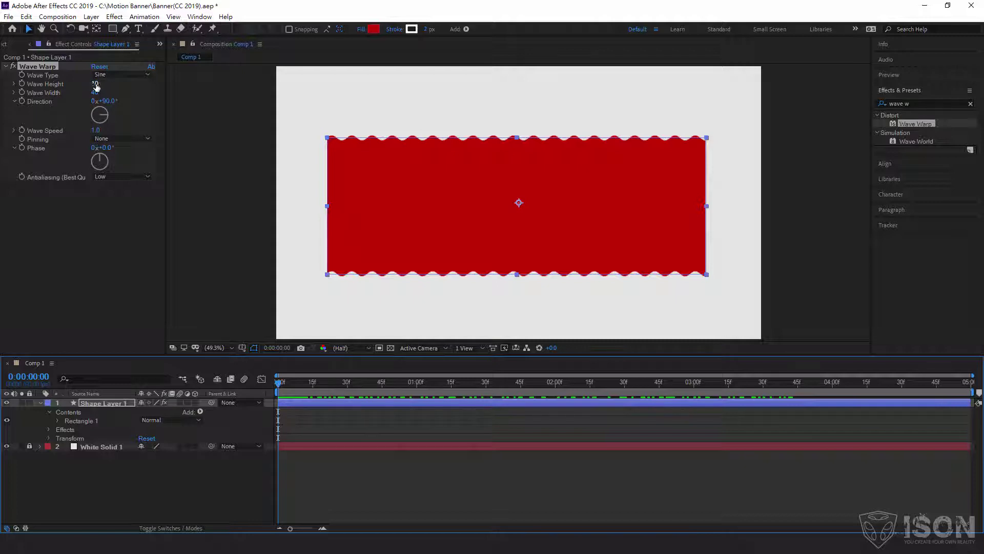
pyautogui.moveTo(95, 84); pyautogui.dragTo(124, 89)
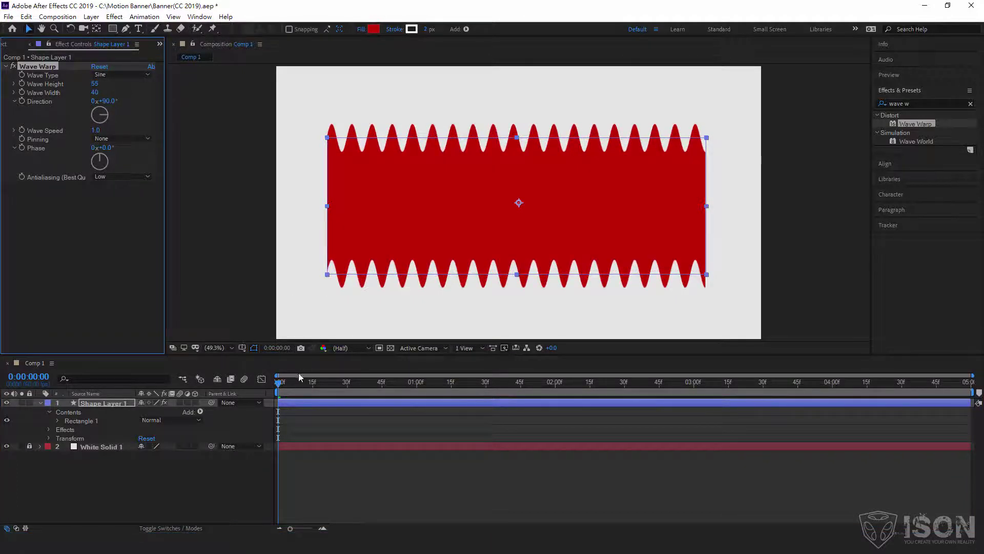
pyautogui.press('space')
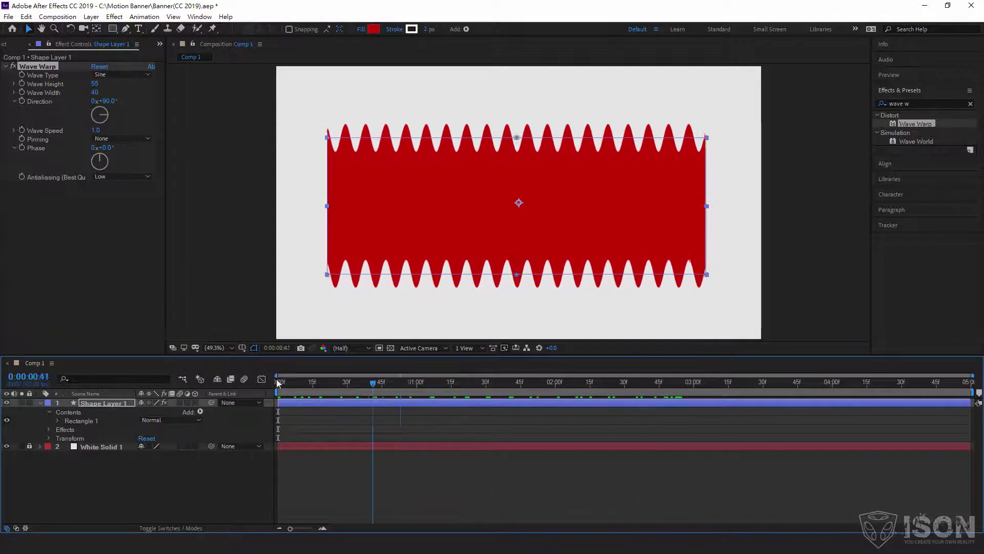
pyautogui.moveTo(95, 92)
pyautogui.mouseDown()
pyautogui.moveTo(114, 99)
pyautogui.moveTo(86, 91)
pyautogui.moveTo(131, 145)
pyautogui.mouseUp()
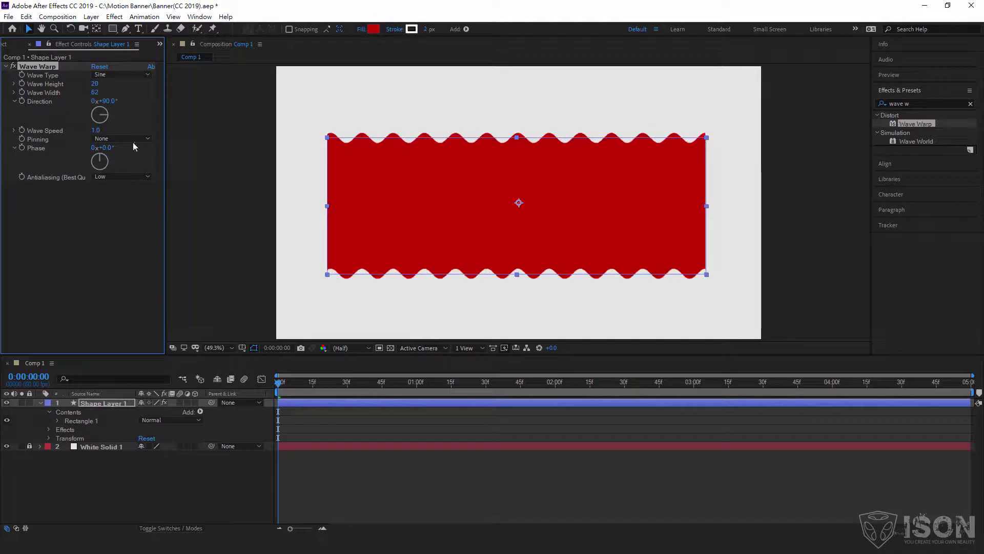
pyautogui.moveTo(285, 385); pyautogui.dragTo(303, 386)
pyautogui.press('space')
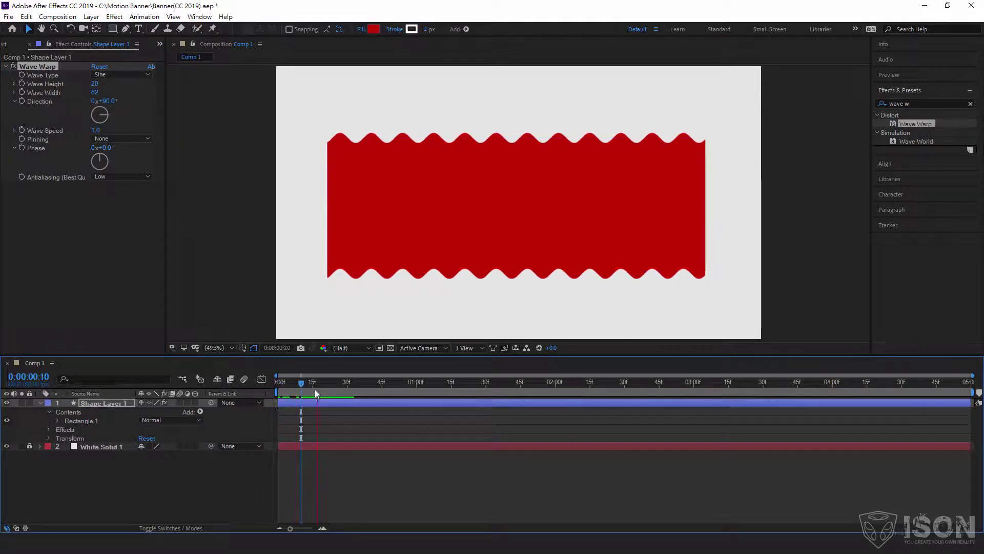
pyautogui.press('space')
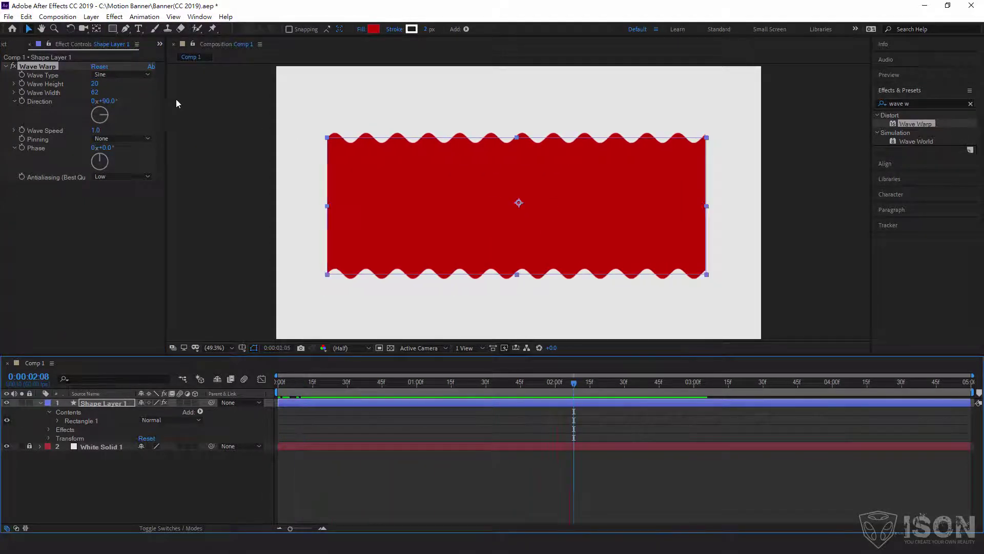
pyautogui.moveTo(95, 92); pyautogui.dragTo(140, 105)
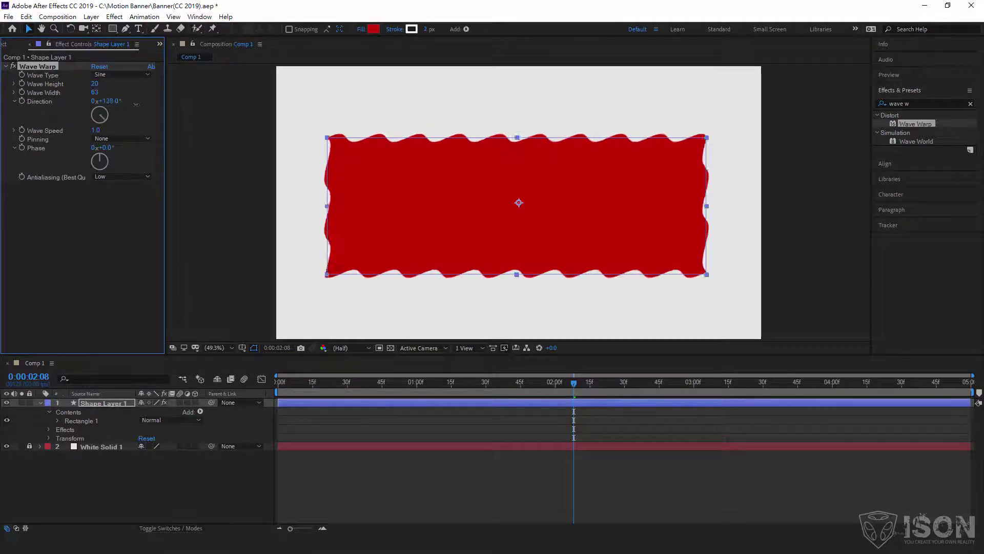
pyautogui.moveTo(395, 383)
pyautogui.mouseDown()
pyautogui.moveTo(572, 382)
pyautogui.moveTo(437, 376)
pyautogui.mouseUp()
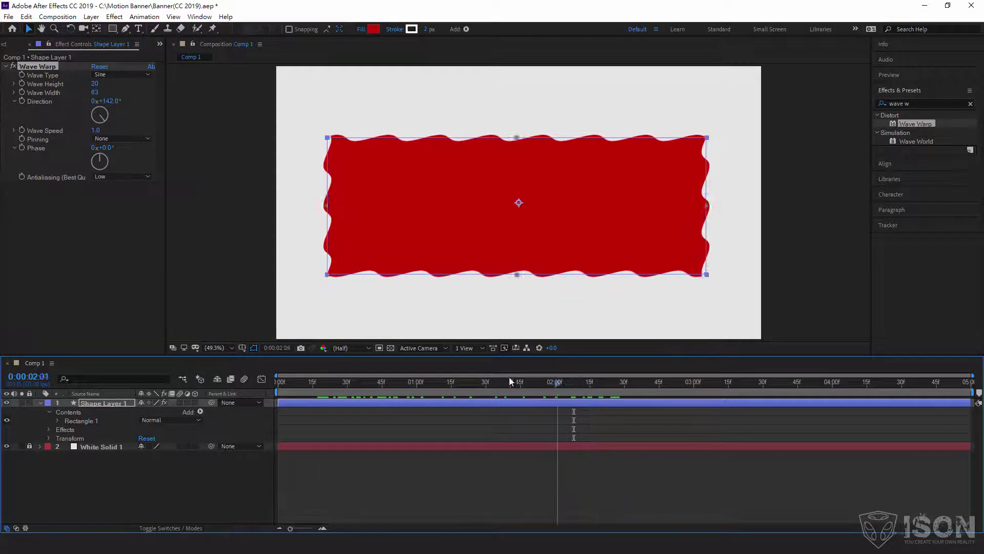
# Tilt Wave Direction to 135° and set Wave Speed to 1.0, previewing the result
pyautogui.moveTo(106, 111); pyautogui.dragTo(118, 133)
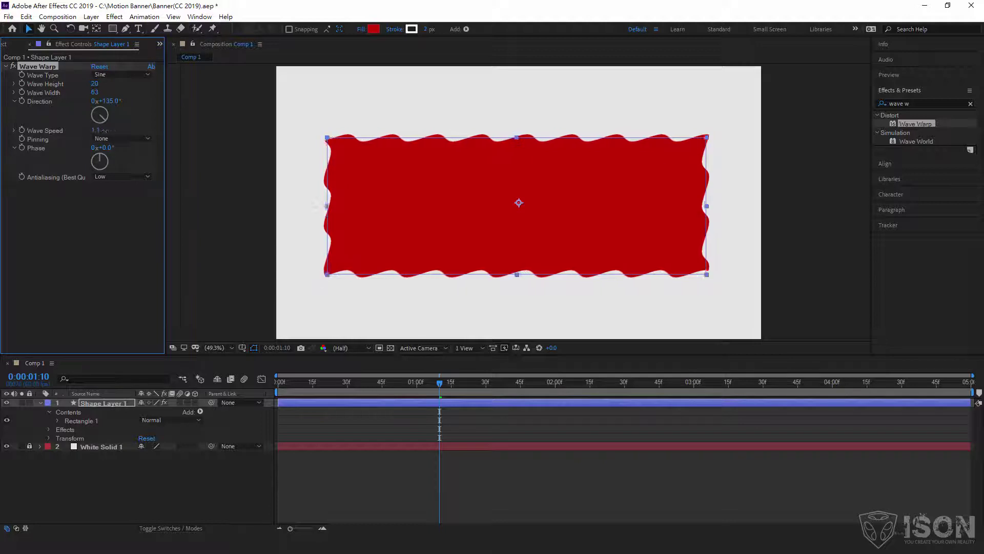
pyautogui.click(386, 383)
pyautogui.press('space')
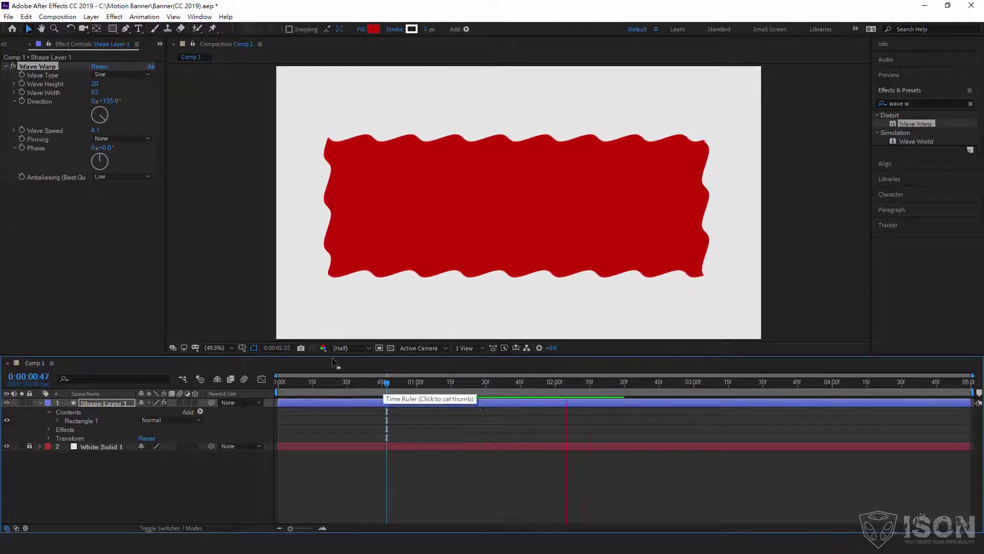
pyautogui.click(95, 130)
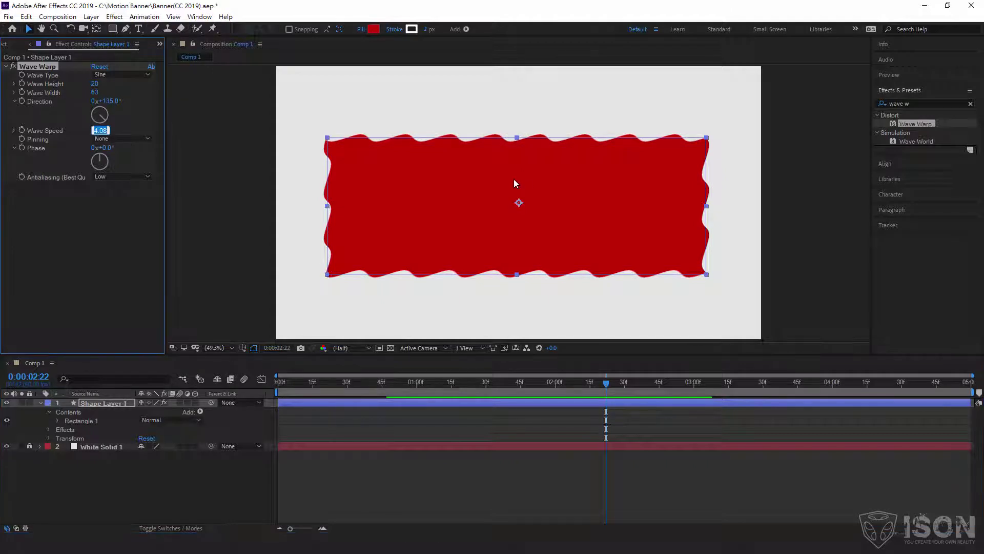
pyautogui.write('1')
pyautogui.press('Return')
pyautogui.click(289, 384)
pyautogui.press('space')
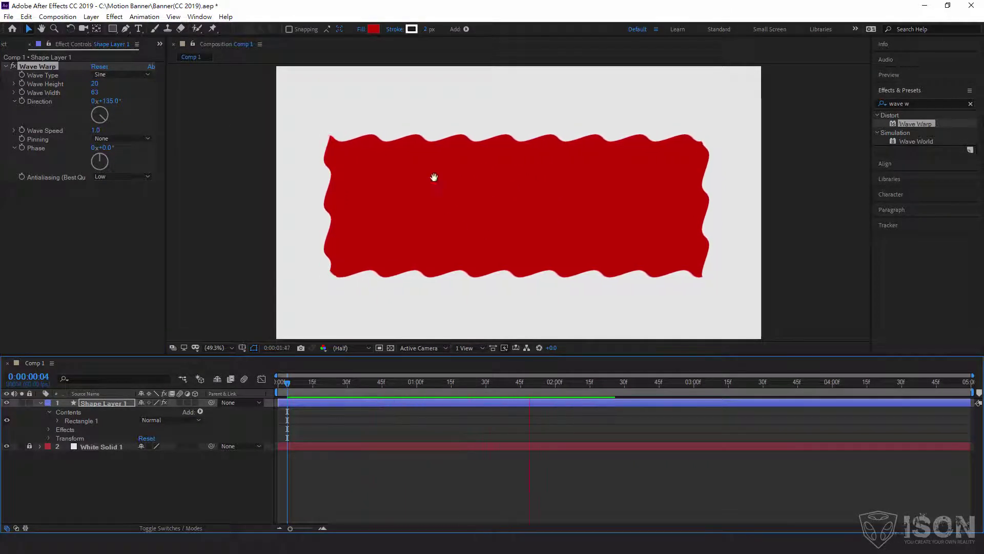
# Set Wave Direction to 90°, after trying 0°, and preview from the start
pyautogui.click(106, 101)
pyautogui.write('0')
pyautogui.press('Return')
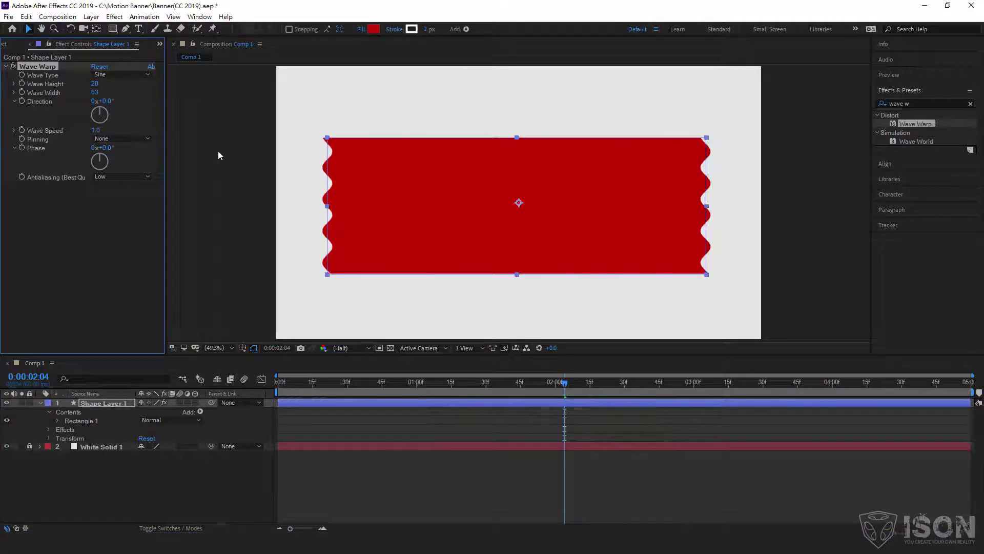
pyautogui.click(106, 101)
pyautogui.write('90')
pyautogui.press('Return')
pyautogui.press('space')
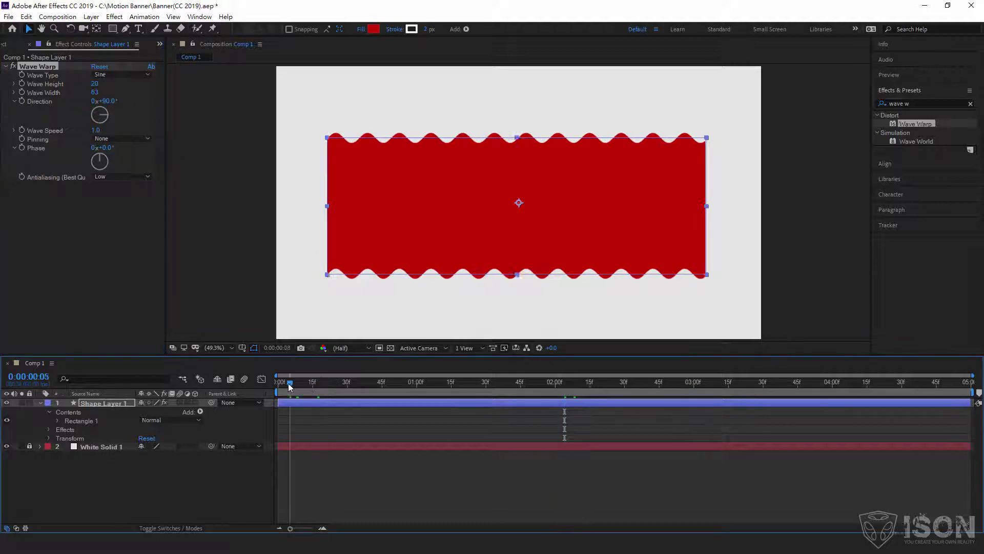
# Finalize Wave Warp at Wave Height 20 and Wave Width 200
pyautogui.moveTo(96, 93); pyautogui.dragTo(114, 85)
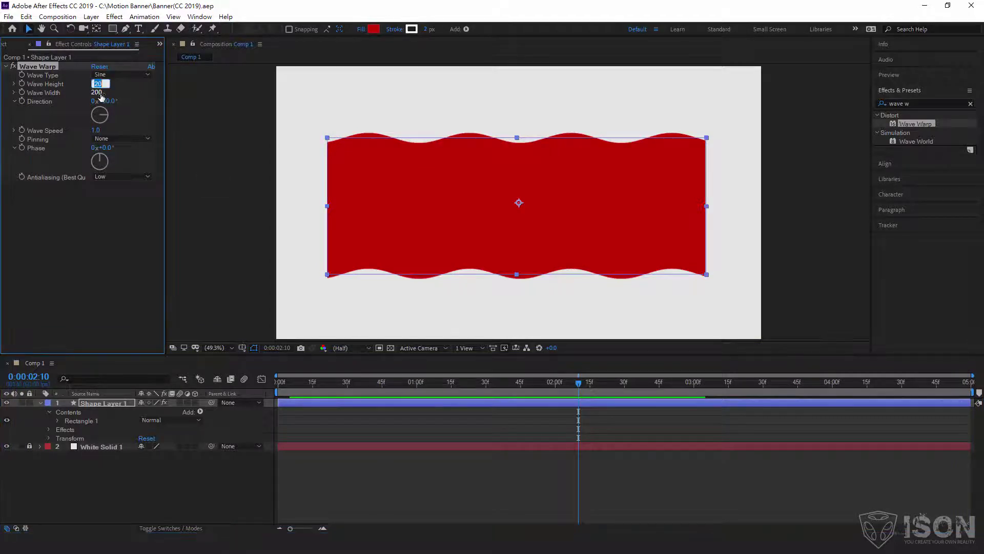
pyautogui.press('Tab')
pyautogui.click(192, 132)
pyautogui.click(401, 193)
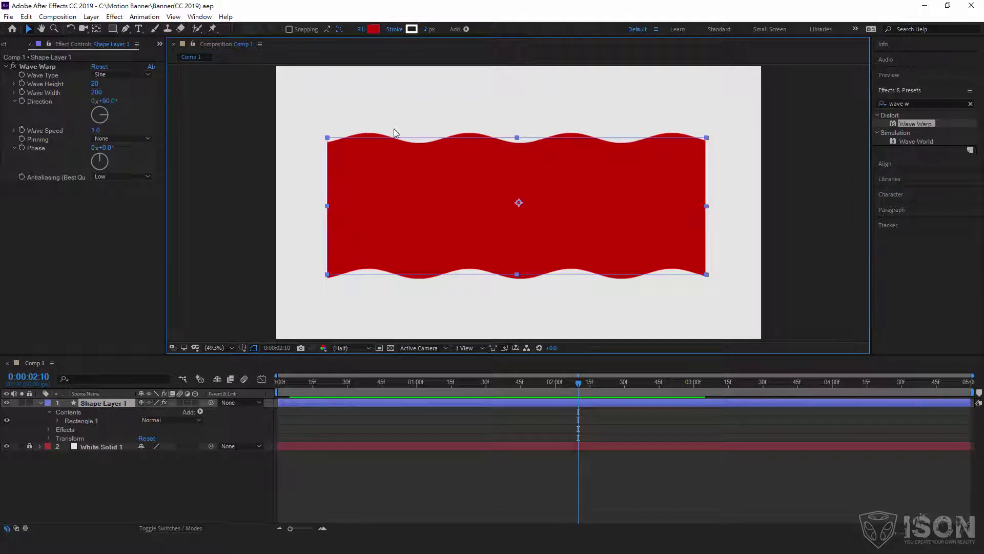
# Pre-compose Shape Layer 1, moving all attributes into the new Shape Layer 1 Comp 1
pyautogui.rightClick(97, 407)
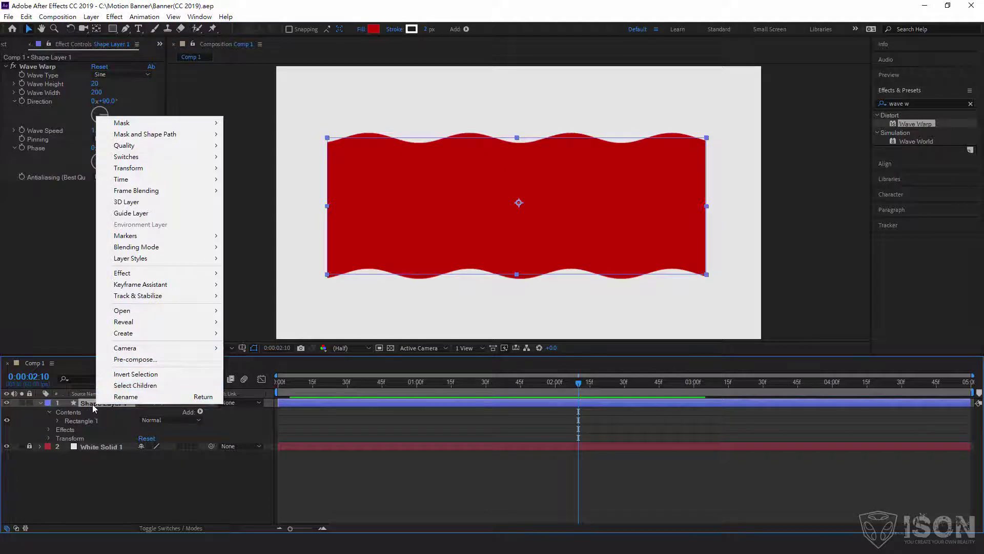
pyautogui.click(163, 361)
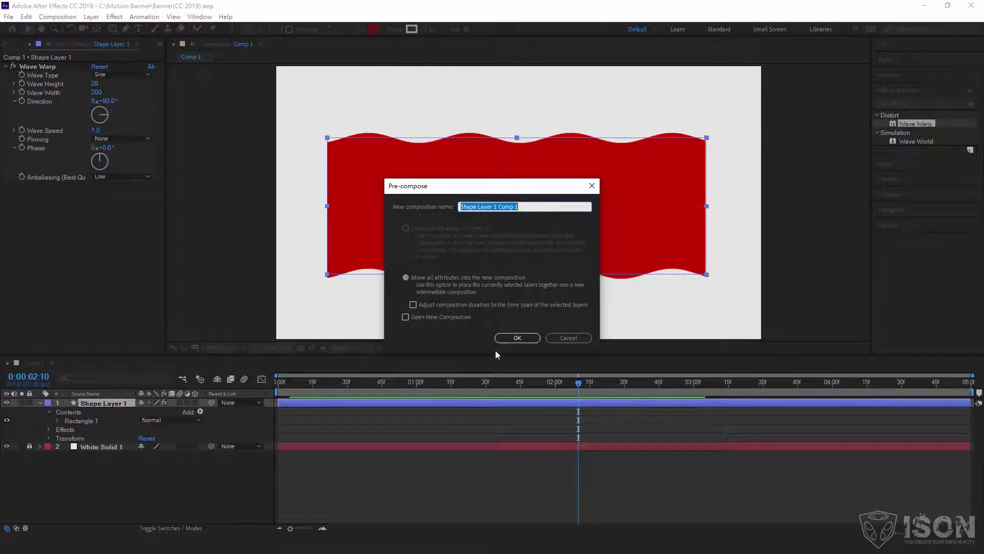
pyautogui.click(510, 342)
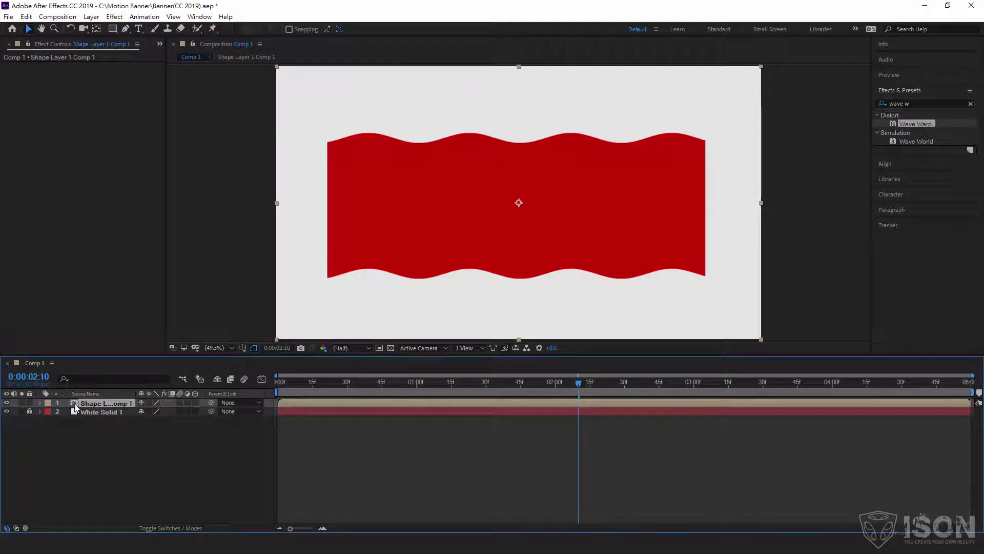
# Inspect the new precomp, then in Comp 1 move the red shape up and to the left
pyautogui.doubleClick(76, 404)
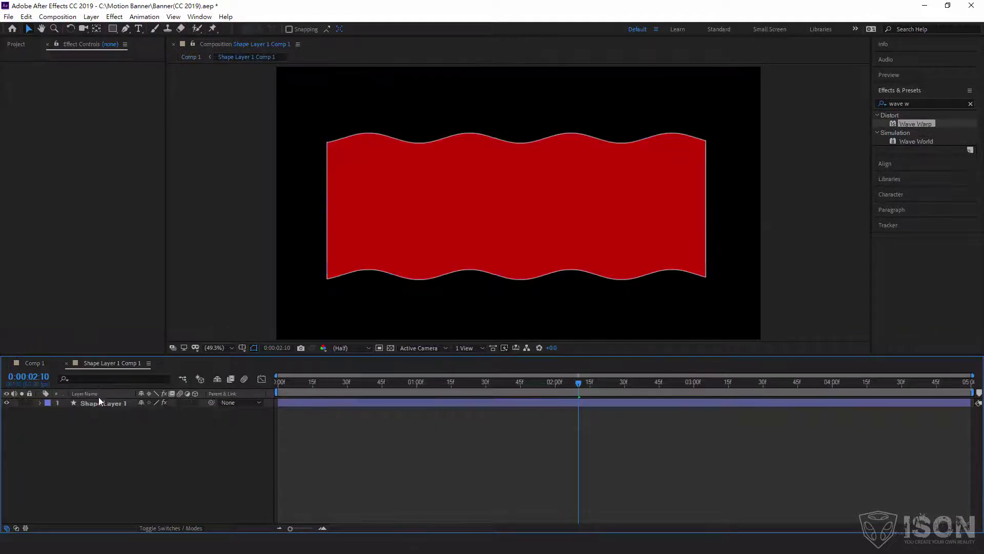
pyautogui.click(95, 406)
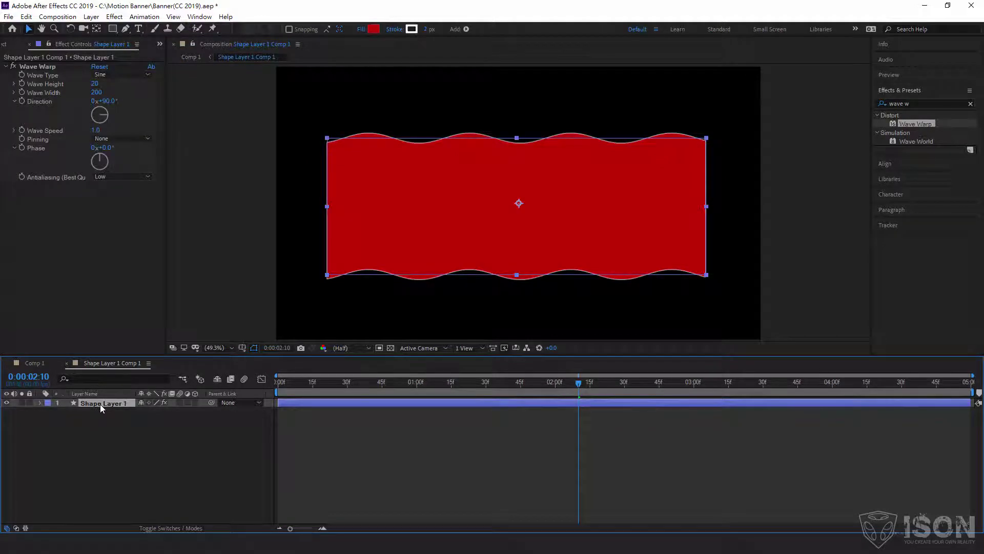
pyautogui.click(41, 364)
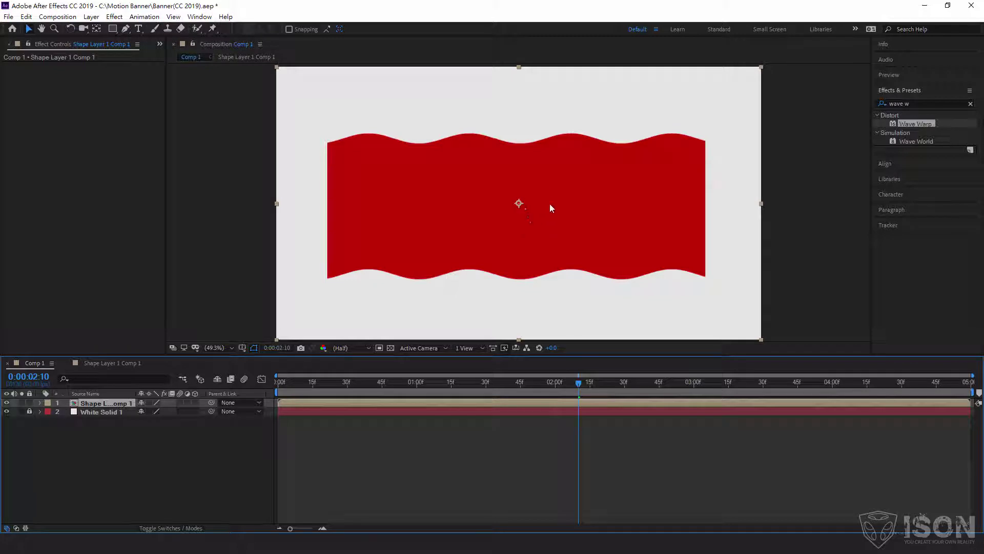
pyautogui.moveTo(534, 219); pyautogui.dragTo(383, 137)
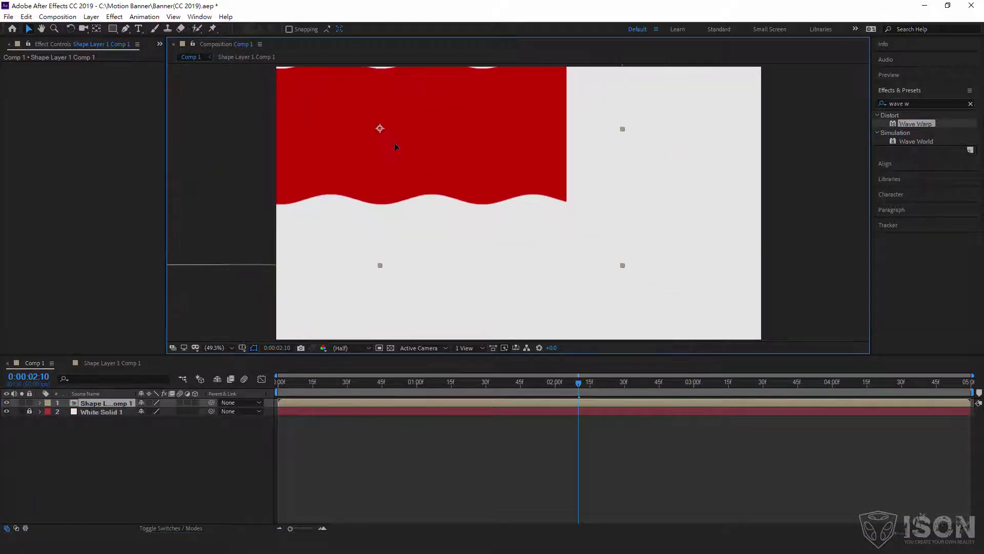
pyautogui.click(97, 406)
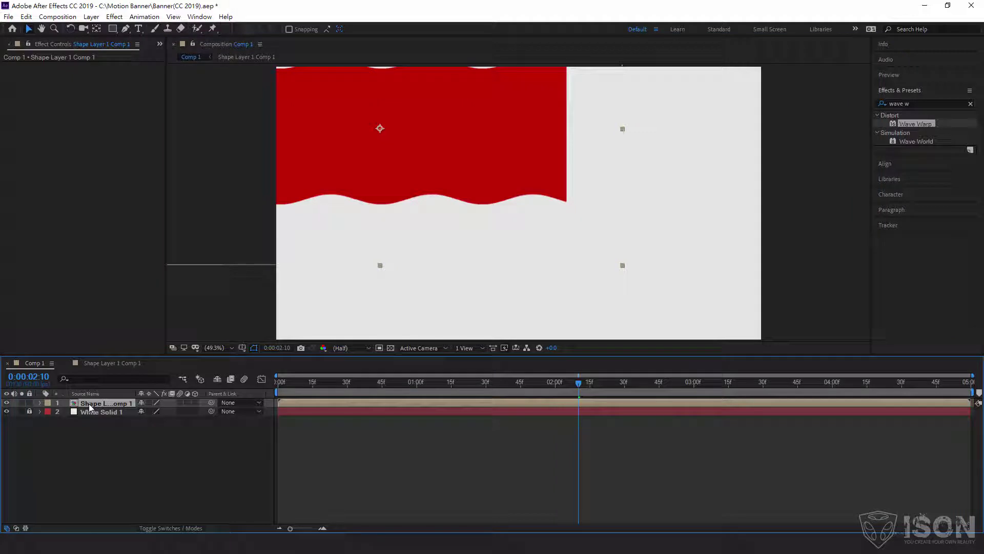
# Set the precomp layer's Rotation to -45°
pyautogui.press('r')
pyautogui.moveTo(148, 412); pyautogui.dragTo(578, 411)
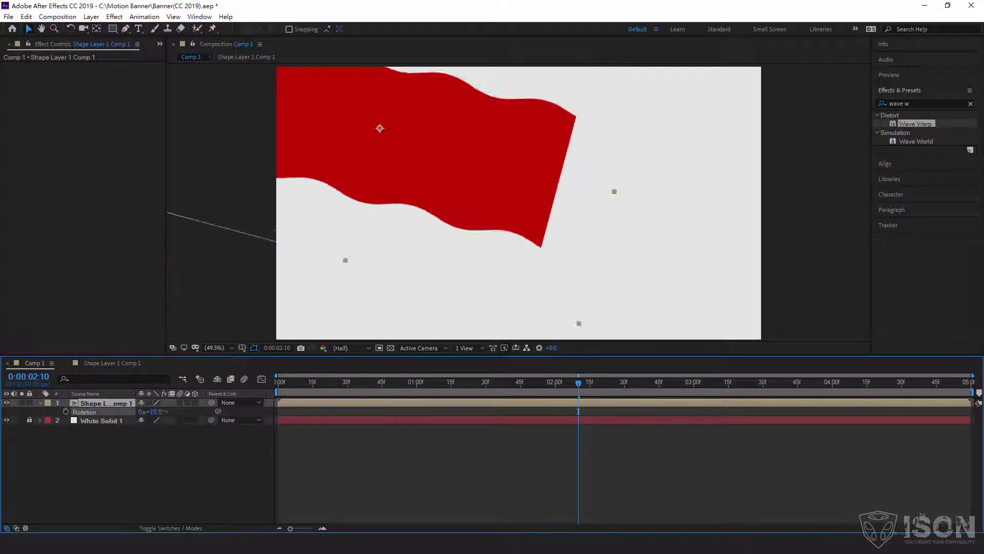
pyautogui.moveTo(148, 412); pyautogui.dragTo(154, 424)
pyautogui.click(154, 411)
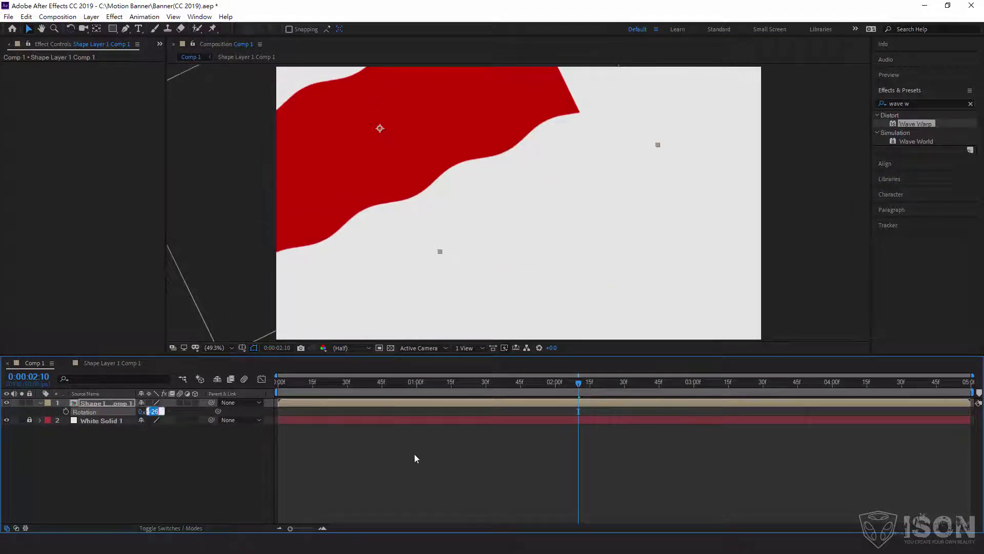
pyautogui.write('5')
pyautogui.press('Return')
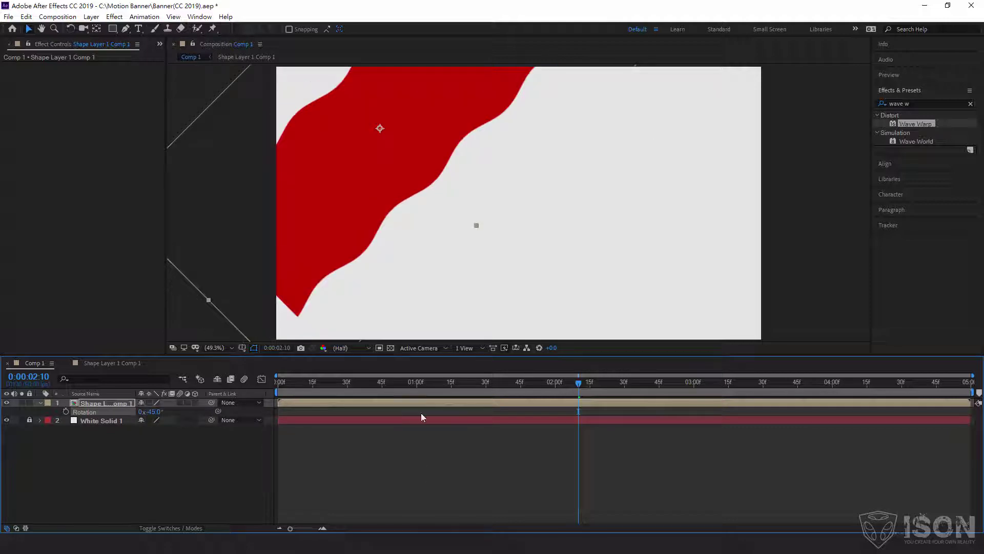
# Push the red band into the top-left corner, preview, and nudge it slightly up-right
pyautogui.moveTo(356, 203)
pyautogui.mouseDown()
pyautogui.moveTo(281, 148)
pyautogui.moveTo(271, 126)
pyautogui.mouseUp()
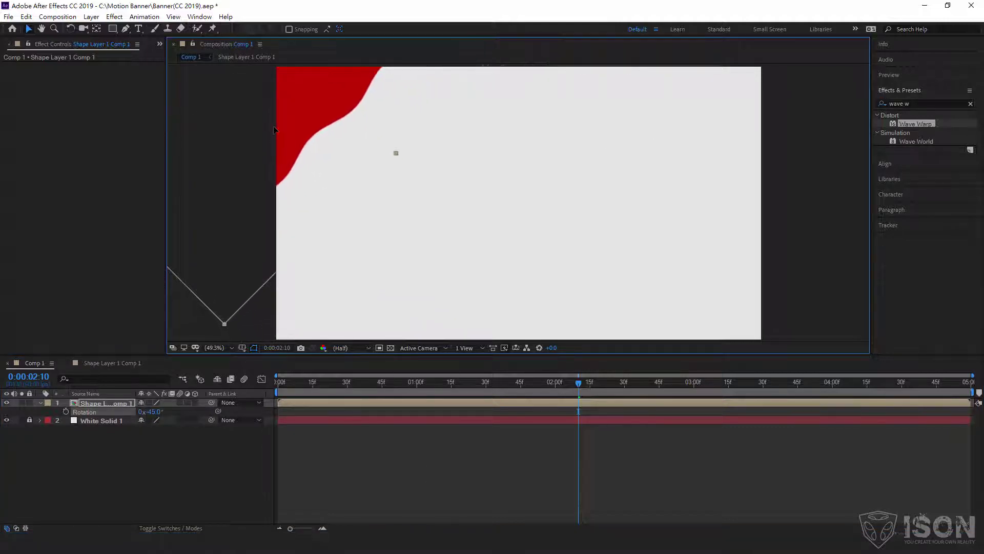
pyautogui.click(283, 383)
pyautogui.press('space')
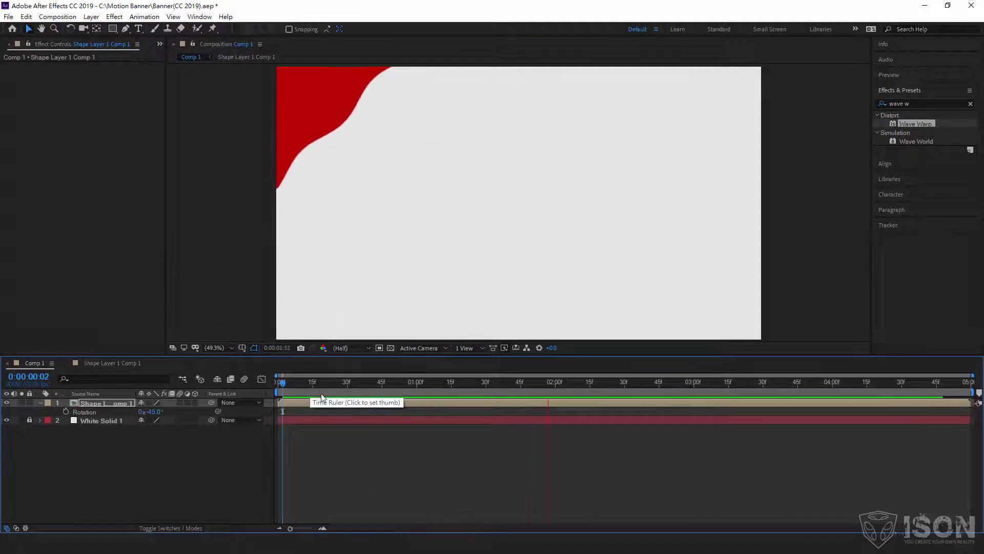
pyautogui.press('space')
pyautogui.moveTo(306, 106); pyautogui.dragTo(310, 94)
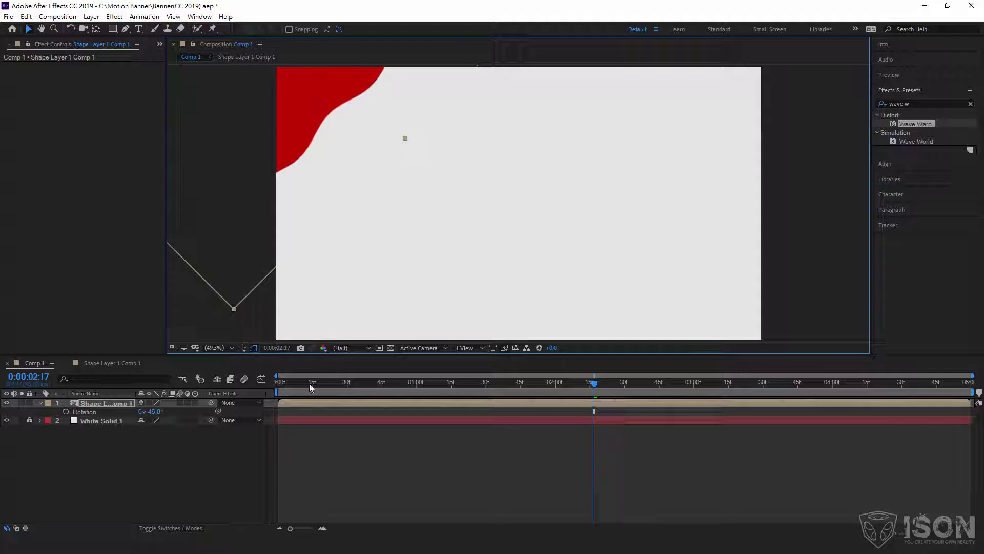
# Open the Shape Layer 1 Comp 1 precomp, try taller waves, then undo the change
pyautogui.doubleClick(76, 405)
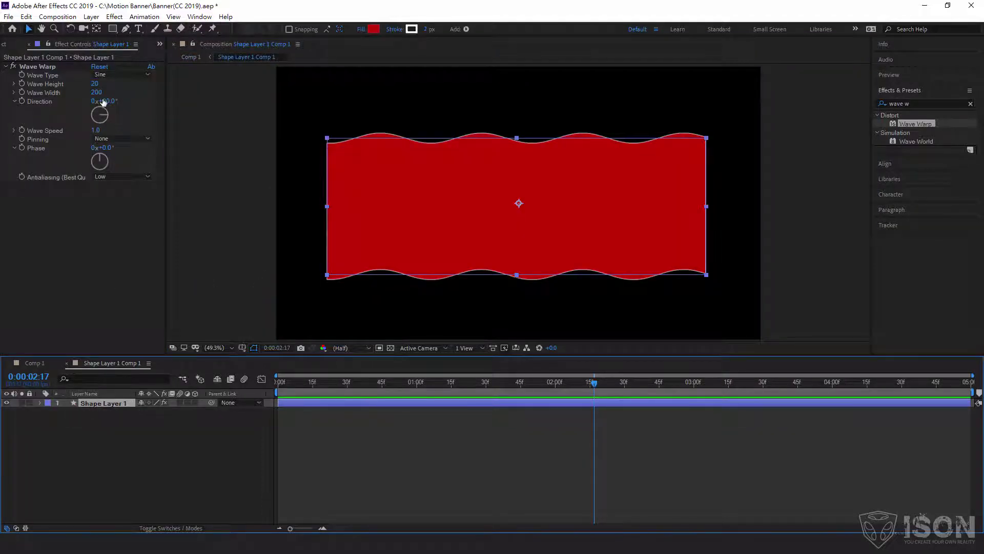
pyautogui.moveTo(98, 88); pyautogui.dragTo(17, 95)
pyautogui.hotkey('ctrl', 'z')
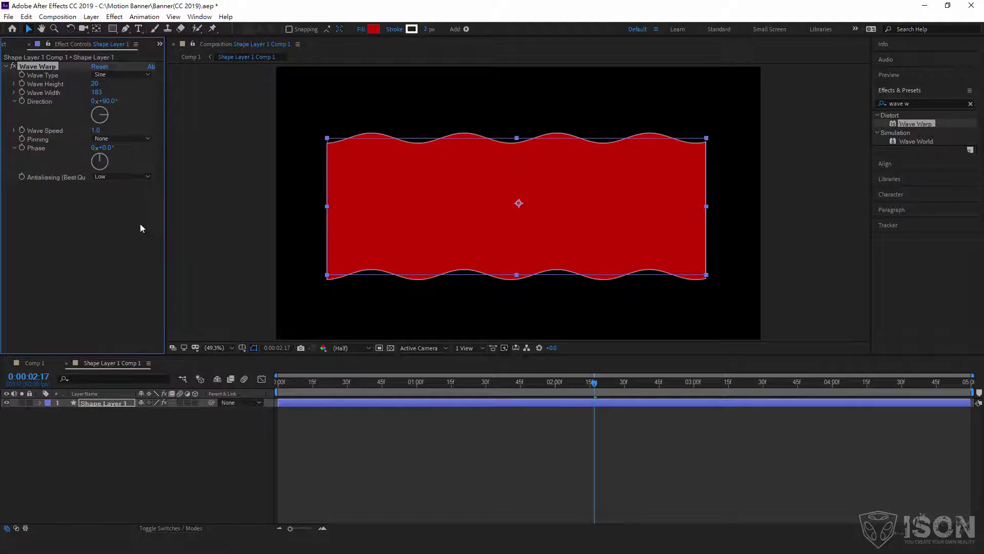
# Return to Comp 1 at 0:00:01:05 and show the Project panel with nothing selected
pyautogui.click(33, 363)
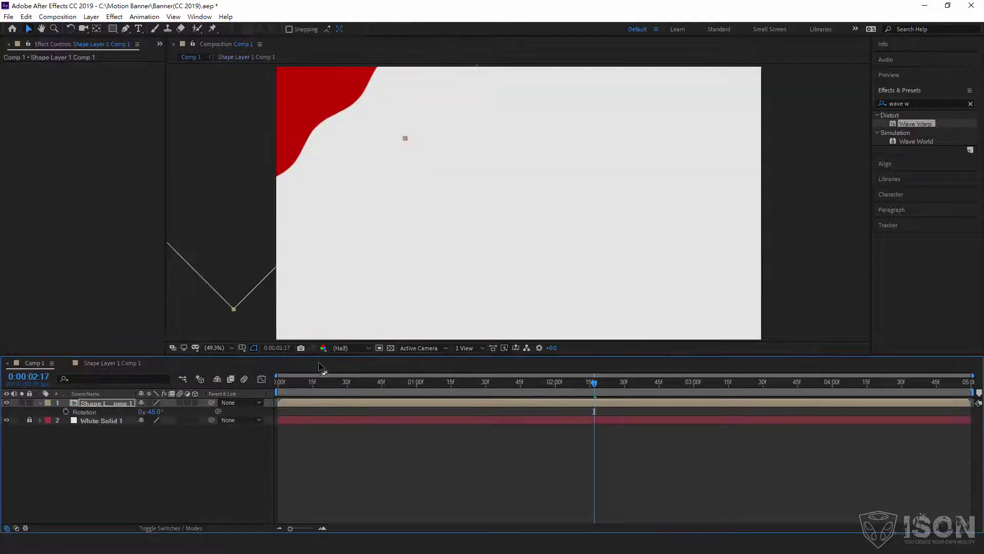
pyautogui.moveTo(310, 390); pyautogui.dragTo(428, 390)
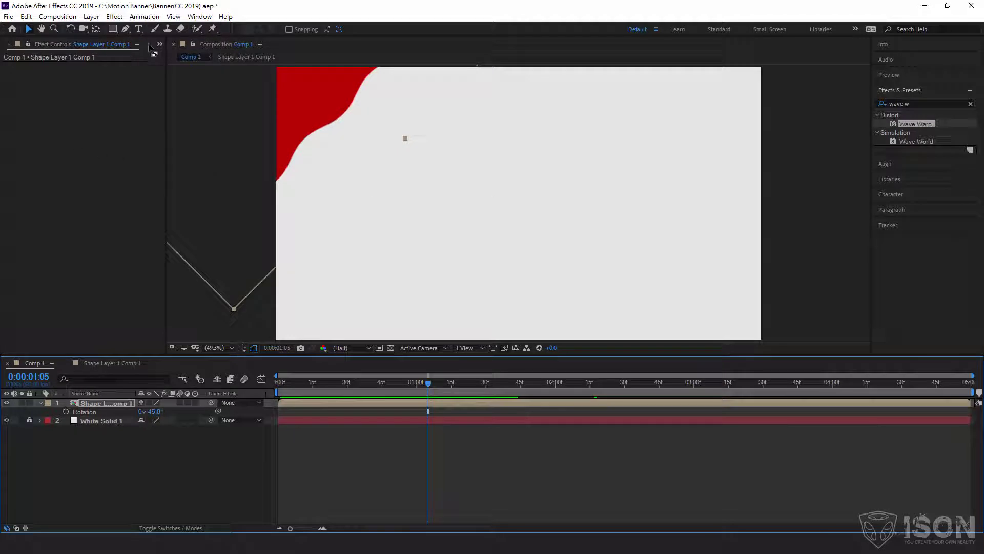
pyautogui.click(170, 53)
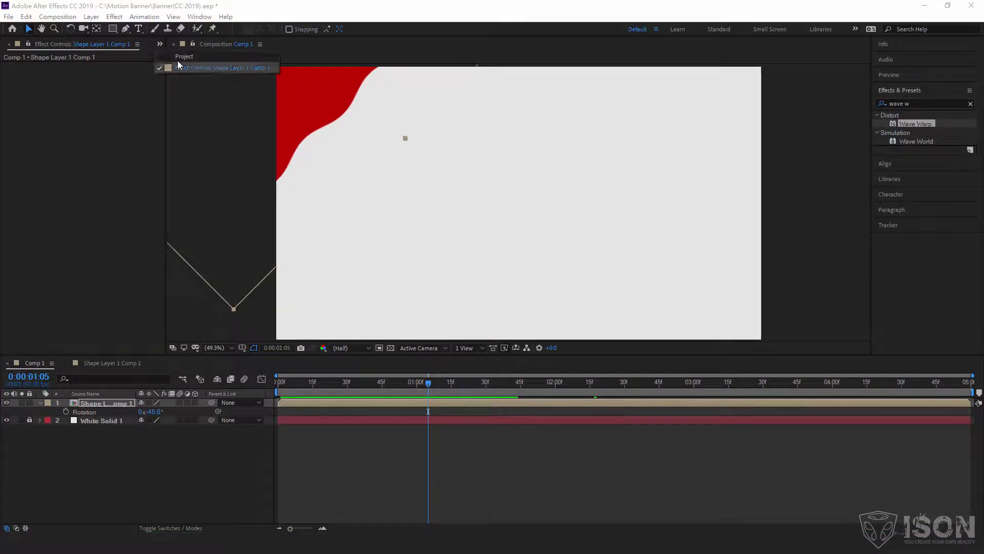
pyautogui.hotkey('ctrl', '0')
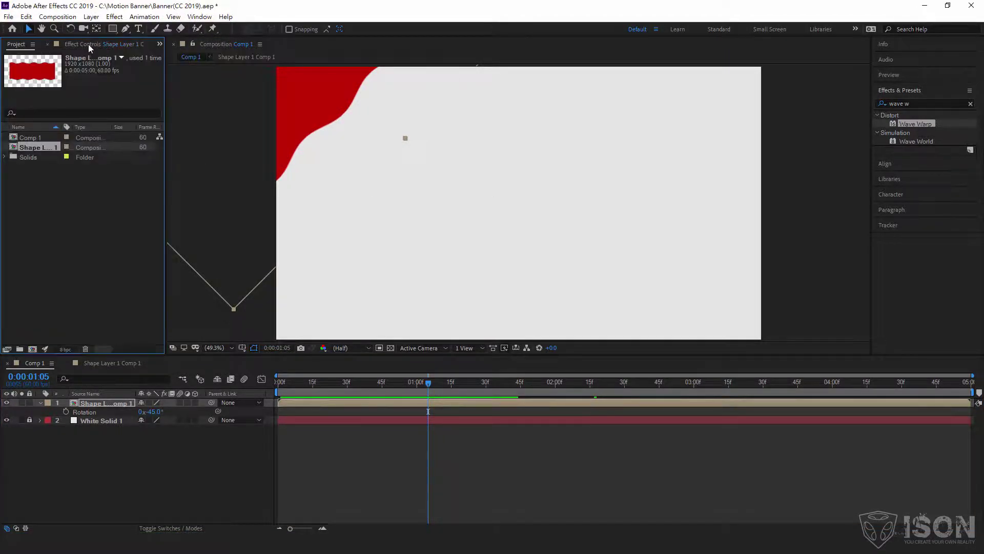
pyautogui.click(88, 44)
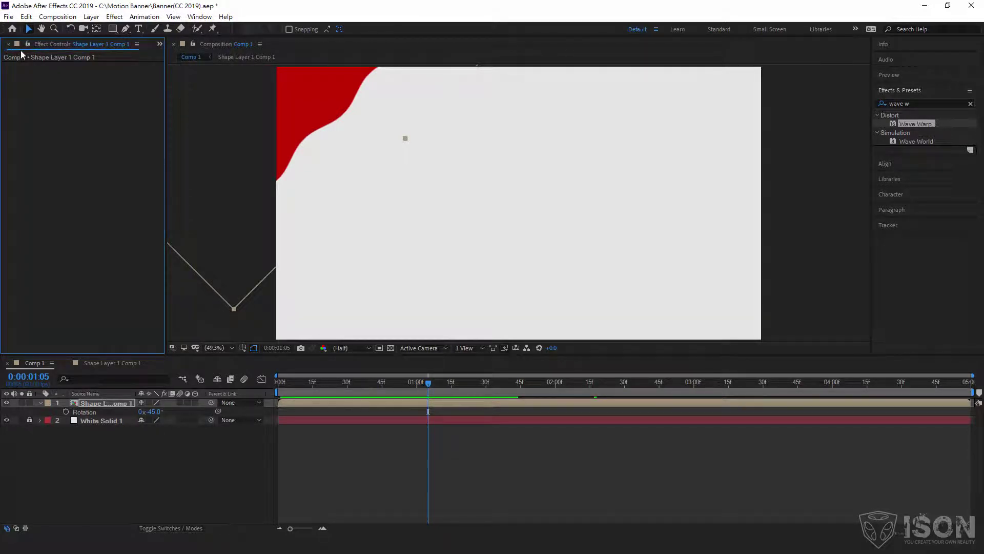
pyautogui.hotkey('ctrl', '0')
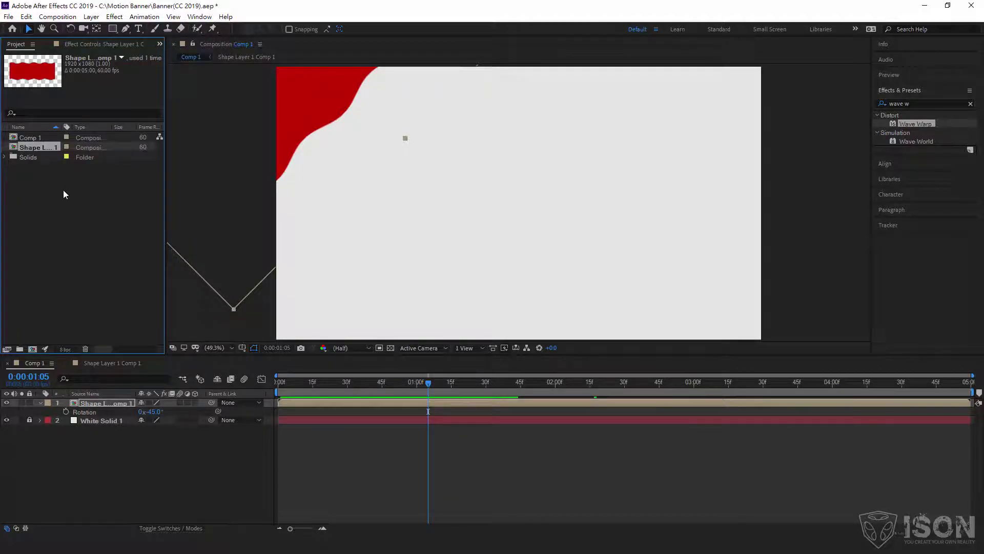
pyautogui.click(49, 225)
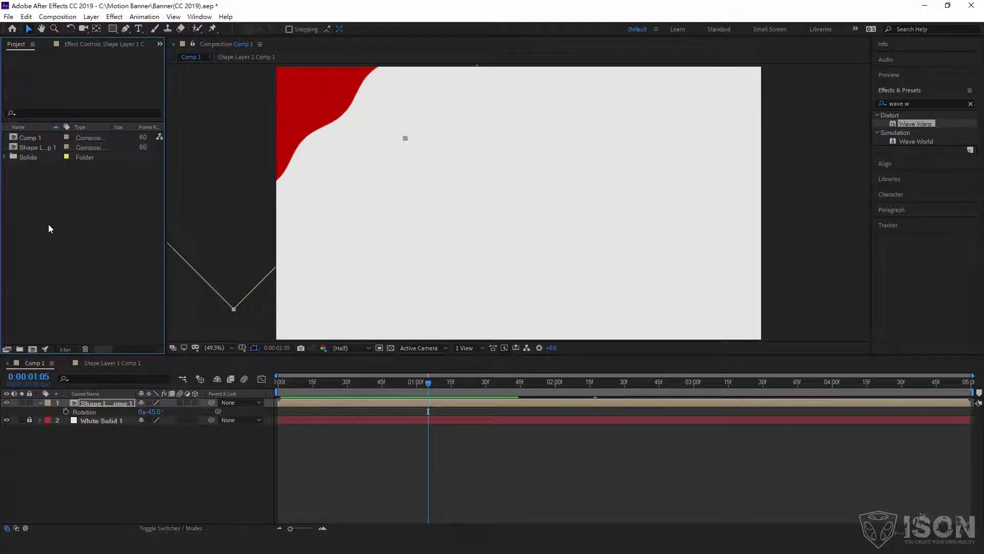
# Import Product.png and BG Musics.mp3 into the project, leaving Product.png selected
pyautogui.doubleClick(33, 198)
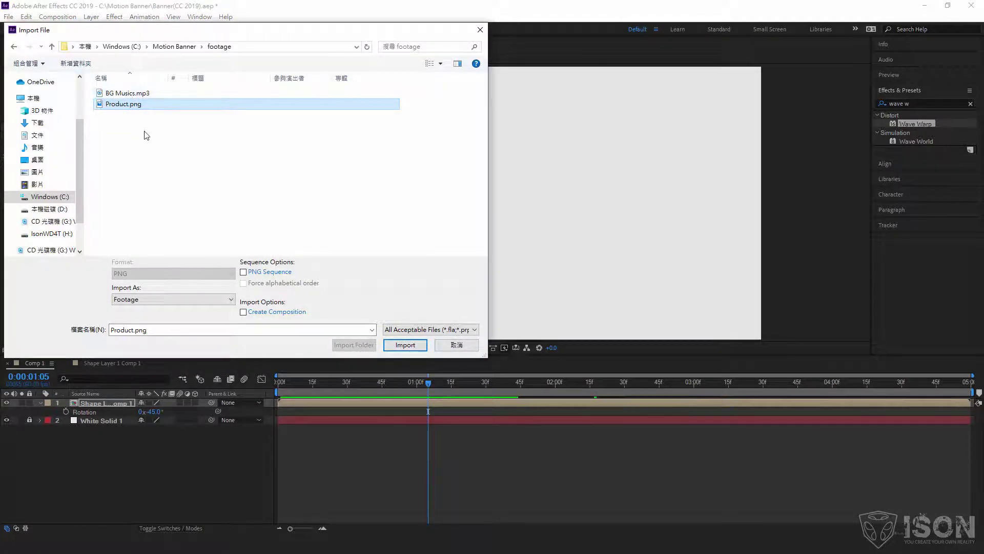
pyautogui.moveTo(153, 134); pyautogui.dragTo(114, 91)
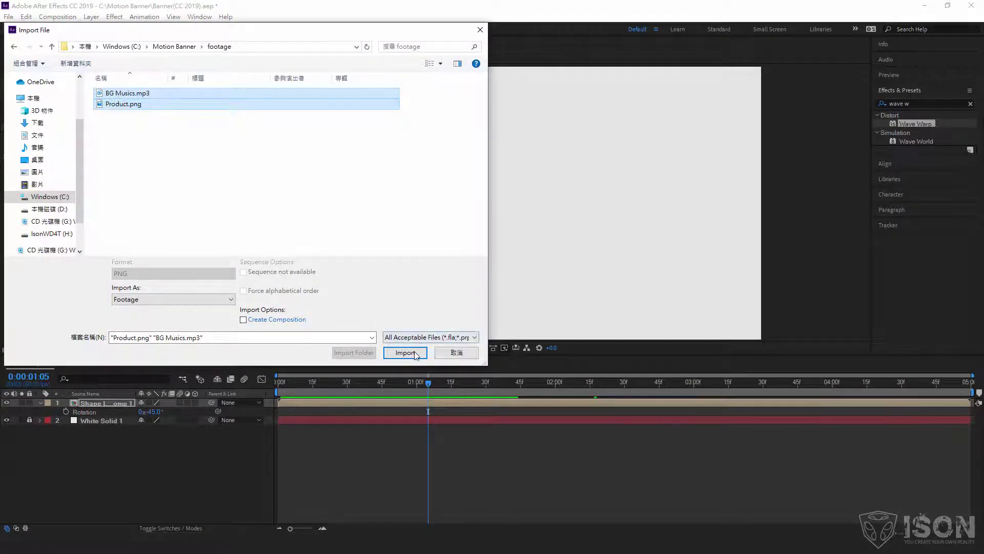
pyautogui.click(405, 353)
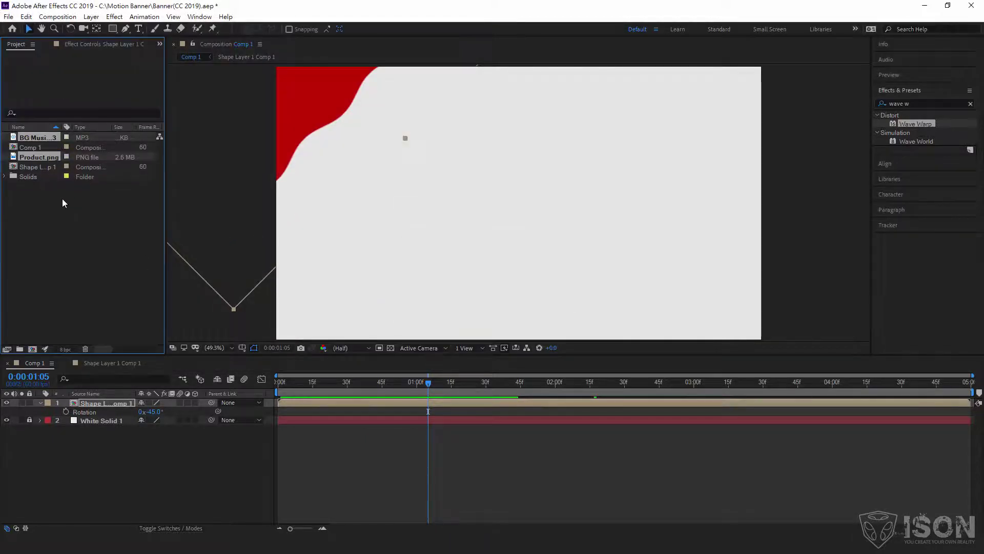
pyautogui.click(35, 156)
pyautogui.click(36, 138)
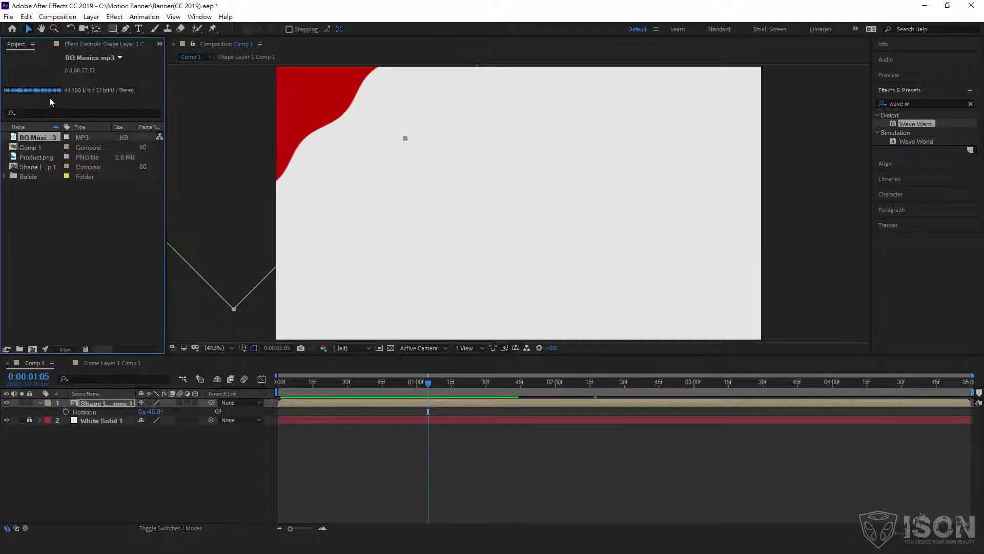
pyautogui.press('Down')
pyautogui.press('Down')
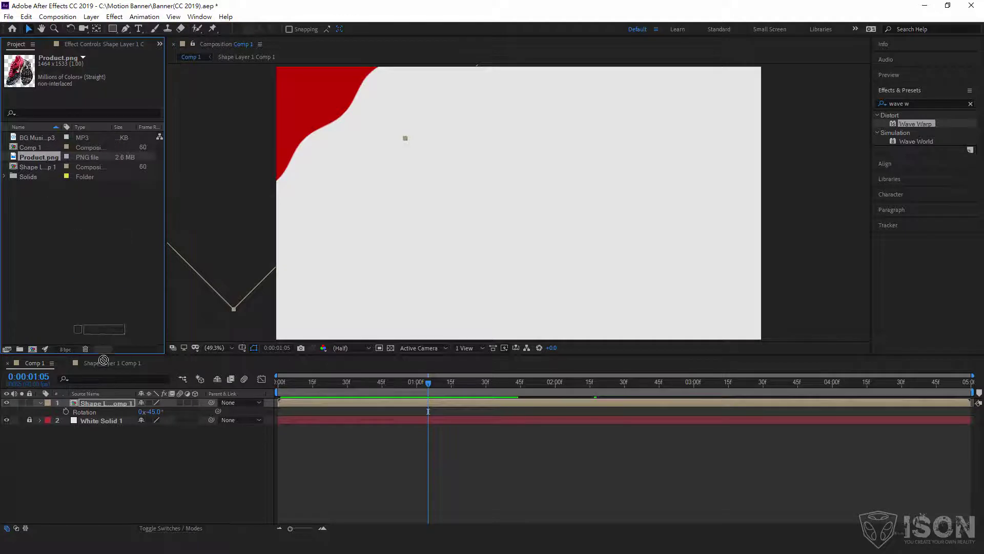
# Add Product.png to Comp 1 and pre-compose it into a precomp named 'Product'
pyautogui.moveTo(42, 157); pyautogui.dragTo(94, 401)
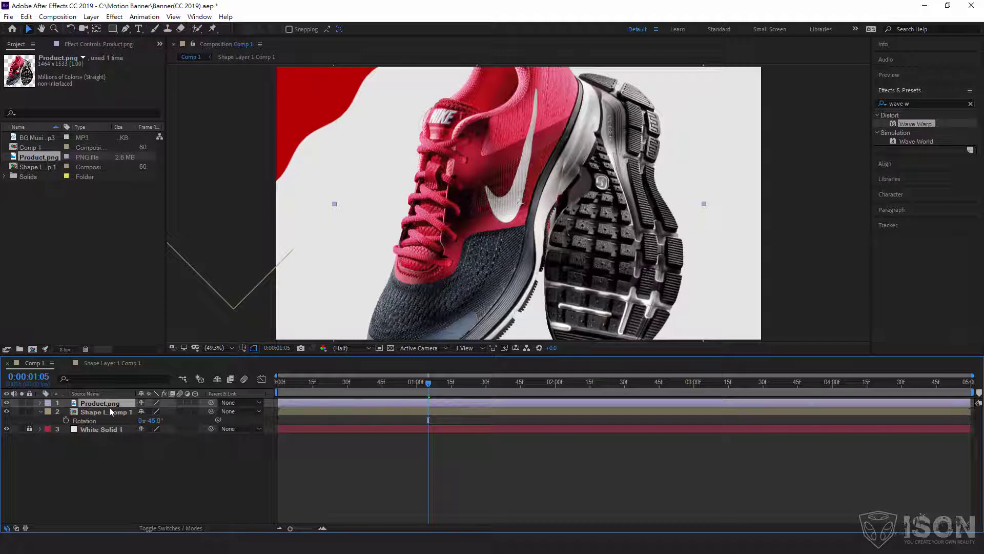
pyautogui.rightClick(107, 408)
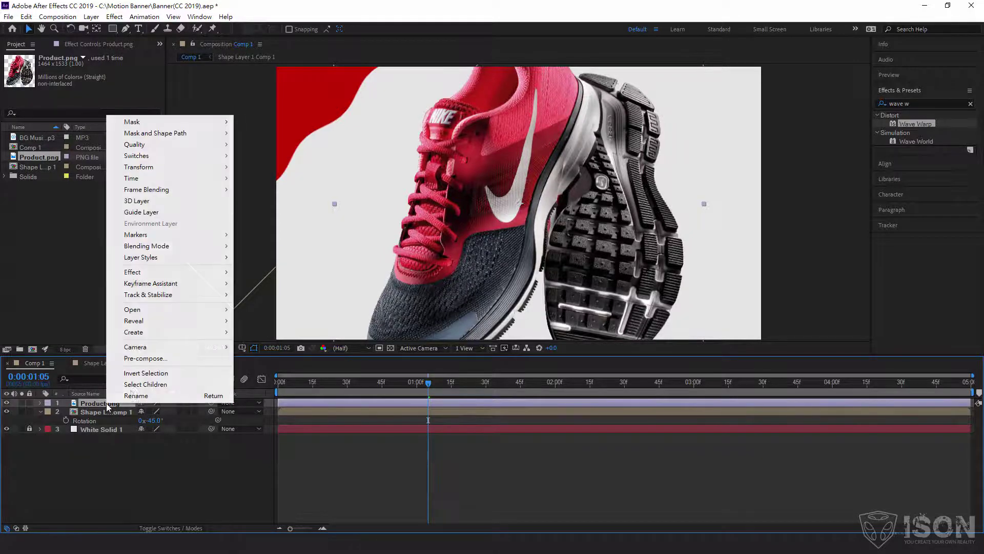
pyautogui.click(166, 358)
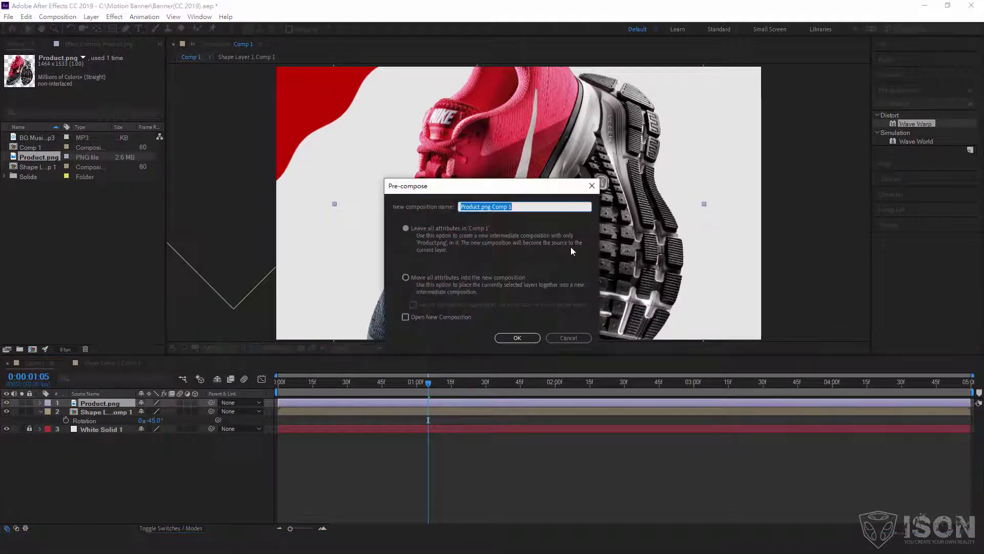
pyautogui.click(486, 210)
pyautogui.moveTo(481, 207); pyautogui.dragTo(546, 208)
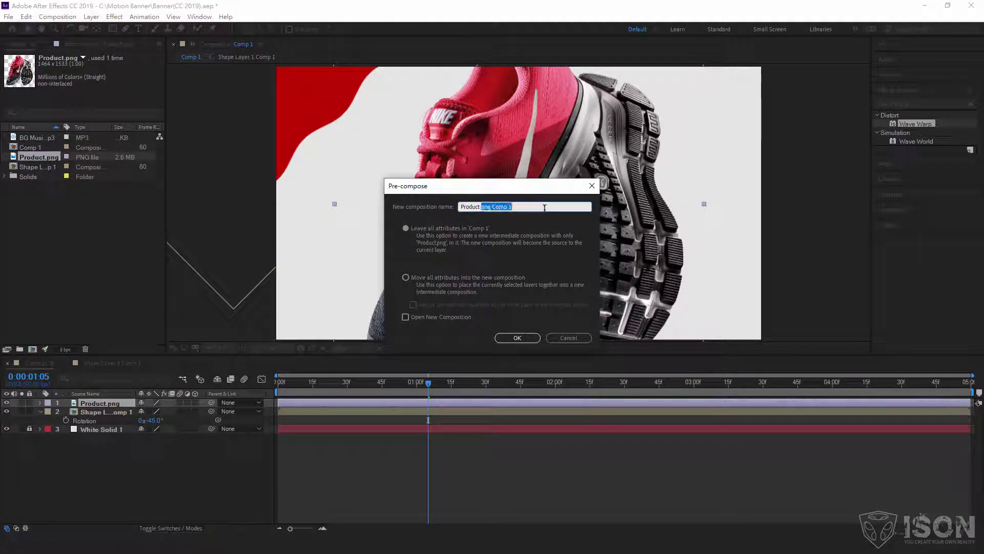
pyautogui.press('BackSpace')
pyautogui.click(525, 340)
# Shrink the sneaker to 40% scale and shift it toward the right of the banner
pyautogui.press(',')
pyautogui.press(',')
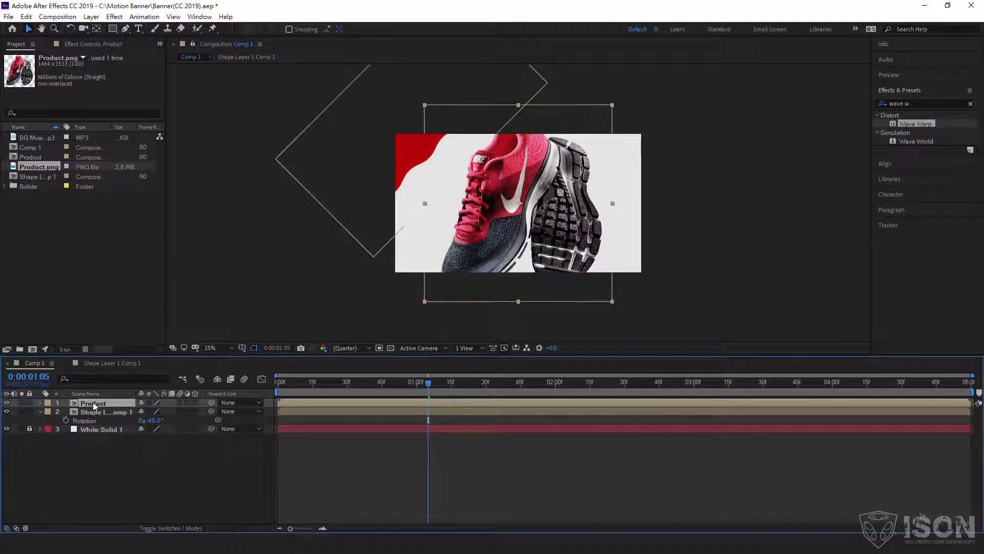
pyautogui.press('s')
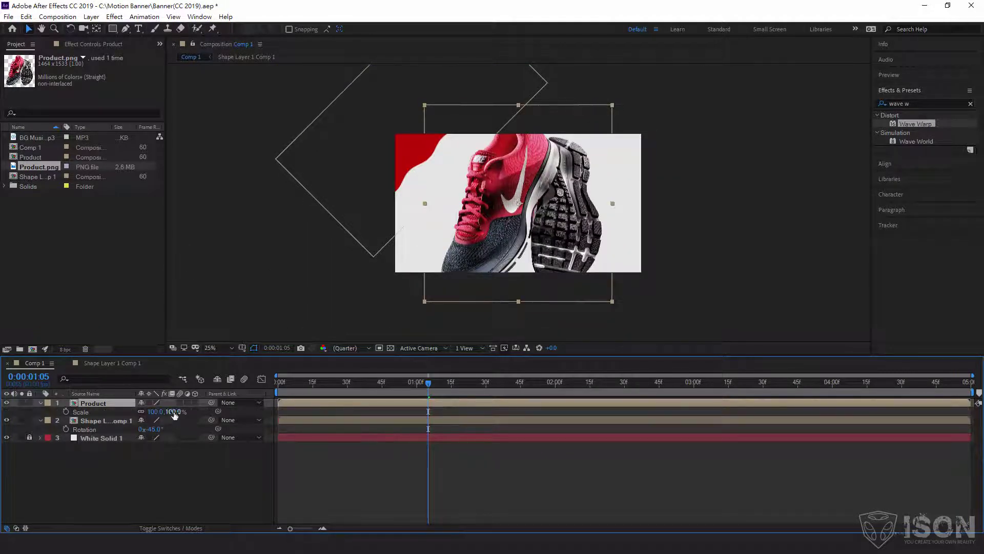
pyautogui.moveTo(153, 412); pyautogui.dragTo(130, 412)
pyautogui.press('.')
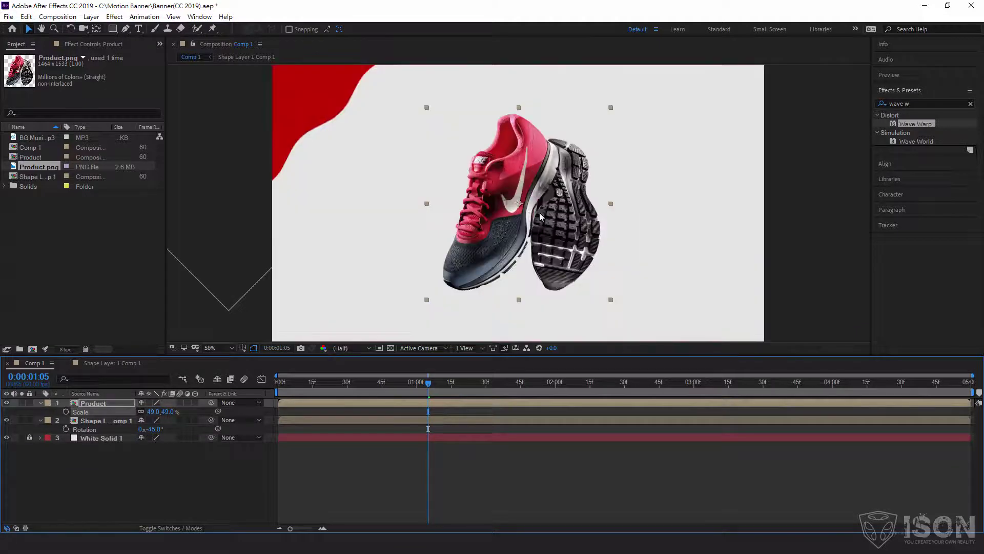
pyautogui.moveTo(543, 217); pyautogui.dragTo(625, 217)
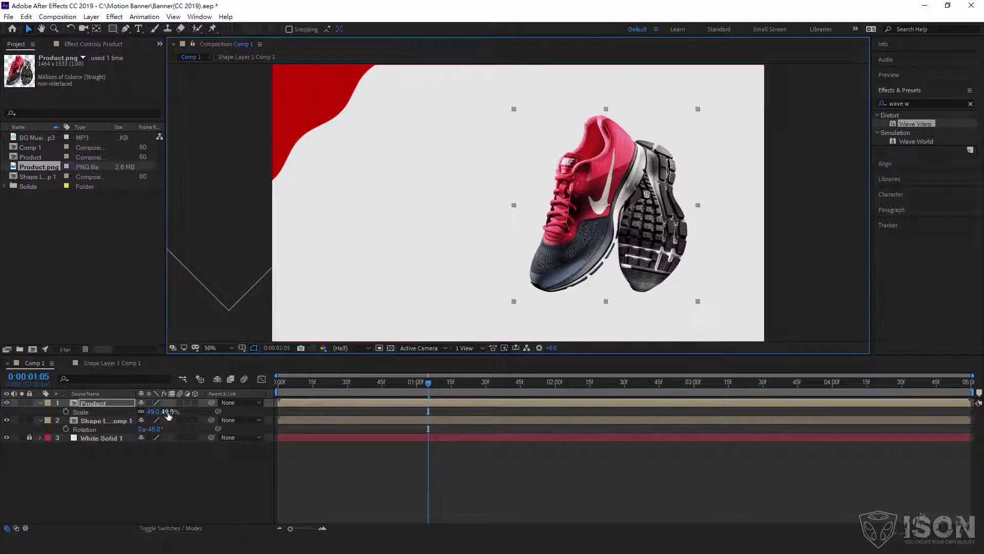
pyautogui.moveTo(167, 411); pyautogui.dragTo(166, 416)
pyautogui.click(169, 412)
pyautogui.write('4')
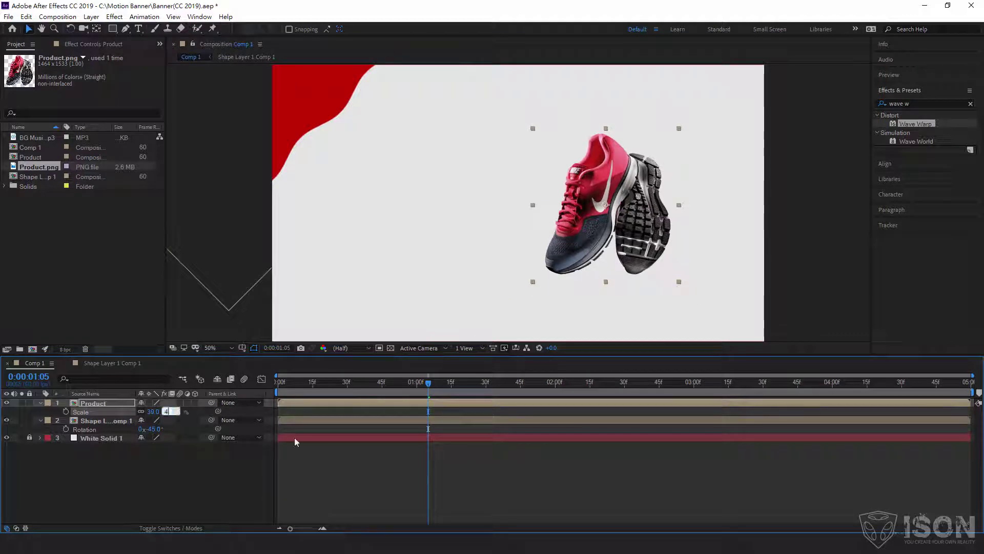
pyautogui.write('0')
pyautogui.press('Return')
# Fine-tune the sneaker's position on the right, settle on 42% scale, and scrub to preview
pyautogui.click(636, 211)
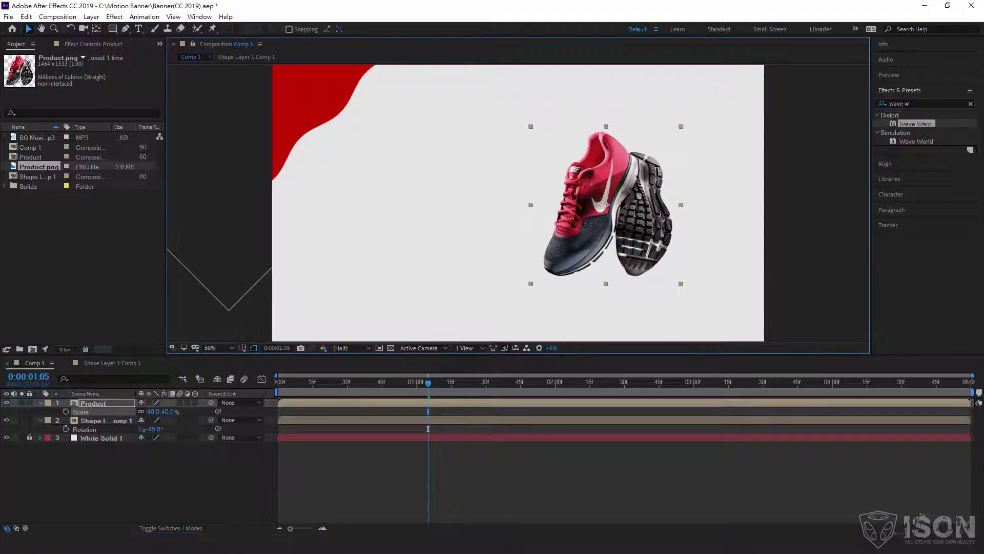
pyautogui.moveTo(636, 208); pyautogui.dragTo(645, 204)
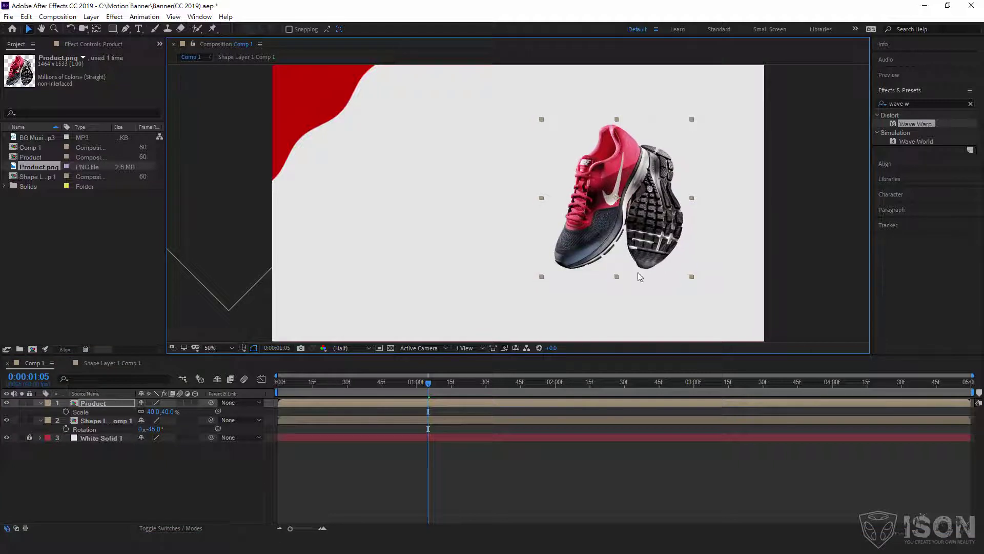
pyautogui.moveTo(584, 237); pyautogui.dragTo(584, 233)
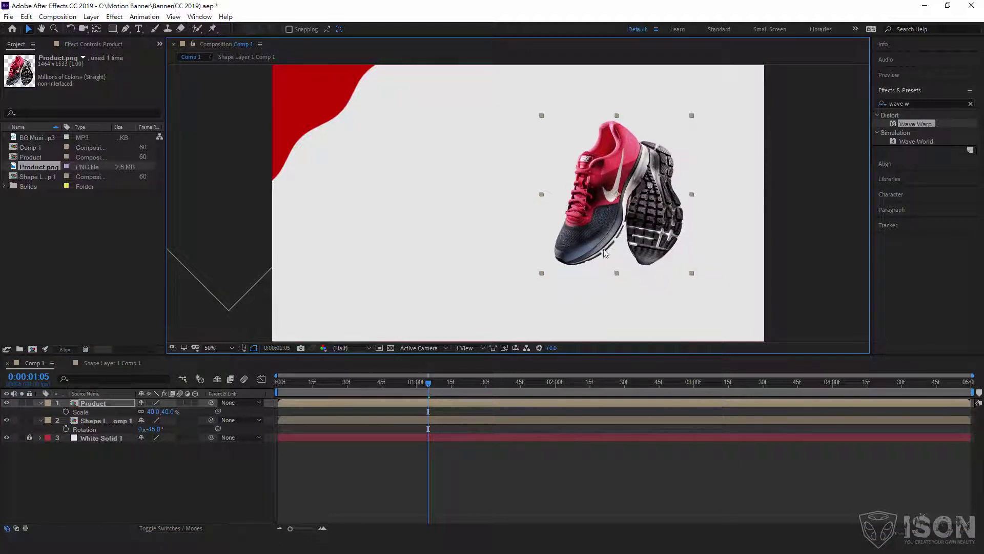
pyautogui.click(168, 412)
pyautogui.write('43')
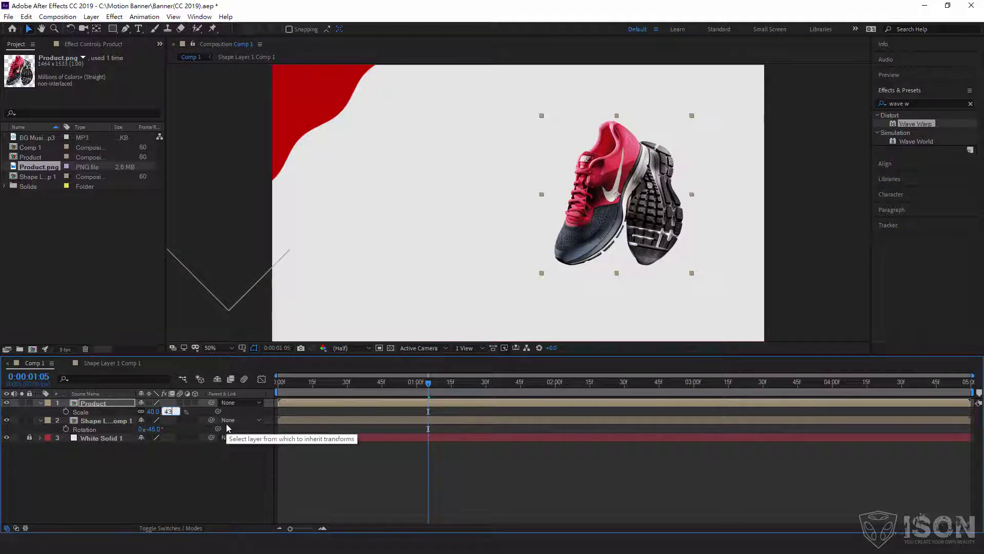
pyautogui.press('Return')
pyautogui.click(168, 412)
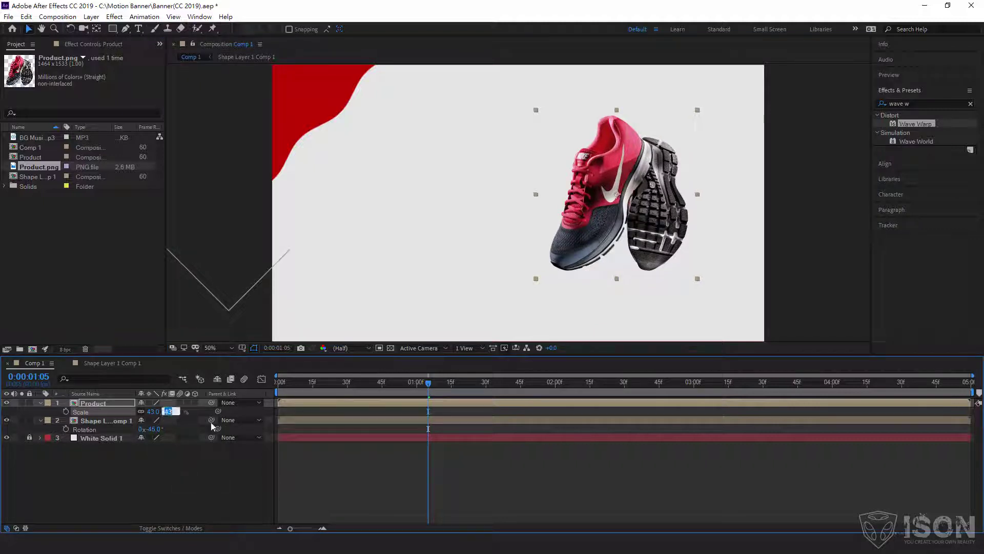
pyautogui.write('42')
pyautogui.press('Return')
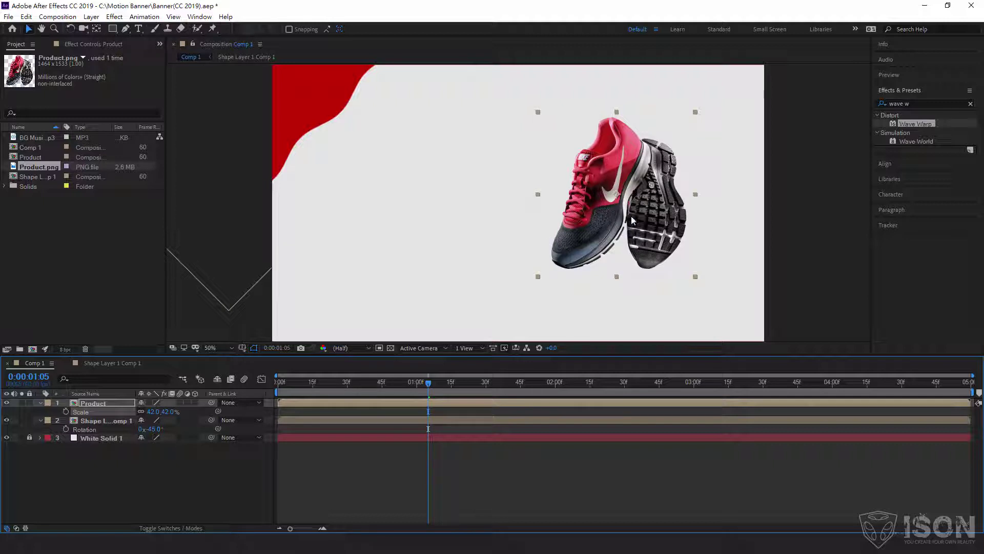
pyautogui.moveTo(635, 217); pyautogui.dragTo(632, 216)
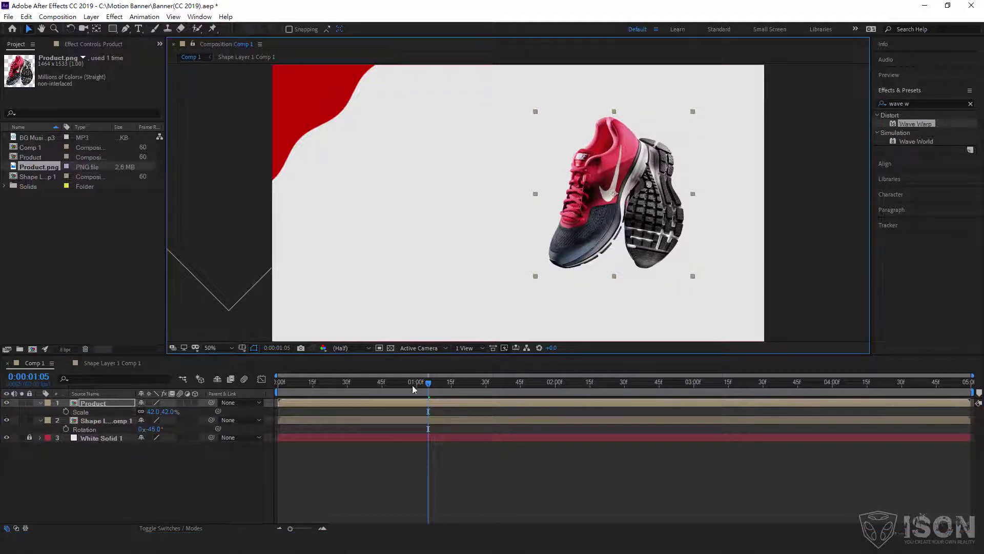
pyautogui.moveTo(369, 393); pyautogui.dragTo(558, 398)
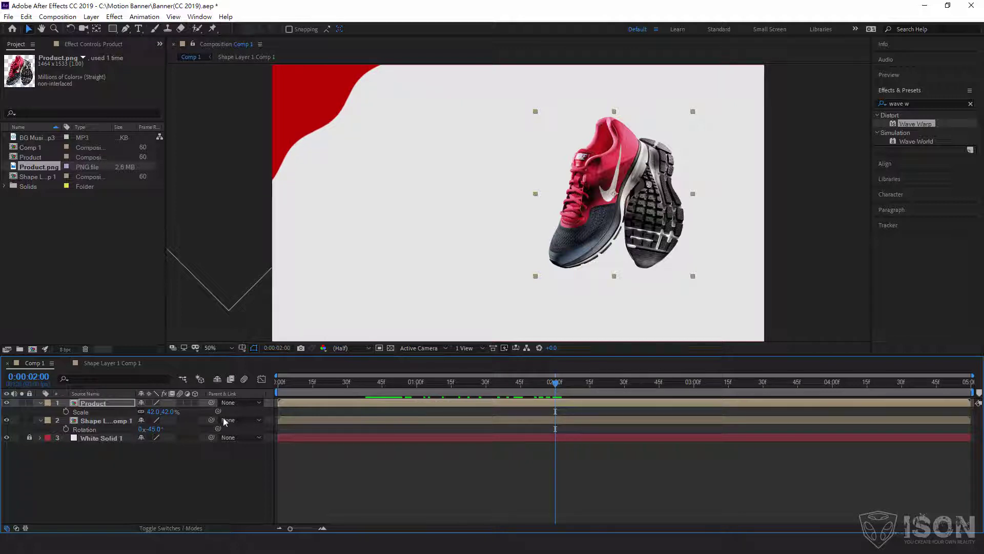
# Keyframe the Product Position at 2:00 and lift the sneaker above the frame at 1:00
pyautogui.click(103, 406)
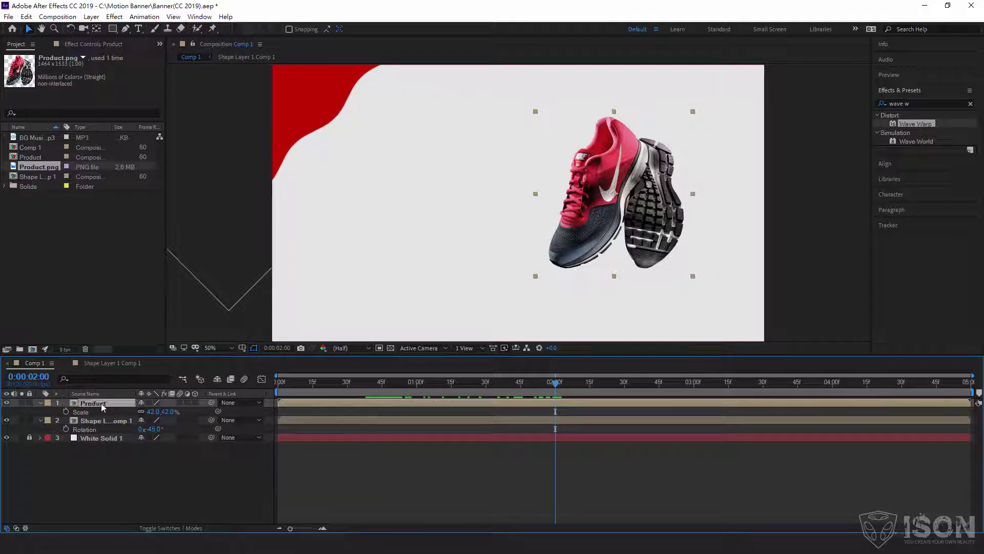
pyautogui.press('p')
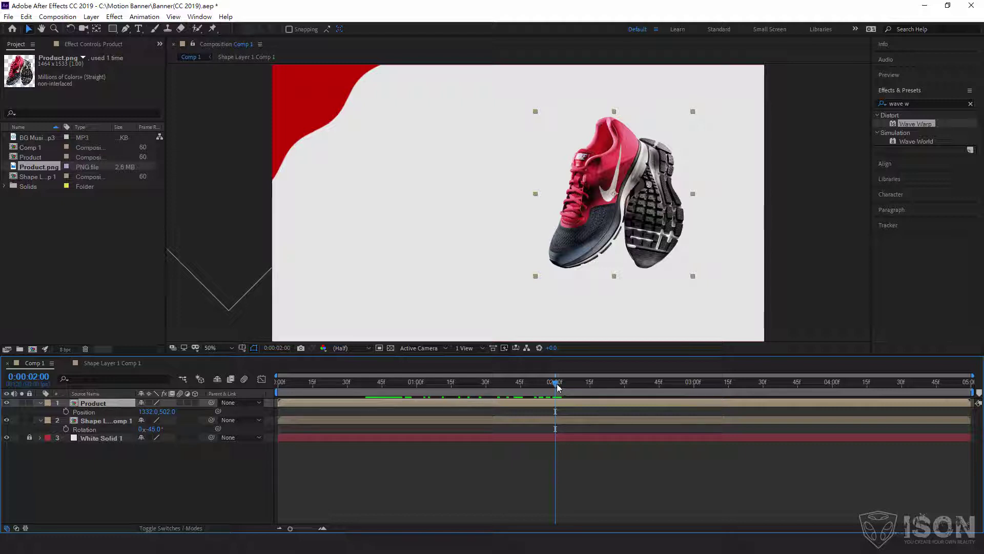
pyautogui.click(66, 412)
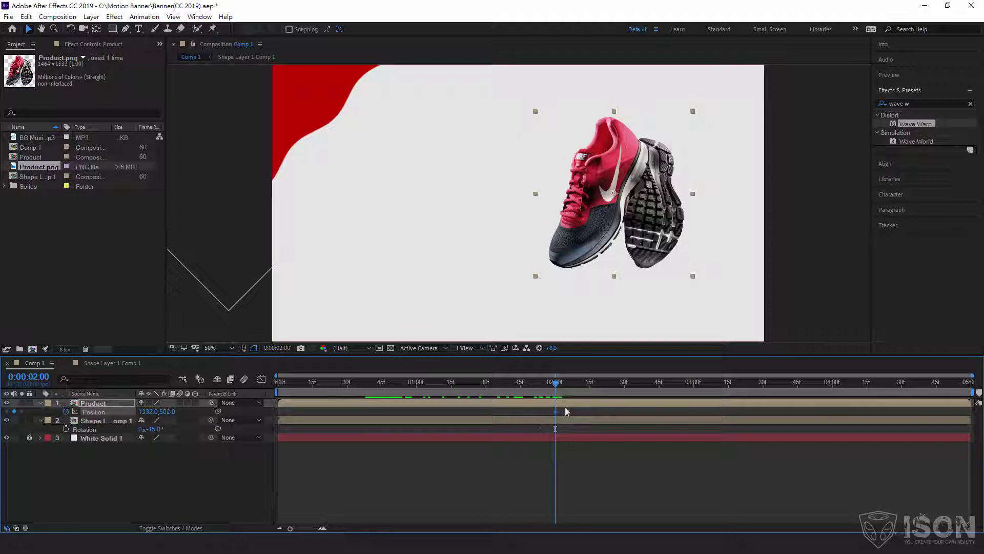
pyautogui.moveTo(556, 386); pyautogui.dragTo(419, 394)
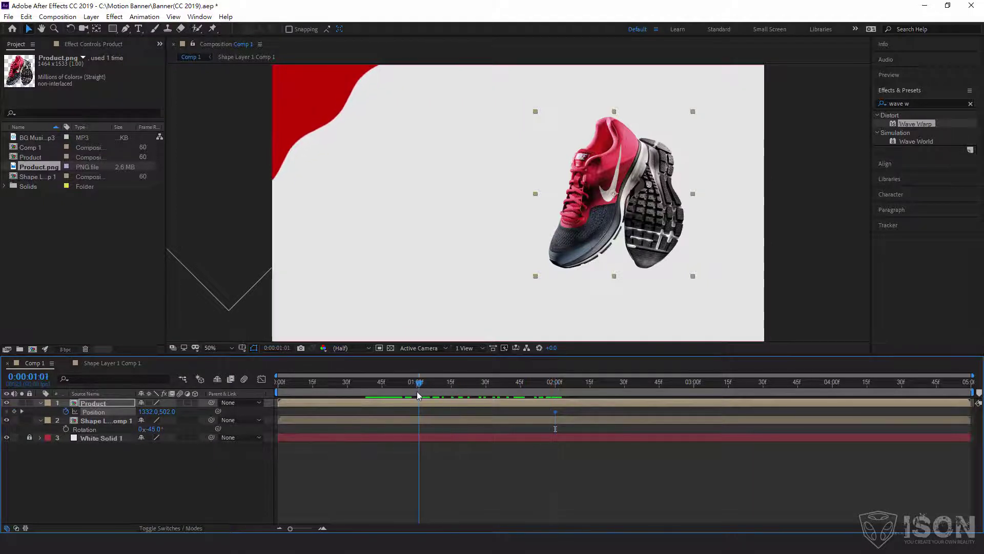
pyautogui.moveTo(647, 220); pyautogui.dragTo(655, 7)
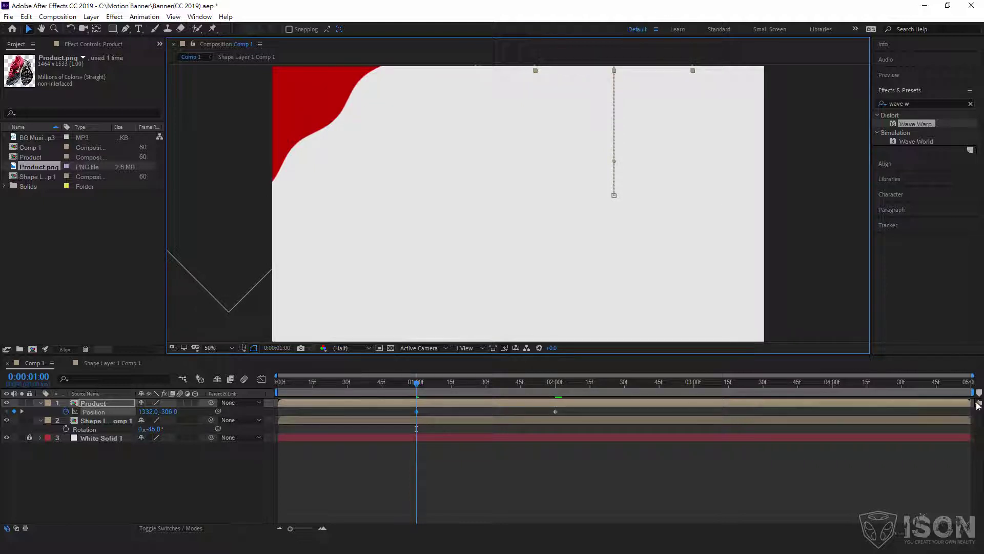
# End the work area shortly after two seconds and preview the drop from the start
pyautogui.moveTo(972, 392); pyautogui.dragTo(592, 392)
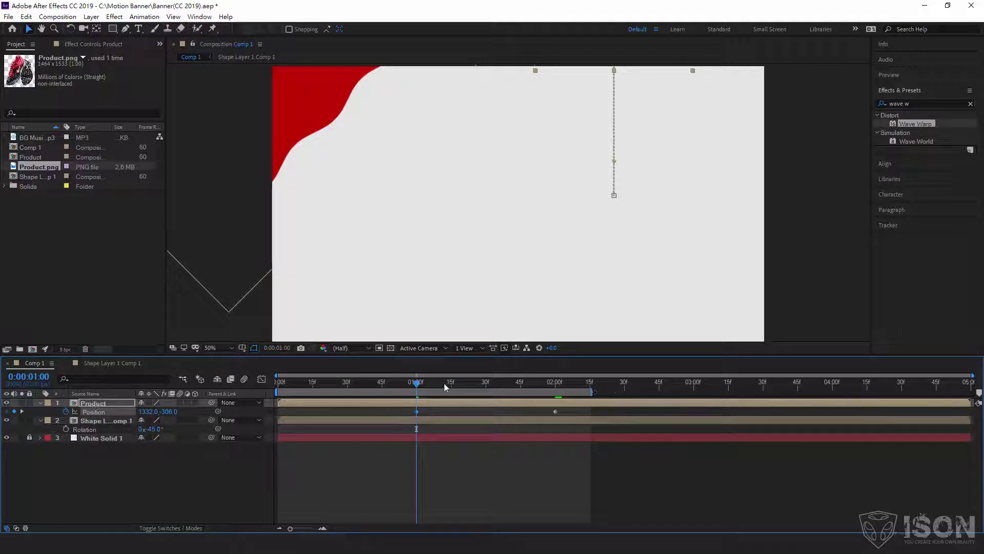
pyautogui.moveTo(405, 384); pyautogui.dragTo(266, 392)
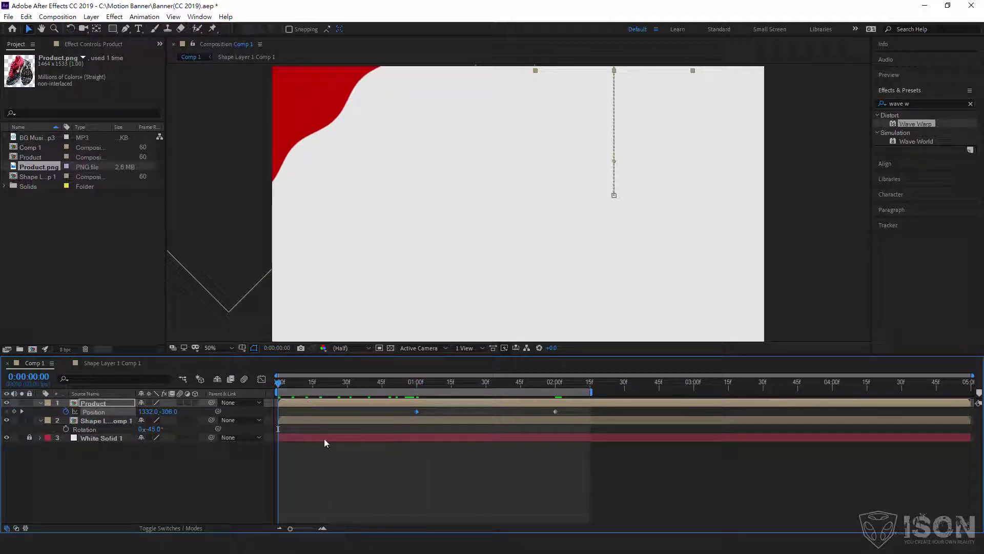
pyautogui.press('space')
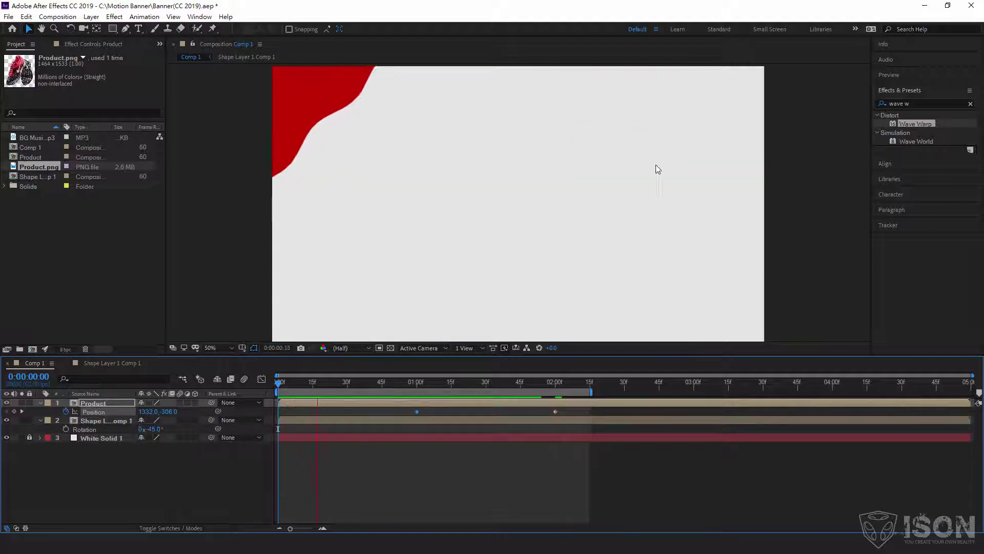
# Stop the preview and scrub back to check the sneaker midway through its drop
pyautogui.click(548, 382)
pyautogui.moveTo(481, 383); pyautogui.dragTo(389, 383)
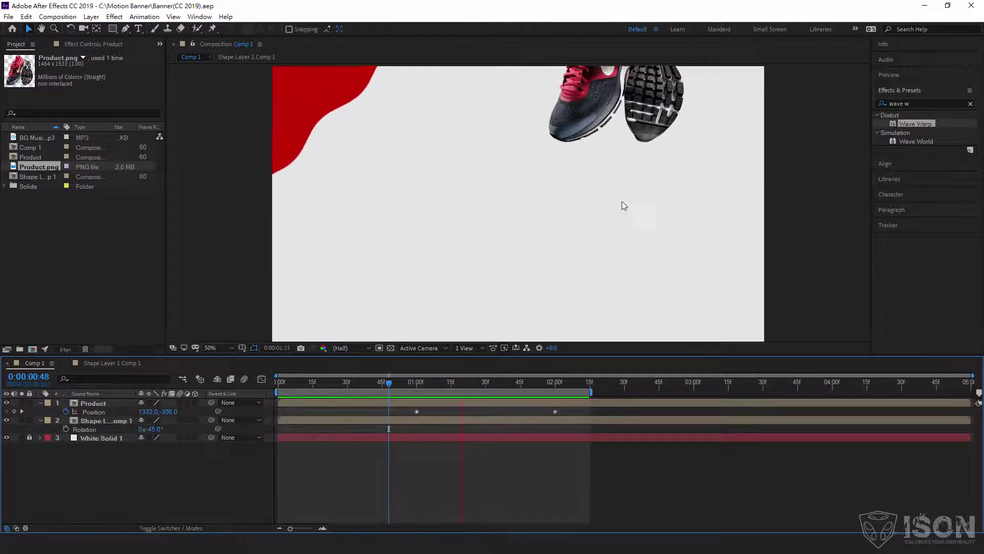
pyautogui.press('space')
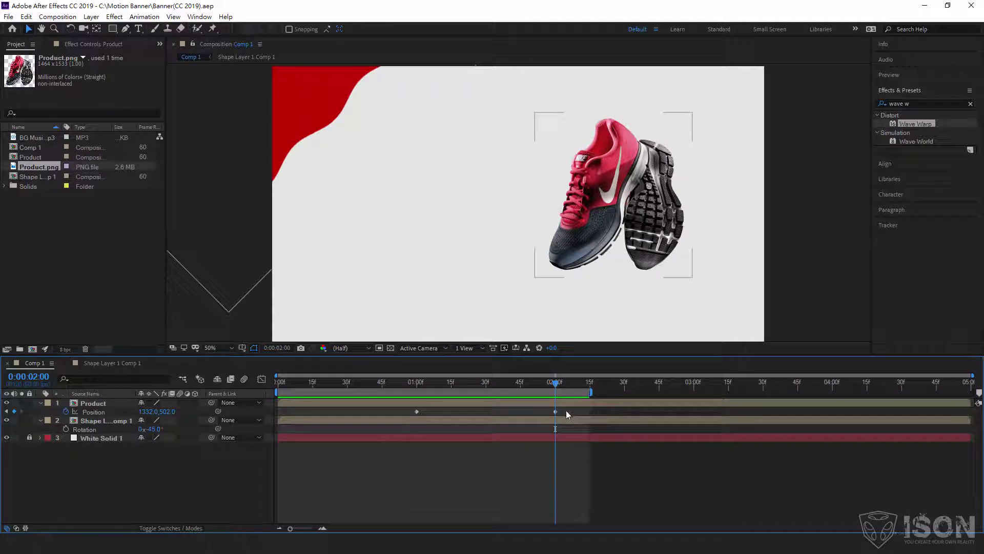
# Apply Easy Ease to both of the sneaker's Position keyframes
pyautogui.moveTo(566, 414); pyautogui.dragTo(414, 414)
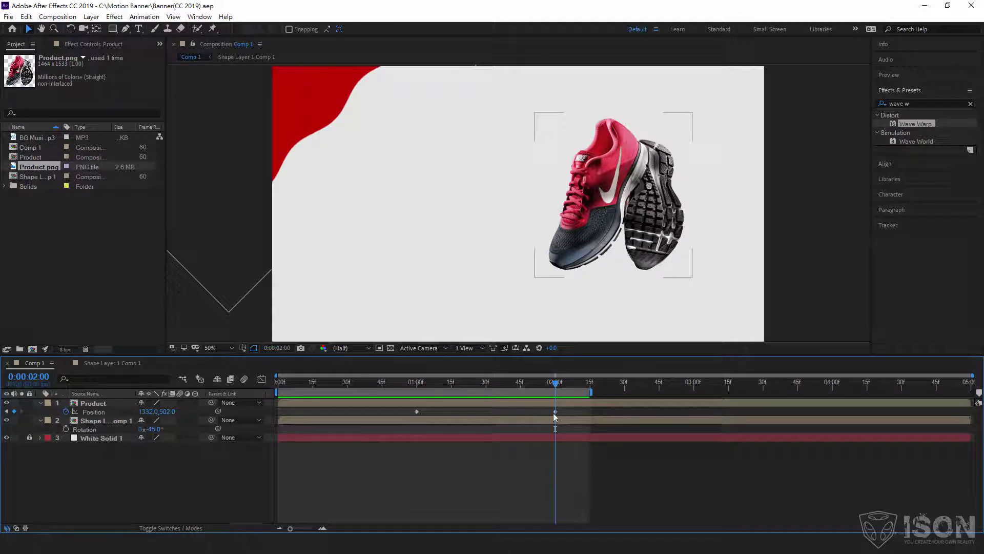
pyautogui.rightClick(416, 412)
pyautogui.moveTo(472, 406)
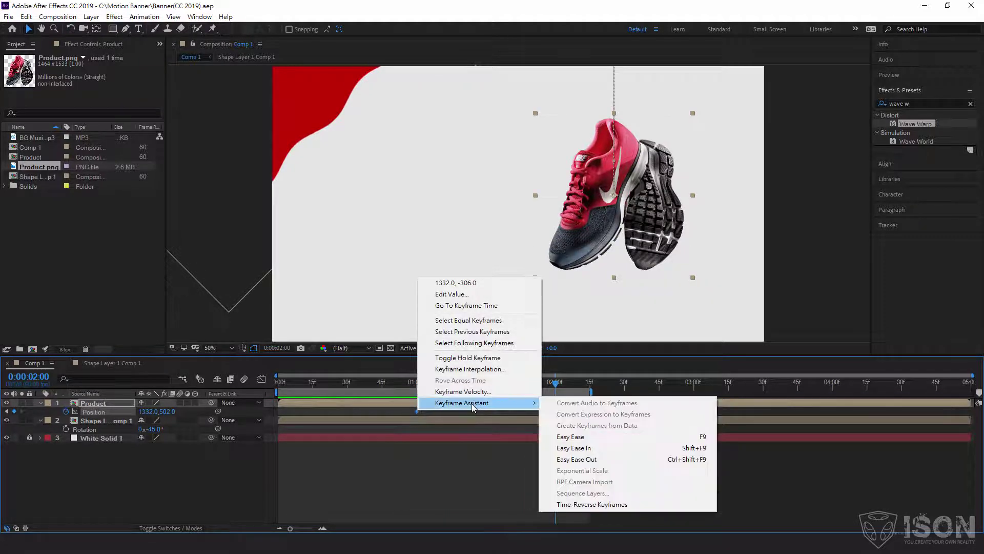
pyautogui.click(598, 438)
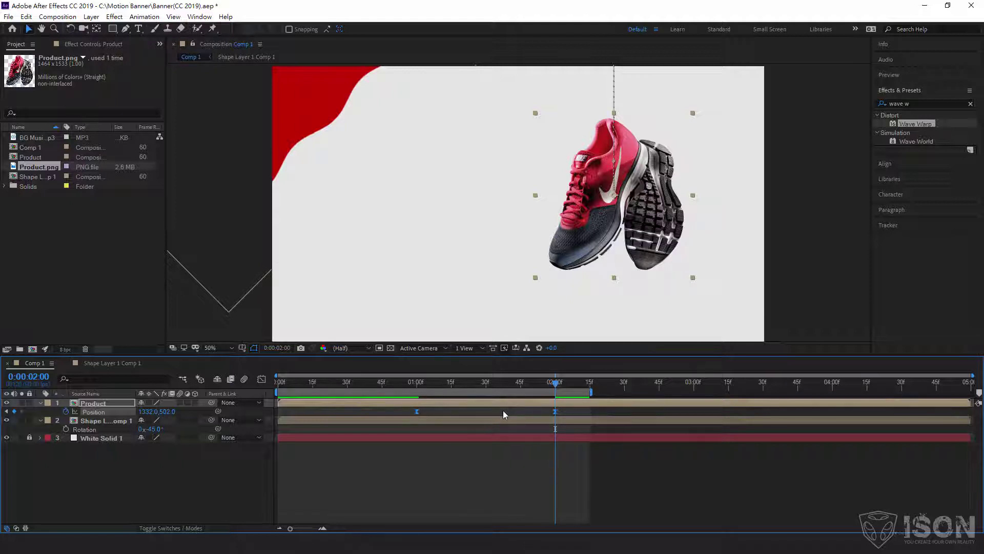
pyautogui.click(387, 384)
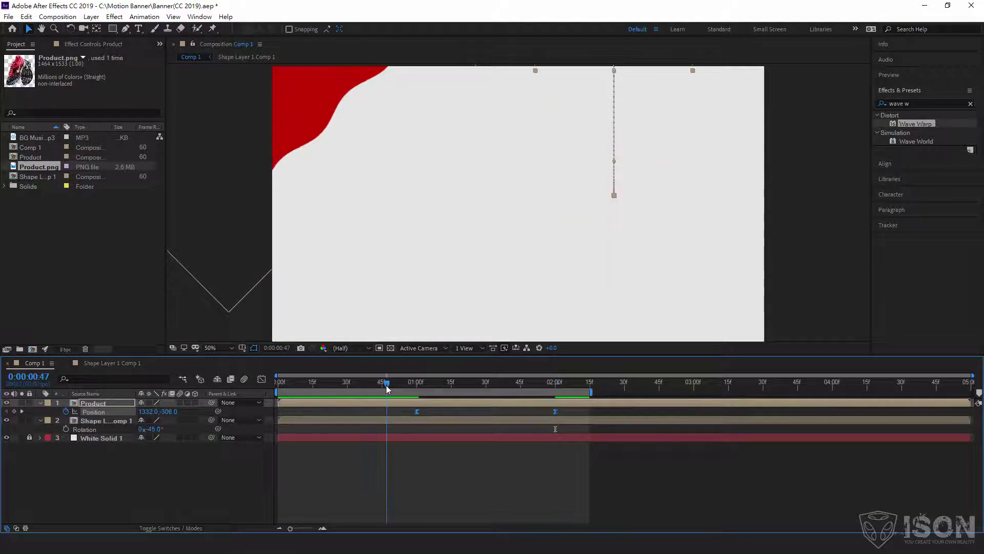
pyautogui.press('space')
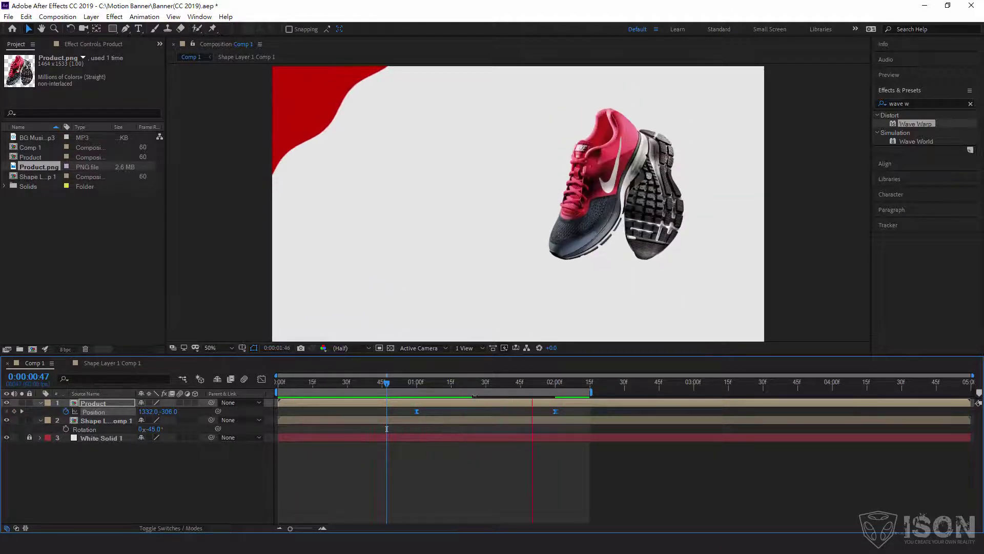
pyautogui.press('space')
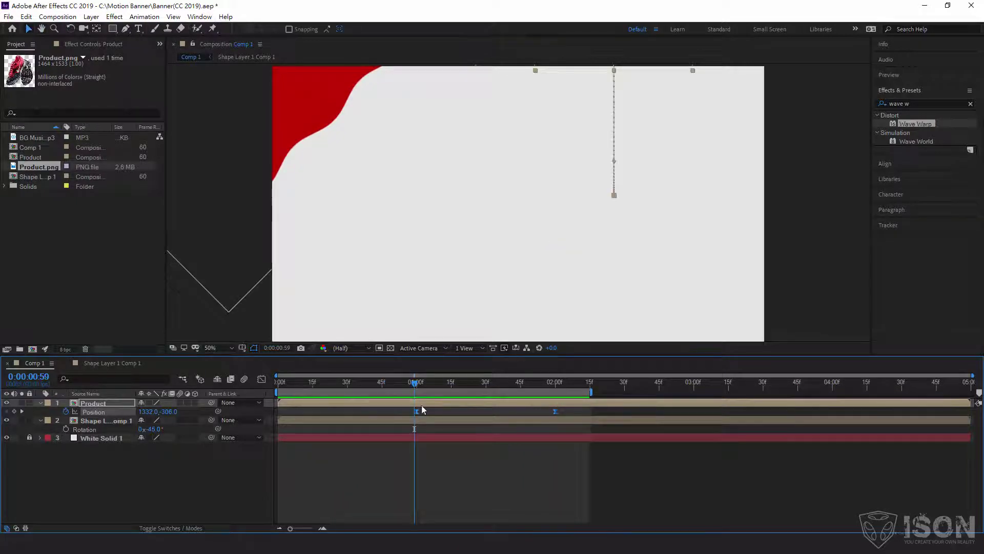
pyautogui.moveTo(416, 388); pyautogui.dragTo(408, 399)
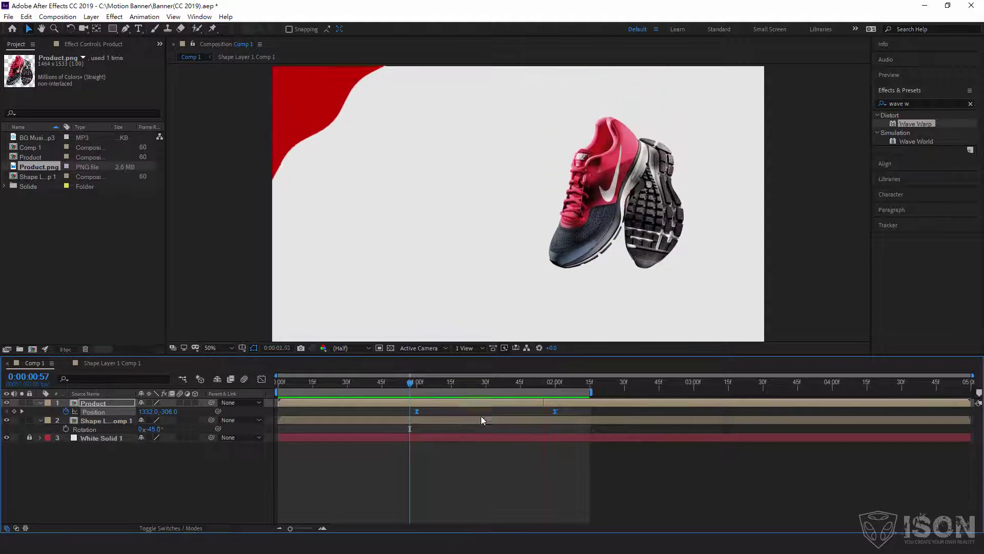
pyautogui.press('space')
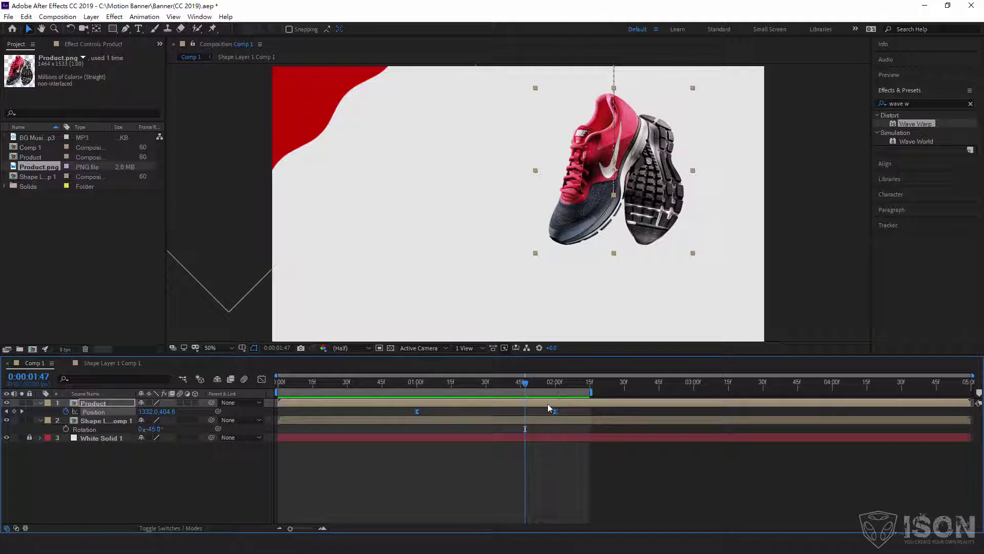
pyautogui.moveTo(554, 411); pyautogui.dragTo(486, 411)
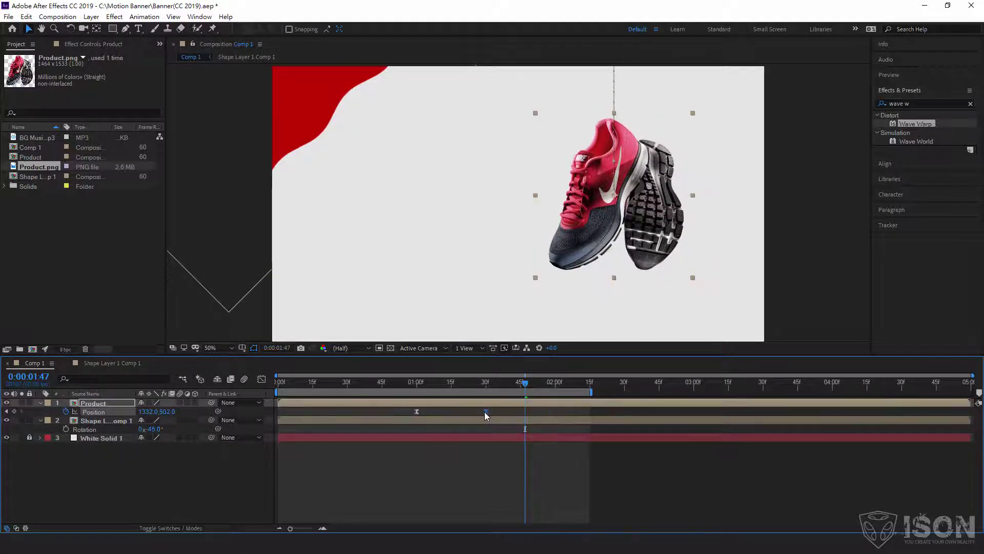
pyautogui.moveTo(402, 382); pyautogui.dragTo(306, 382)
pyautogui.press('space')
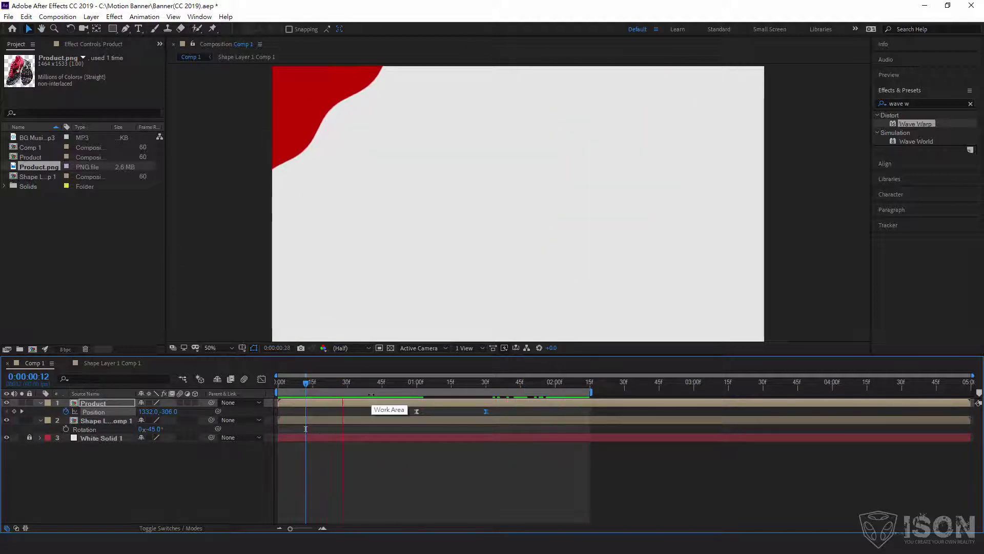
pyautogui.press('space')
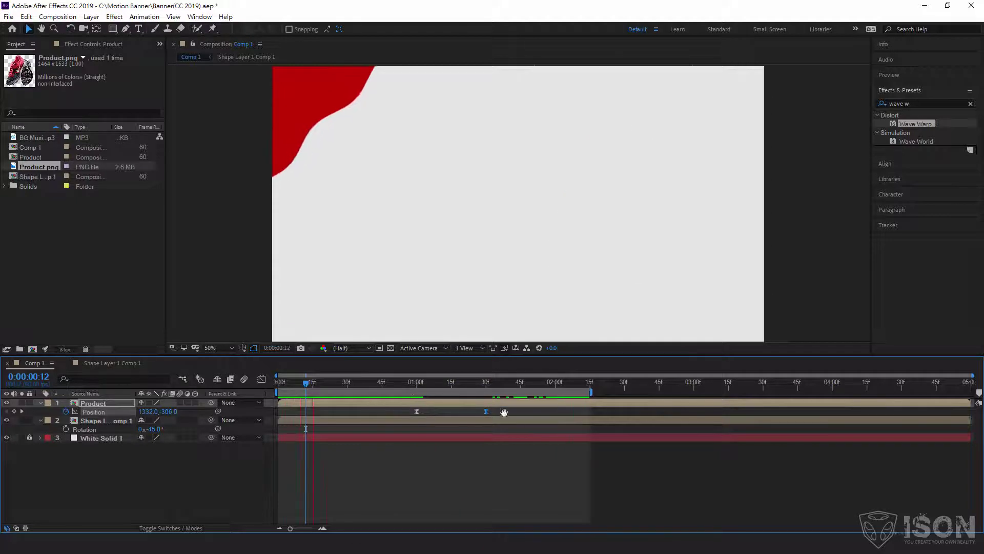
pyautogui.moveTo(485, 413); pyautogui.dragTo(555, 414)
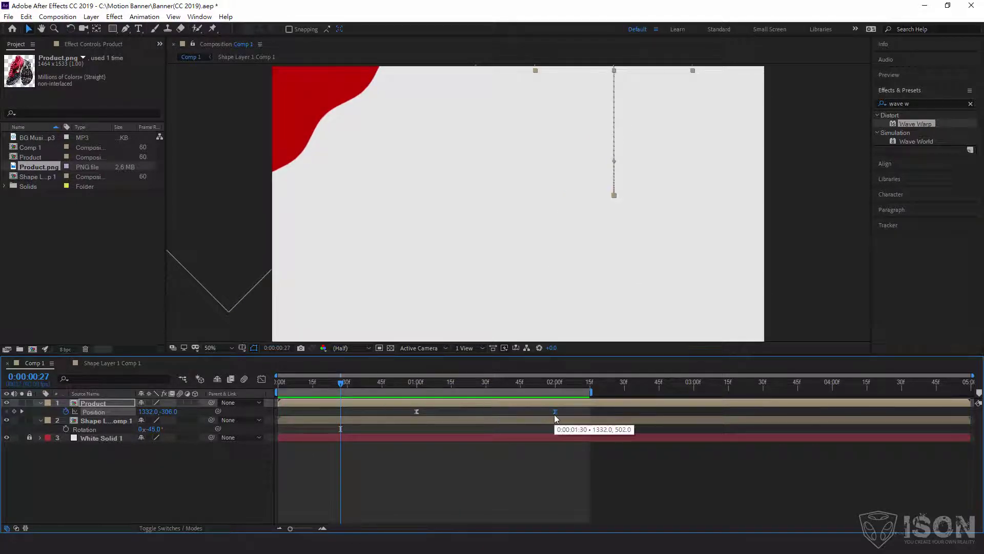
pyautogui.moveTo(419, 382); pyautogui.dragTo(402, 382)
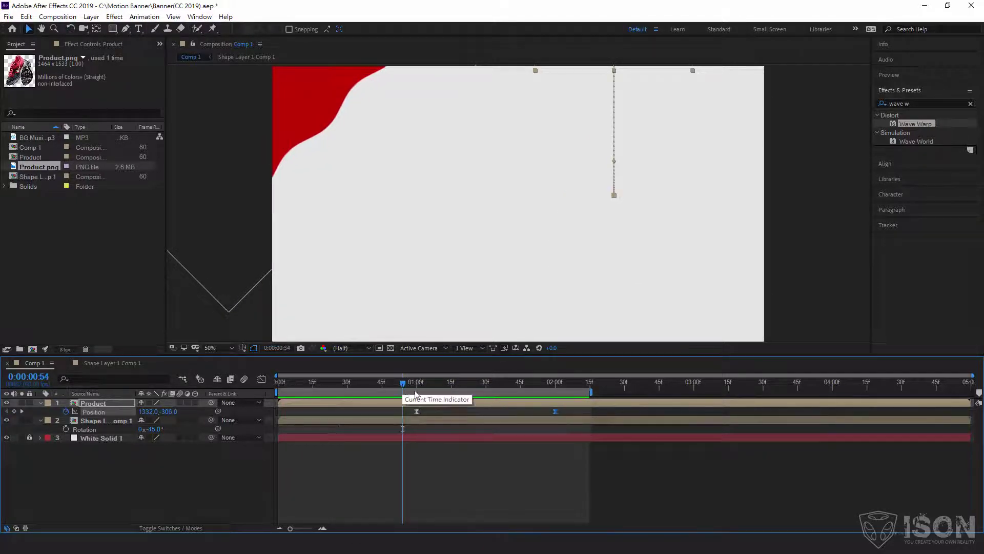
pyautogui.press('space')
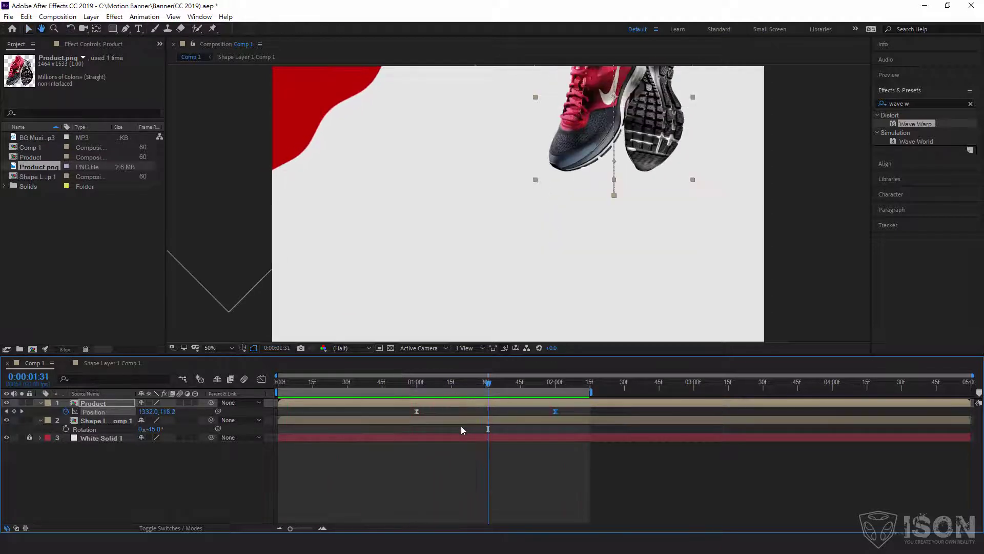
pyautogui.click(435, 451)
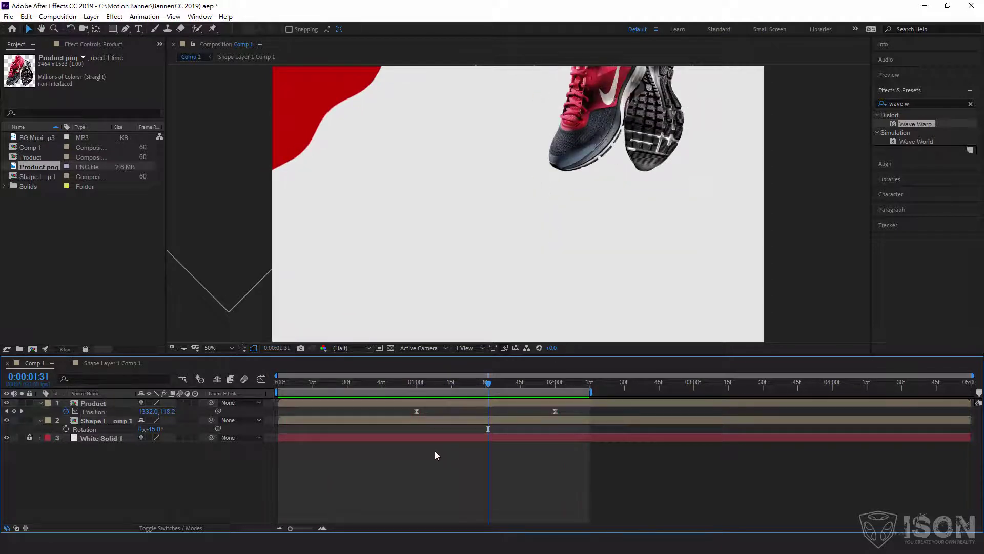
pyautogui.click(94, 412)
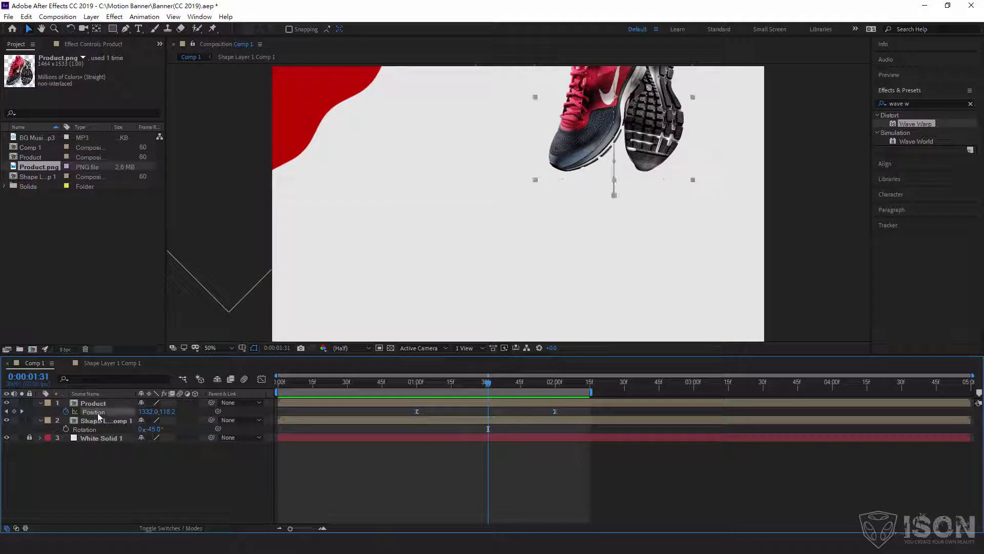
# Inspect the sneaker's motion curve and the shape layer's rotation graph in the Graph Editor
pyautogui.click(263, 381)
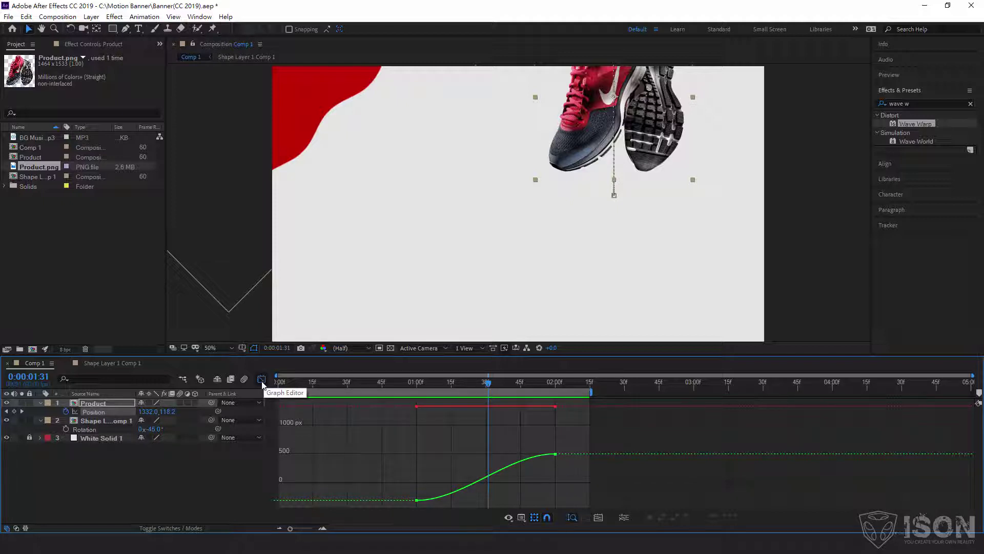
pyautogui.click(262, 380)
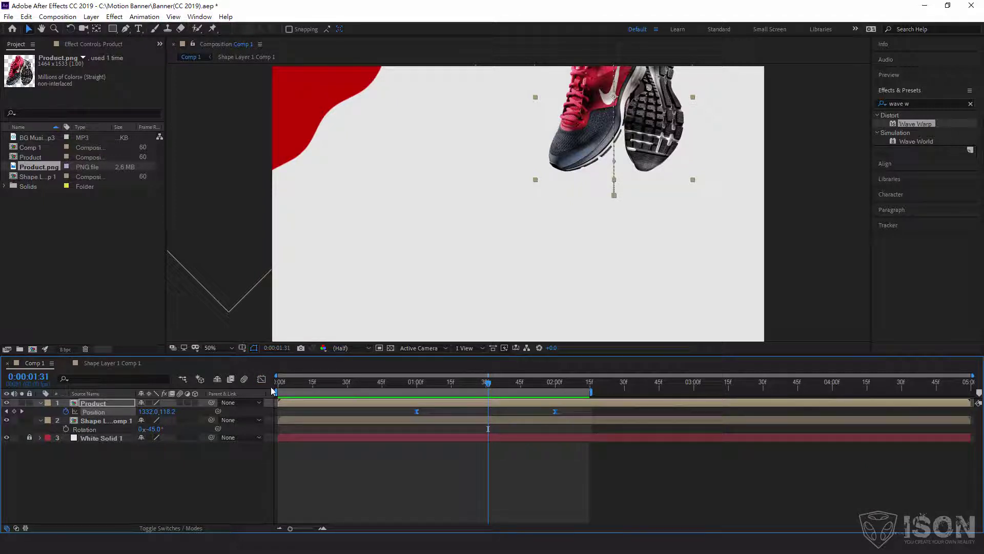
pyautogui.click(262, 380)
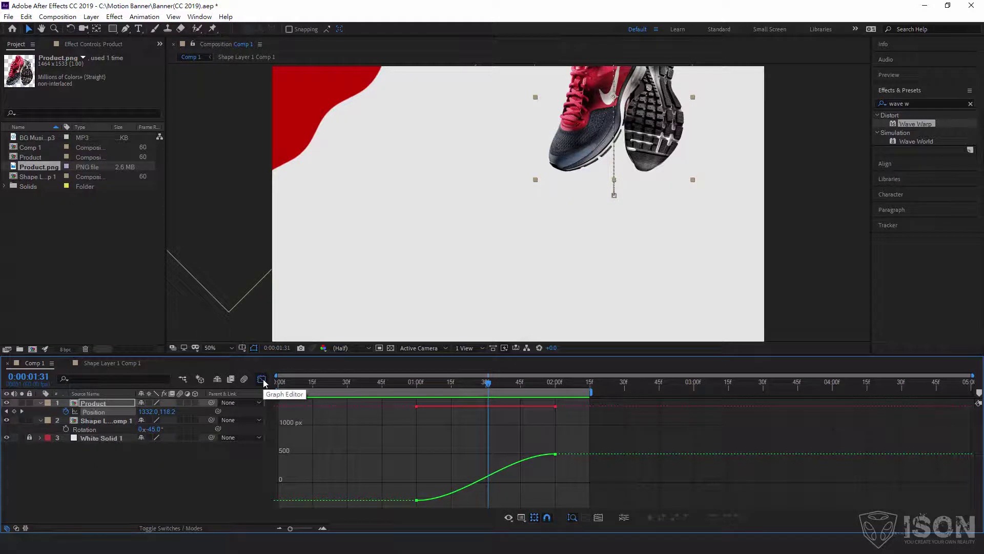
pyautogui.click(262, 380)
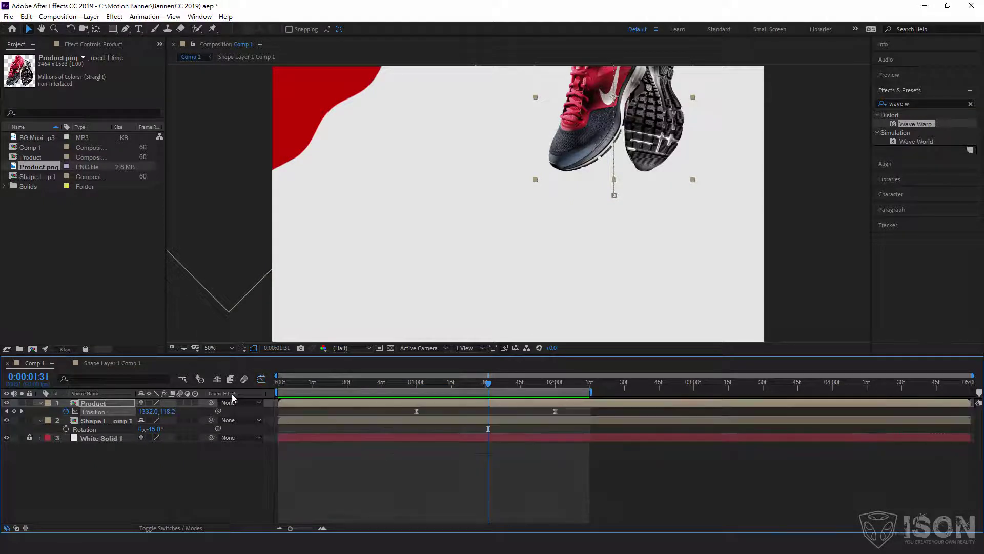
pyautogui.click(91, 429)
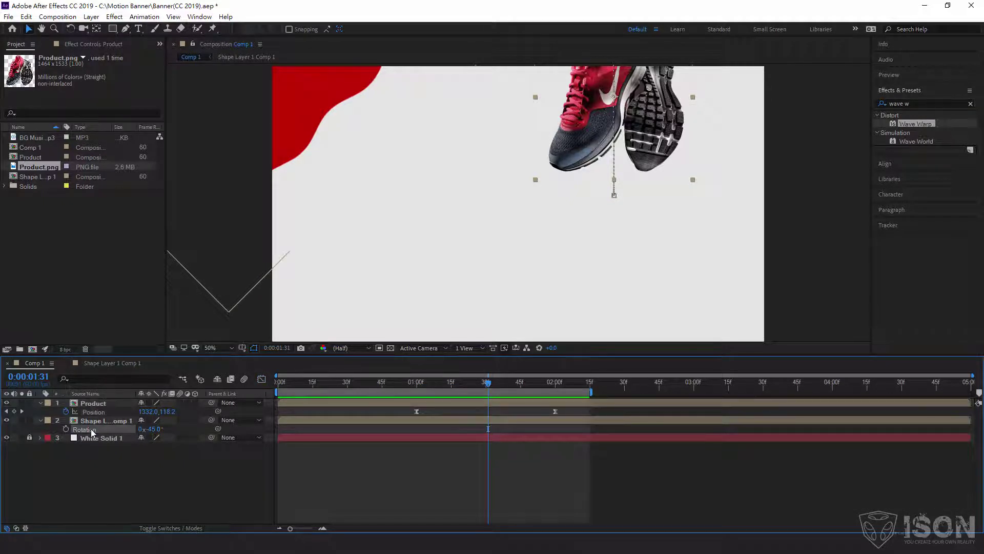
pyautogui.click(261, 379)
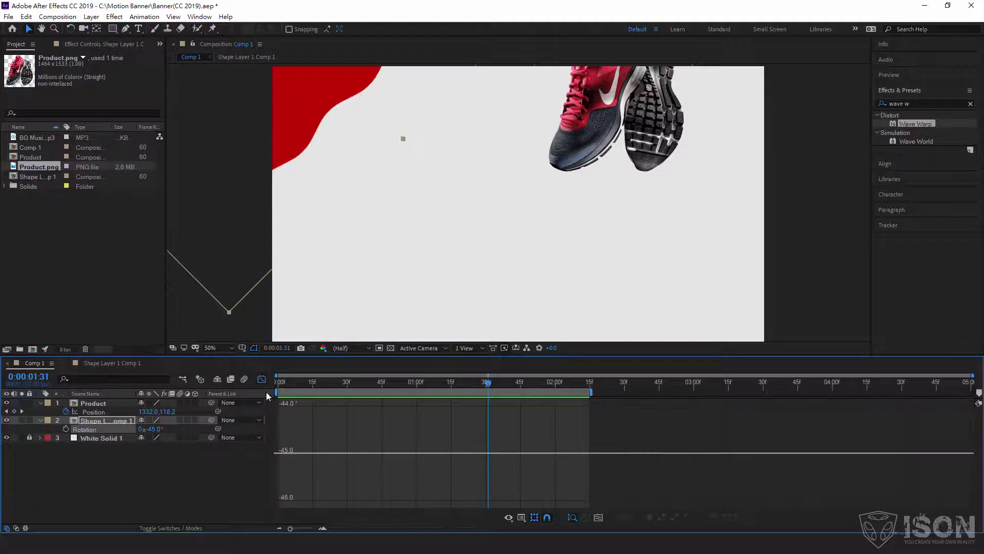
pyautogui.click(262, 378)
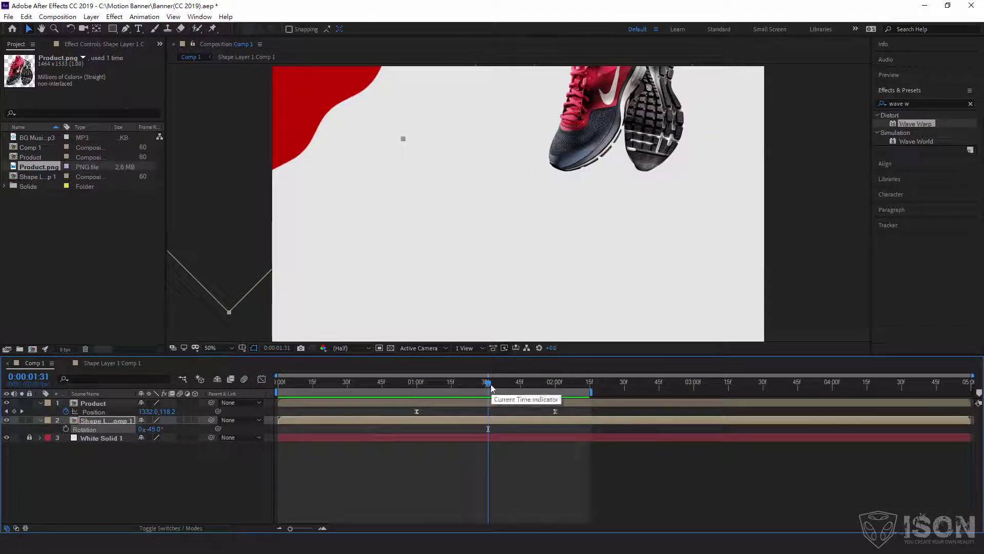
# Scrub and preview the sneaker's drop, then select the Product layer
pyautogui.moveTo(487, 385); pyautogui.dragTo(430, 385)
pyautogui.click(410, 389)
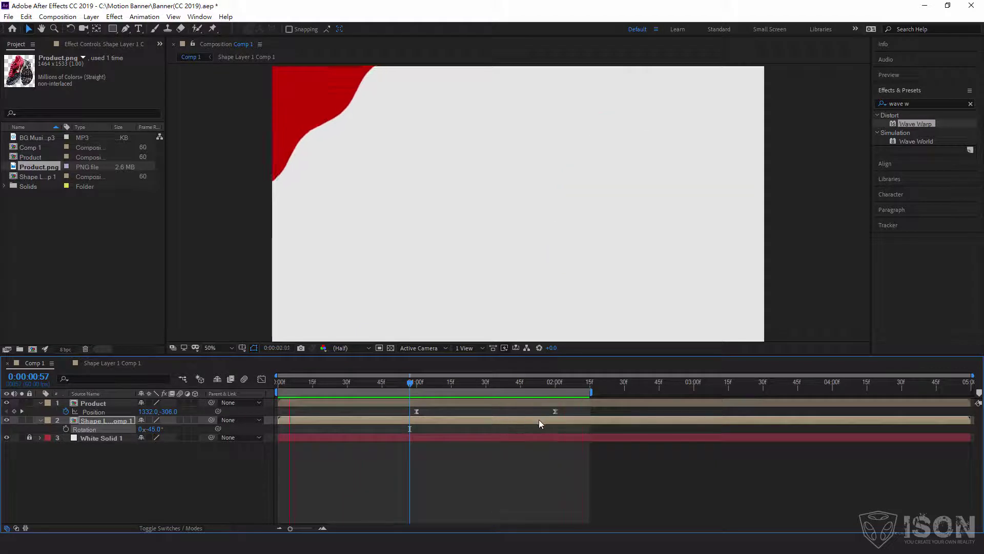
pyautogui.press('space')
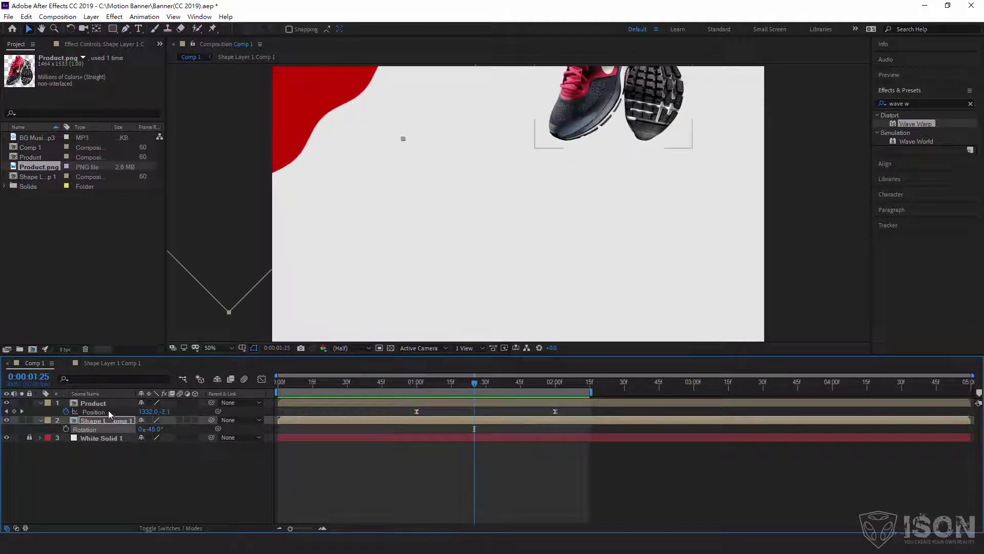
pyautogui.click(93, 403)
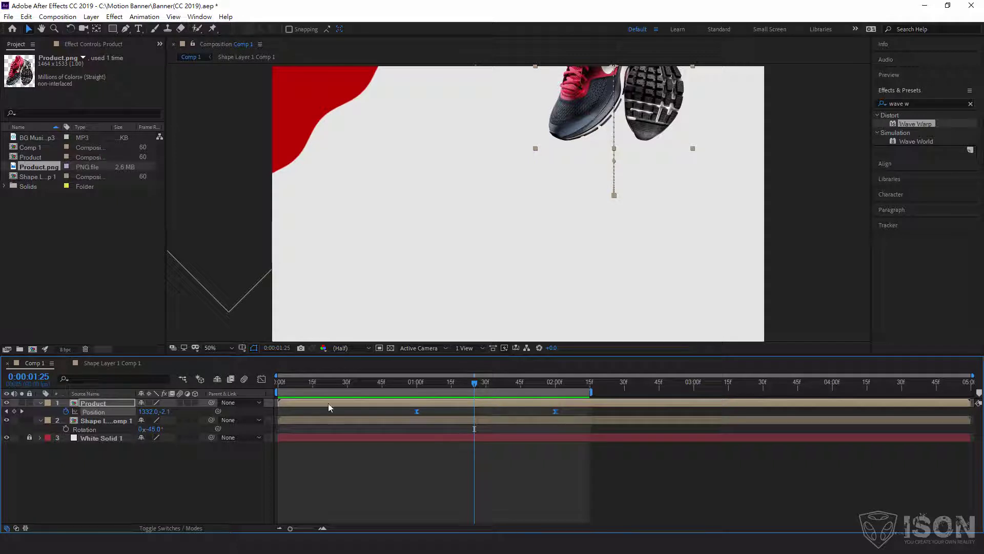
# Open the Graph Editor for the Product Position and compare its speed and value graphs
pyautogui.click(261, 381)
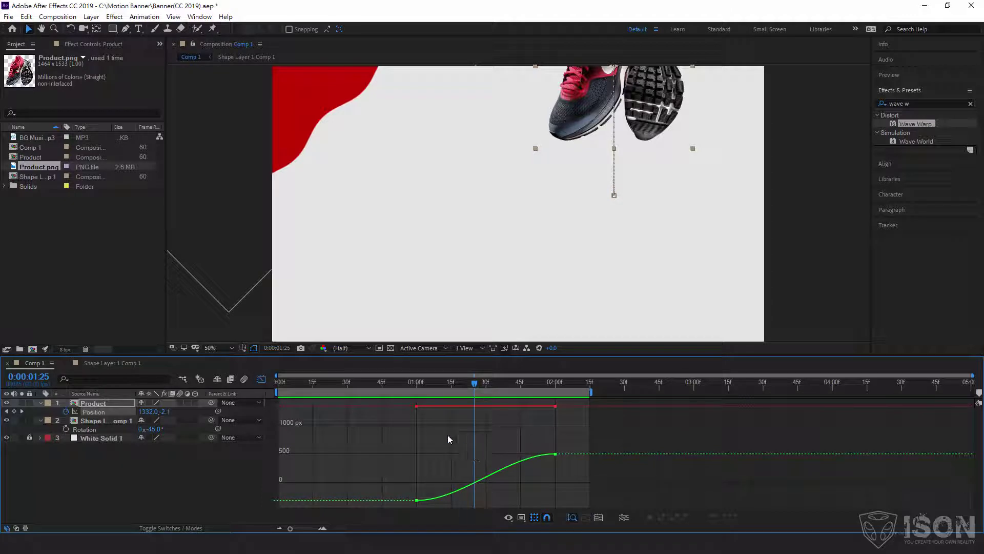
pyautogui.click(521, 518)
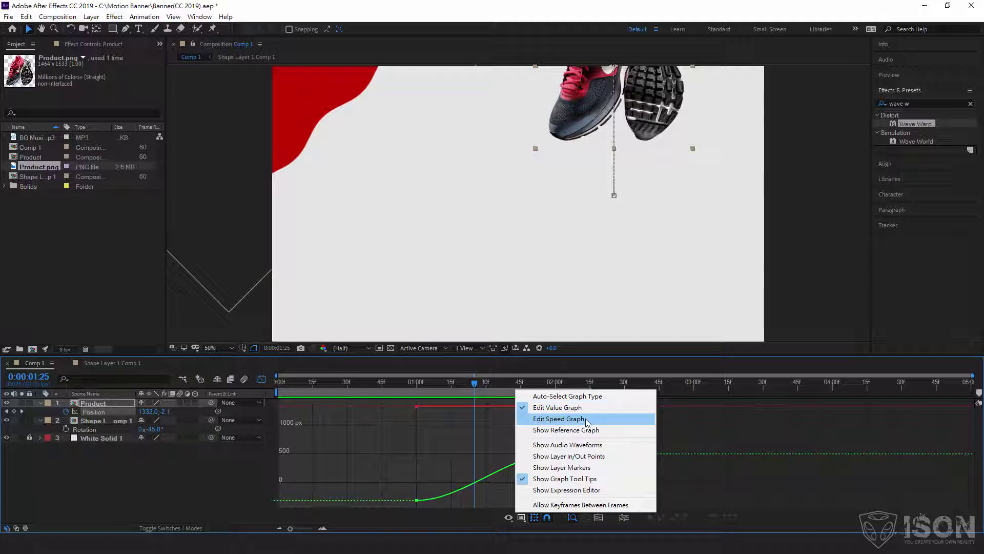
pyautogui.click(586, 420)
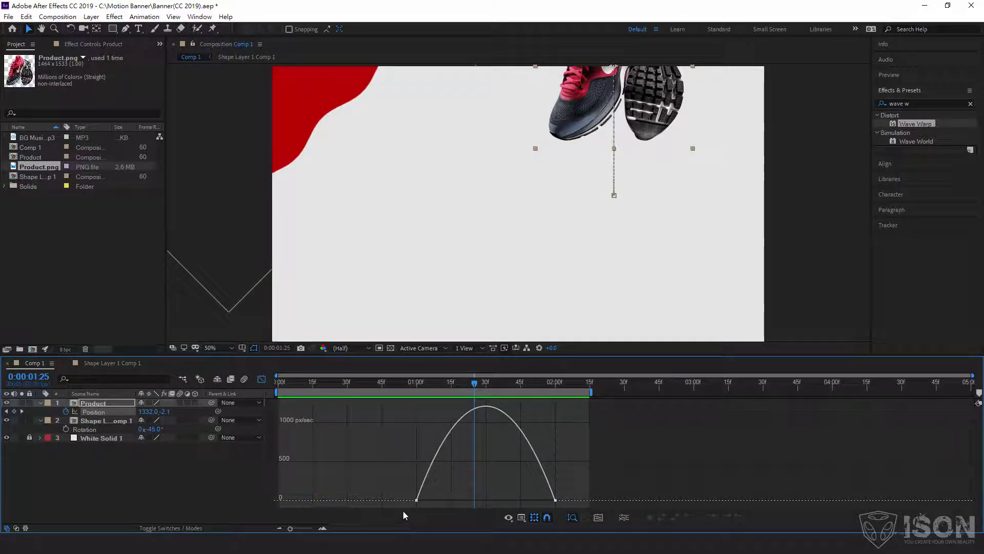
pyautogui.click(521, 517)
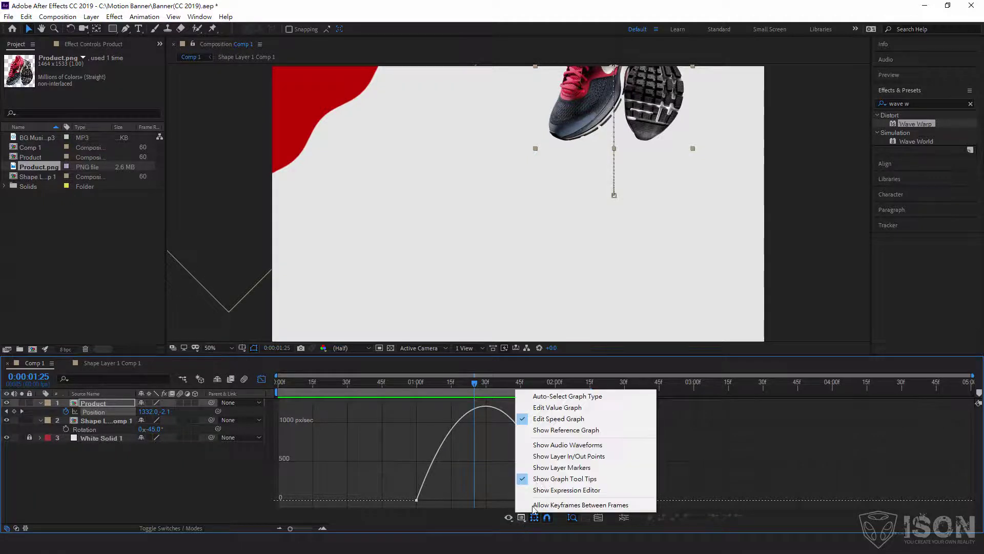
pyautogui.click(560, 412)
# Select the Position keyframes and show them in the speed graph
pyautogui.moveTo(433, 485); pyautogui.dragTo(404, 510)
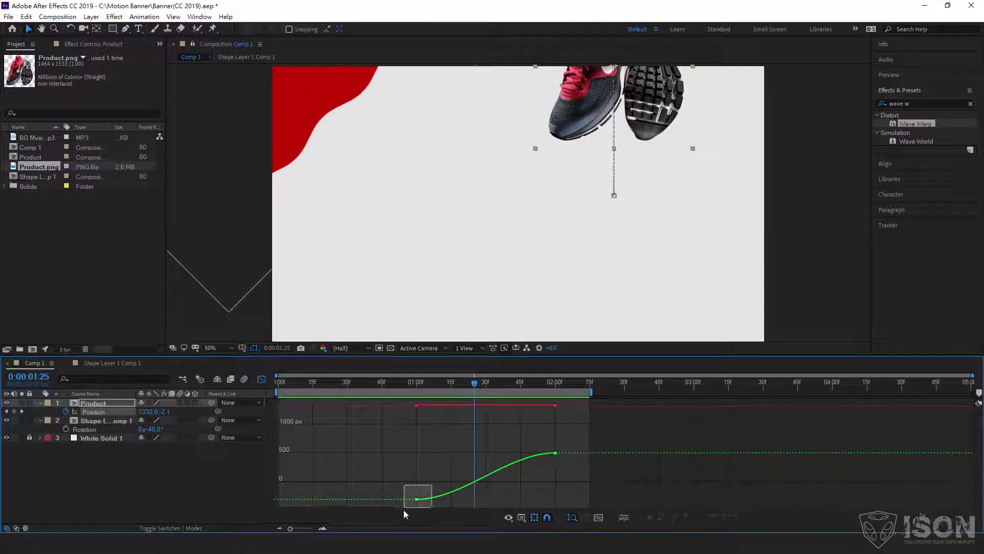
pyautogui.click(556, 454)
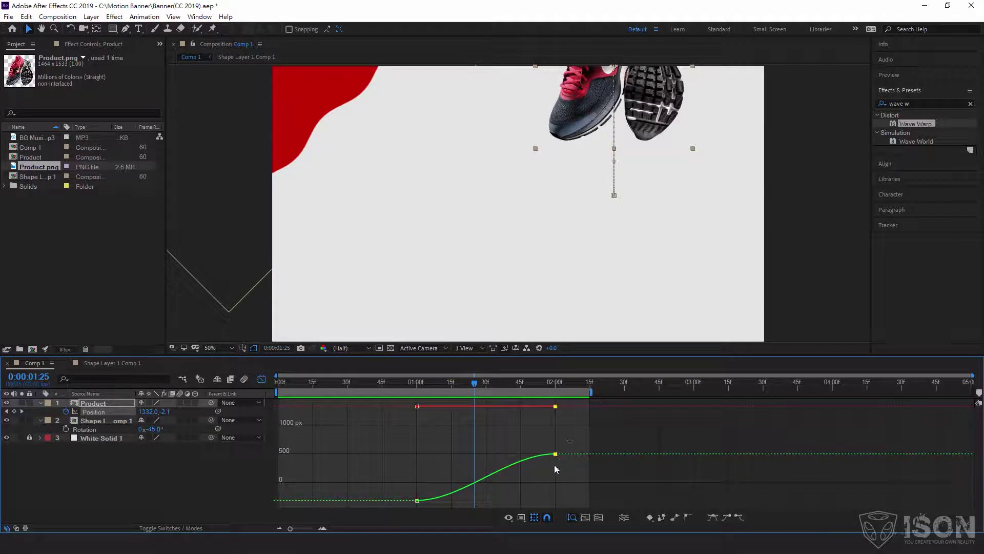
pyautogui.click(520, 518)
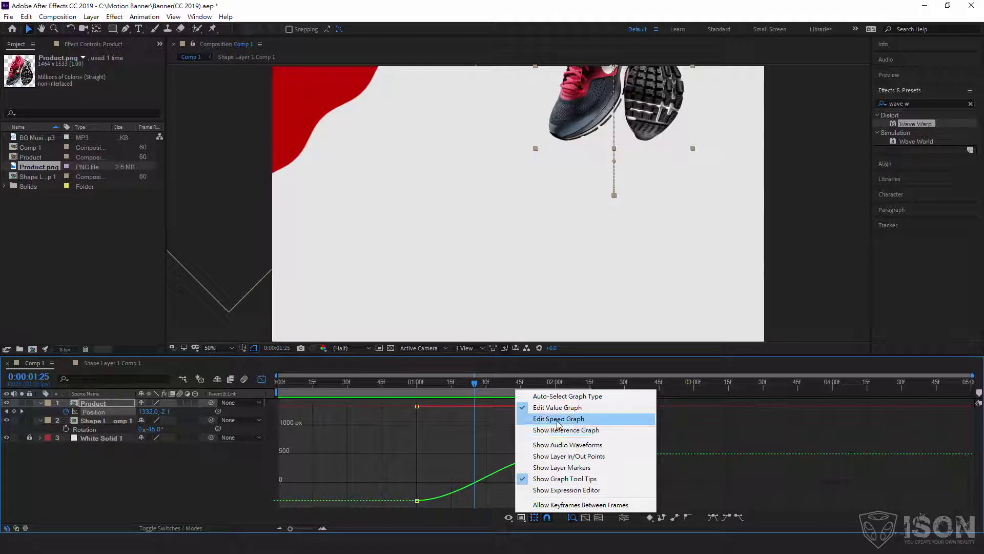
pyautogui.click(558, 420)
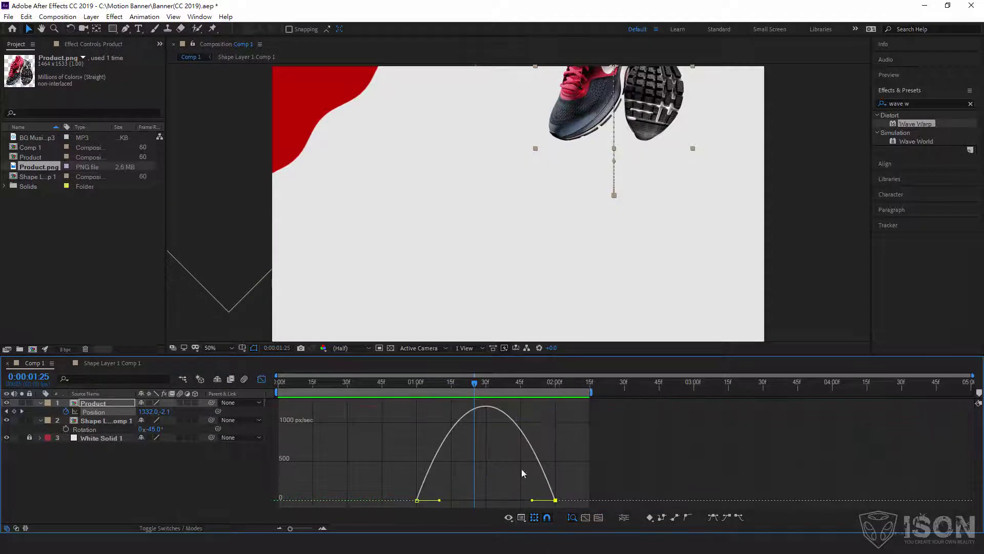
# Stretch the ending keyframe's influence to about 70% and preview the sneaker's drop
pyautogui.moveTo(583, 488); pyautogui.dragTo(524, 504)
pyautogui.moveTo(532, 500); pyautogui.dragTo(472, 507)
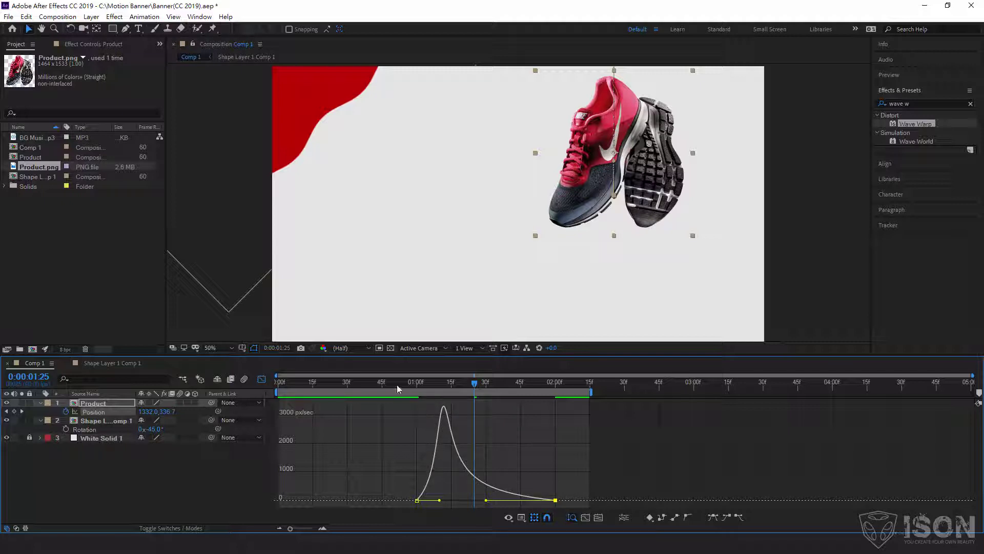
pyautogui.moveTo(398, 389); pyautogui.dragTo(277, 388)
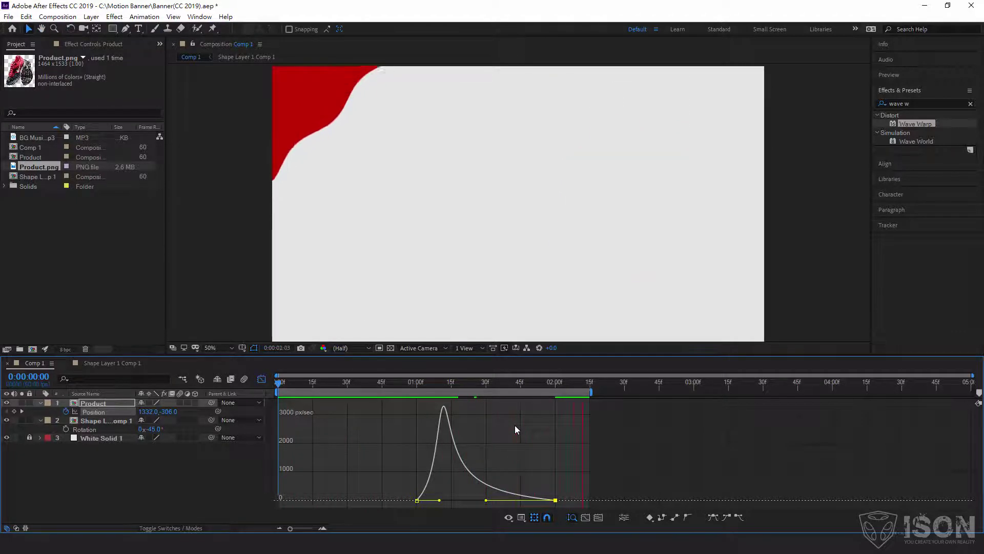
pyautogui.press('space')
pyautogui.hotkey('ctrl', 'z')
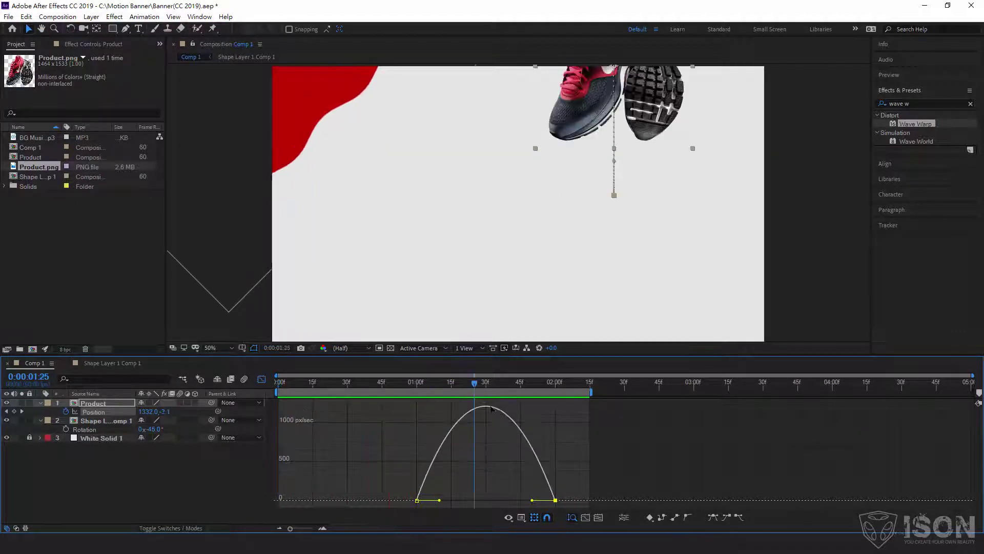
pyautogui.moveTo(413, 384); pyautogui.dragTo(403, 384)
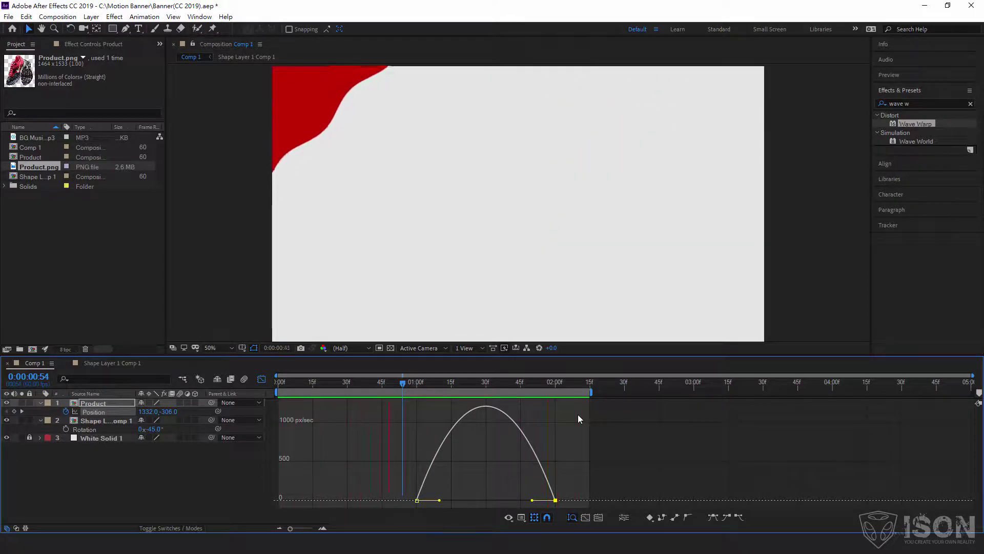
pyautogui.press('space')
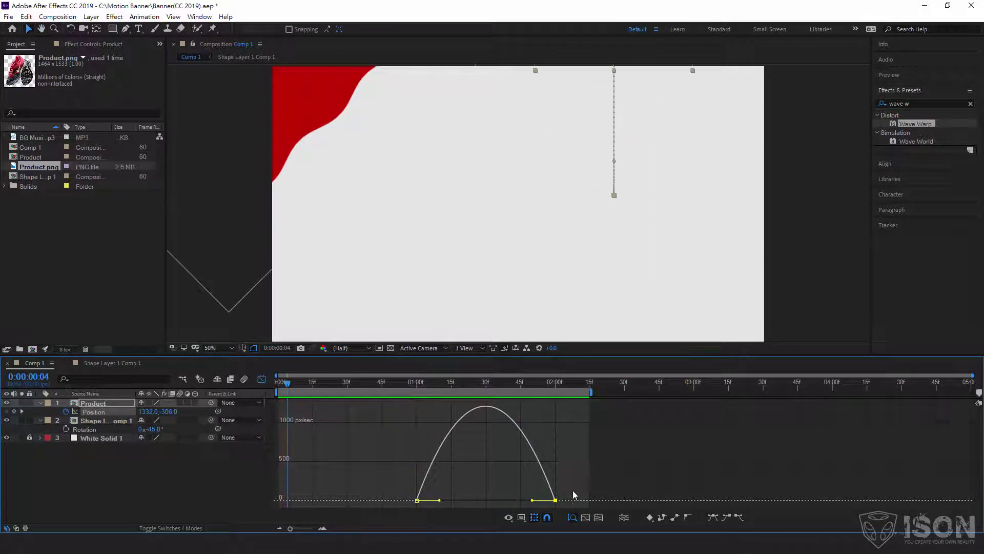
# Try a sharper speed peak on the ending keyframe, preview it, then revert the change
pyautogui.moveTo(531, 501); pyautogui.dragTo(469, 500)
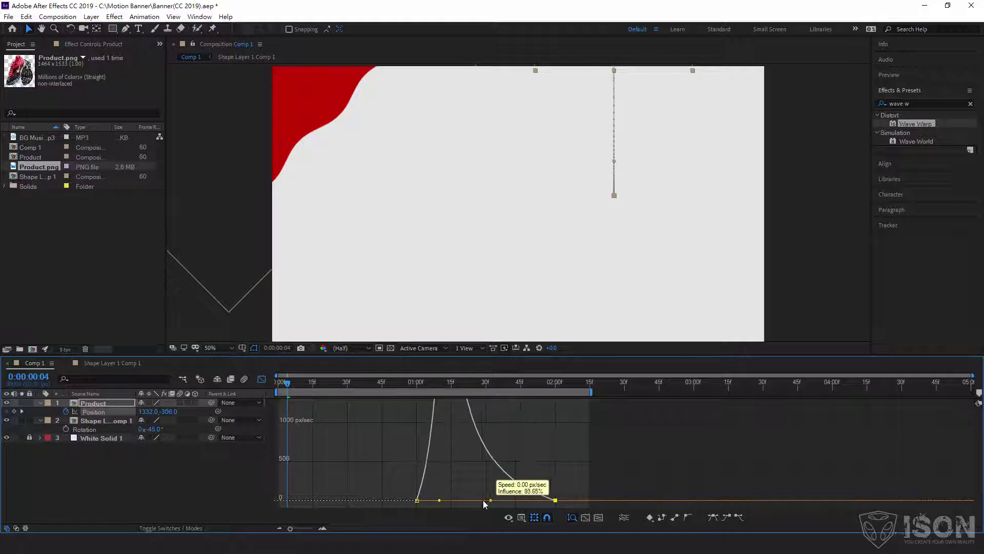
pyautogui.press('space')
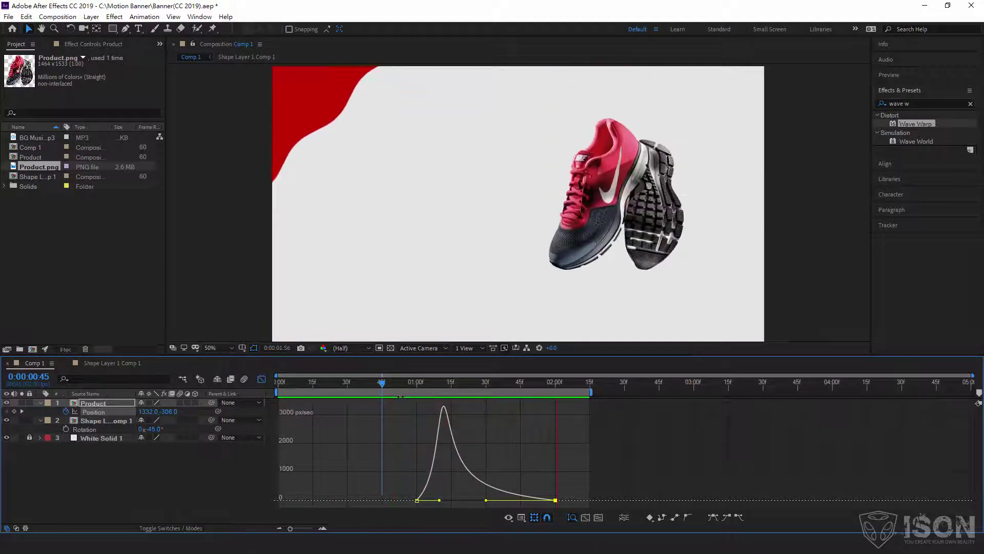
pyautogui.press('space')
pyautogui.press('F9')
pyautogui.moveTo(467, 479)
pyautogui.mouseDown()
pyautogui.moveTo(410, 505)
pyautogui.moveTo(505, 501)
pyautogui.mouseUp()
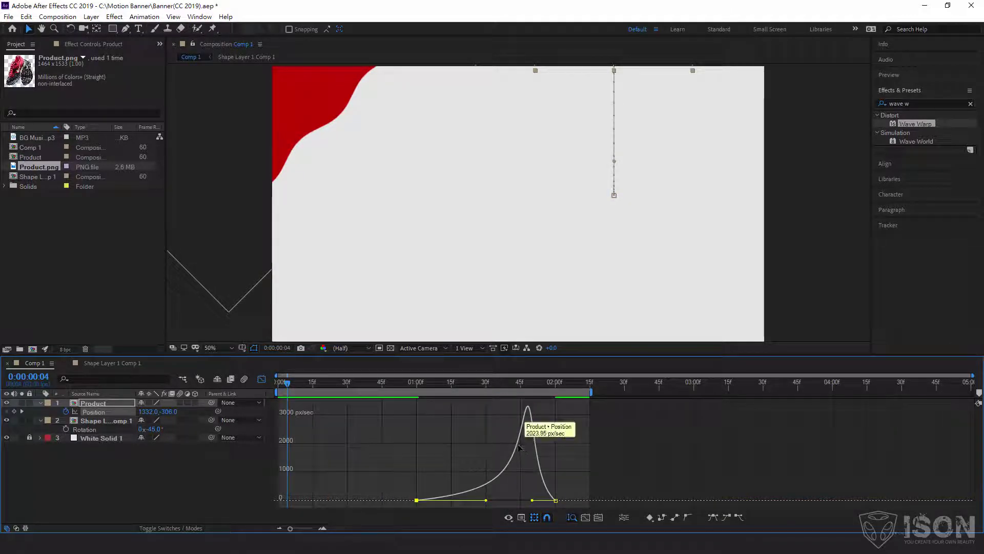
pyautogui.moveTo(408, 385); pyautogui.dragTo(383, 385)
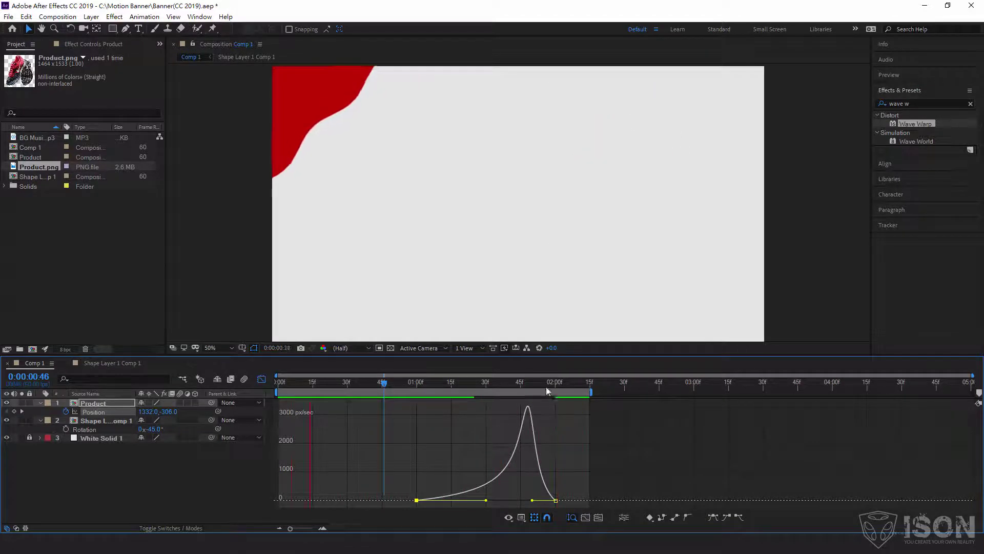
pyautogui.hotkey('ctrl', 'z')
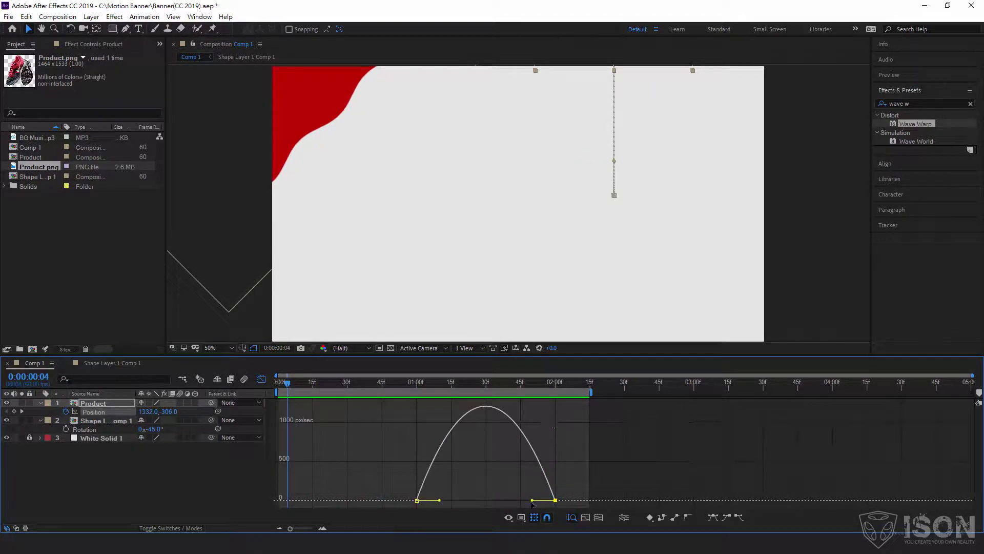
# Stretch the ending keyframe's influence for an early peak near 3000 px/sec and preview the drop
pyautogui.moveTo(532, 500); pyautogui.dragTo(444, 501)
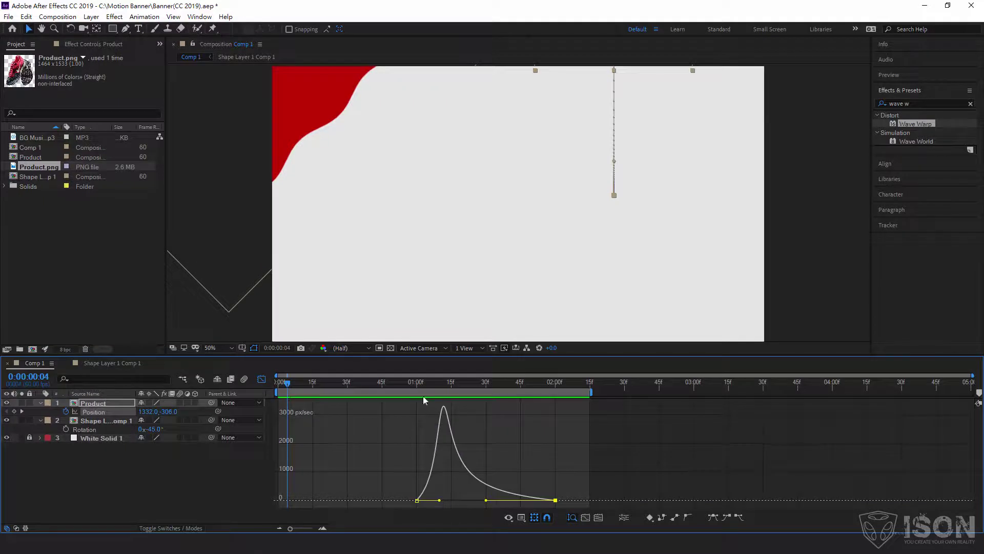
pyautogui.click(391, 382)
pyautogui.click(383, 382)
pyautogui.press('space')
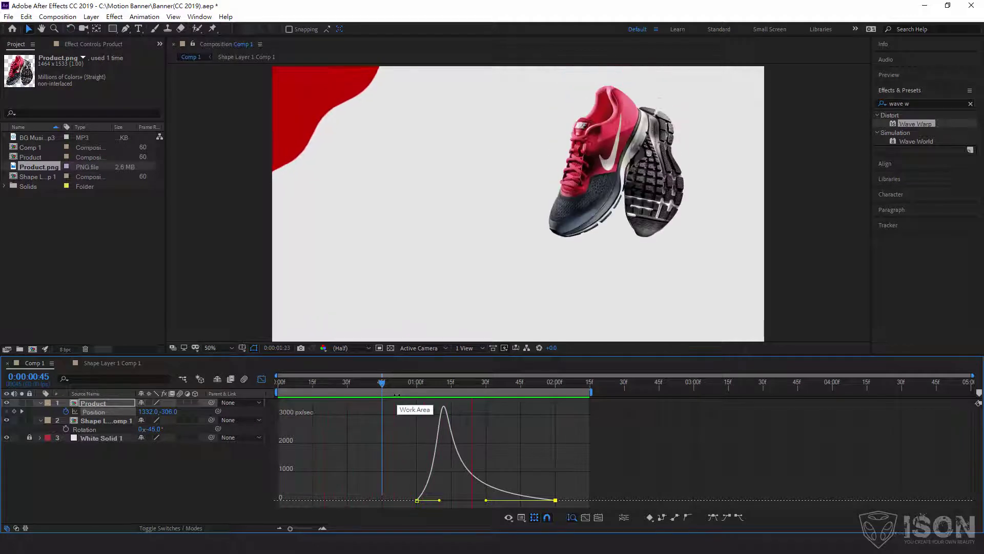
pyautogui.press('space')
pyautogui.moveTo(452, 387); pyautogui.dragTo(417, 383)
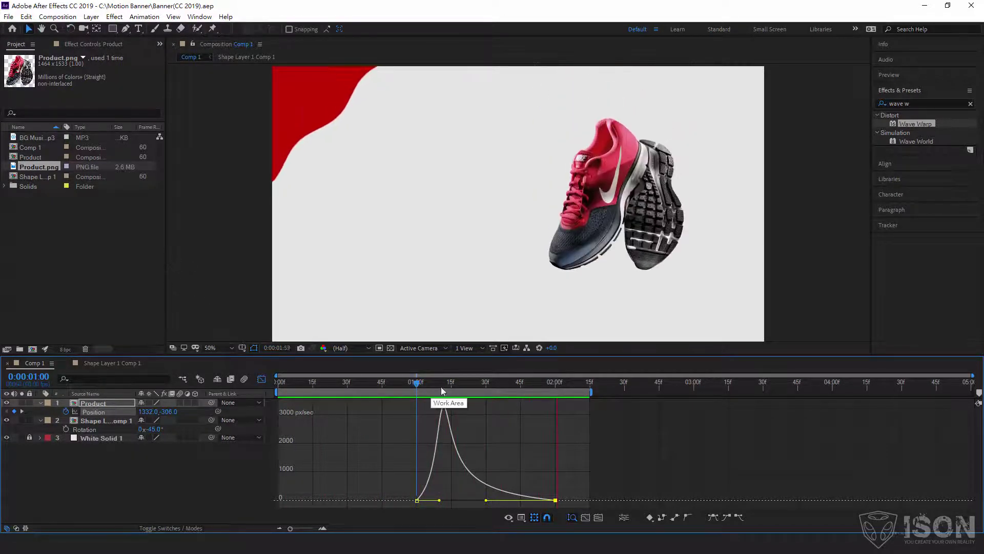
pyautogui.moveTo(414, 384); pyautogui.dragTo(400, 384)
pyautogui.press('space')
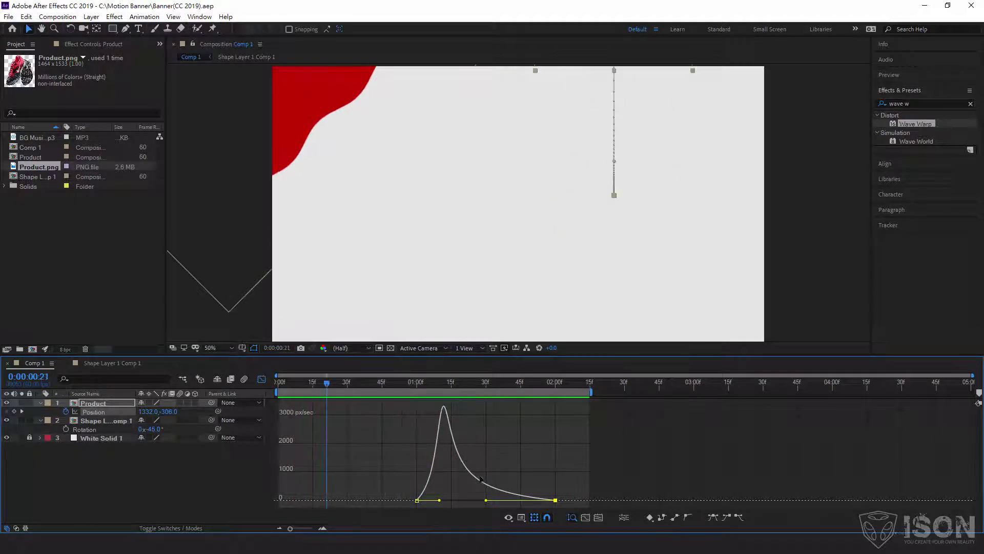
pyautogui.click(262, 379)
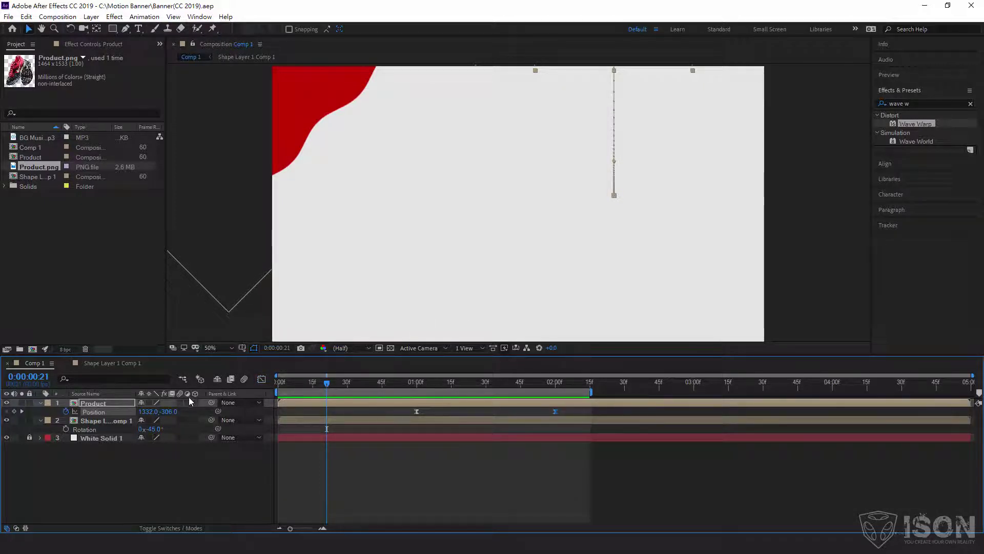
# Turn on the Product layer's Motion Blur switch and Comp 1's Motion Blur button
pyautogui.click(93, 404)
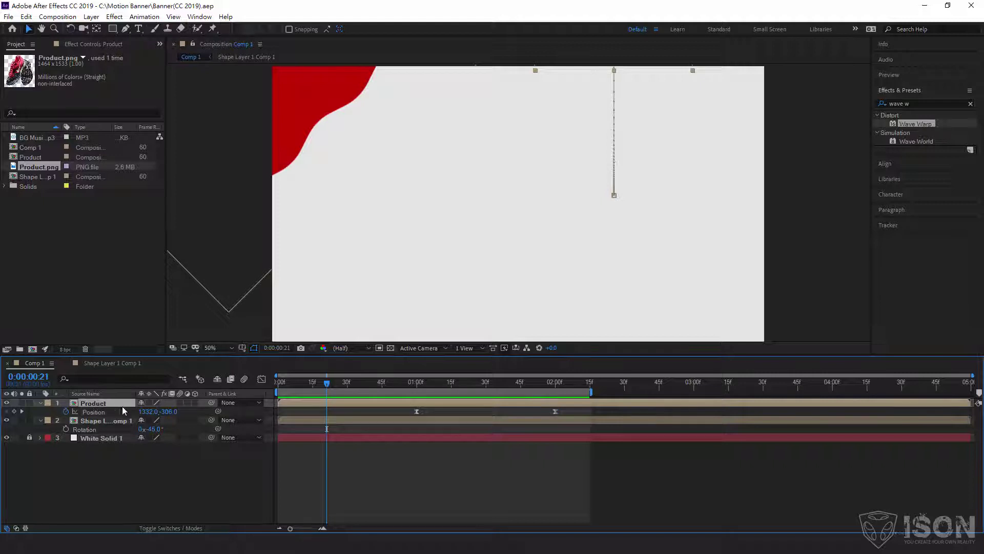
pyautogui.click(180, 402)
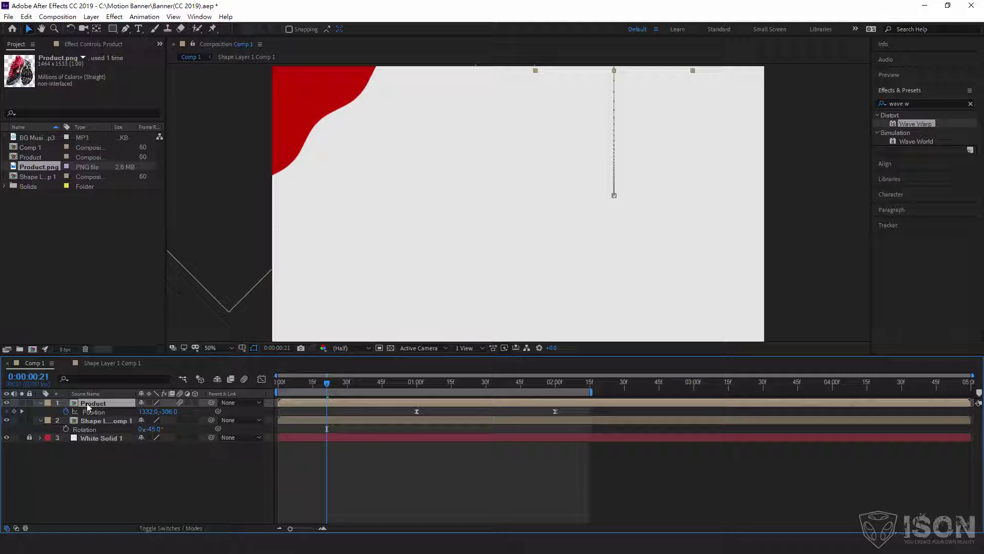
pyautogui.click(180, 402)
# Scrub through the sneaker's fall to check its motion blur, stopping partway through the drop
pyautogui.click(407, 385)
pyautogui.moveTo(407, 386); pyautogui.dragTo(453, 392)
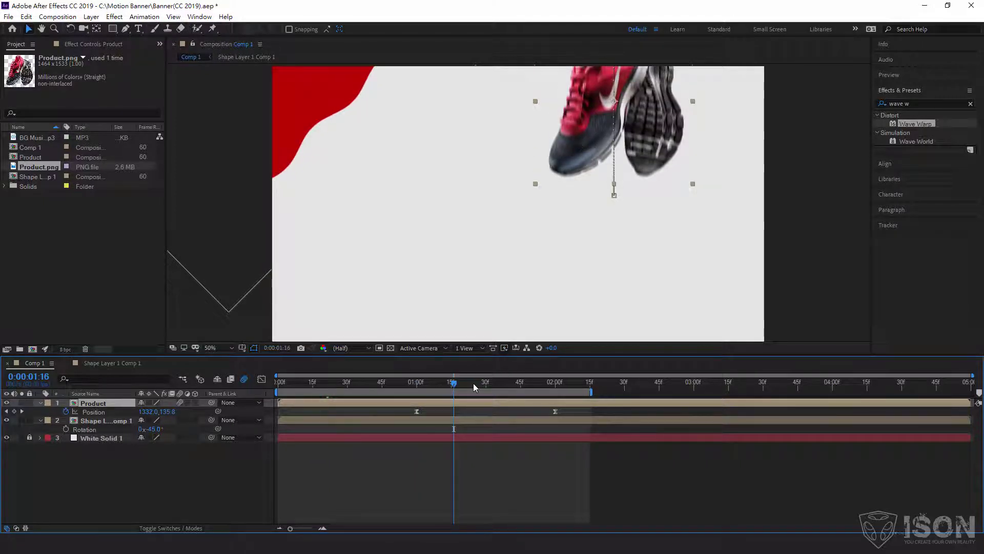
pyautogui.moveTo(474, 387); pyautogui.dragTo(411, 385)
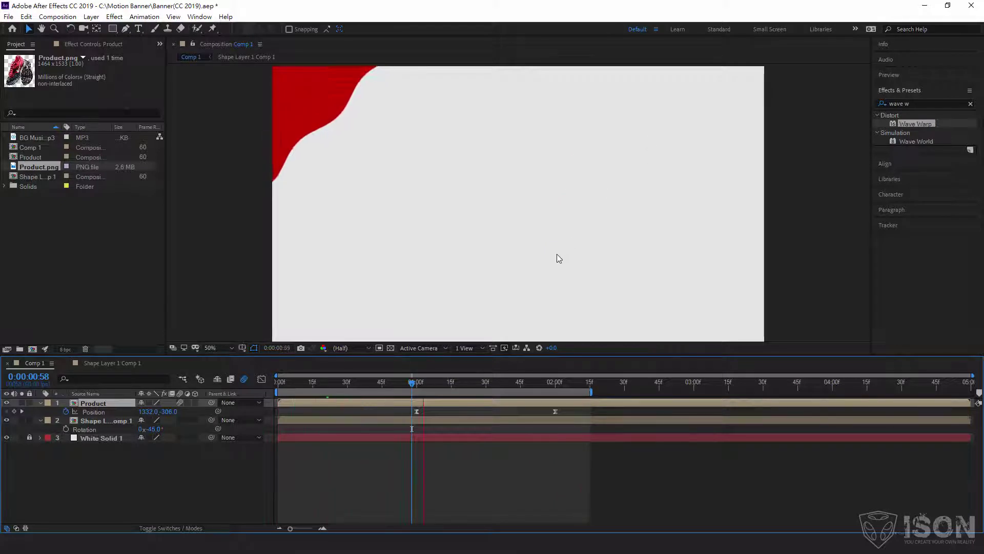
# Zoom the viewer to 100% on the shoe and compare motion blur off and on, leaving it on
pyautogui.press('v')
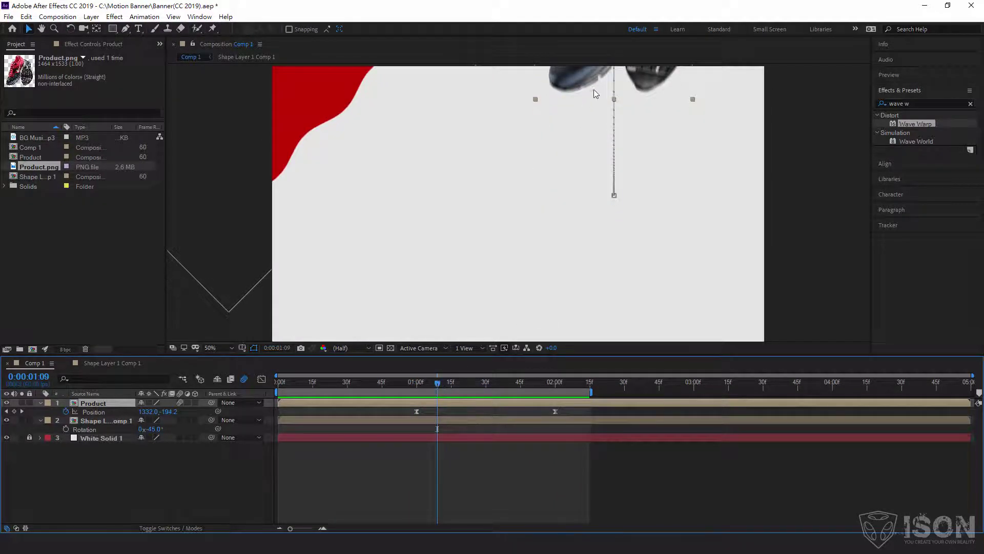
pyautogui.scroll(2, 602, 85)
pyautogui.moveTo(602, 85); pyautogui.dragTo(528, 269)
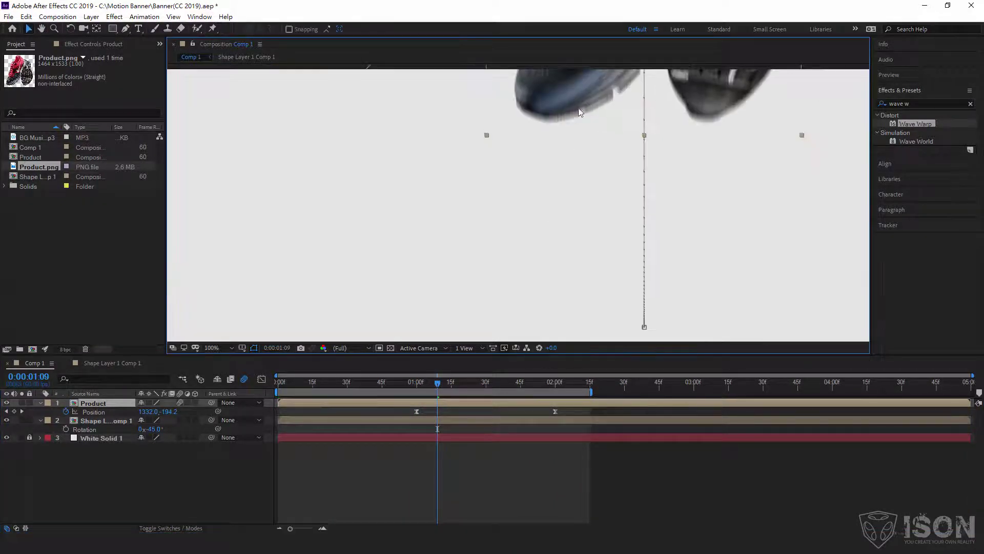
pyautogui.click(245, 380)
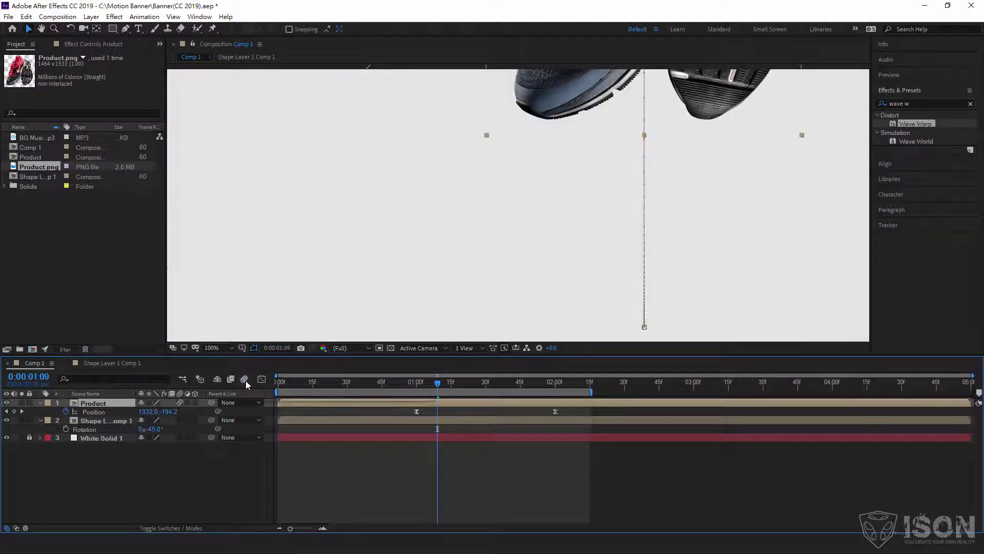
pyautogui.click(245, 380)
pyautogui.click(245, 381)
pyautogui.click(245, 380)
pyautogui.click(245, 381)
pyautogui.click(245, 381)
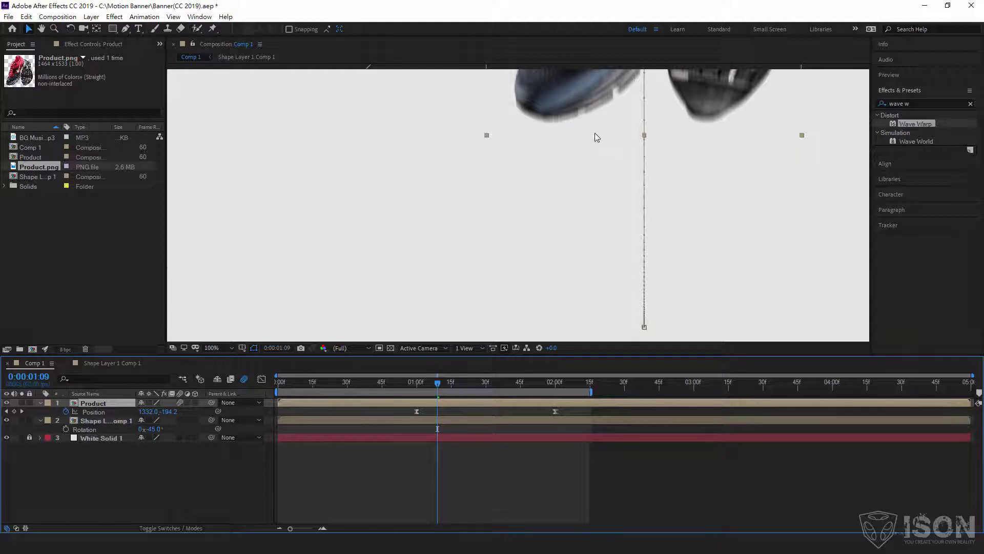
# Frame the whole shoe, preview the drop, and recheck motion blur off and back on
pyautogui.click(523, 382)
pyautogui.moveTo(591, 318); pyautogui.dragTo(511, 304)
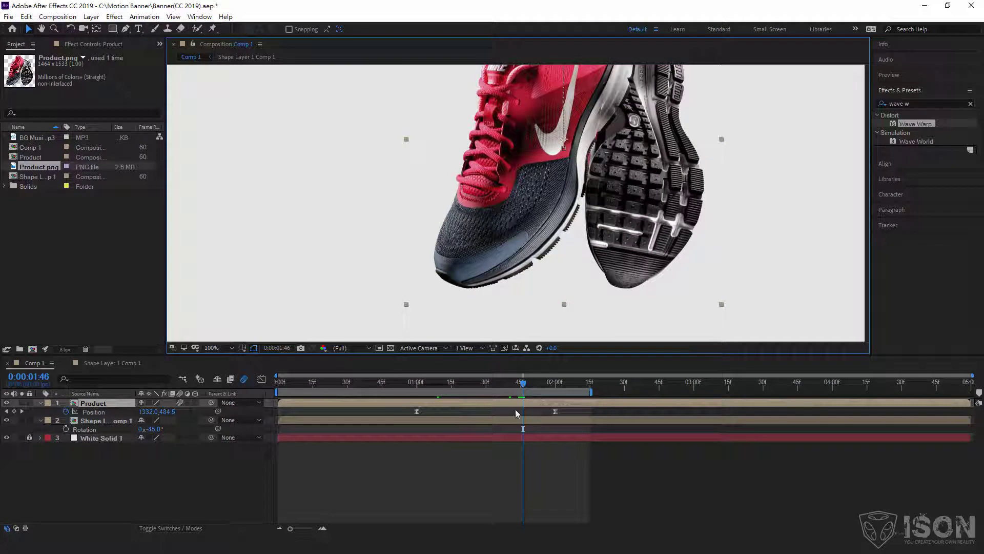
pyautogui.click(404, 385)
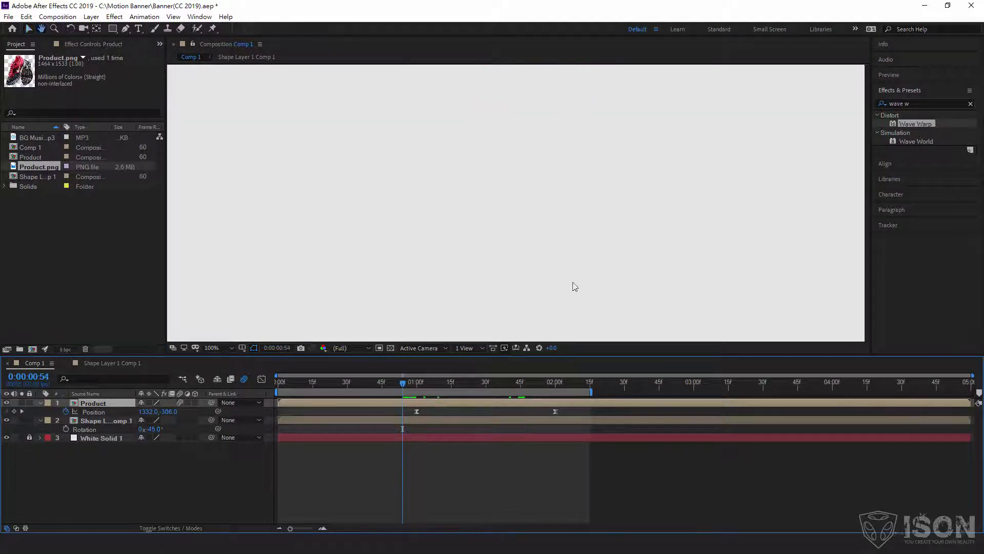
pyautogui.press('space')
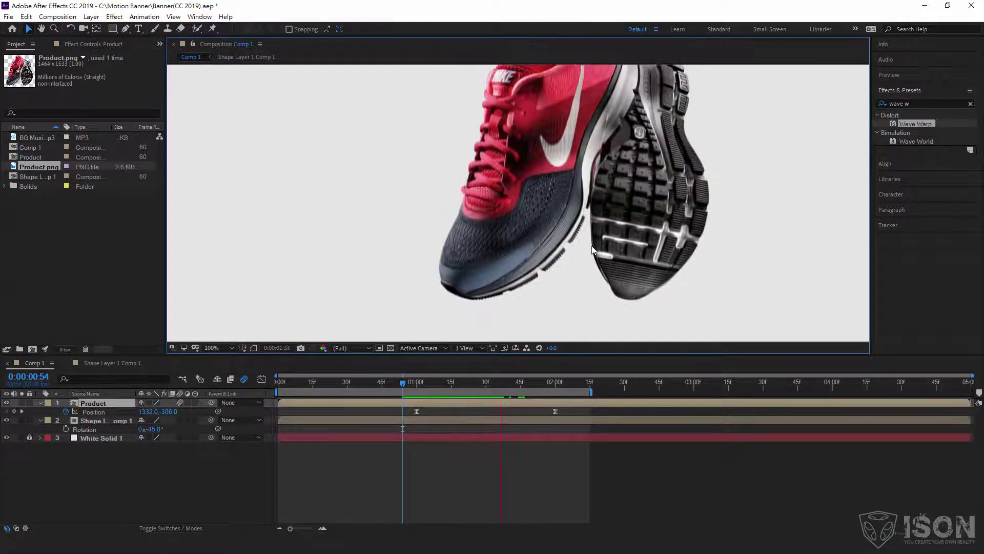
pyautogui.press('space')
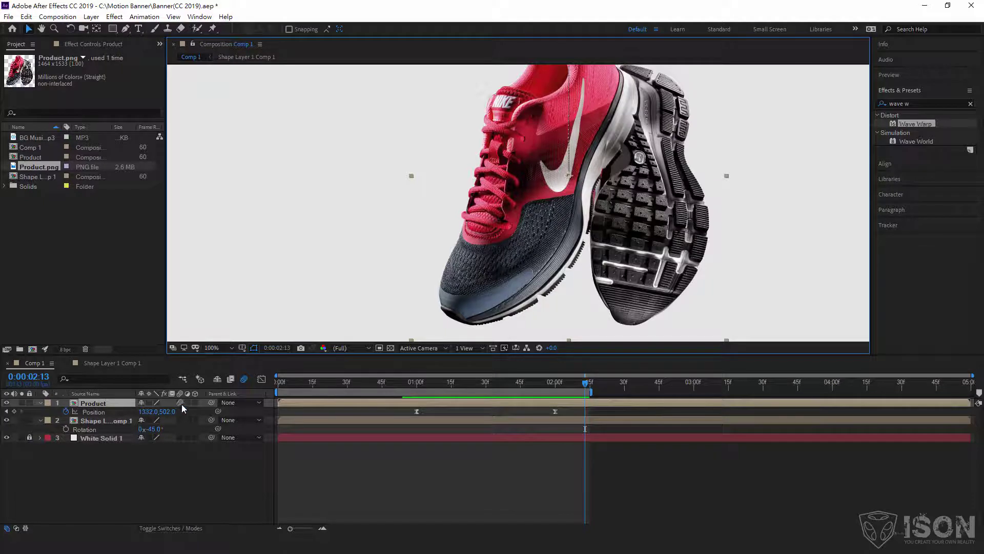
pyautogui.click(245, 380)
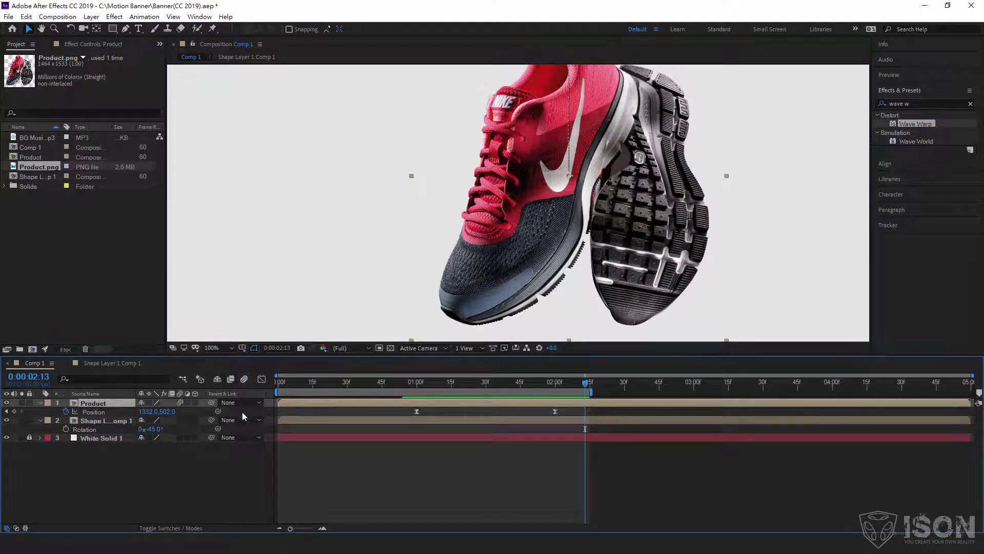
pyautogui.click(245, 380)
pyautogui.moveTo(497, 388)
pyautogui.mouseDown()
pyautogui.moveTo(434, 385)
pyautogui.moveTo(494, 389)
pyautogui.mouseUp()
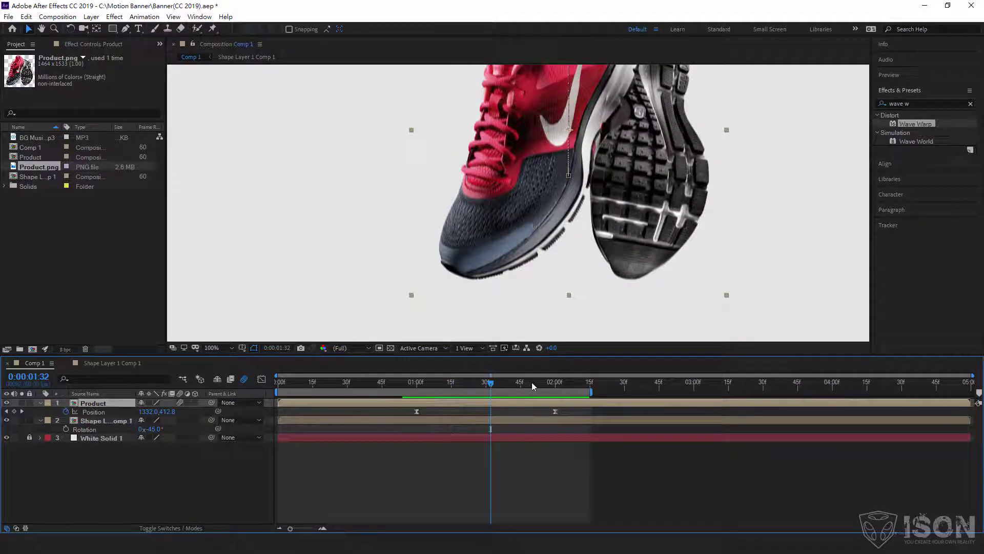
# Zoom back out, replay from the start, and open the Graph Editor at 0:00:01:24
pyautogui.scroll(-2, 539, 230)
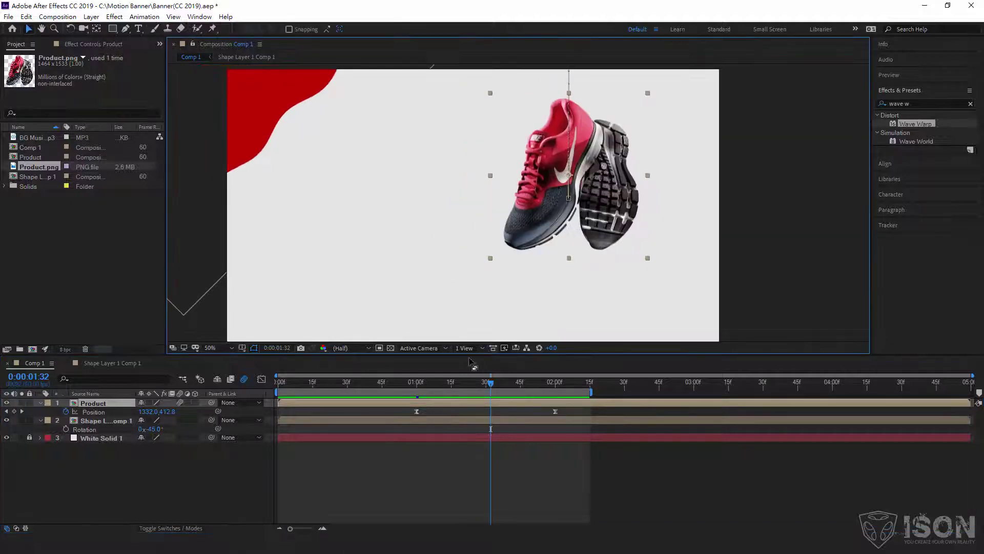
pyautogui.press('Home')
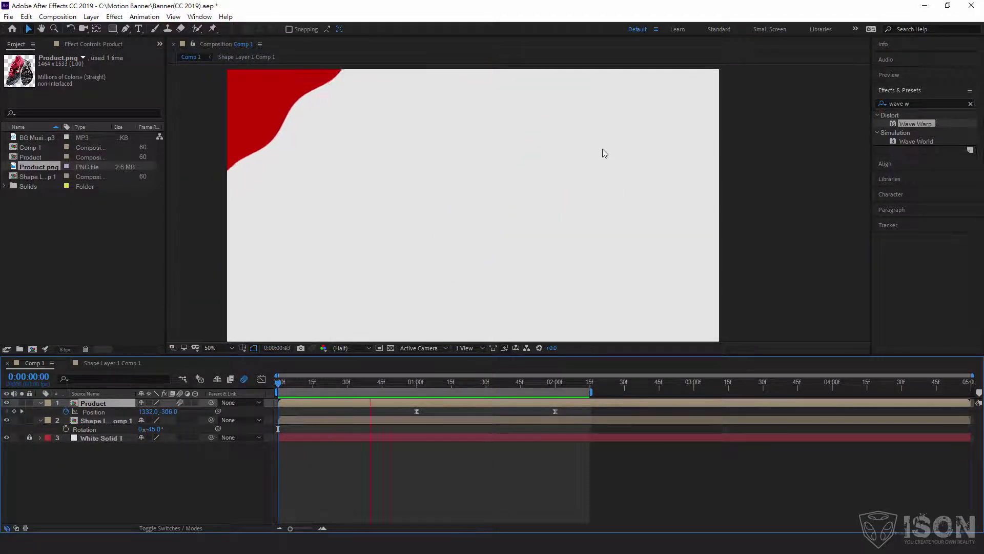
pyautogui.press('space')
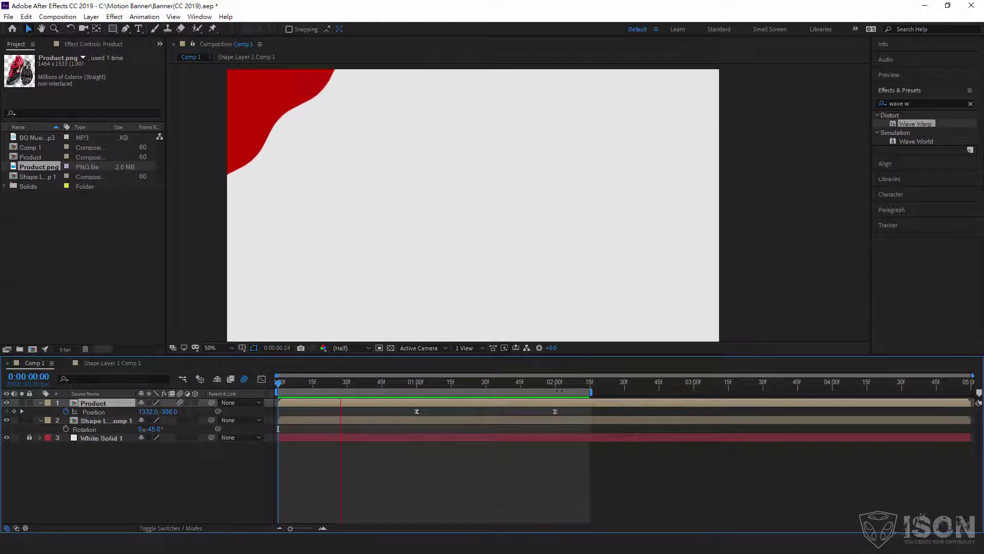
pyautogui.press('space')
pyautogui.click(472, 386)
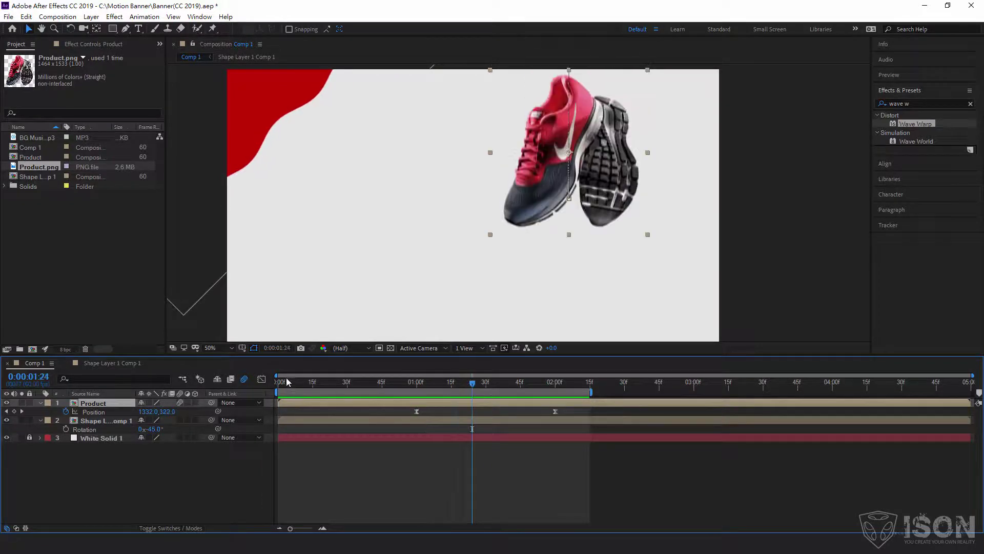
pyautogui.click(261, 379)
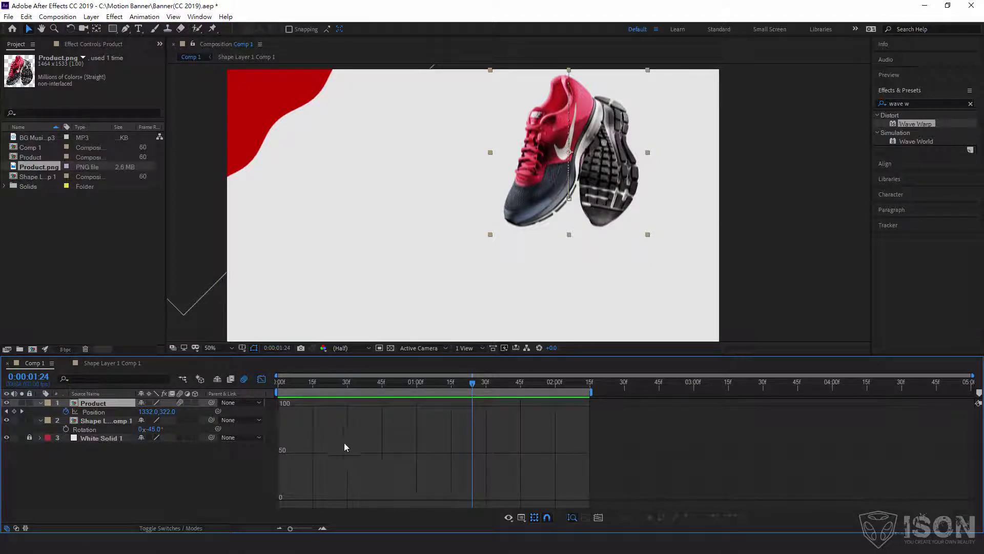
# Select the Product layer's Position property and show its speed curve in the Graph Editor
pyautogui.click(261, 379)
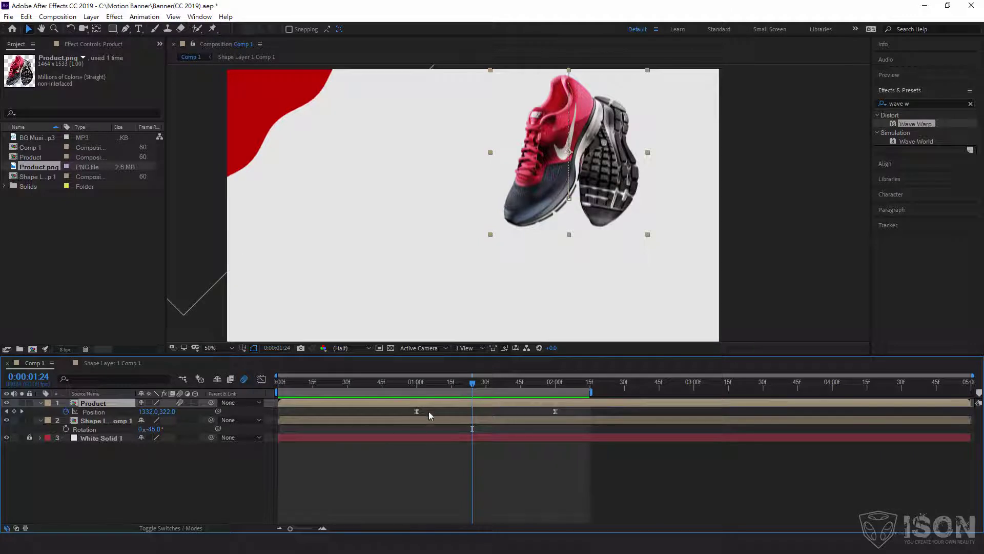
pyautogui.click(262, 379)
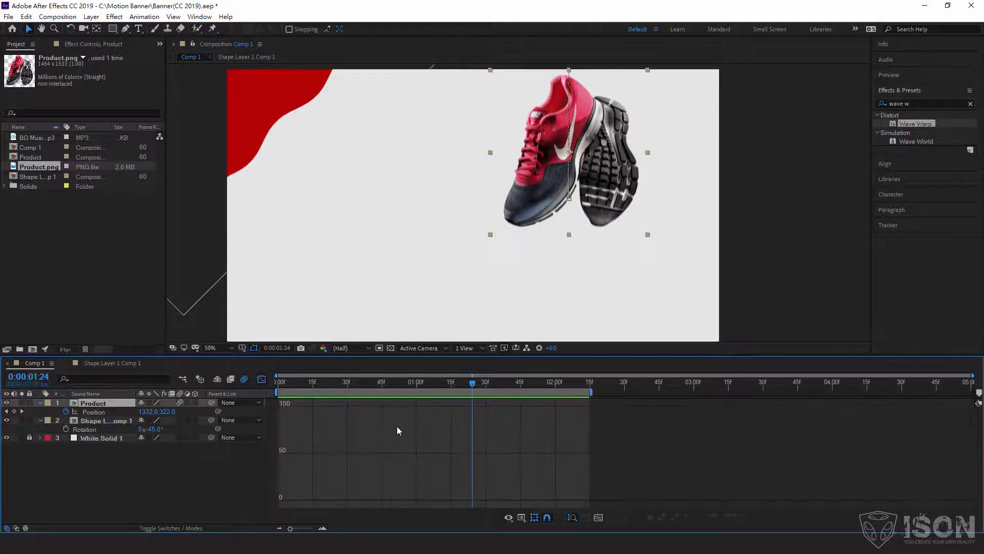
pyautogui.click(261, 380)
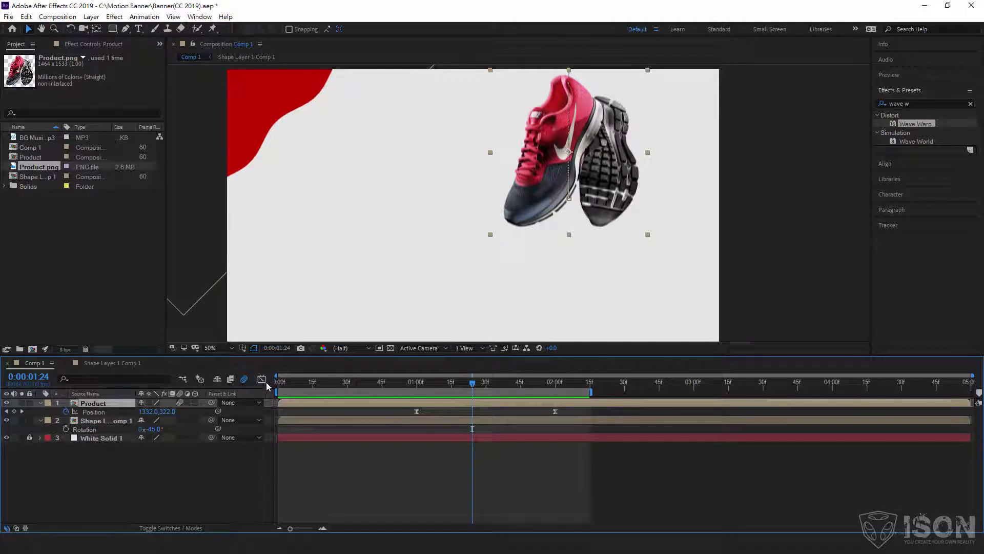
pyautogui.click(97, 413)
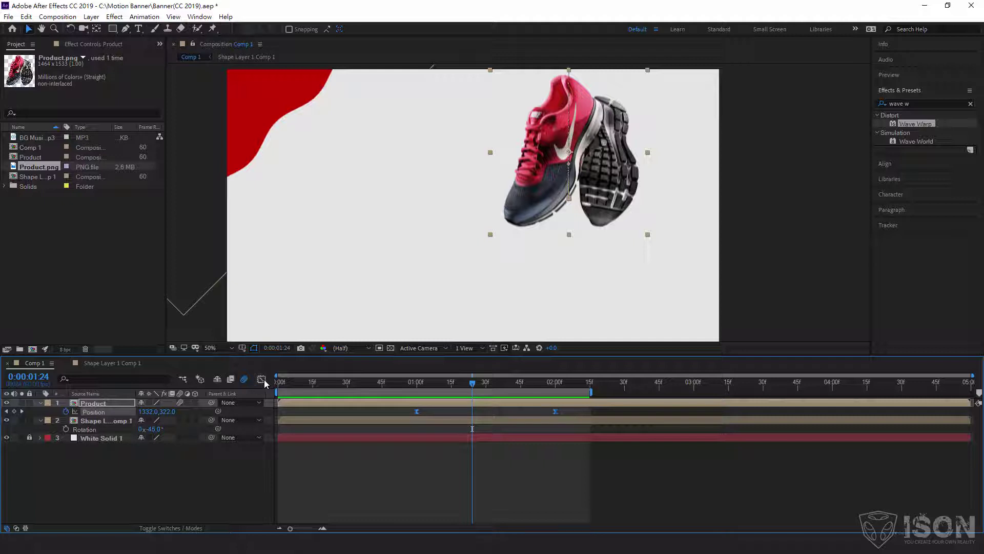
pyautogui.click(262, 380)
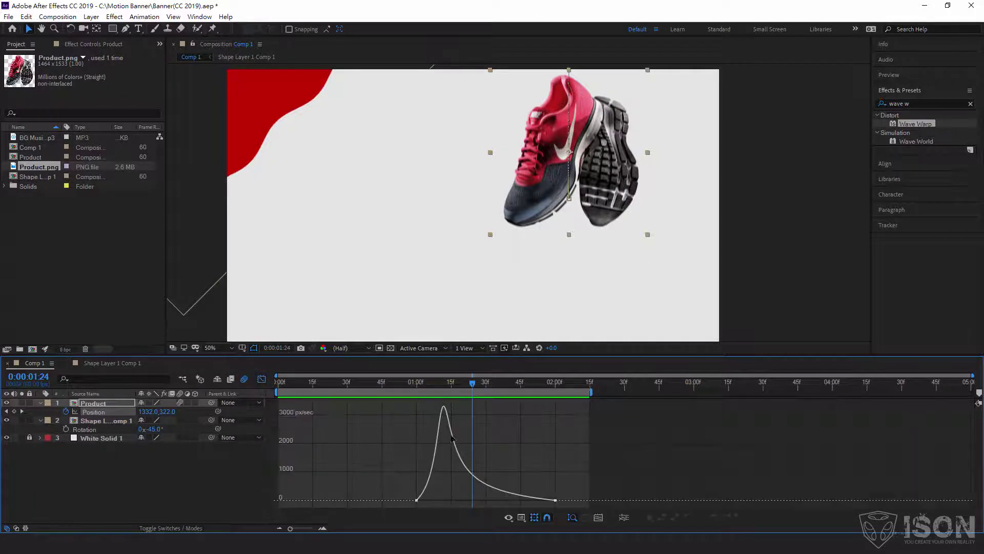
# Compare the shape layer's Rotation graph, return to keyframe bars, and select both Position keyframes
pyautogui.click(102, 429)
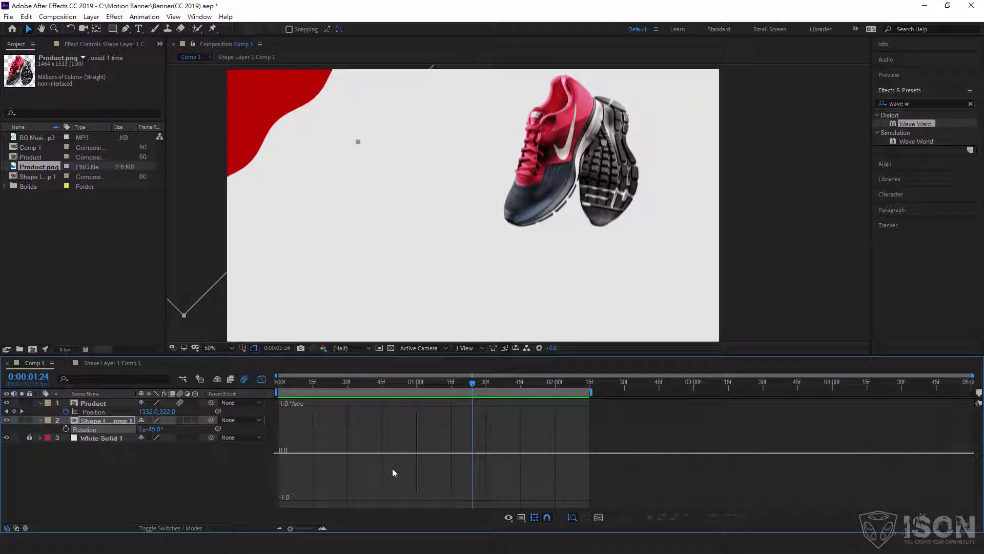
pyautogui.click(92, 412)
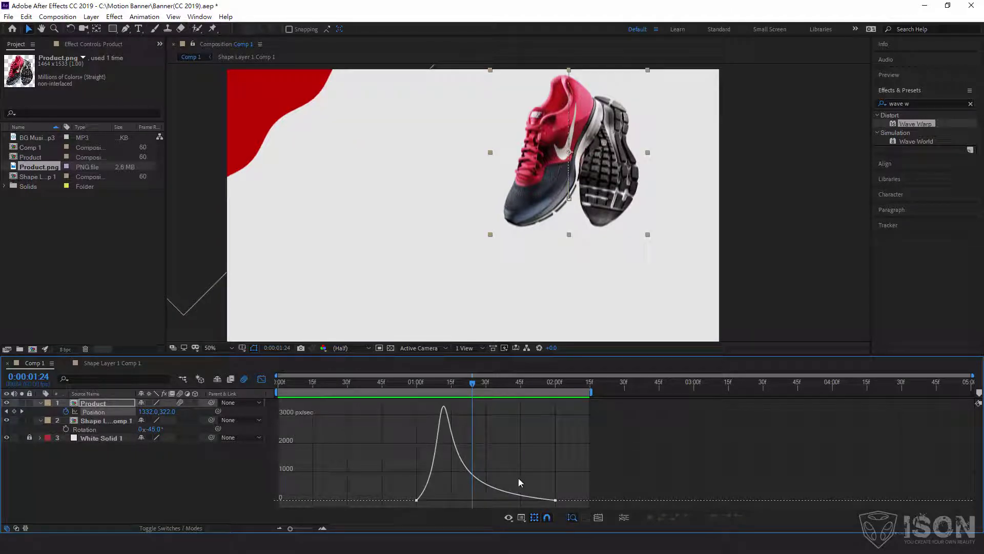
pyautogui.click(261, 379)
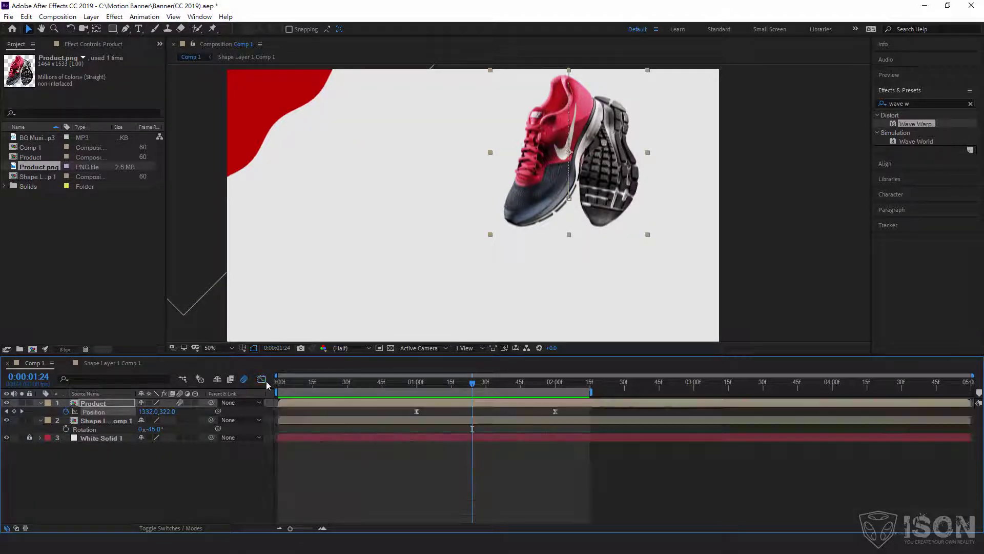
pyautogui.moveTo(570, 408); pyautogui.dragTo(406, 415)
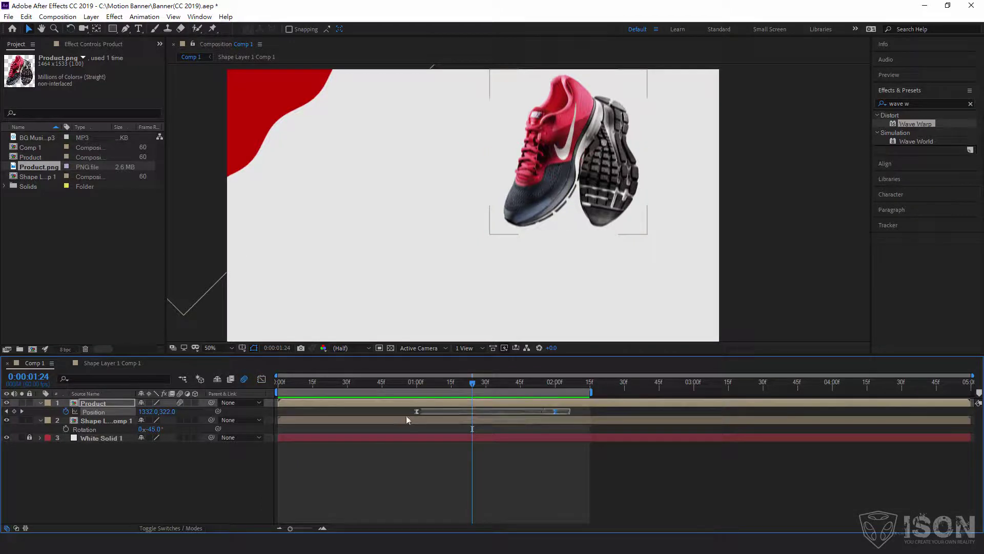
# Convert the sneaker's Position keyframes to linear and check the resulting speed graph
pyautogui.keyDown('ctrl'); pyautogui.click(556, 412); pyautogui.keyUp('ctrl')
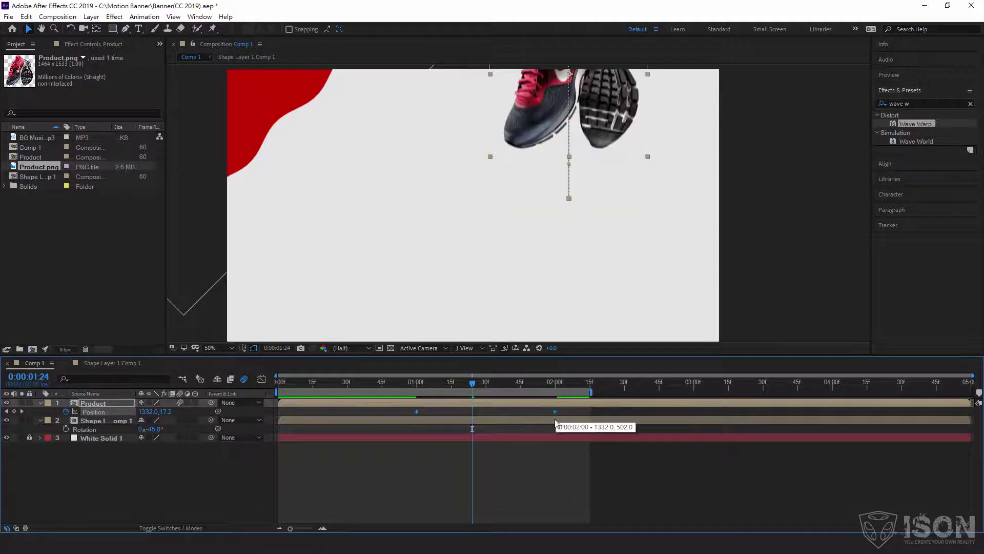
pyautogui.click(262, 380)
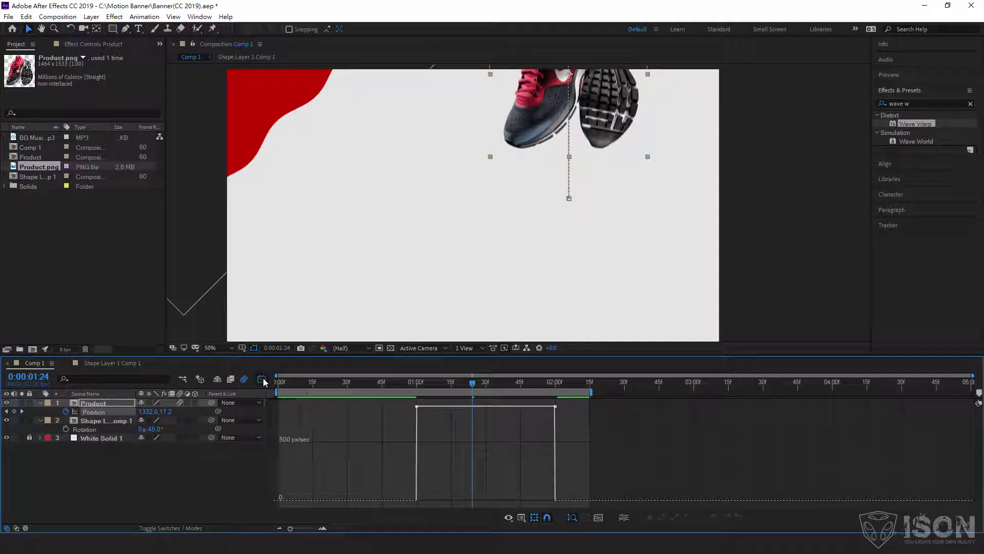
pyautogui.hotkey('shift', 'F3')
pyautogui.hotkey('shift', 'F3')
pyautogui.click(262, 380)
# Apply Easy Ease to both Position keyframes, review the eased speed curve, then return to layer bars
pyautogui.moveTo(559, 407); pyautogui.dragTo(408, 422)
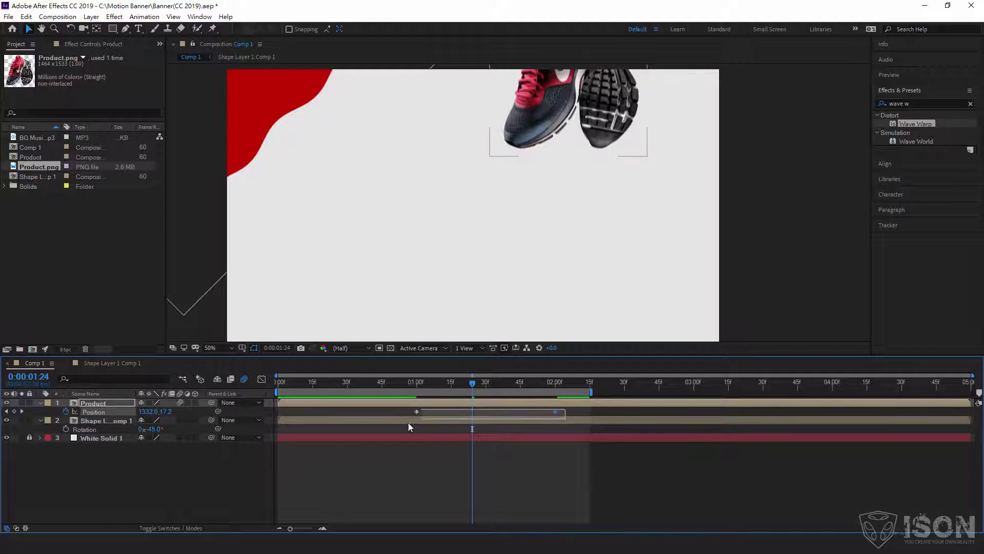
pyautogui.rightClick(556, 411)
pyautogui.moveTo(602, 405)
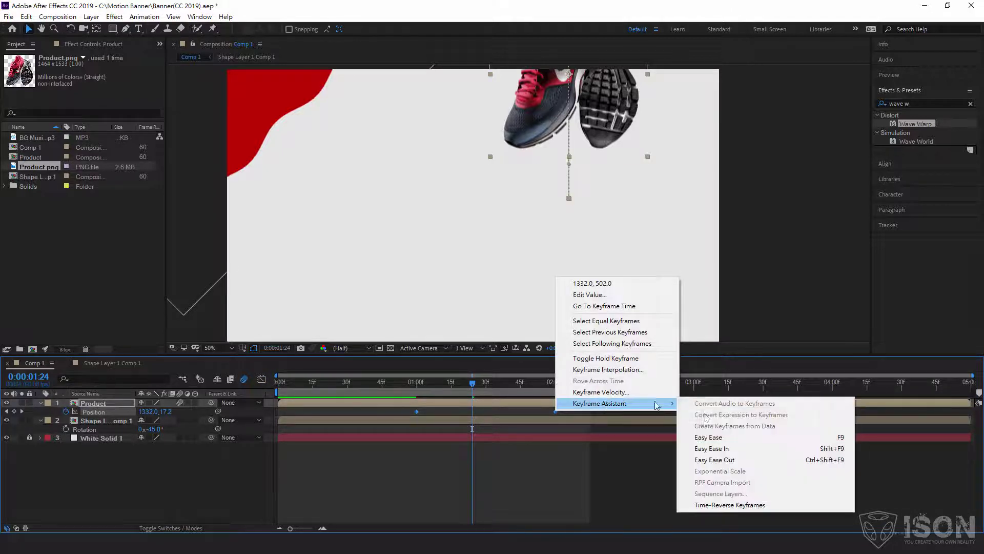
pyautogui.click(690, 440)
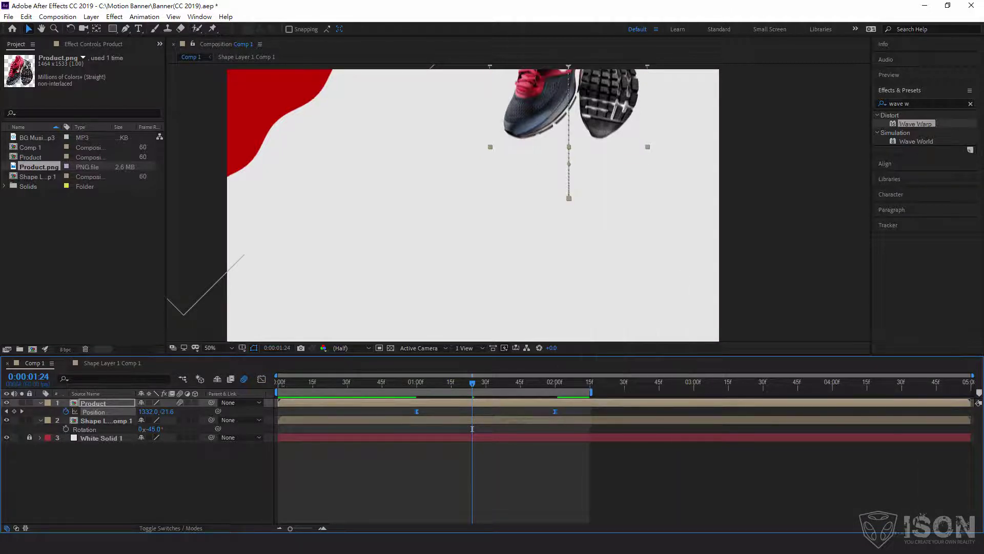
pyautogui.click(262, 379)
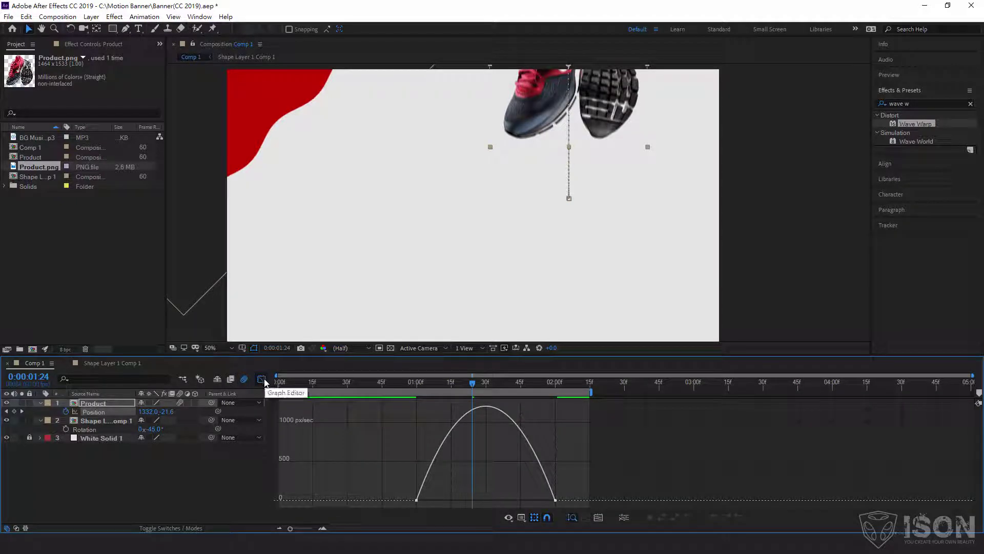
pyautogui.moveTo(581, 493)
pyautogui.mouseDown()
pyautogui.moveTo(533, 506)
pyautogui.moveTo(447, 503)
pyautogui.mouseUp()
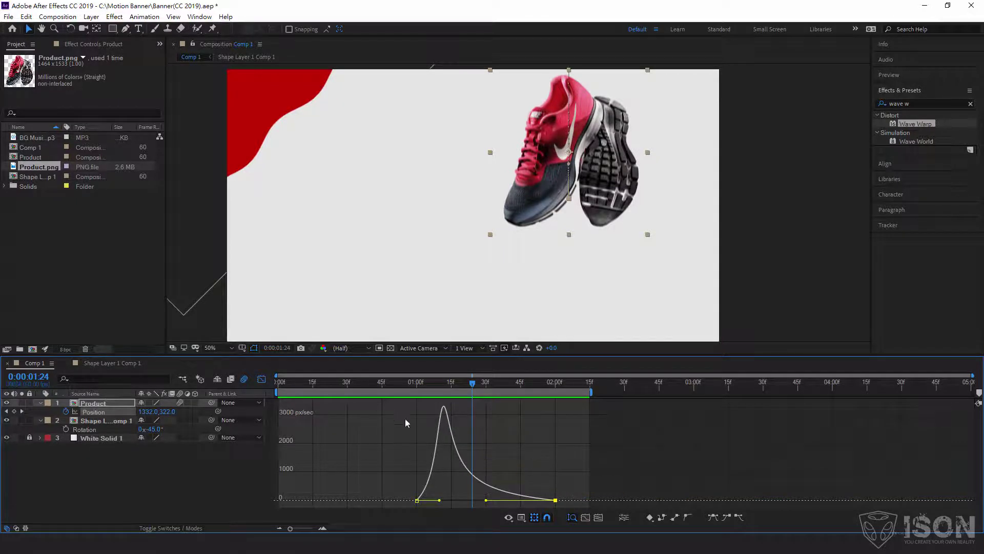
pyautogui.click(402, 388)
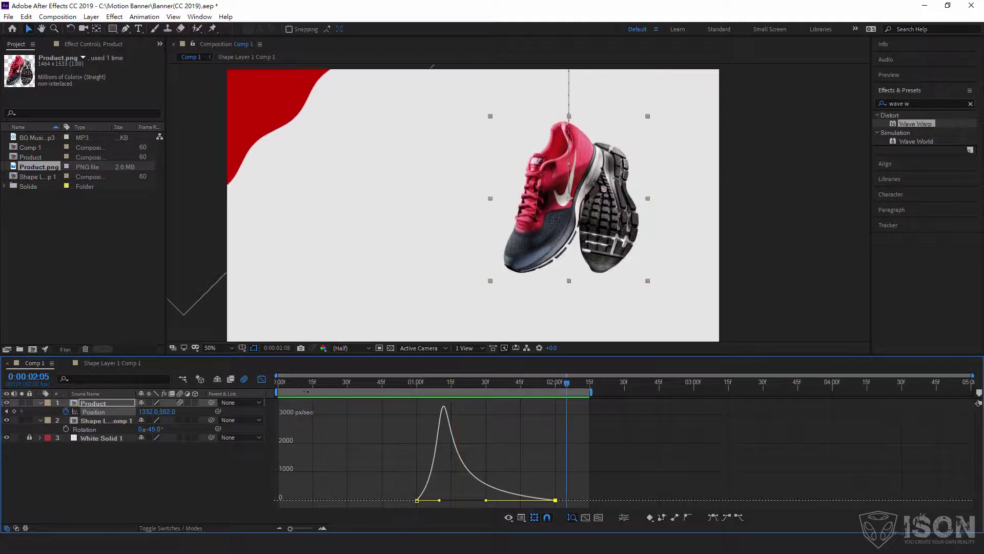
pyautogui.click(262, 380)
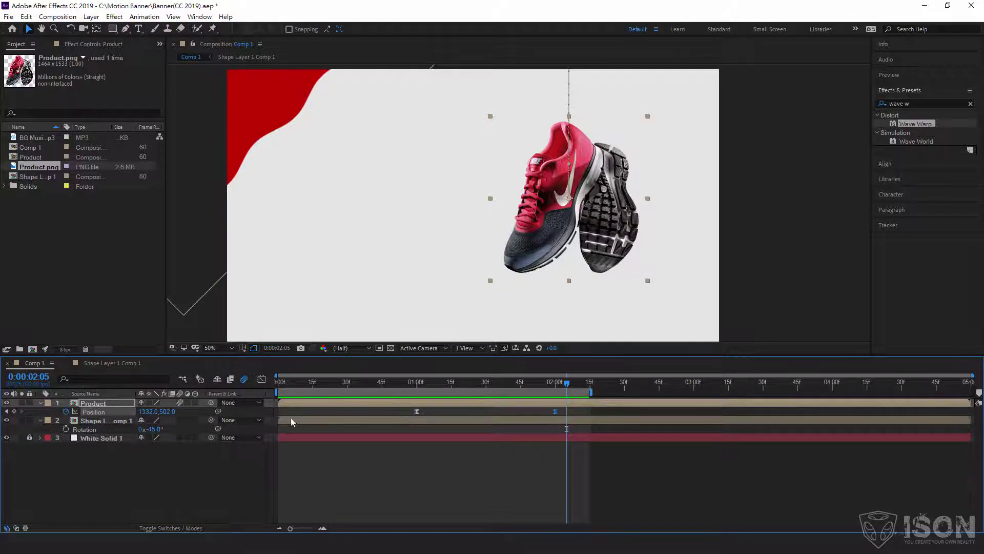
# Move the playhead to 0:00:01:49 and select the Ellipse Tool
pyautogui.moveTo(423, 390); pyautogui.dragTo(403, 385)
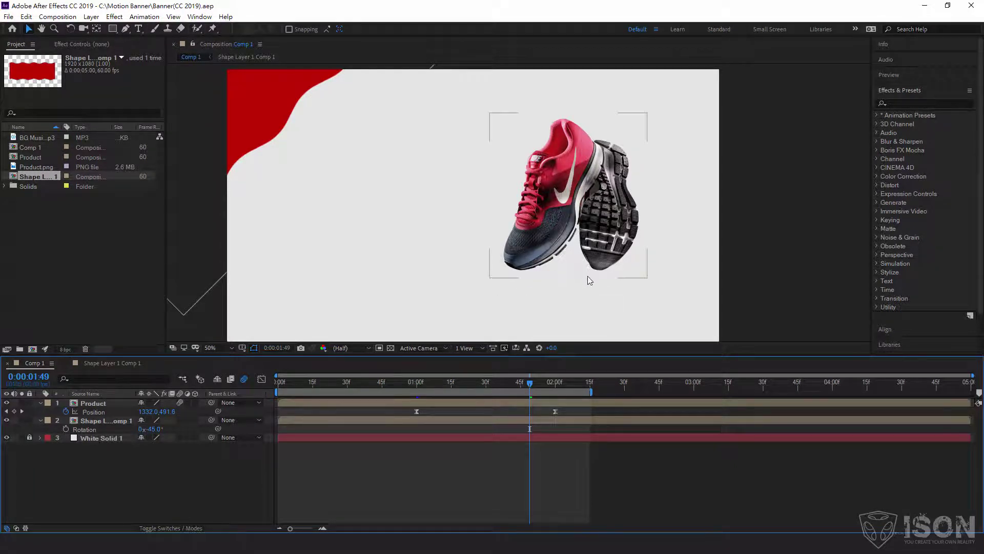
pyautogui.moveTo(112, 28); pyautogui.dragTo(152, 52)
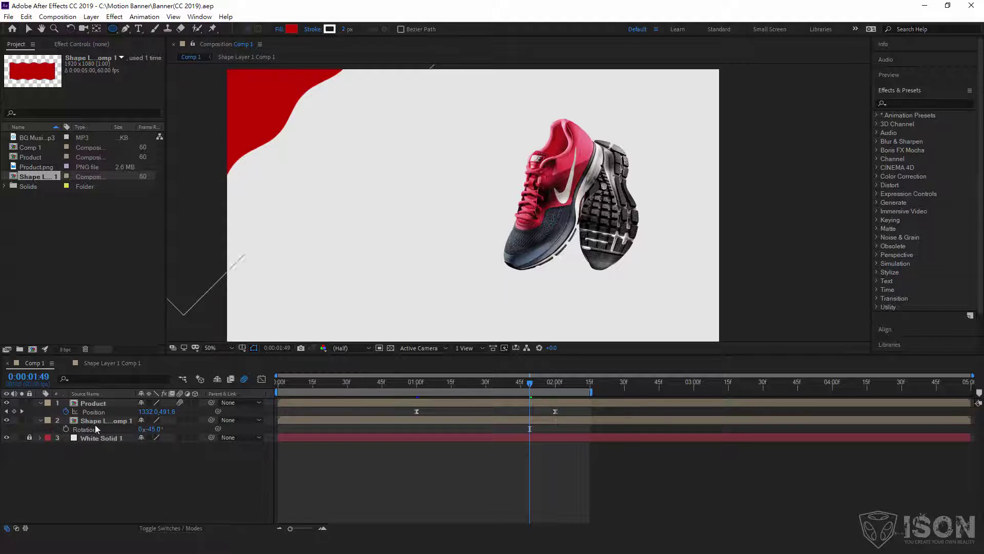
# Draw a flat ellipse under the sneaker, fill it black (000000), and nudge it slightly right
pyautogui.moveTo(498, 280); pyautogui.dragTo(635, 290)
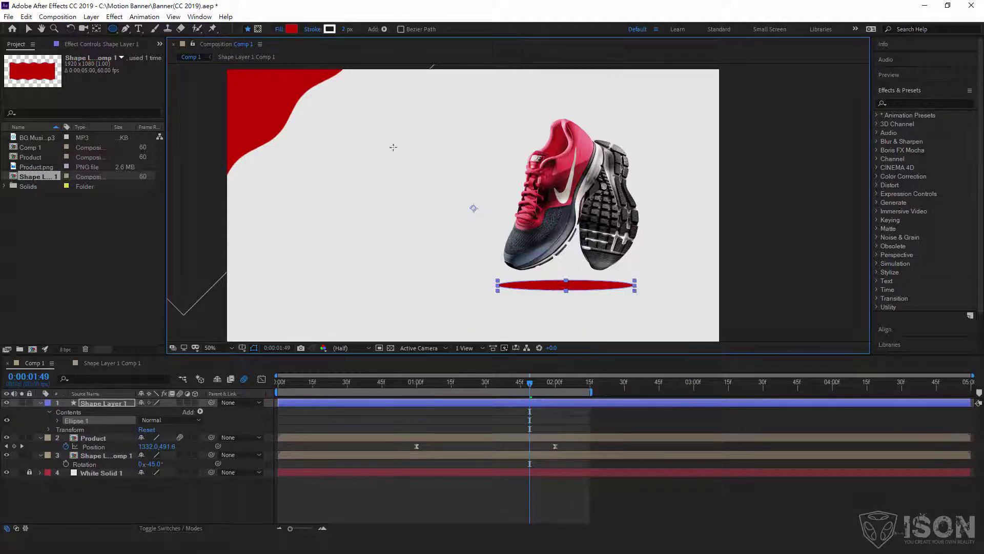
pyautogui.click(292, 29)
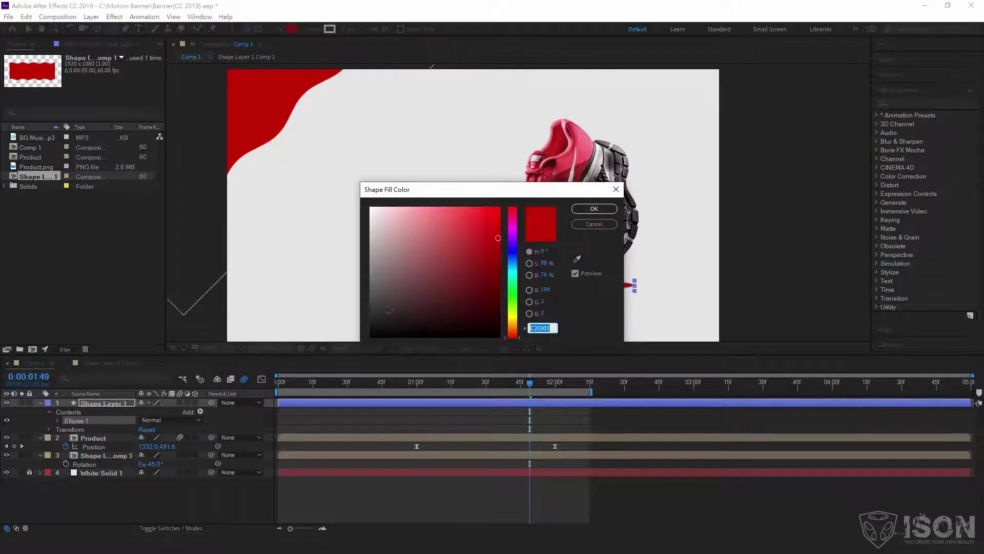
pyautogui.click(371, 337)
pyautogui.click(581, 210)
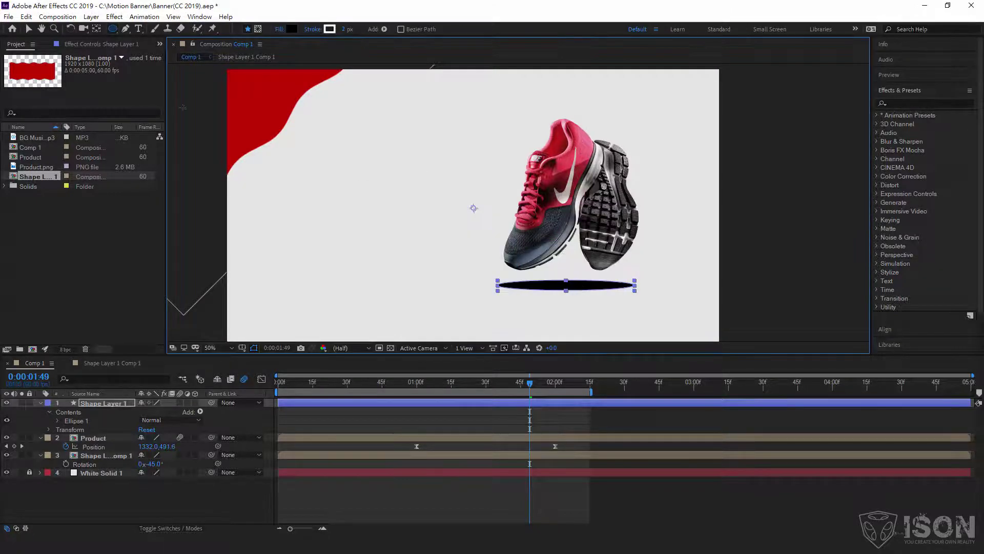
pyautogui.click(30, 29)
pyautogui.click(760, 246)
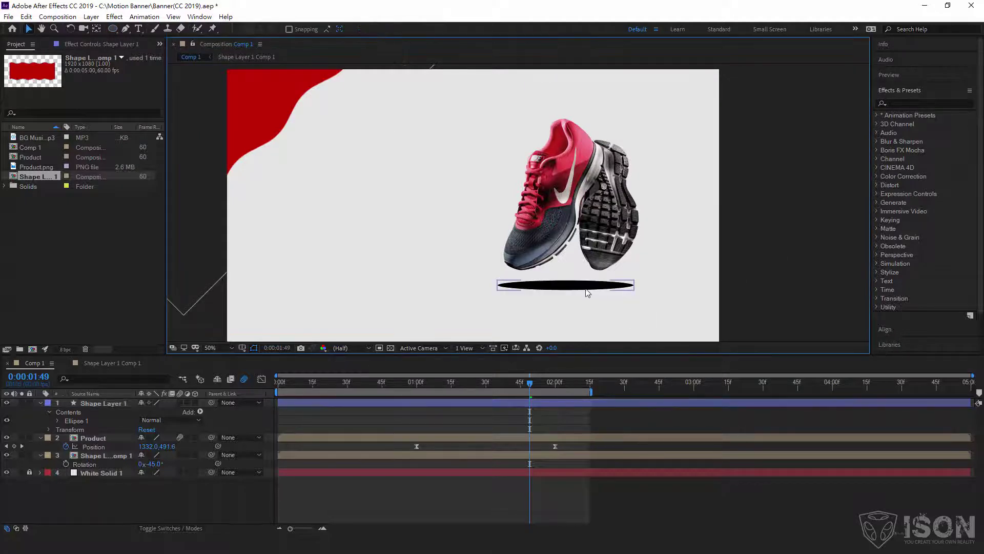
pyautogui.moveTo(588, 286); pyautogui.dragTo(590, 286)
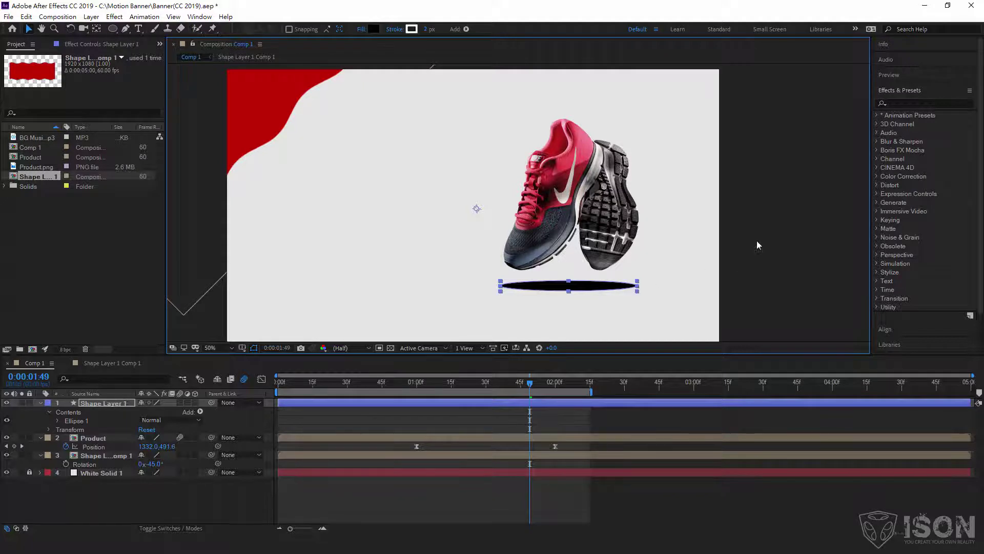
# Search effects for 'fast' and delete the mistakenly applied CC Radial Fast Blur
pyautogui.click(907, 103)
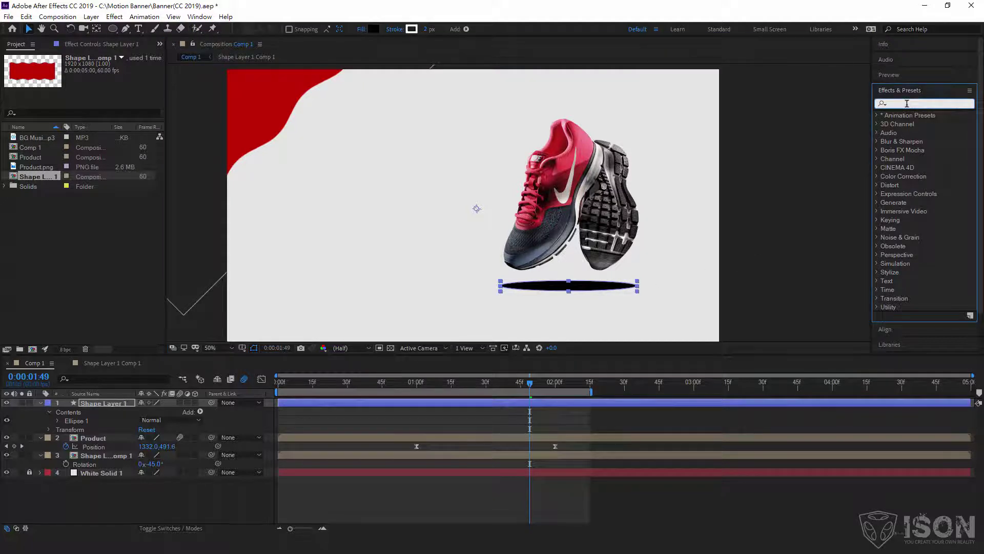
pyautogui.write('fast')
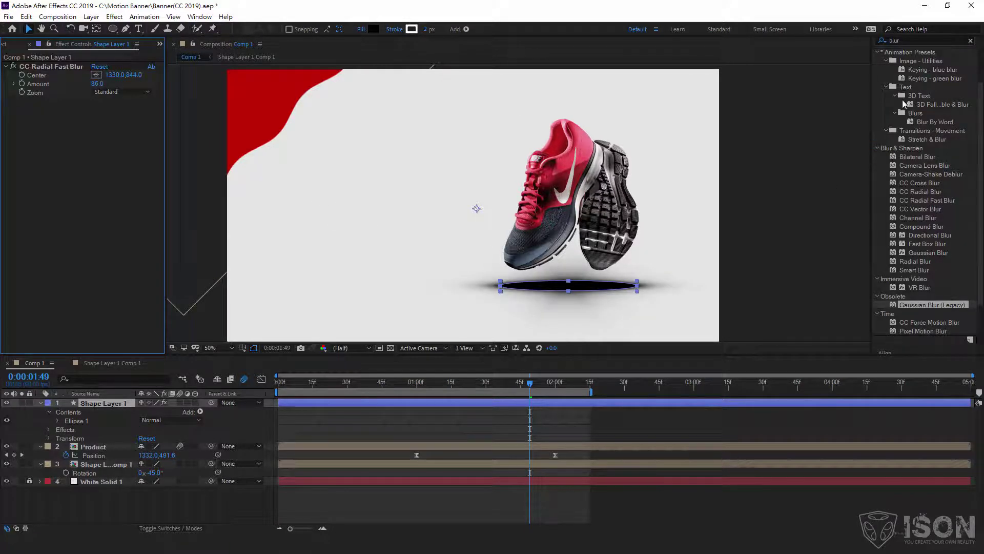
pyautogui.click(58, 67)
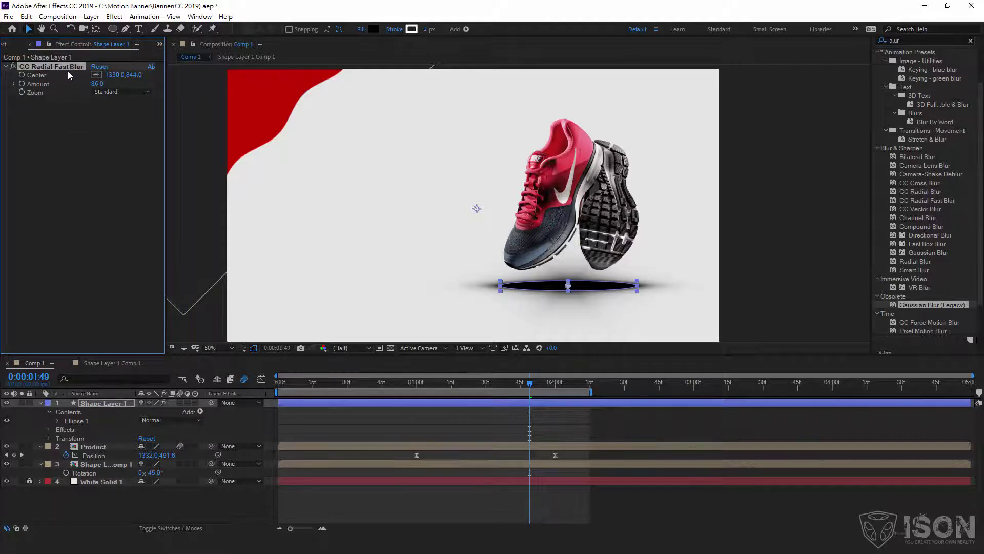
pyautogui.press('Delete')
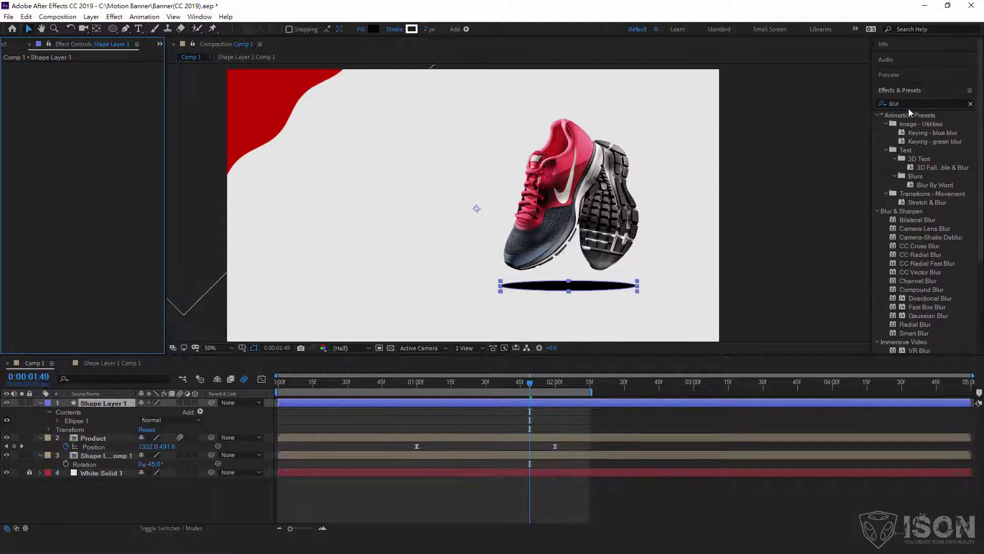
# Apply Fast Box Blur to the shadow ellipse with Blur Radius 16 and lower Iterations
pyautogui.click(908, 105)
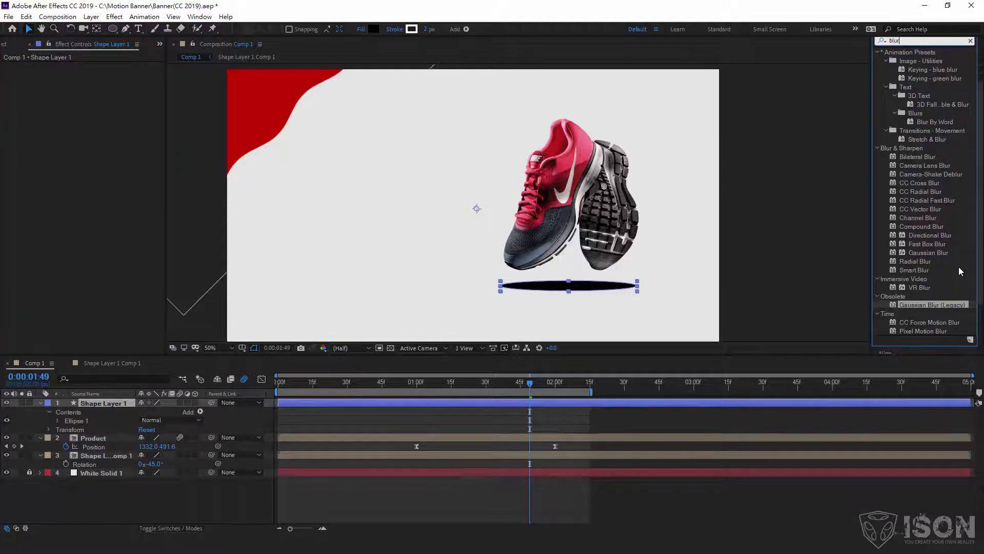
pyautogui.click(933, 244)
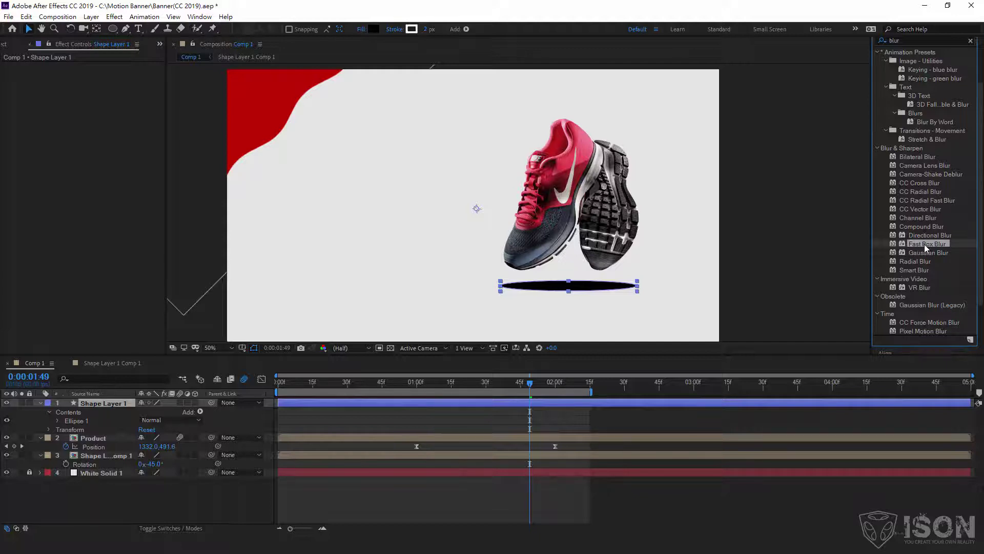
pyautogui.moveTo(928, 244); pyautogui.dragTo(604, 288)
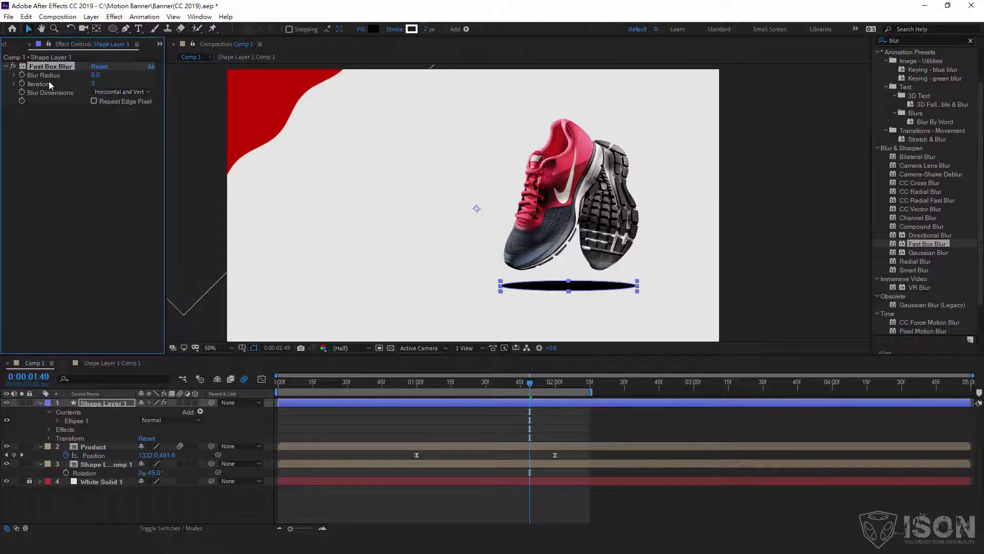
pyautogui.click(95, 75)
pyautogui.write('13')
pyautogui.press('Return')
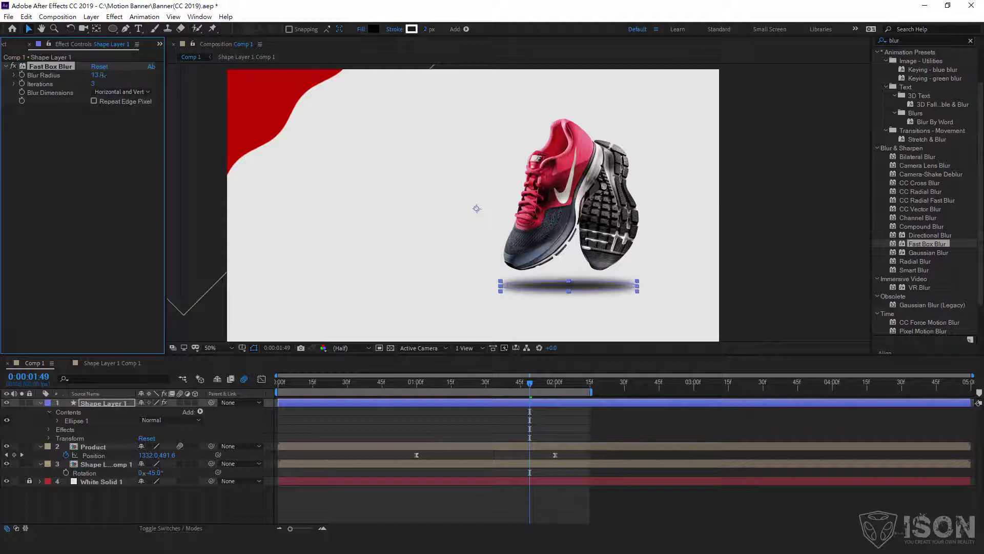
pyautogui.moveTo(93, 84); pyautogui.dragTo(96, 75)
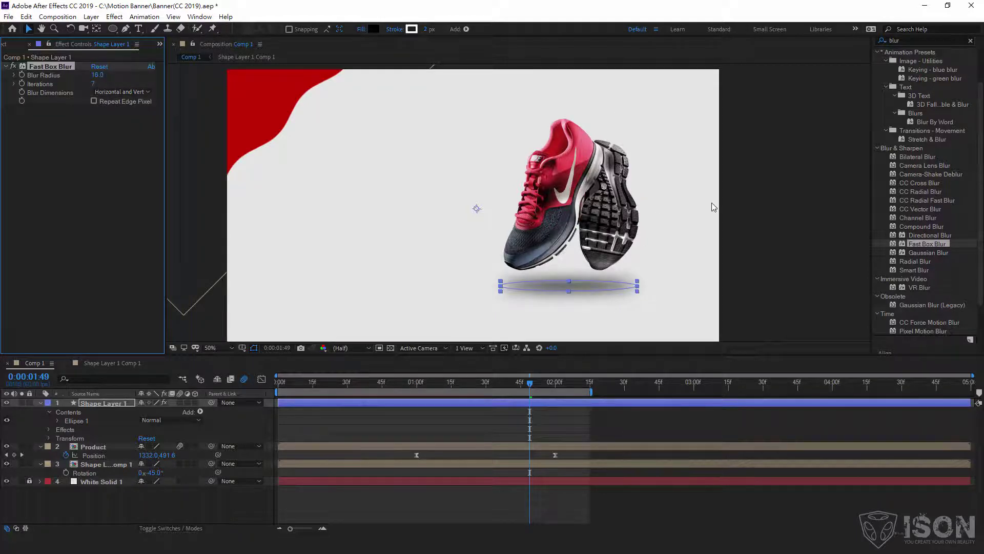
pyautogui.click(760, 201)
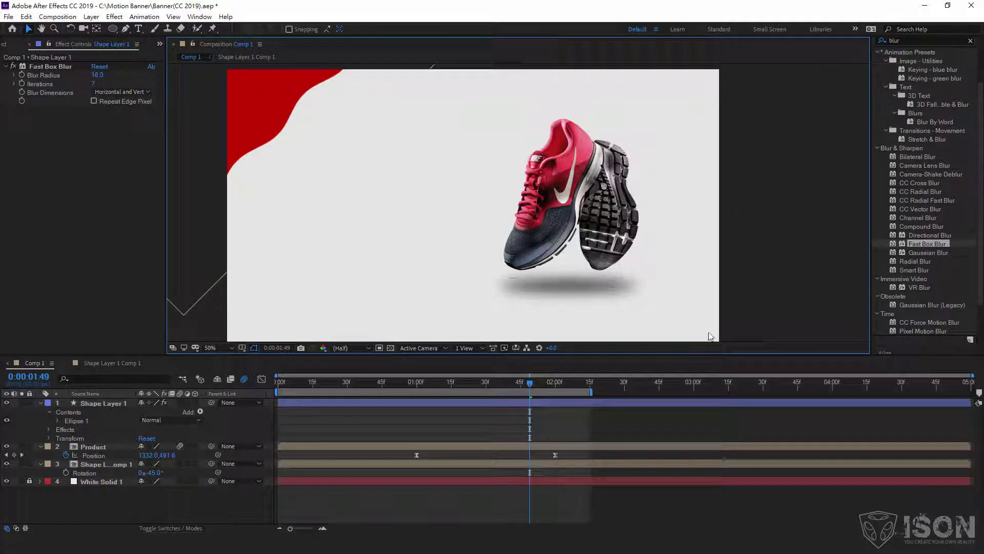
pyautogui.click(564, 293)
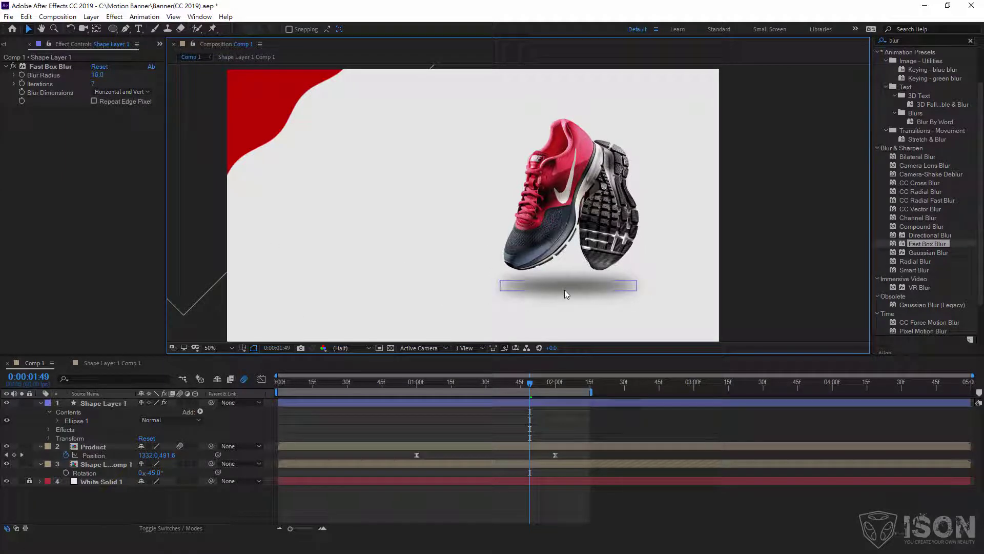
# Expand the shadow layer's Ellipse 1 contents down to its Transform: Ellipse 1 properties
pyautogui.click(113, 404)
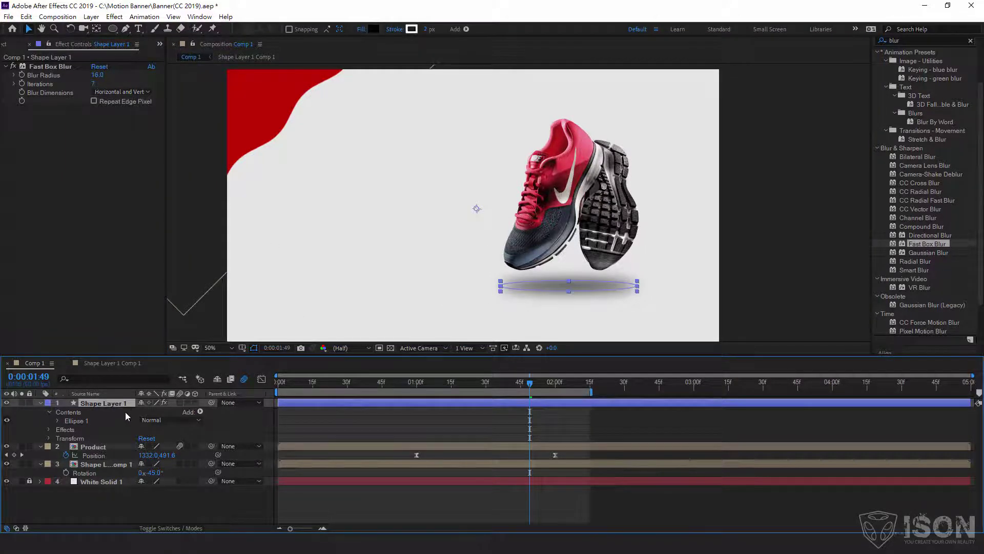
pyautogui.click(58, 421)
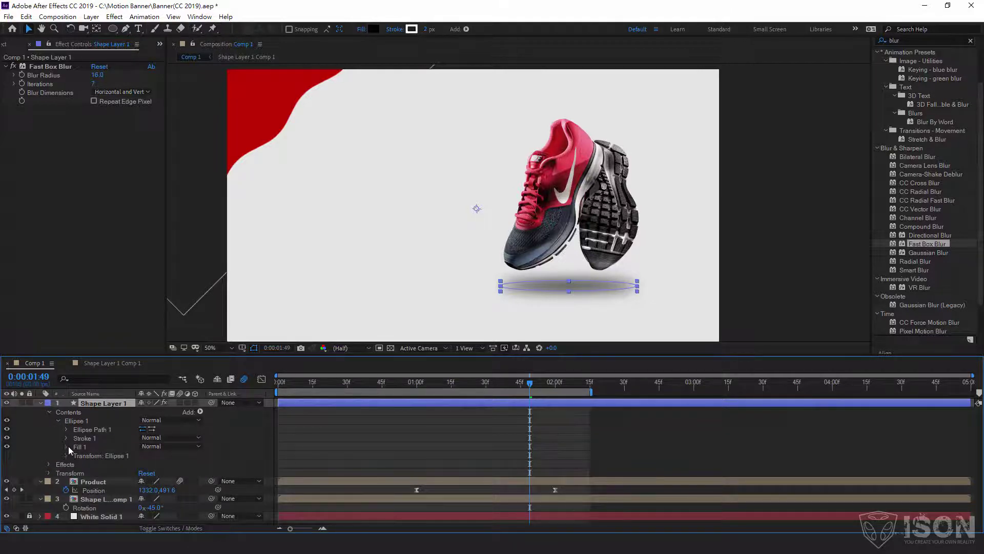
pyautogui.click(66, 429)
pyautogui.click(66, 430)
pyautogui.click(67, 446)
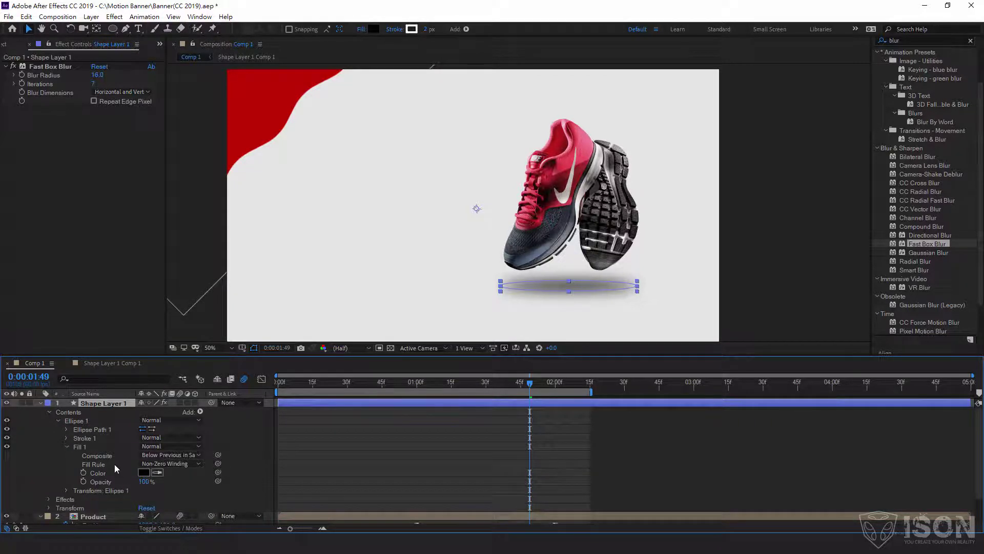
pyautogui.scroll(-2, 121, 464)
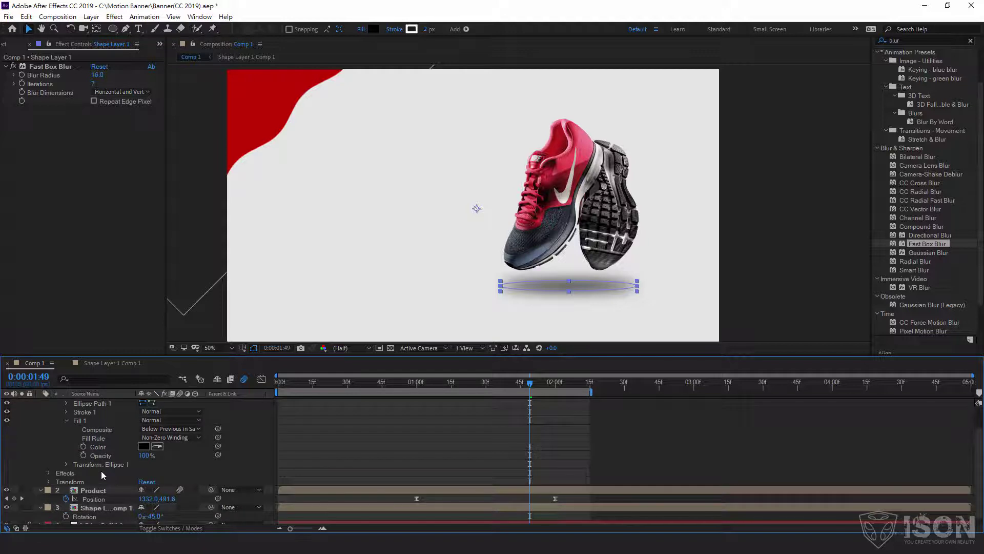
pyautogui.click(66, 464)
pyautogui.scroll(-3, 119, 467)
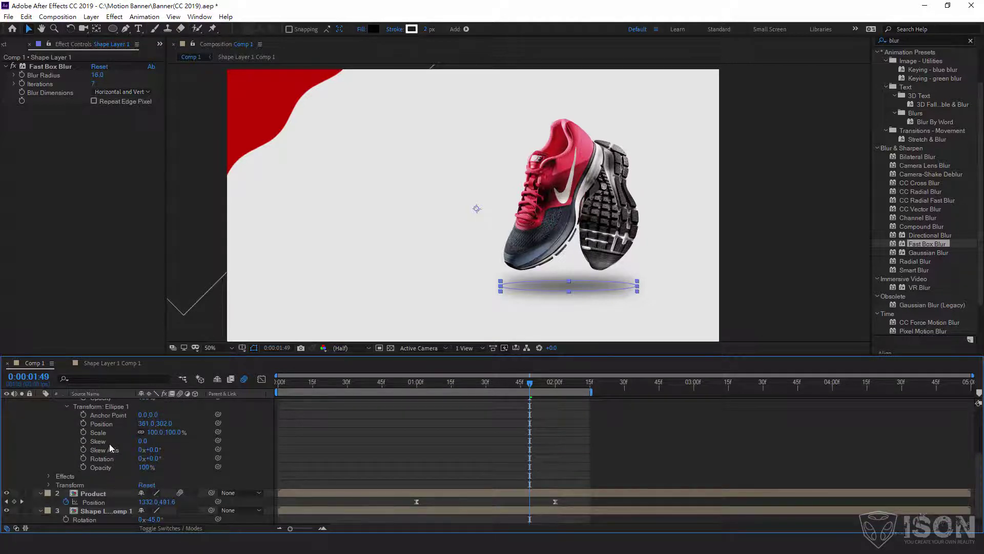
# Unlink the ellipse Scale and set it to 100, 55%, then reduce Blur Radius to 10
pyautogui.click(142, 434)
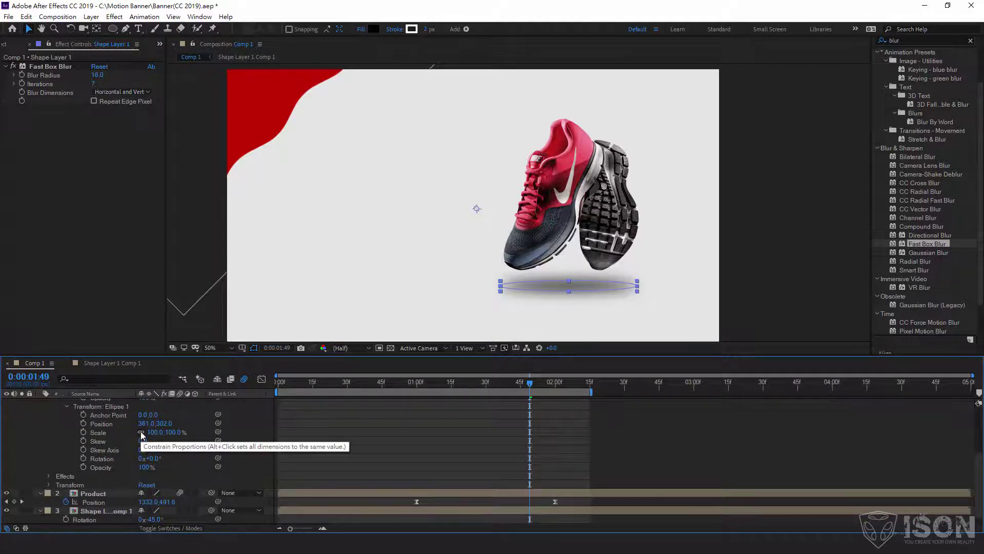
pyautogui.moveTo(175, 433); pyautogui.dragTo(158, 432)
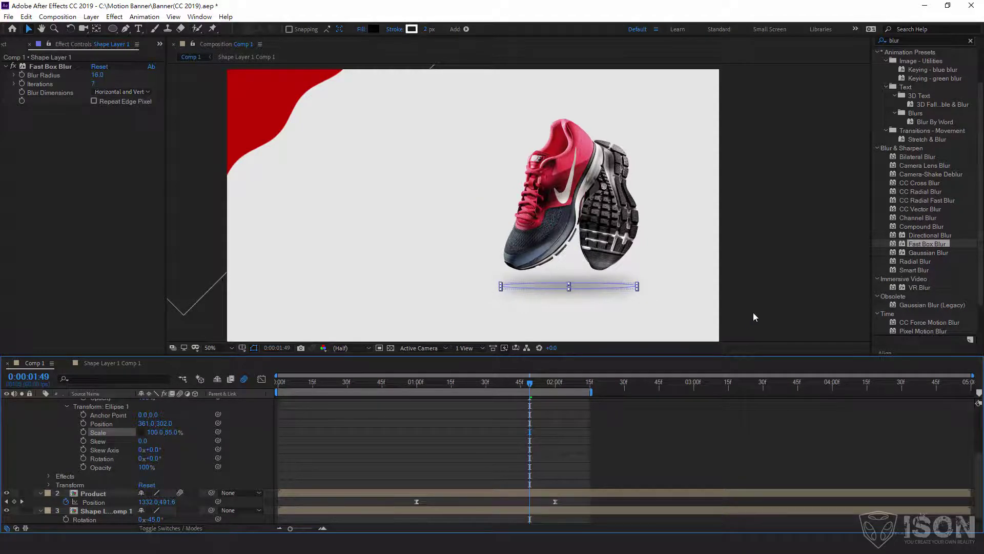
pyautogui.click(782, 284)
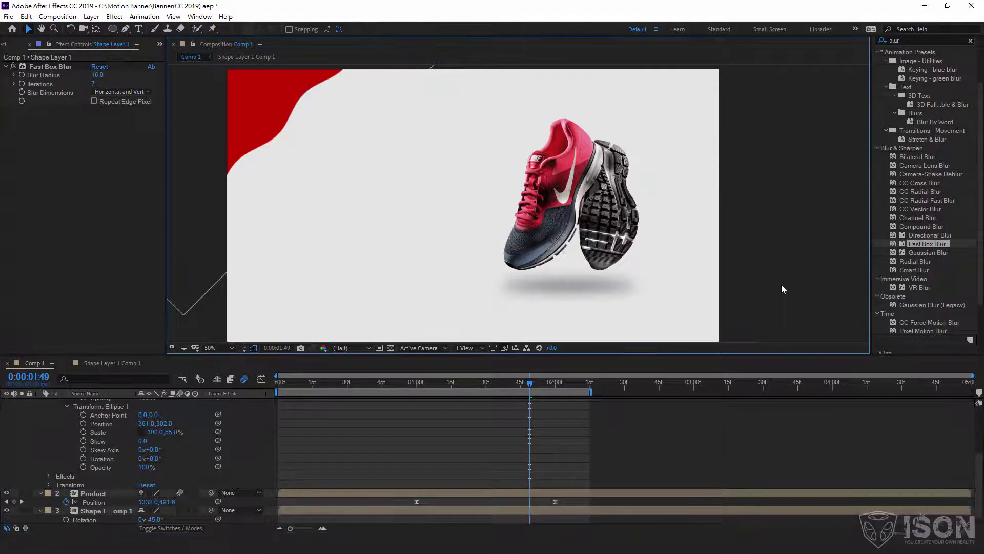
pyautogui.click(595, 288)
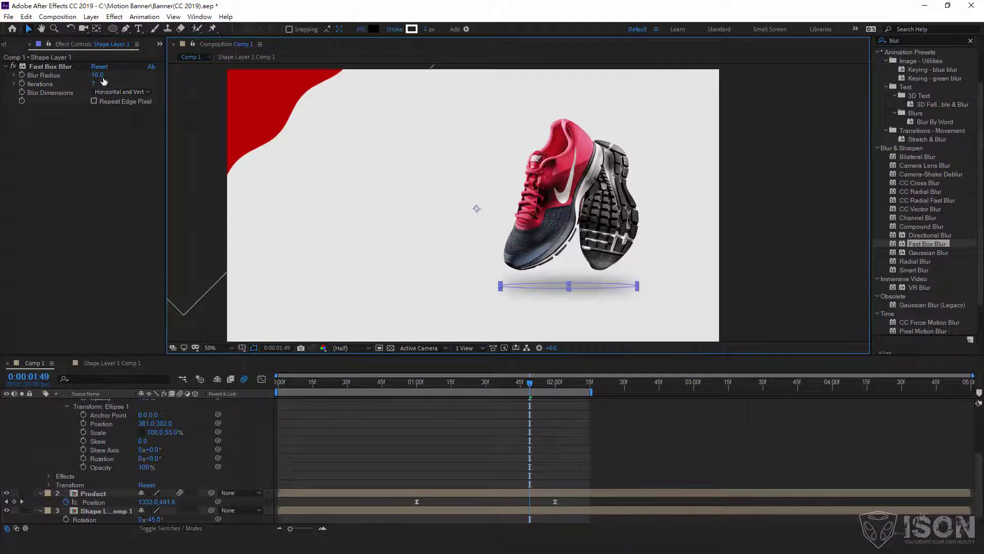
pyautogui.moveTo(103, 81); pyautogui.dragTo(101, 76)
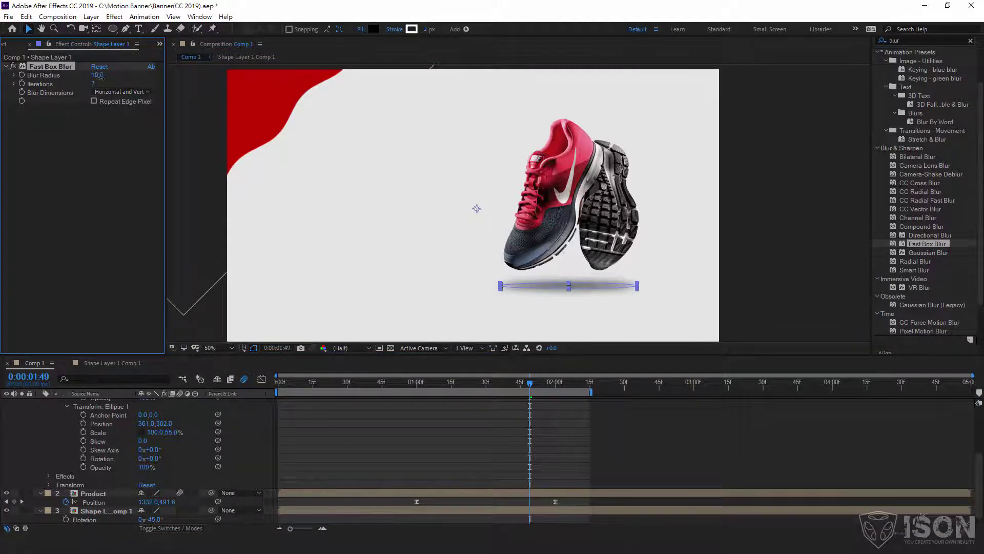
pyautogui.click(788, 246)
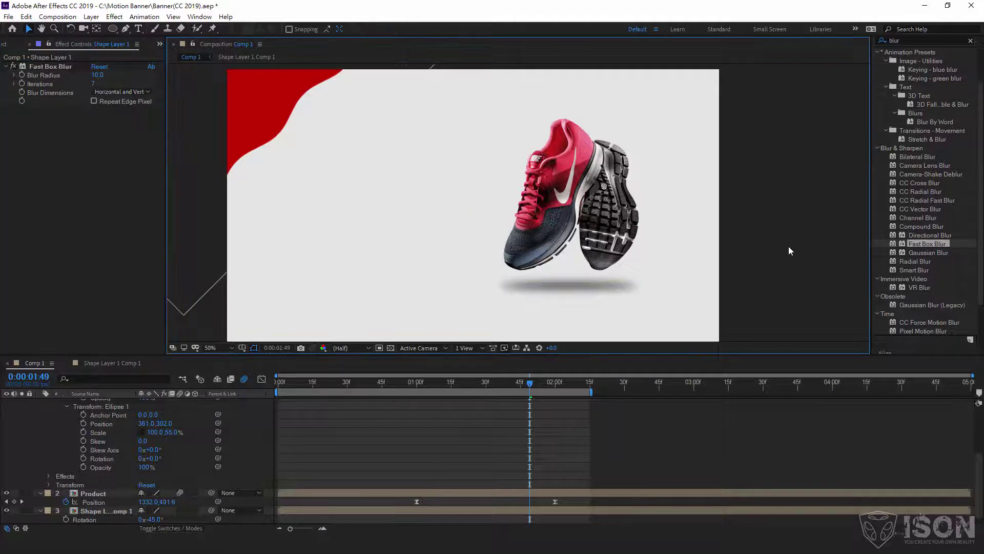
pyautogui.click(583, 290)
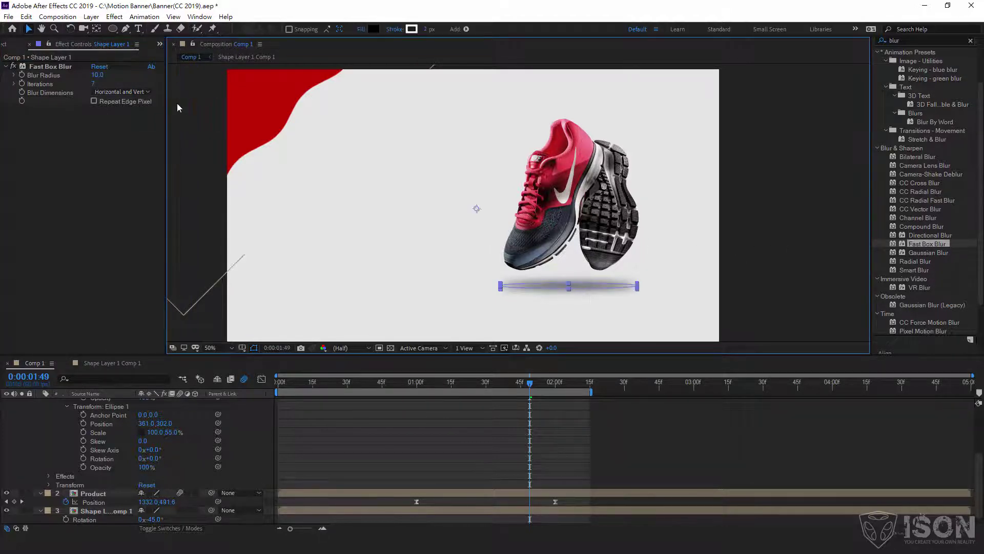
pyautogui.click(97, 85)
pyautogui.moveTo(96, 84); pyautogui.dragTo(102, 74)
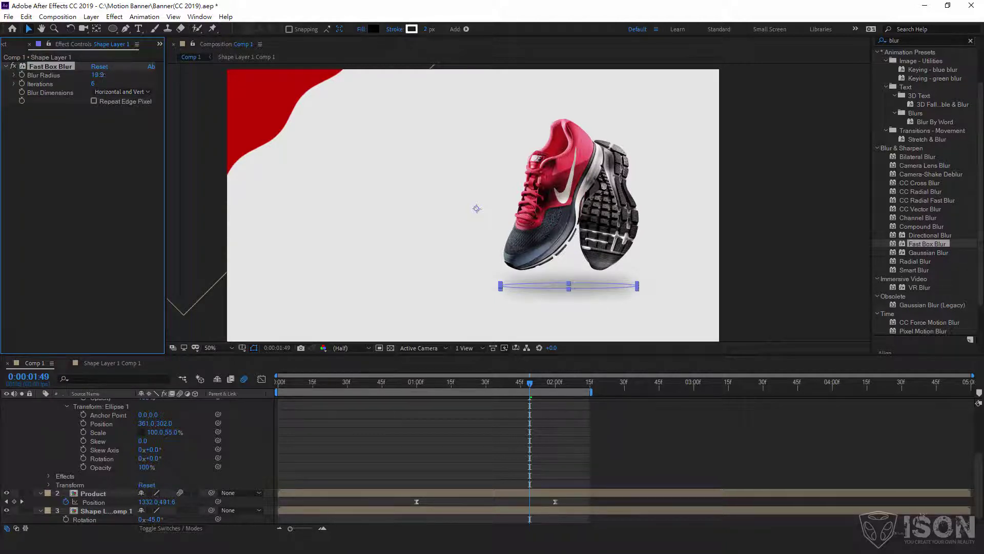
pyautogui.click(779, 273)
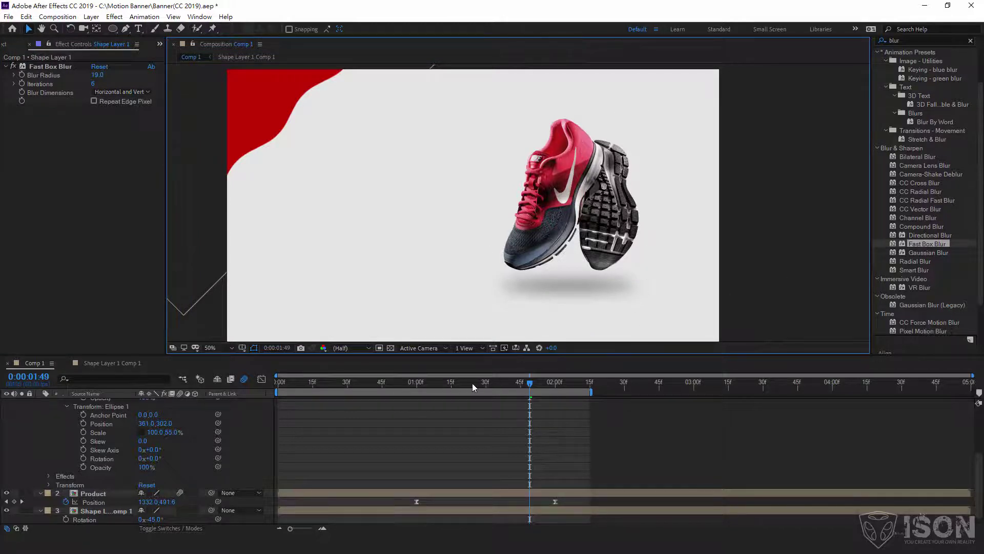
pyautogui.moveTo(472, 383)
pyautogui.mouseDown()
pyautogui.moveTo(440, 390)
pyautogui.moveTo(571, 394)
pyautogui.mouseUp()
# Nudge the shadow up slightly and raise the sneaker's 2:00 landing position higher above it
pyautogui.click(579, 288)
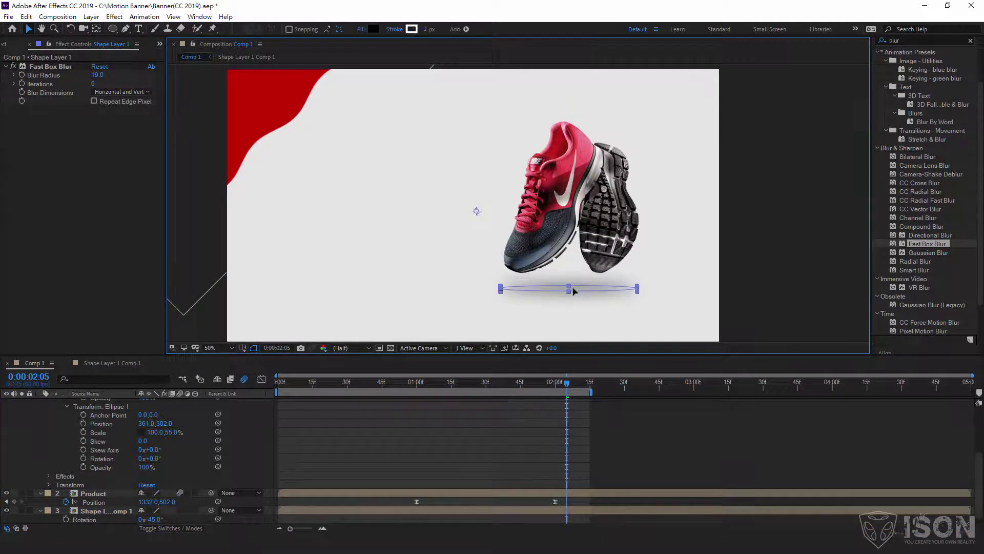
pyautogui.moveTo(574, 291); pyautogui.dragTo(573, 288)
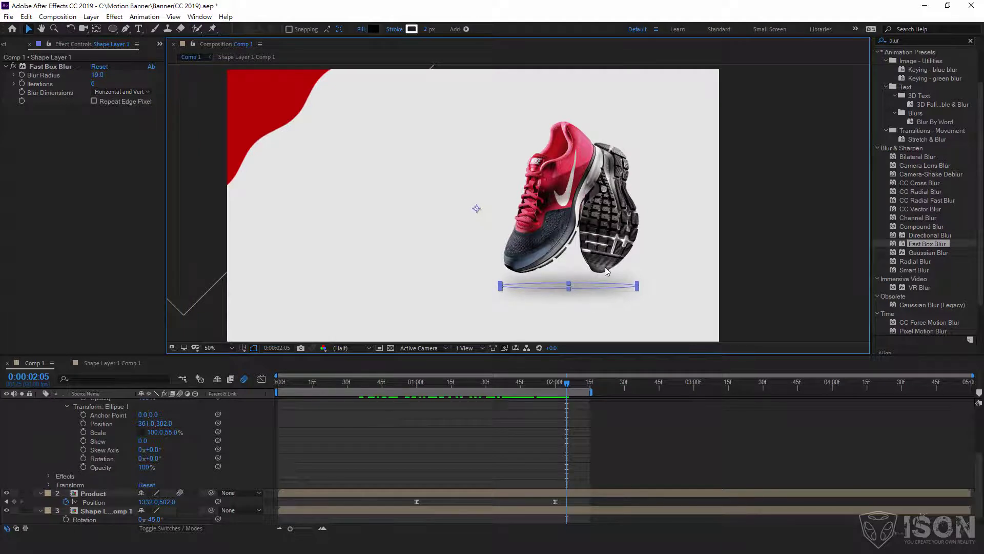
pyautogui.click(607, 216)
pyautogui.moveTo(621, 214); pyautogui.dragTo(620, 206)
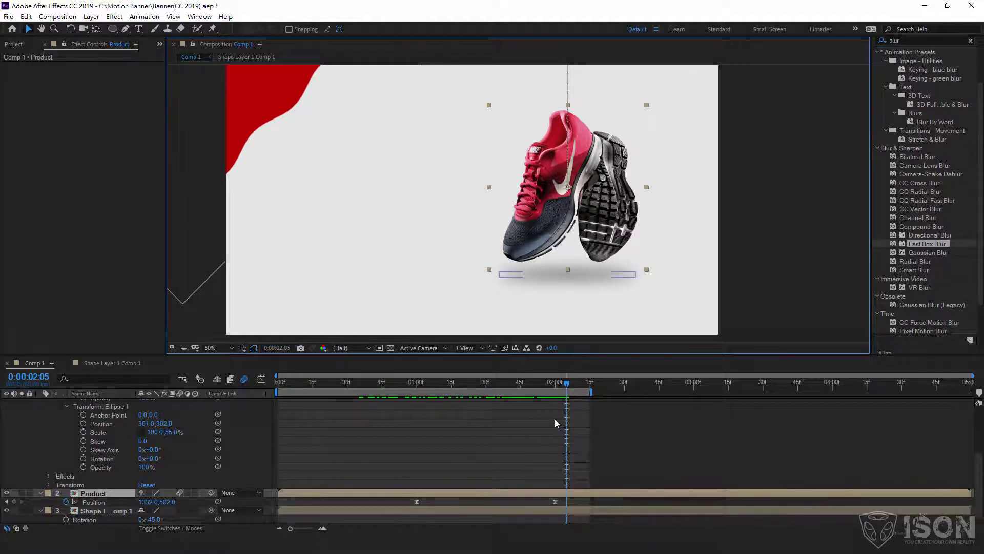
pyautogui.moveTo(561, 383); pyautogui.dragTo(555, 384)
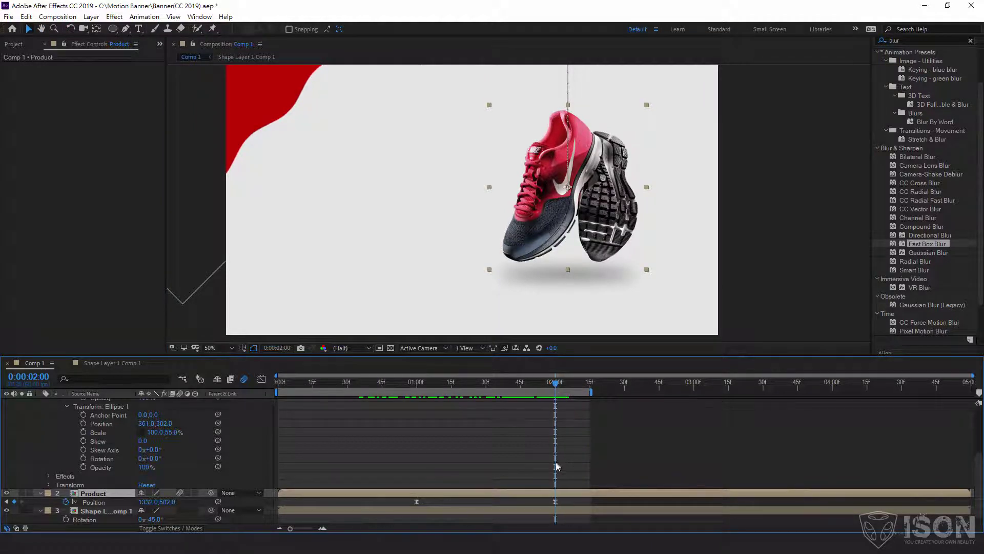
pyautogui.click(93, 503)
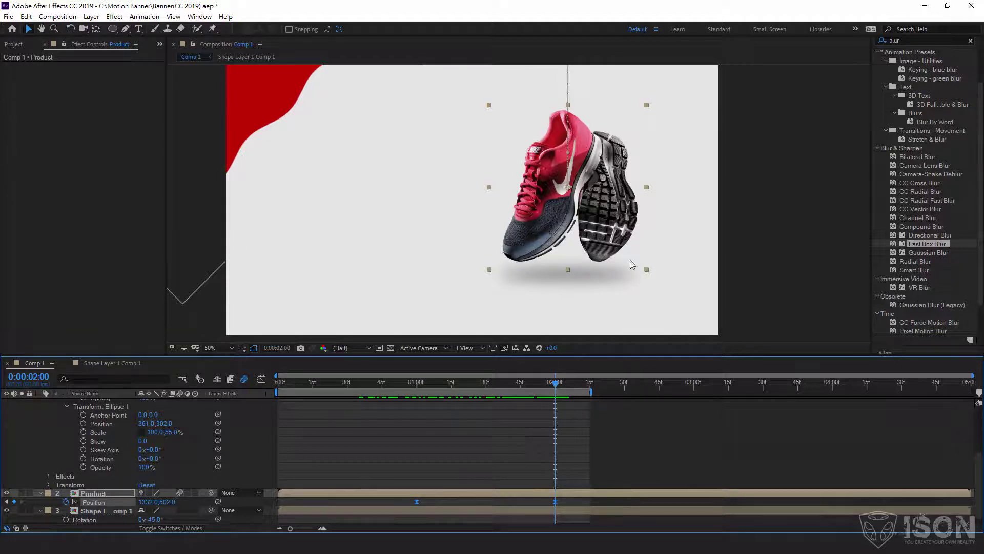
pyautogui.moveTo(605, 204); pyautogui.dragTo(605, 197)
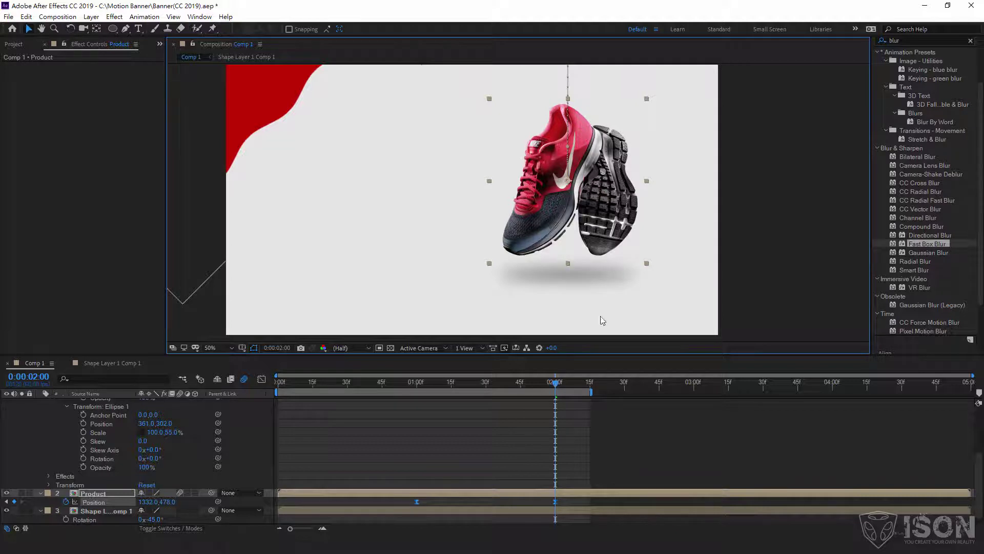
# Preview the drop, collapse the shadow layer's properties, and select Shape Layer 1
pyautogui.moveTo(528, 382)
pyautogui.mouseDown()
pyautogui.moveTo(430, 382)
pyautogui.moveTo(562, 391)
pyautogui.moveTo(553, 391)
pyautogui.mouseUp()
pyautogui.scroll(5, 201, 431)
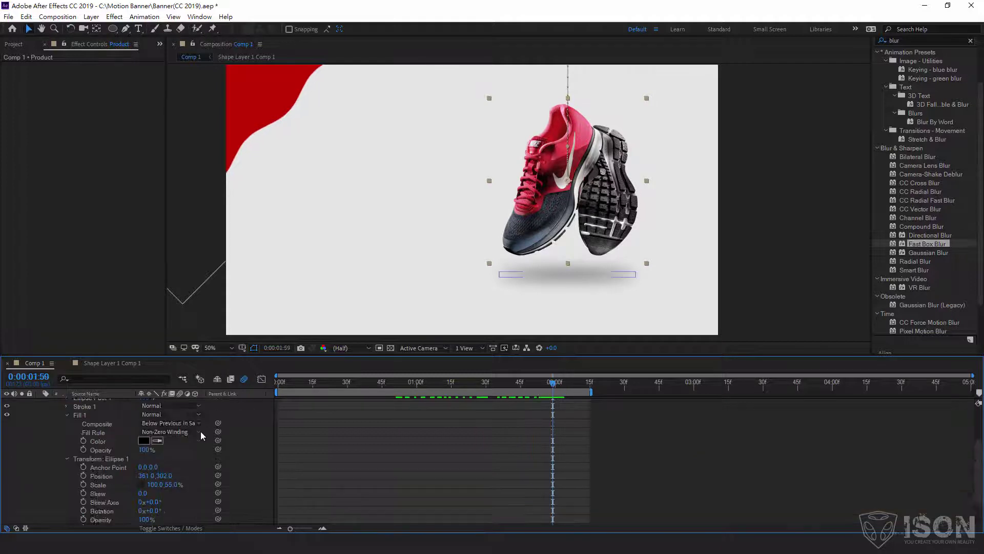
pyautogui.scroll(3, 95, 423)
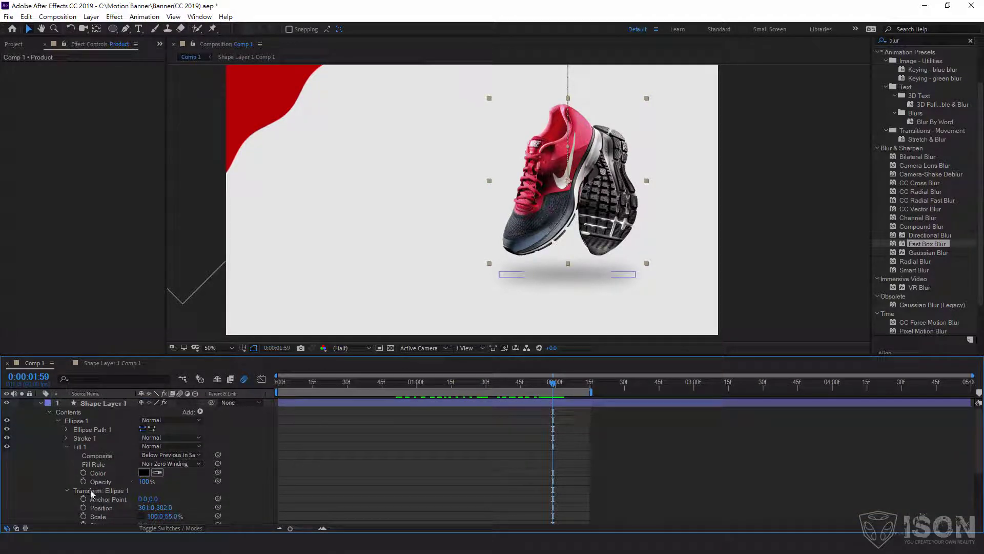
pyautogui.scroll(-3, 106, 496)
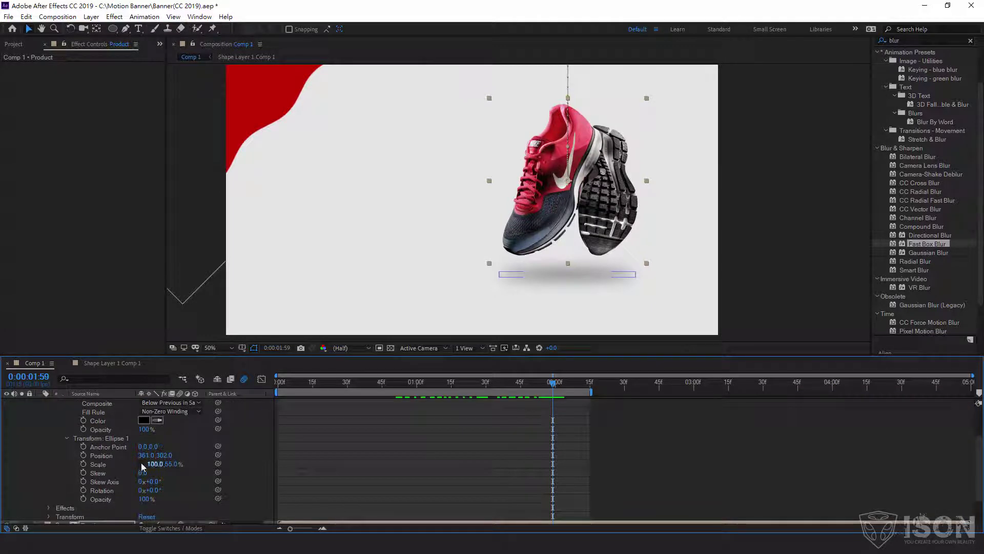
pyautogui.scroll(5, 53, 408)
pyautogui.click(40, 403)
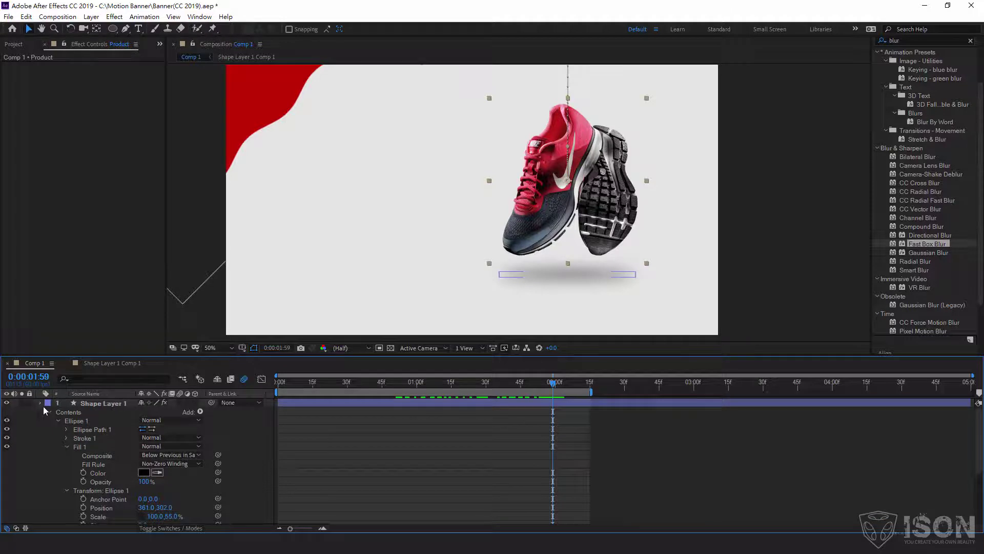
pyautogui.click(93, 405)
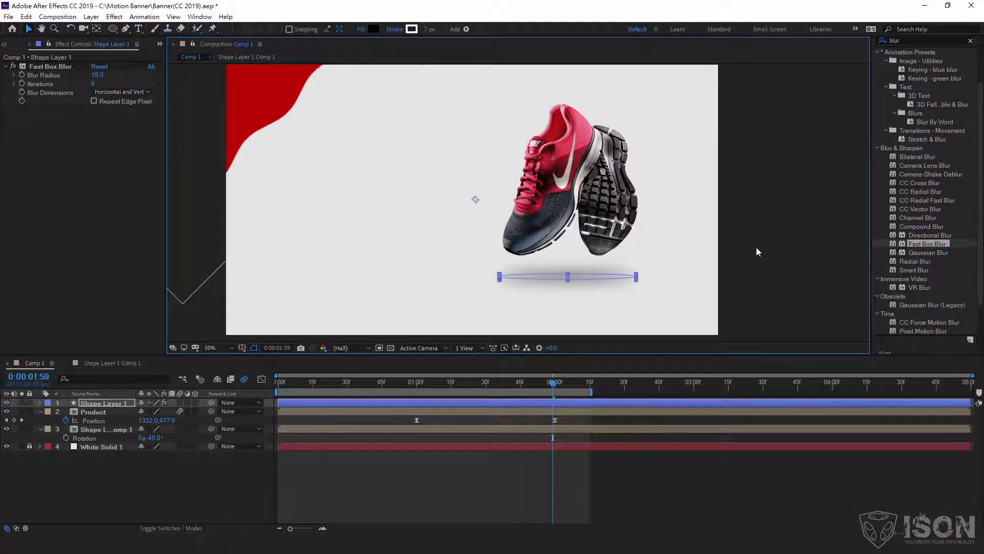
# Save the project and scrub through the sneaker falling into place
pyautogui.click(792, 253)
pyautogui.hotkey('ctrl', 's')
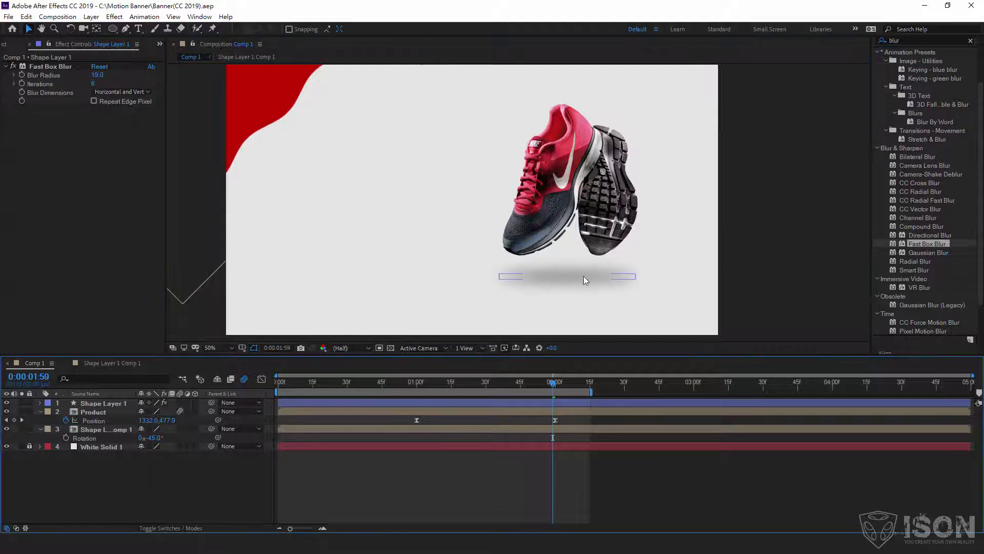
pyautogui.click(551, 385)
pyautogui.moveTo(554, 387); pyautogui.dragTo(425, 398)
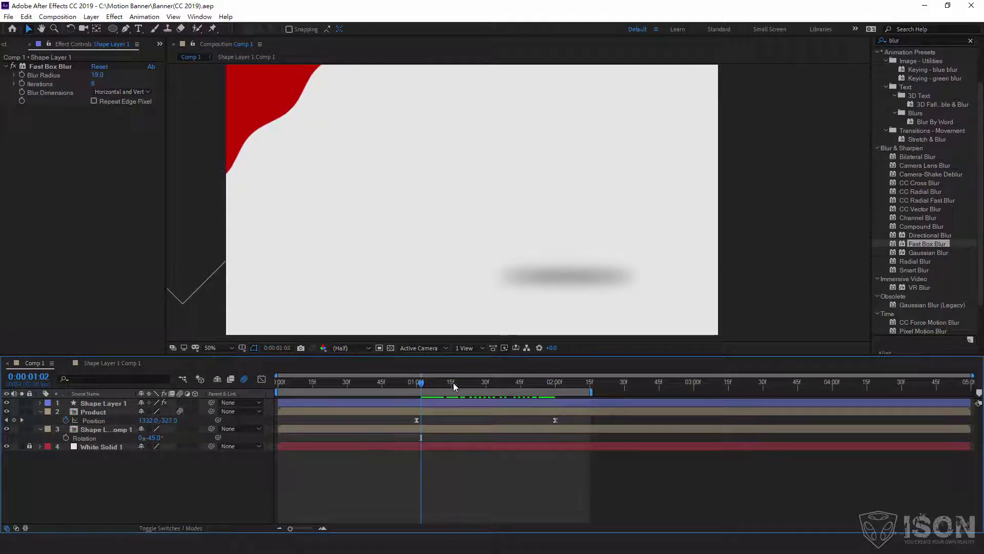
pyautogui.moveTo(429, 385); pyautogui.dragTo(553, 385)
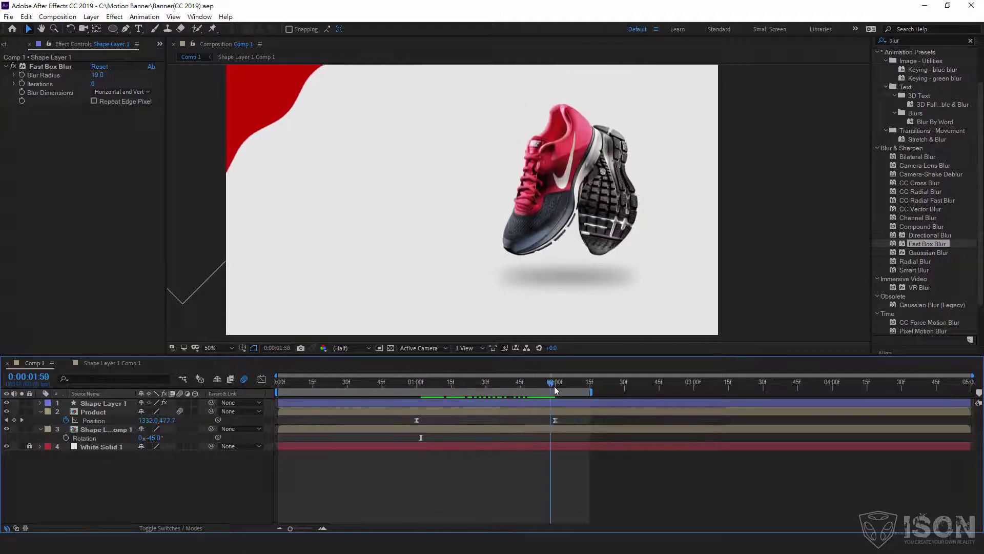
# At the two-second mark, select Shape Layer 1 and reveal only its Opacity property
pyautogui.click(554, 420)
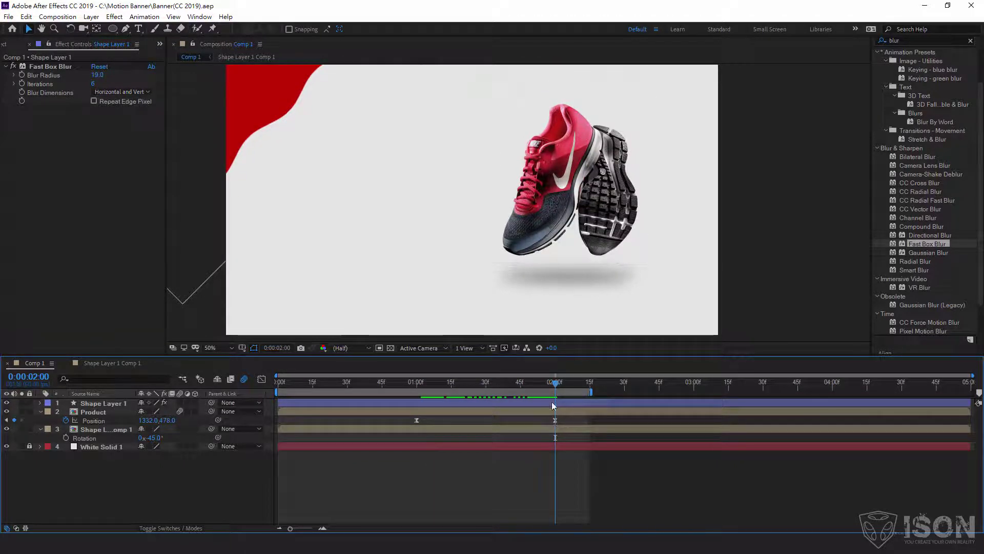
pyautogui.click(555, 419)
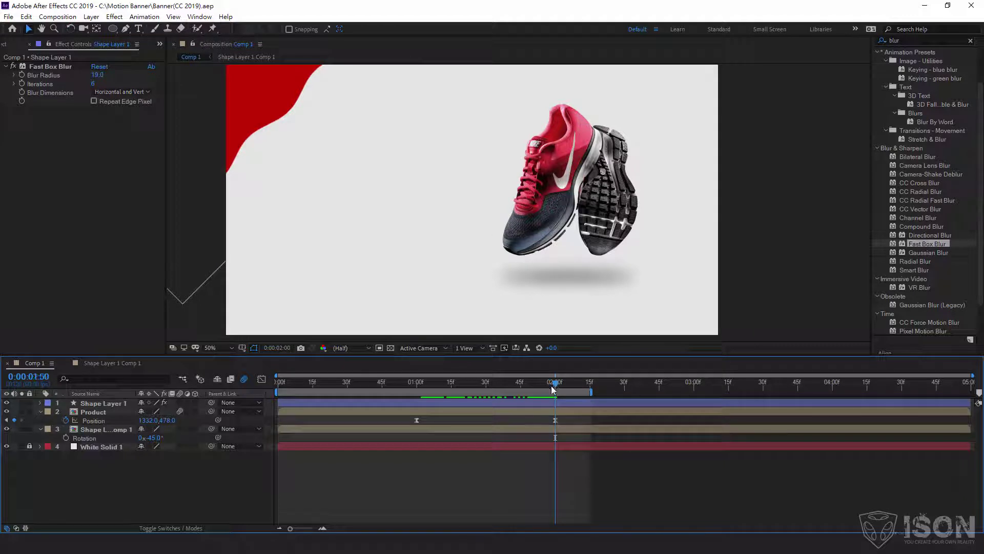
pyautogui.click(104, 403)
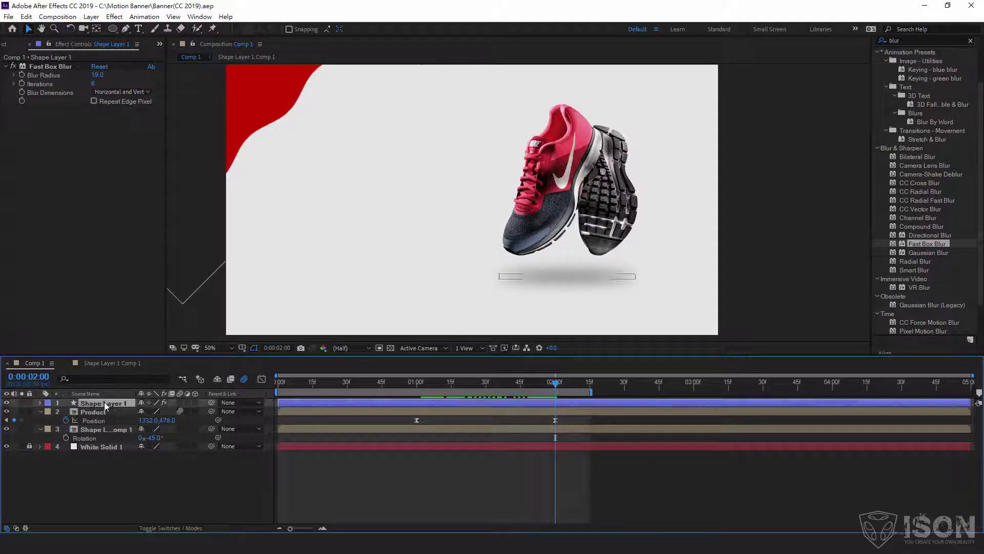
pyautogui.press('t')
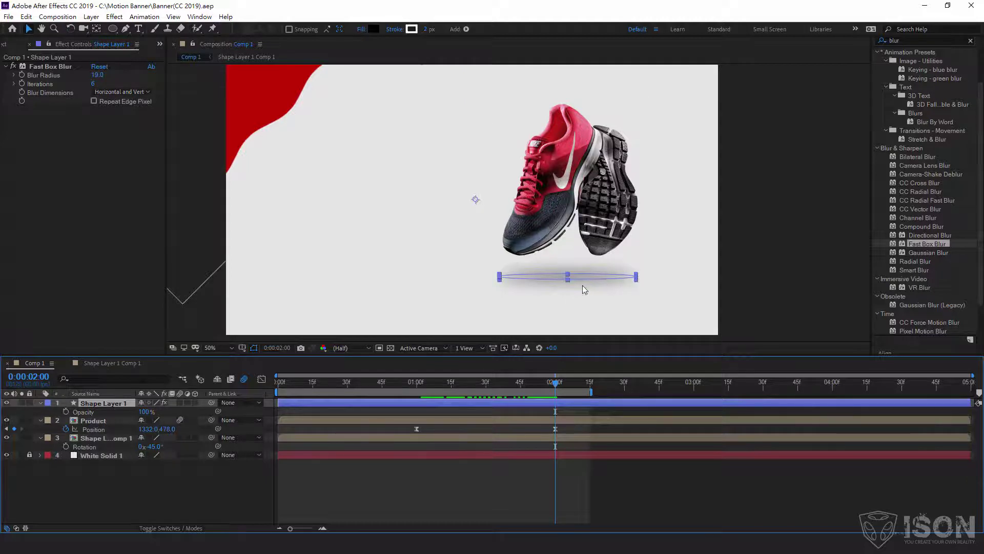
# Set Shape Layer 1's Opacity to 85% and record a keyframe at 2:00
pyautogui.moveTo(145, 415); pyautogui.dragTo(142, 416)
pyautogui.click(145, 412)
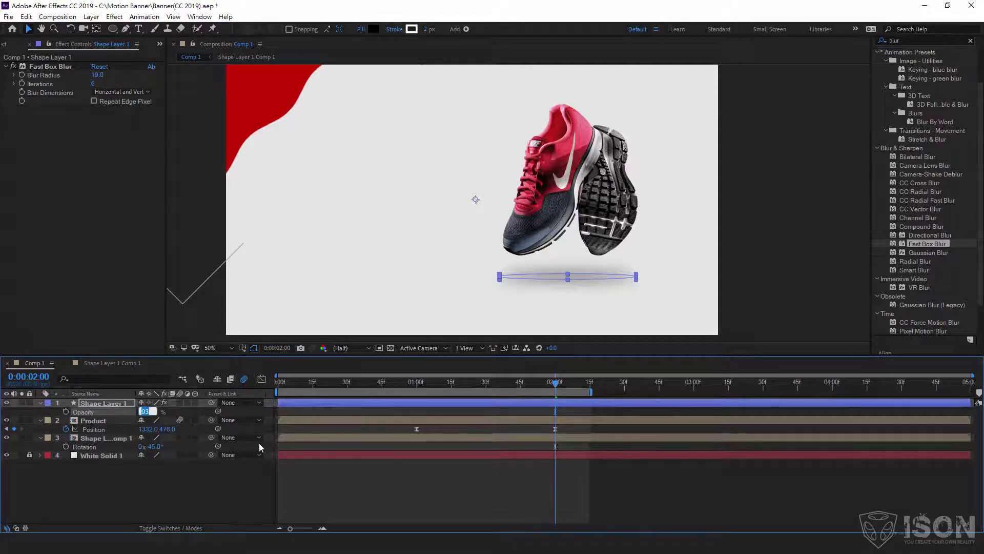
pyautogui.write('85')
pyautogui.press('Return')
pyautogui.click(67, 412)
# Add a 0% Opacity keyframe at 1:18, preview the fade, and select both keyframes
pyautogui.moveTo(543, 382); pyautogui.dragTo(458, 392)
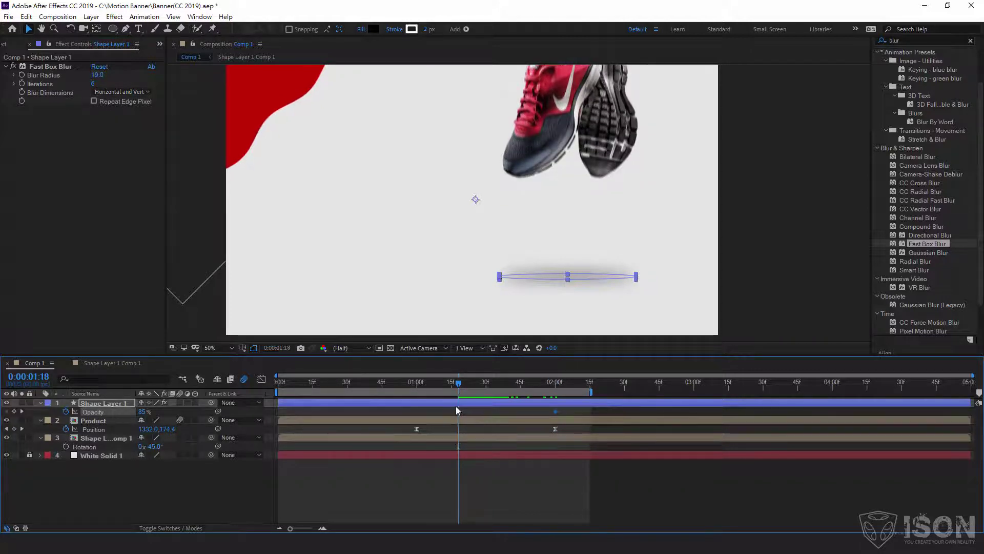
pyautogui.click(149, 412)
pyautogui.write('0')
pyautogui.press('Return')
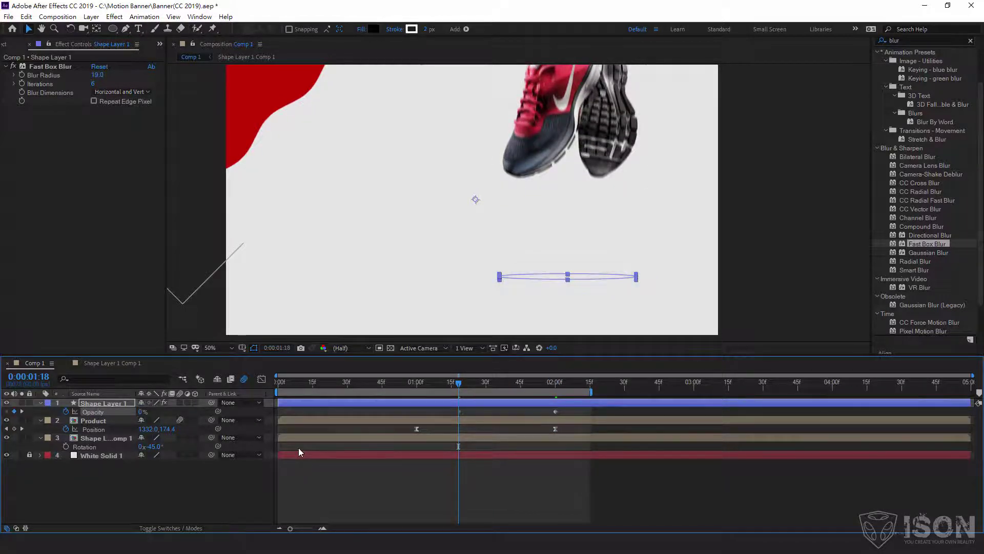
pyautogui.moveTo(417, 389)
pyautogui.mouseDown()
pyautogui.moveTo(377, 392)
pyautogui.moveTo(550, 402)
pyautogui.moveTo(554, 419)
pyautogui.mouseUp()
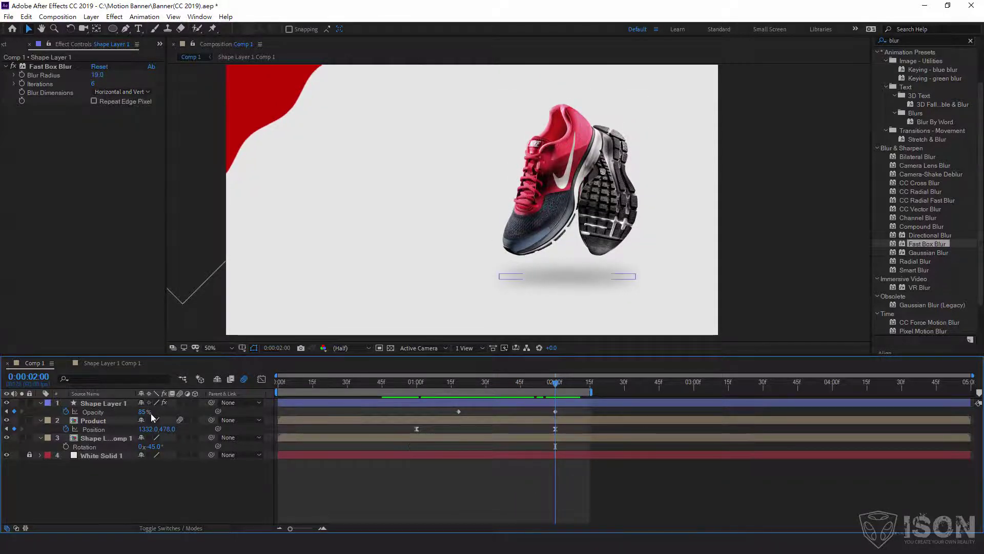
pyautogui.moveTo(570, 410); pyautogui.dragTo(436, 423)
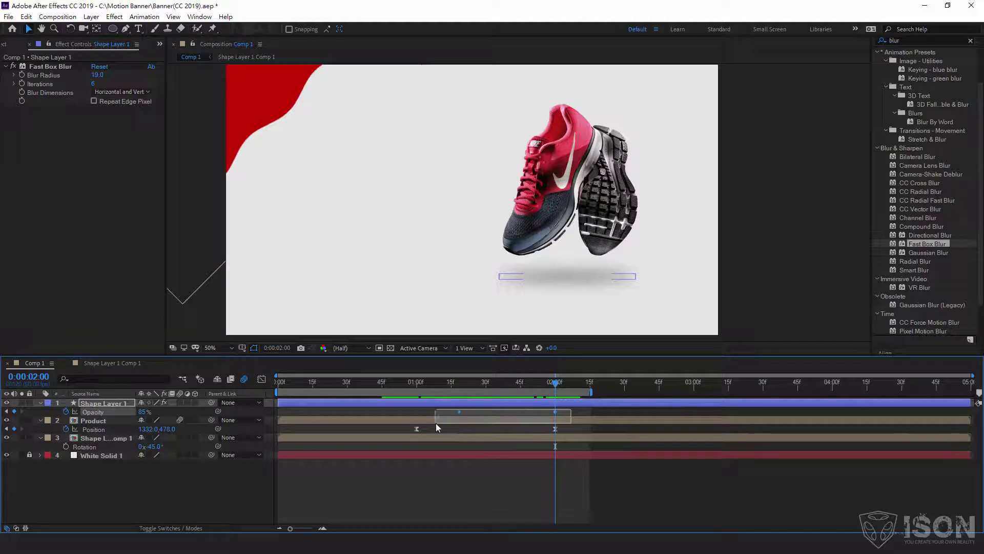
# Apply Keyframe Assistant > Easy Ease to both shadow Opacity keyframes
pyautogui.rightClick(459, 412)
pyautogui.moveTo(526, 405)
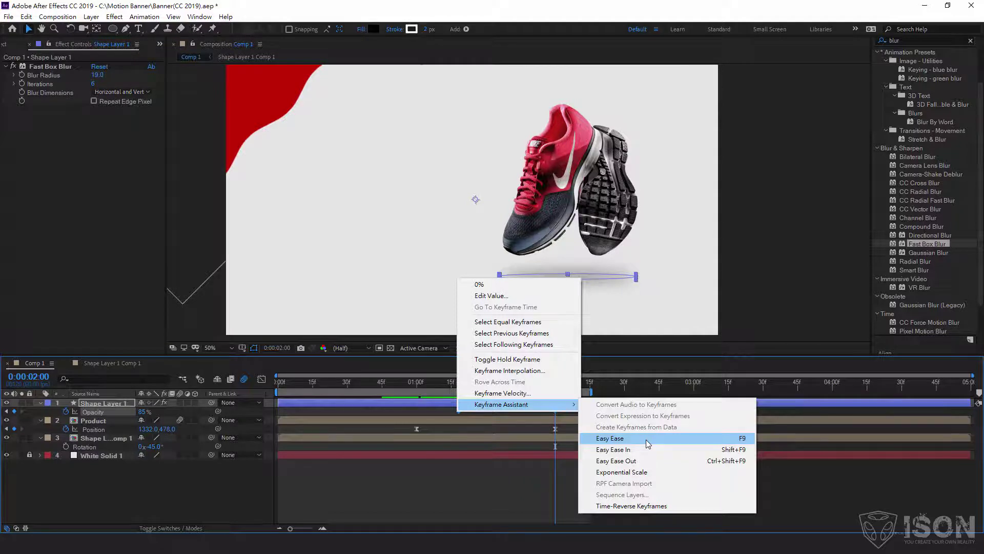
pyautogui.click(646, 439)
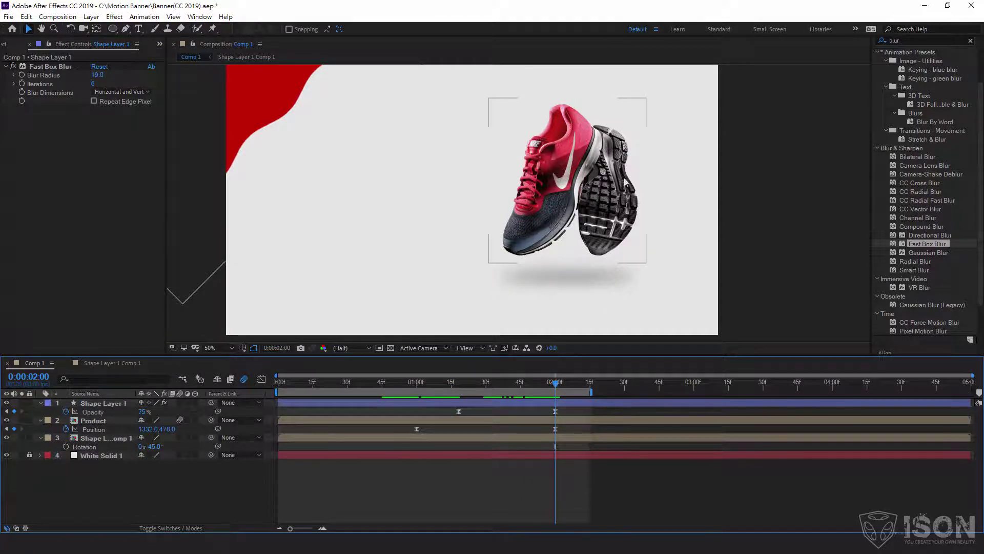
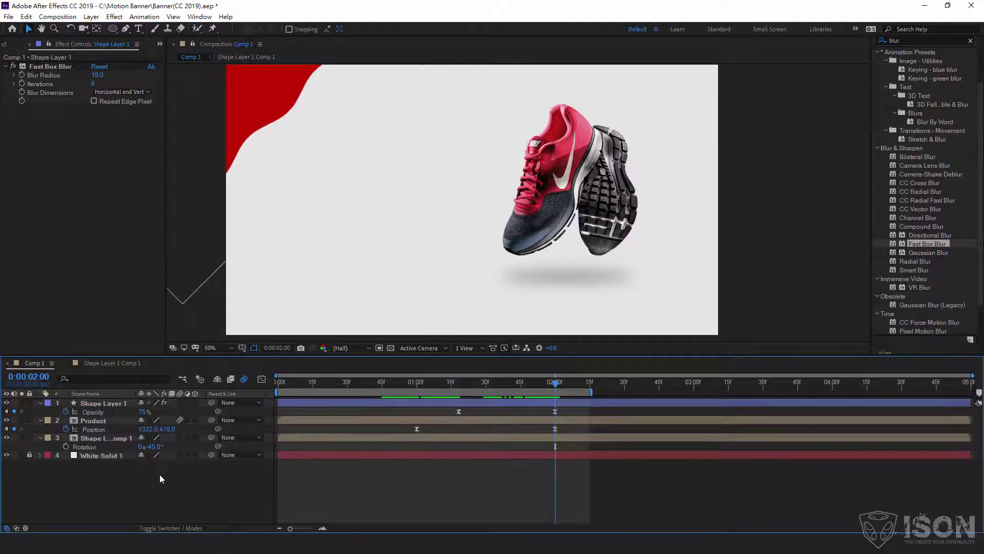
# Unlock White Solid 1 and rename it BG, then rename Shape Layer 1 to Shadow
pyautogui.click(29, 455)
pyautogui.click(97, 457)
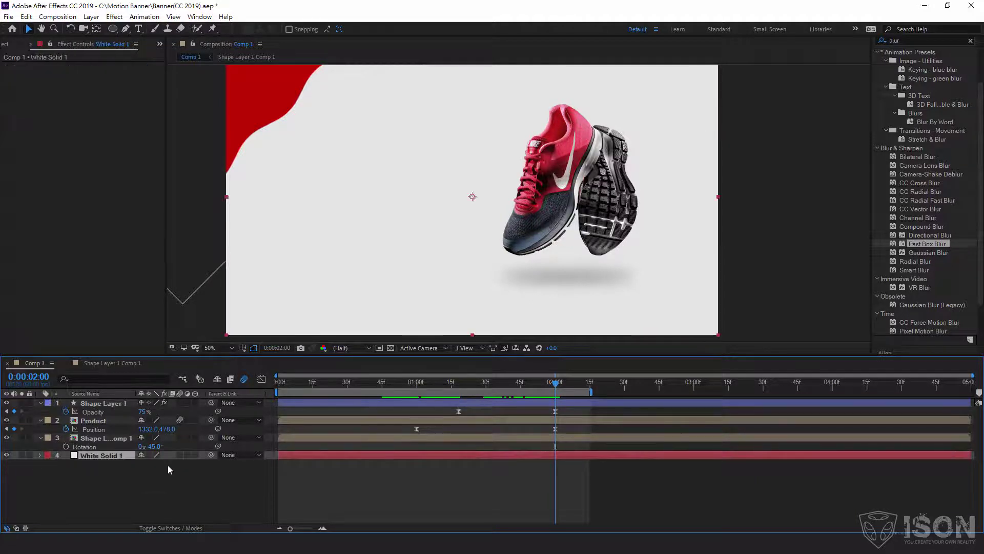
pyautogui.press('Return')
pyautogui.write('BG')
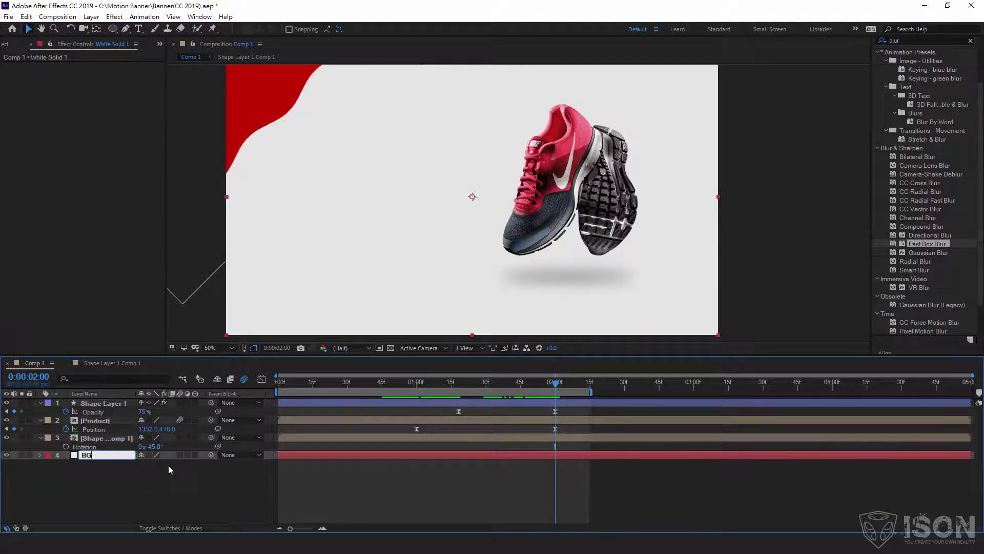
pyautogui.press('Return')
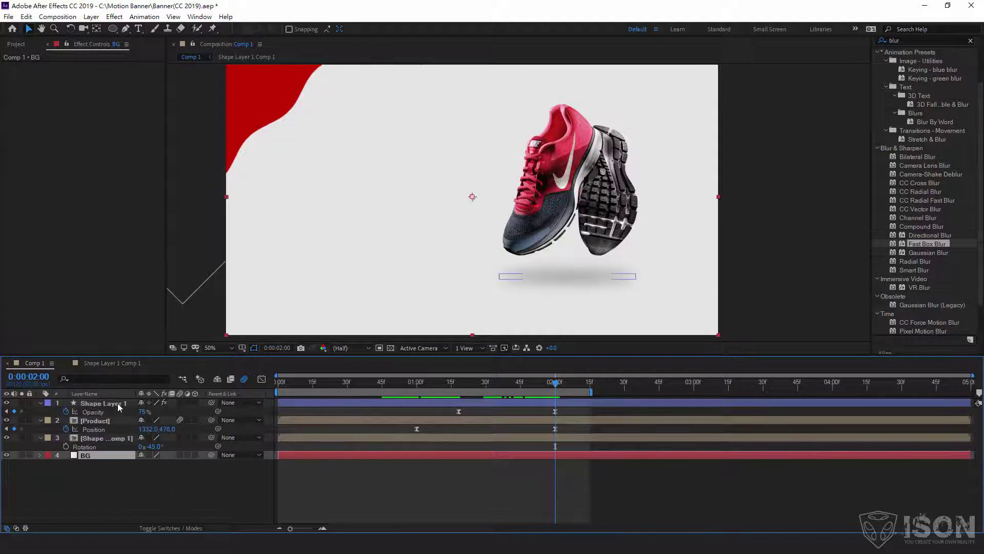
pyautogui.click(147, 404)
pyautogui.write('Shadow')
pyautogui.press('Return')
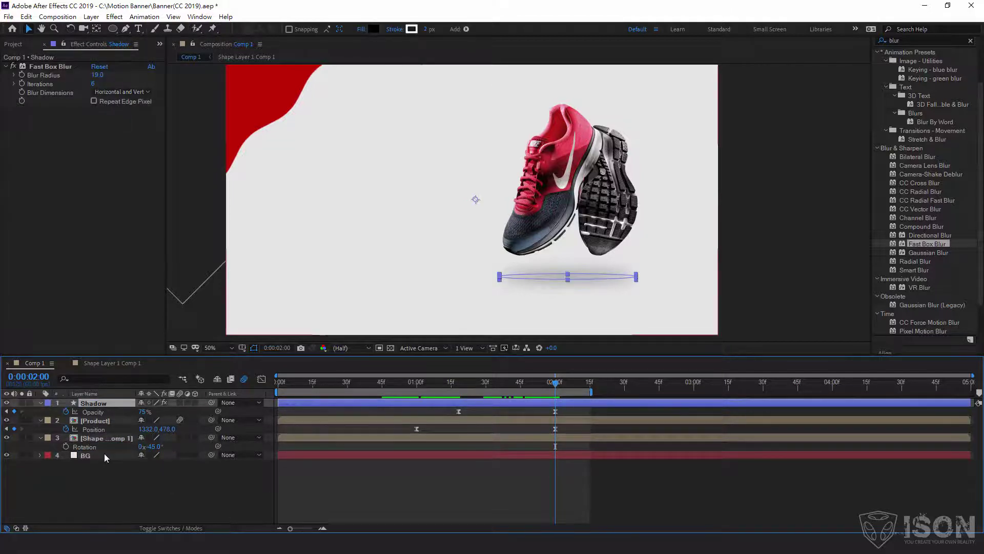
# Duplicate the BG layer and lock the original BG below it
pyautogui.click(97, 455)
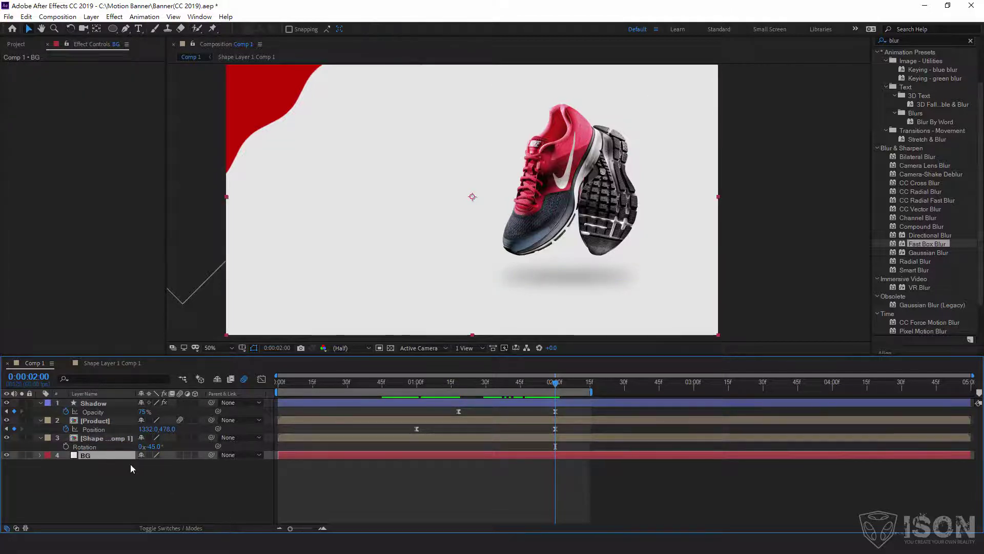
pyautogui.hotkey('ctrl', 'd')
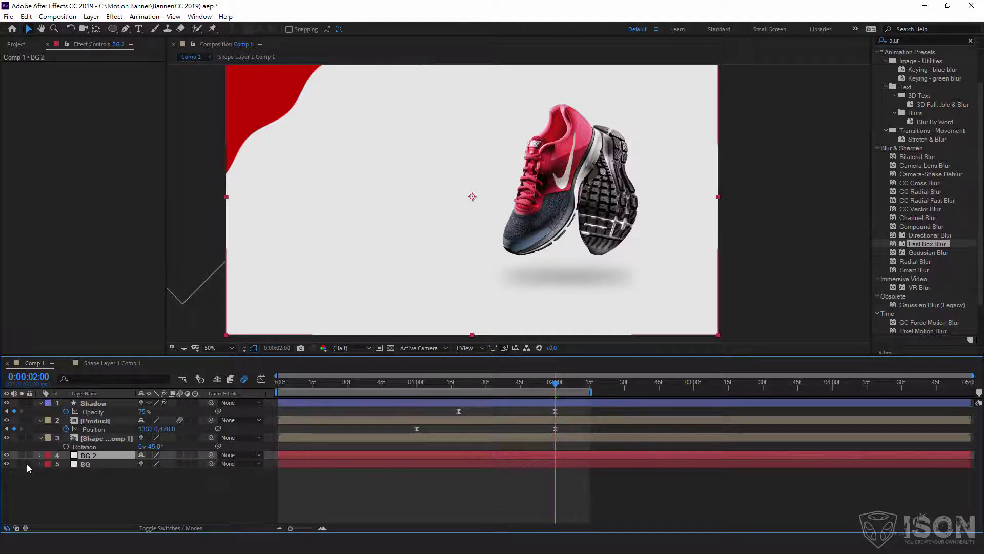
pyautogui.click(28, 464)
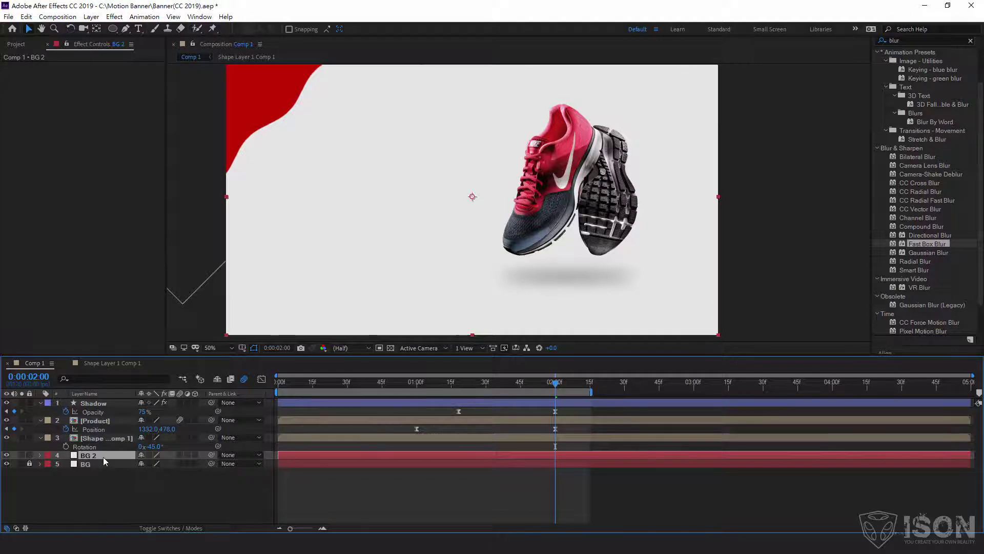
# Find Gradient Ramp by searching 'ramp' in Effects & Presets and apply it to BG 2
pyautogui.click(908, 41)
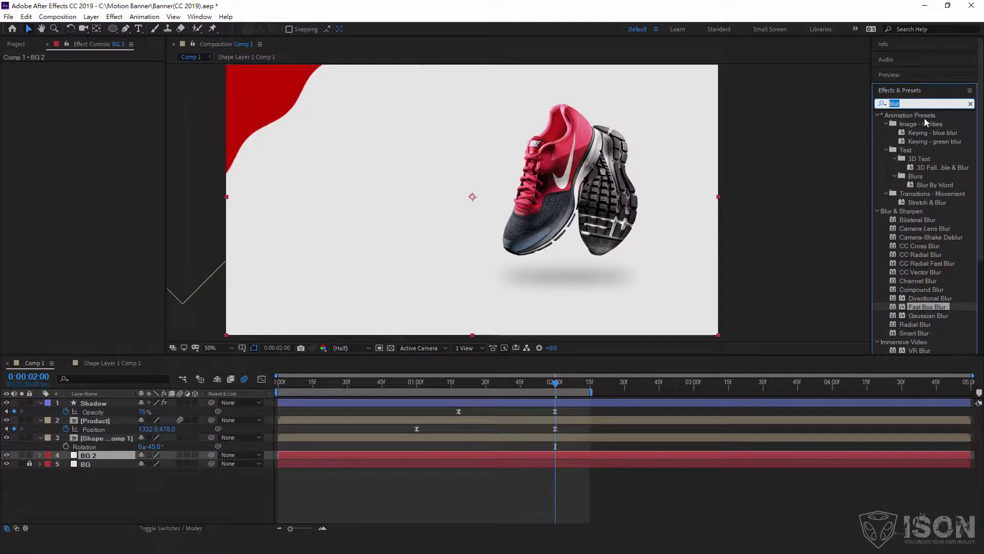
pyautogui.write('r')
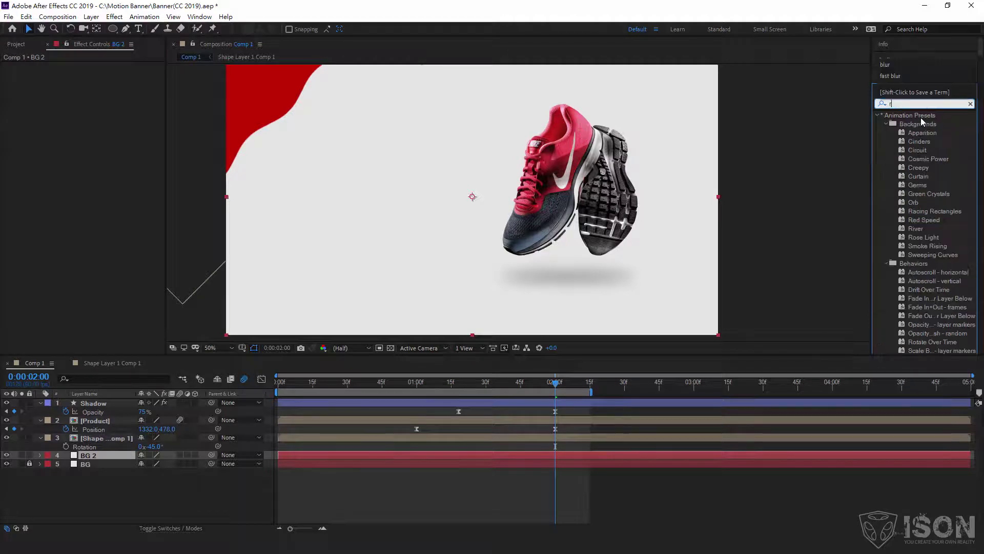
pyautogui.write('am')
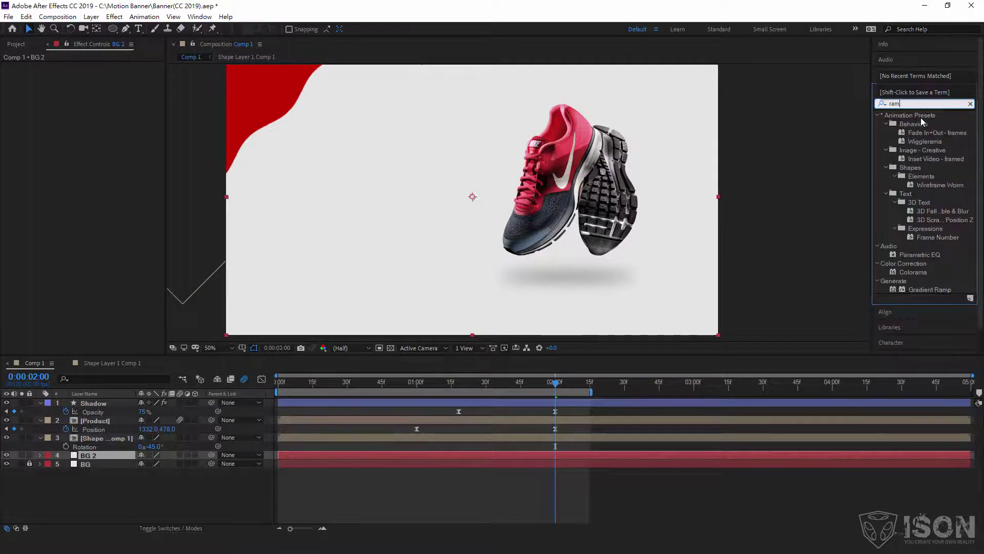
pyautogui.write('p')
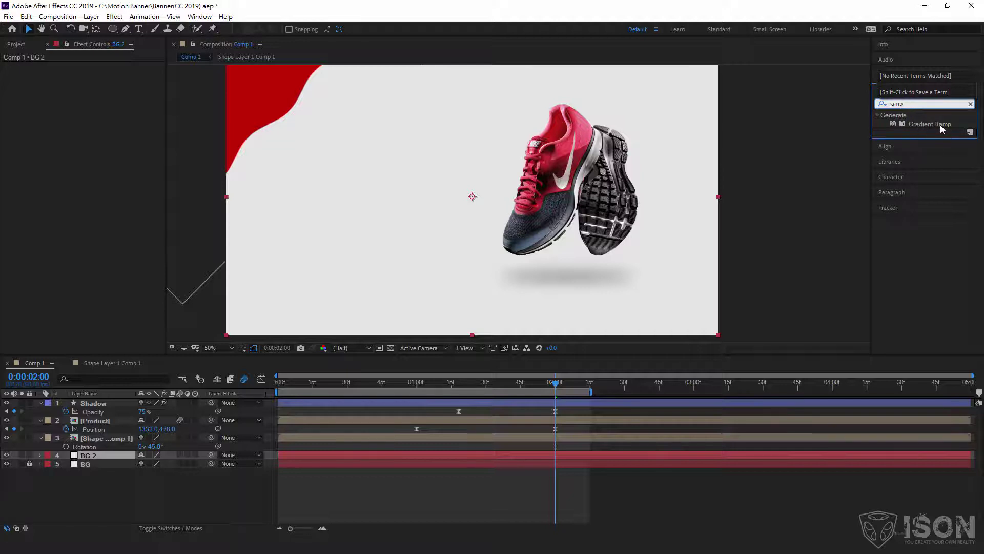
pyautogui.moveTo(928, 125)
pyautogui.mouseDown()
pyautogui.moveTo(919, 145)
pyautogui.moveTo(105, 454)
pyautogui.mouseUp()
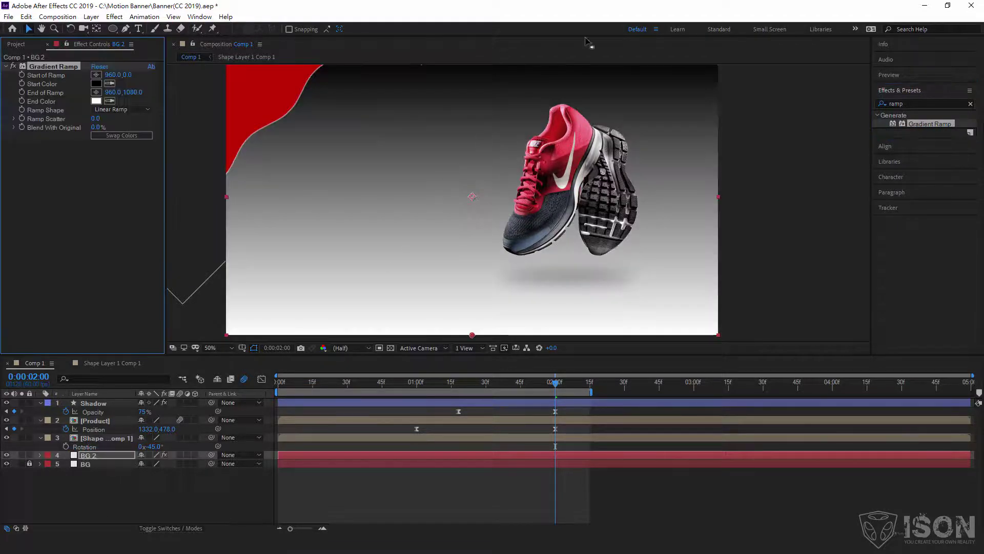
# Set the ramp's Start Color to yellow FAE000 and End Color to magenta D700F0
pyautogui.click(97, 84)
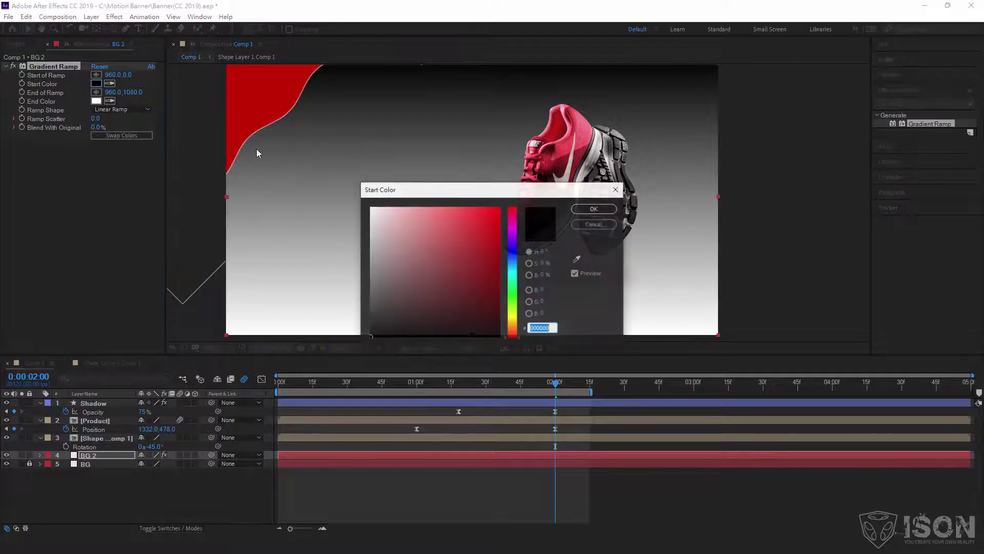
pyautogui.moveTo(515, 276); pyautogui.dragTo(515, 307)
pyautogui.moveTo(488, 226); pyautogui.dragTo(500, 209)
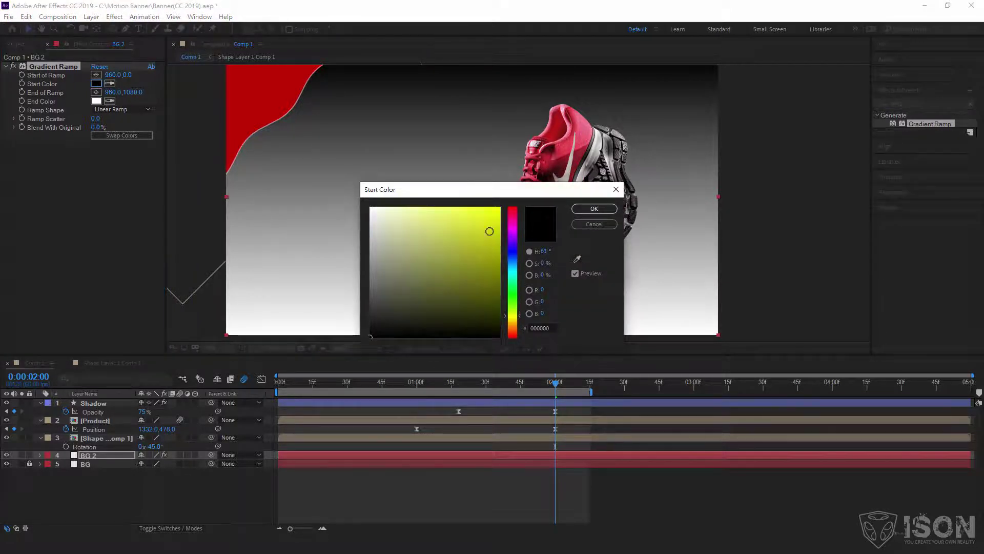
pyautogui.moveTo(515, 316); pyautogui.dragTo(515, 319)
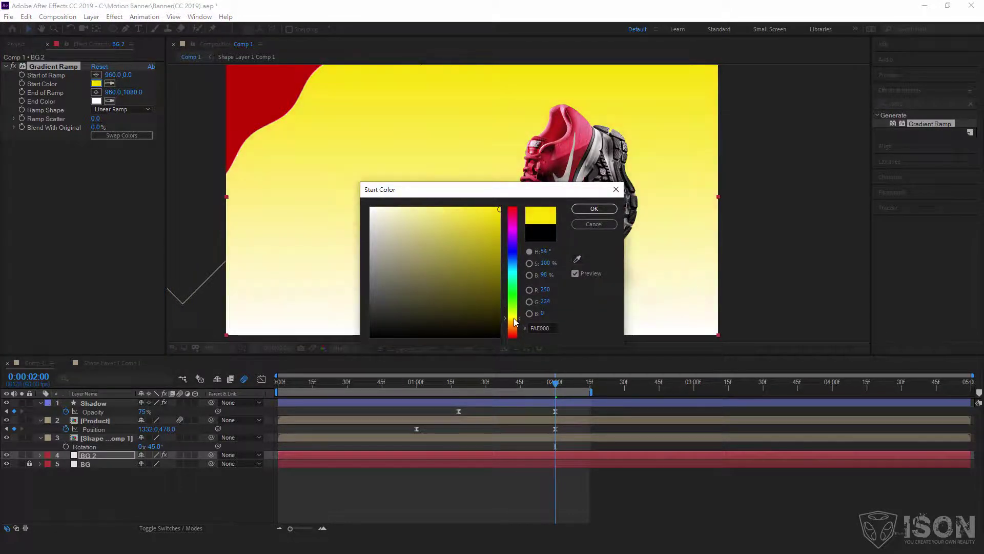
pyautogui.click(613, 210)
pyautogui.click(97, 101)
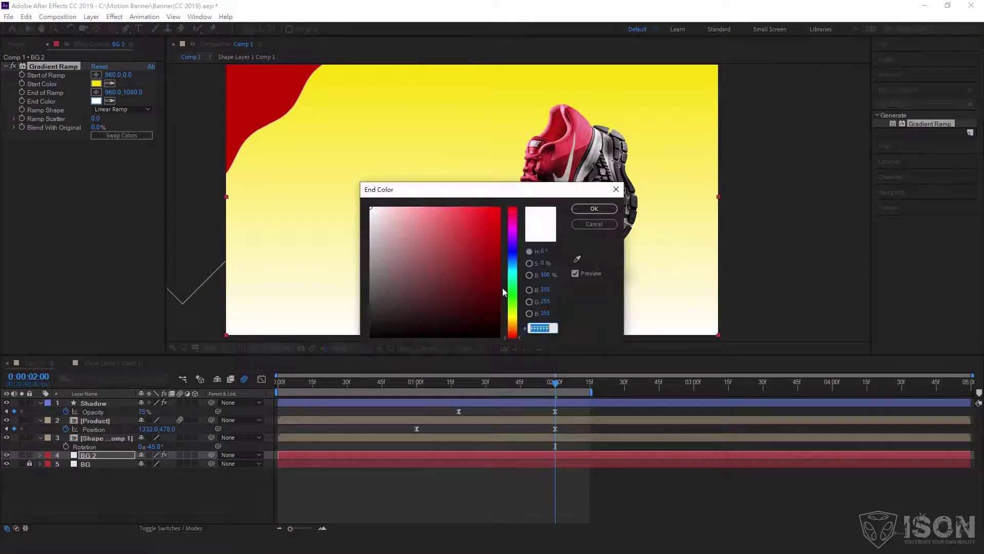
pyautogui.moveTo(513, 314)
pyautogui.mouseDown()
pyautogui.moveTo(515, 227)
pyautogui.moveTo(500, 214)
pyautogui.moveTo(516, 231)
pyautogui.mouseUp()
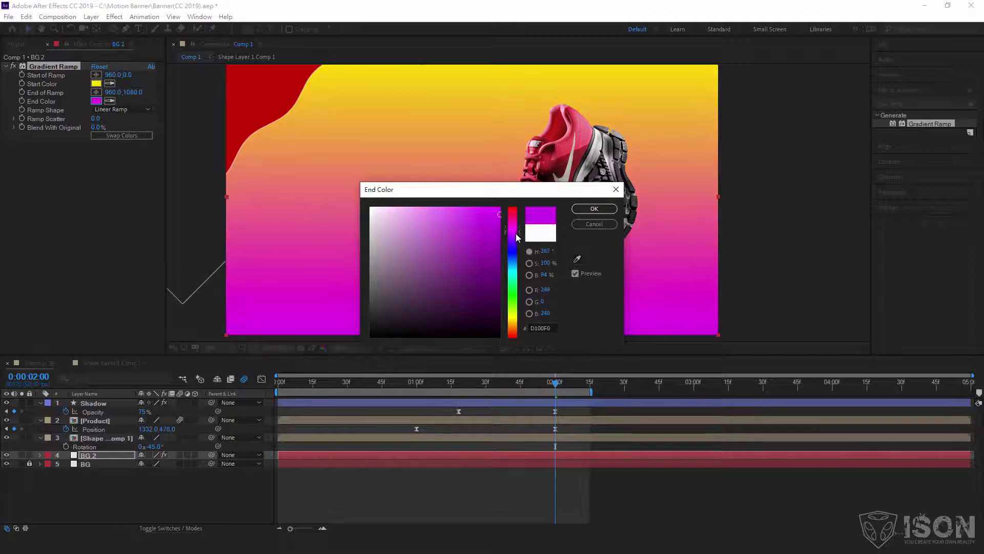
pyautogui.click(580, 210)
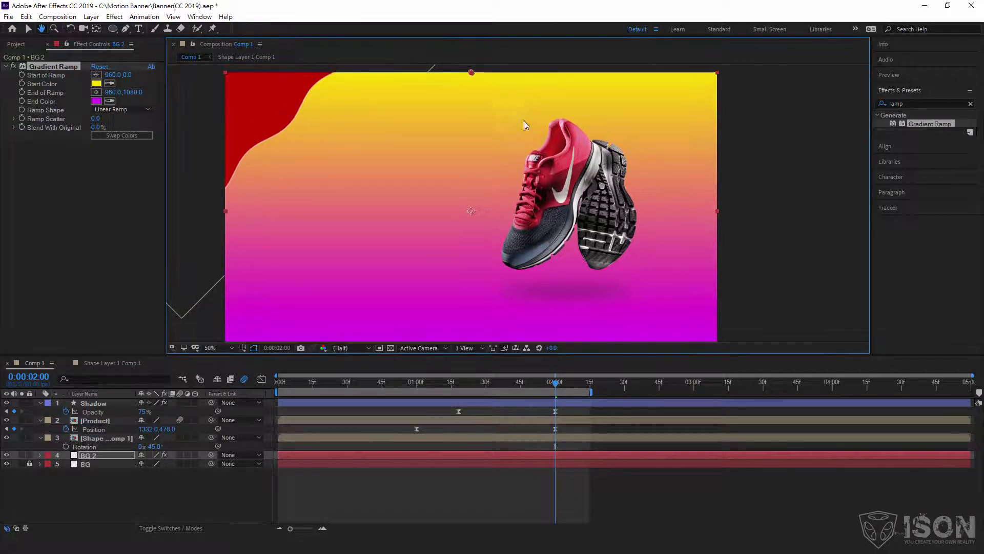
# Move the gradient's start and end points and switch the ramp shape to radial
pyautogui.scroll(-1, 521, 122)
pyautogui.scroll(2, 512, 136)
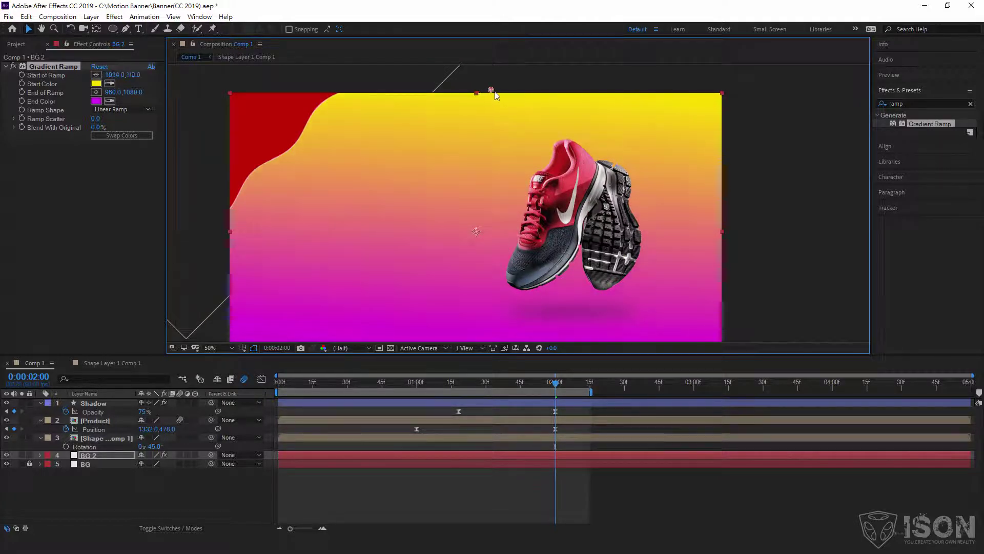
pyautogui.moveTo(476, 94)
pyautogui.mouseDown()
pyautogui.moveTo(419, 251)
pyautogui.moveTo(377, 140)
pyautogui.mouseUp()
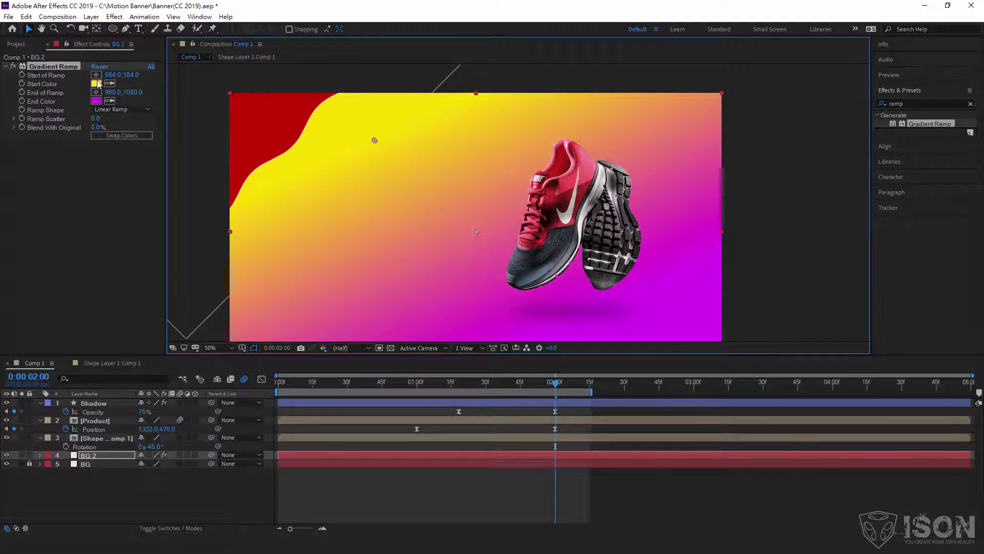
pyautogui.scroll(-2, 460, 323)
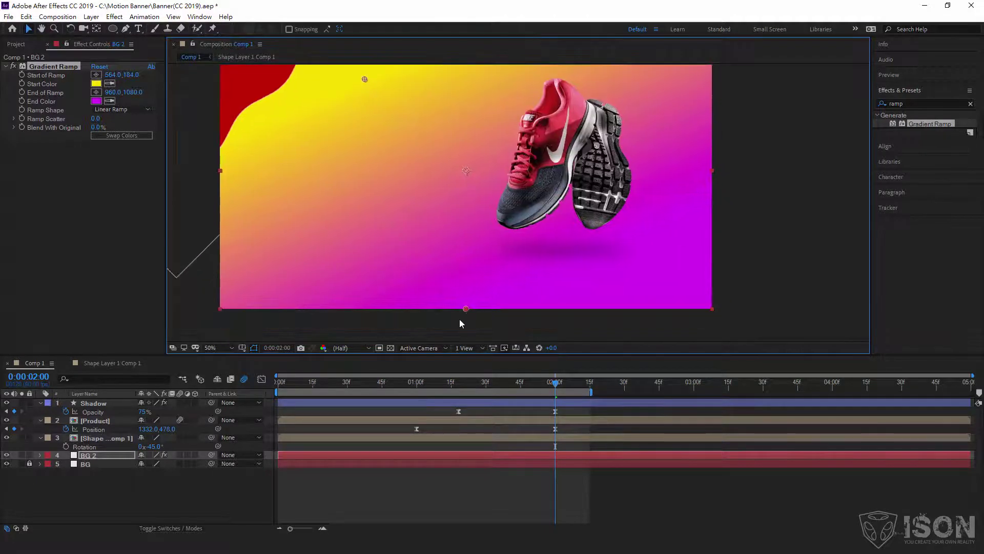
pyautogui.moveTo(466, 309)
pyautogui.mouseDown()
pyautogui.moveTo(457, 231)
pyautogui.moveTo(418, 198)
pyautogui.mouseUp()
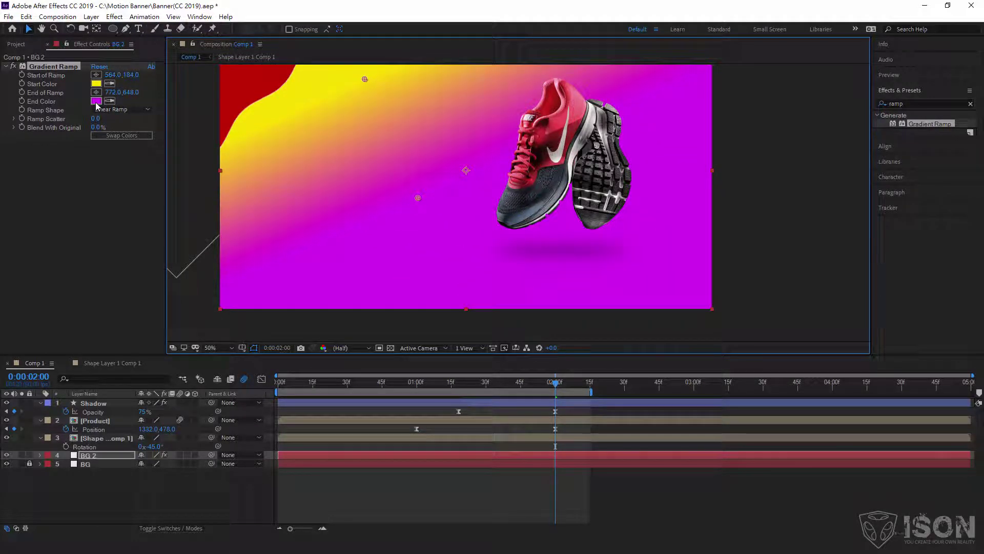
pyautogui.click(127, 109)
pyautogui.click(135, 132)
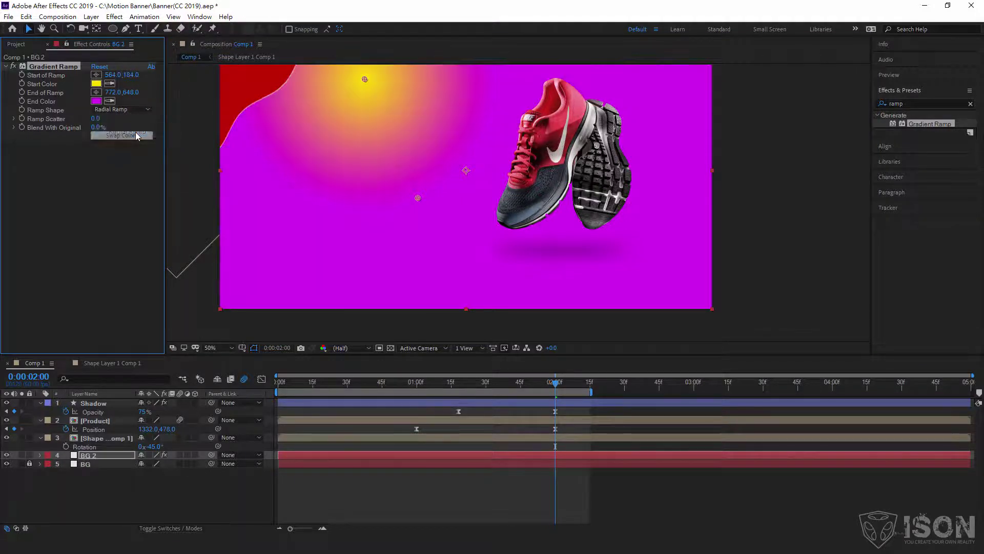
pyautogui.moveTo(364, 79); pyautogui.dragTo(352, 131)
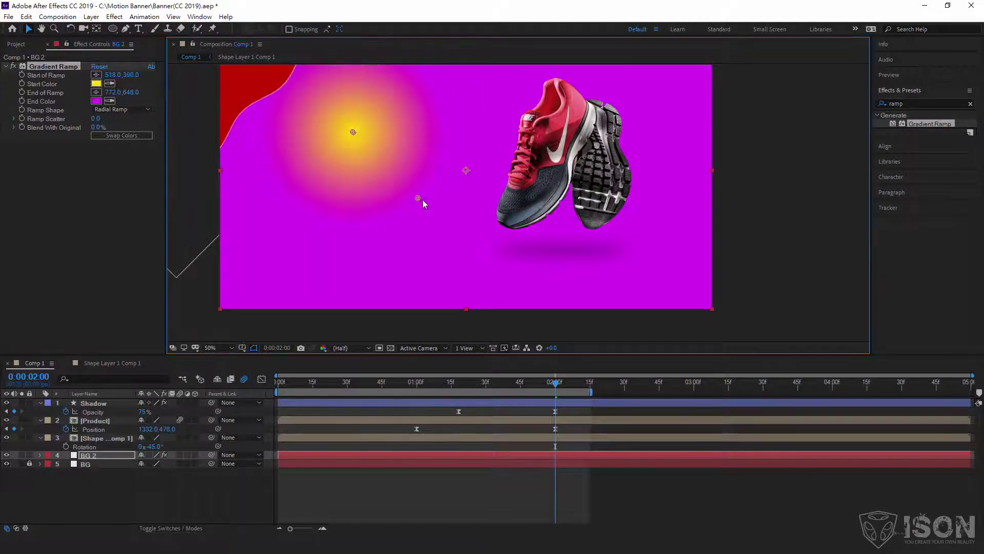
pyautogui.moveTo(418, 199); pyautogui.dragTo(743, 311)
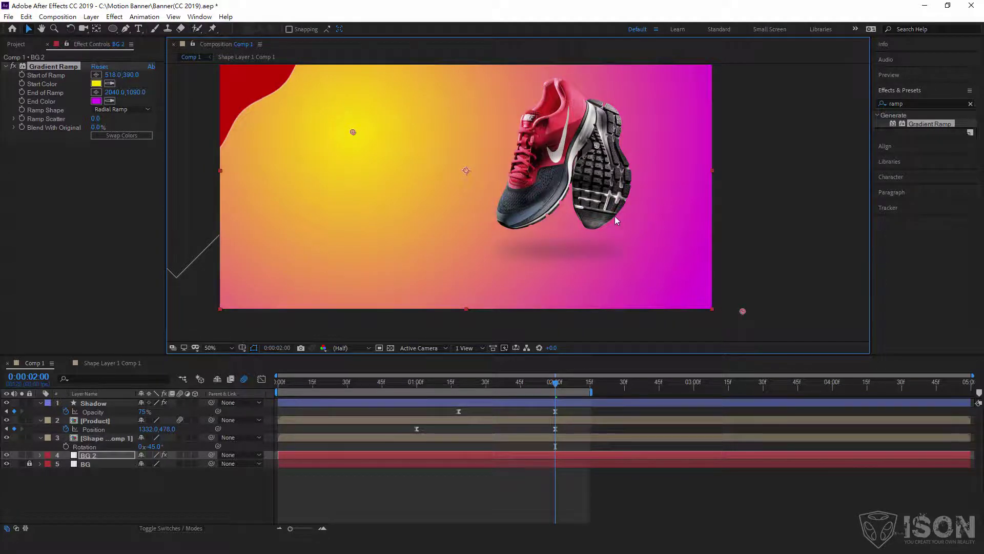
# Toggle Swap Colors several times, then reset Gradient Ramp to its linear black-to-white defaults
pyautogui.click(122, 136)
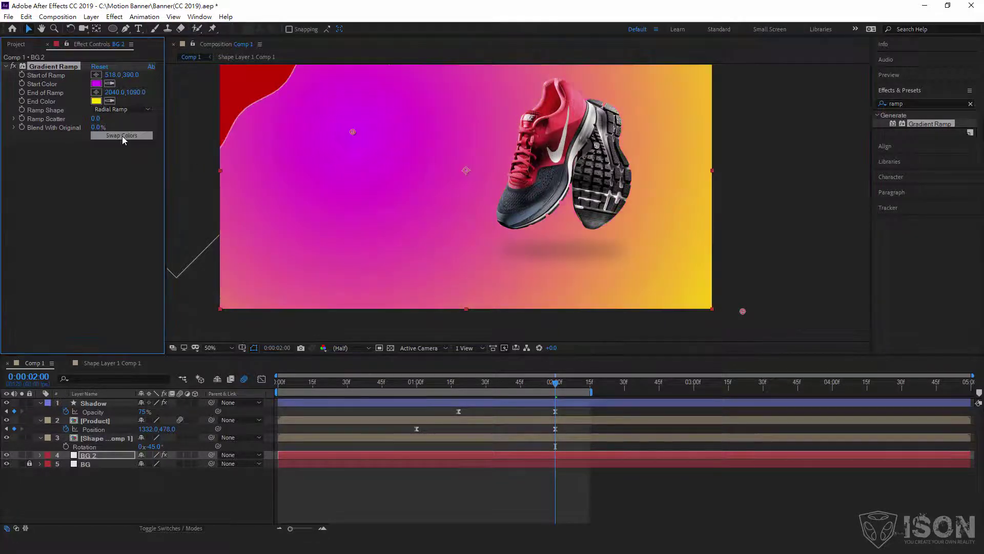
pyautogui.click(122, 136)
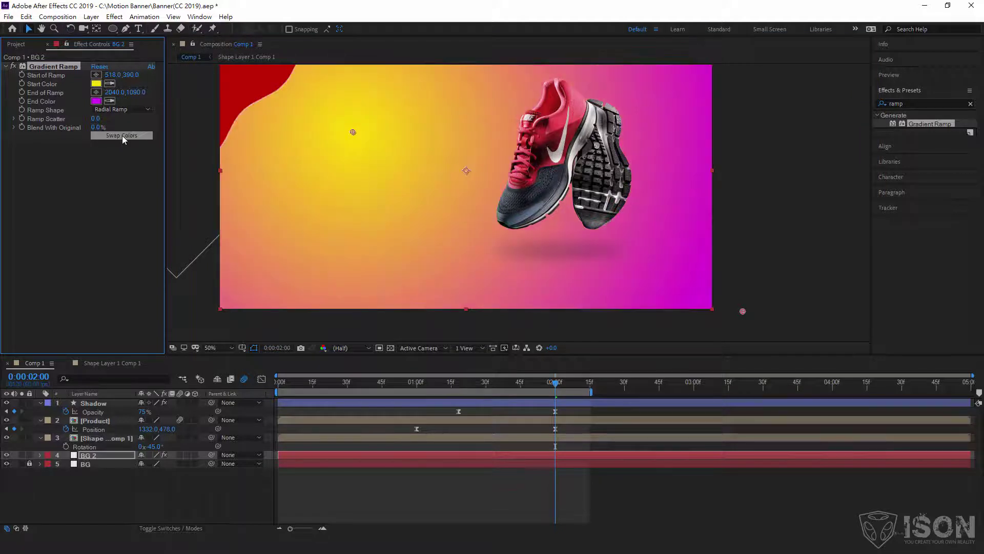
pyautogui.click(122, 135)
pyautogui.click(122, 136)
pyautogui.click(122, 135)
pyautogui.click(122, 135)
pyautogui.click(132, 110)
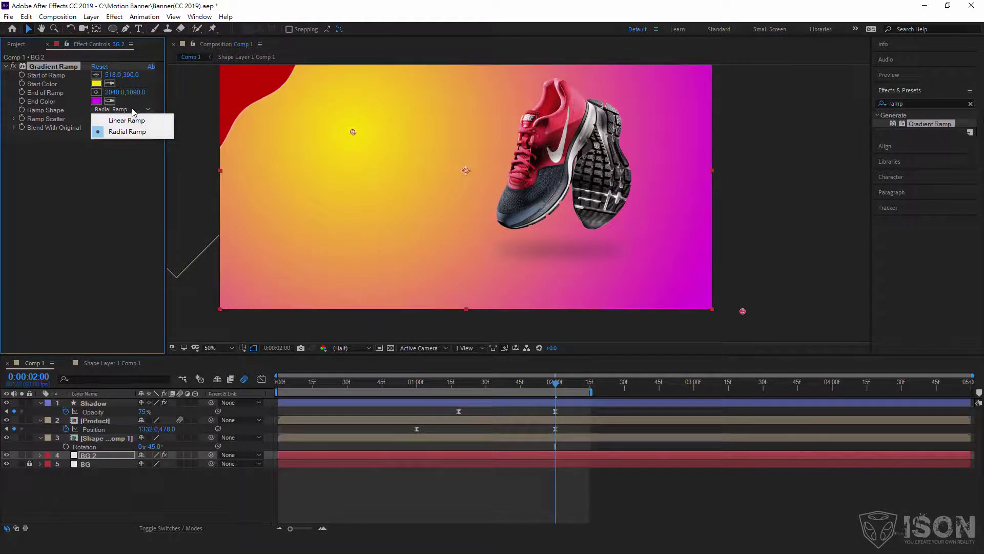
pyautogui.click(157, 80)
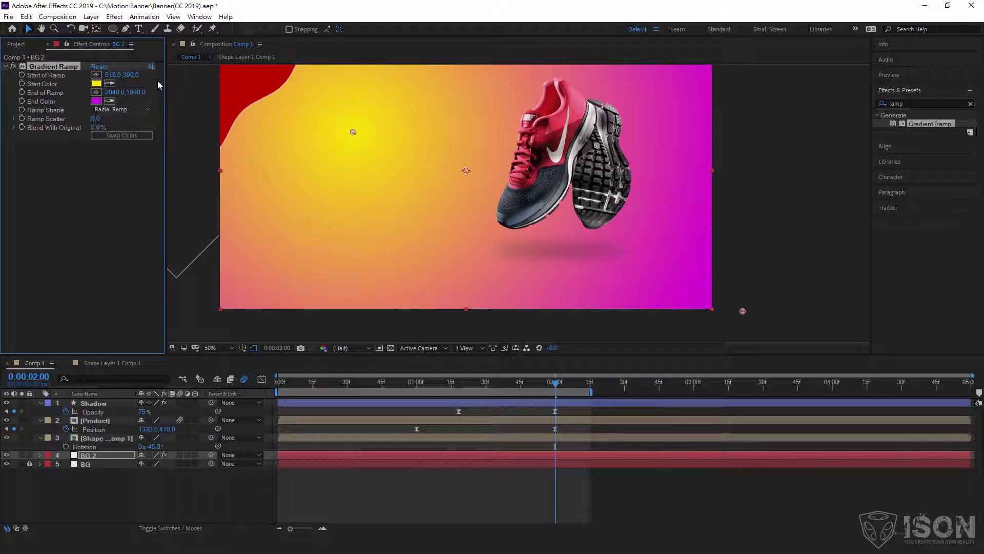
pyautogui.click(100, 66)
pyautogui.moveTo(474, 131); pyautogui.dragTo(473, 154)
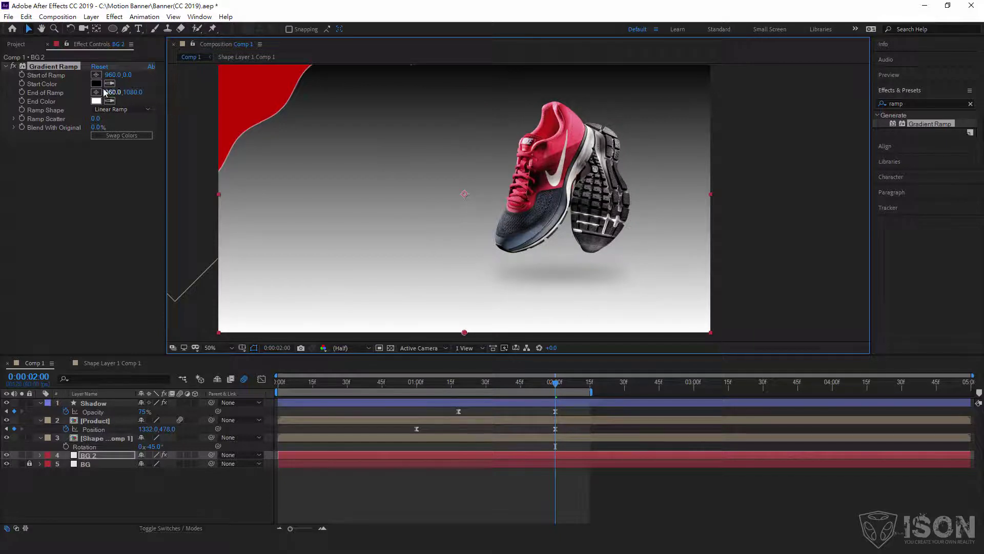
# Set the gradient's Start Color to yellow FFD200
pyautogui.click(96, 84)
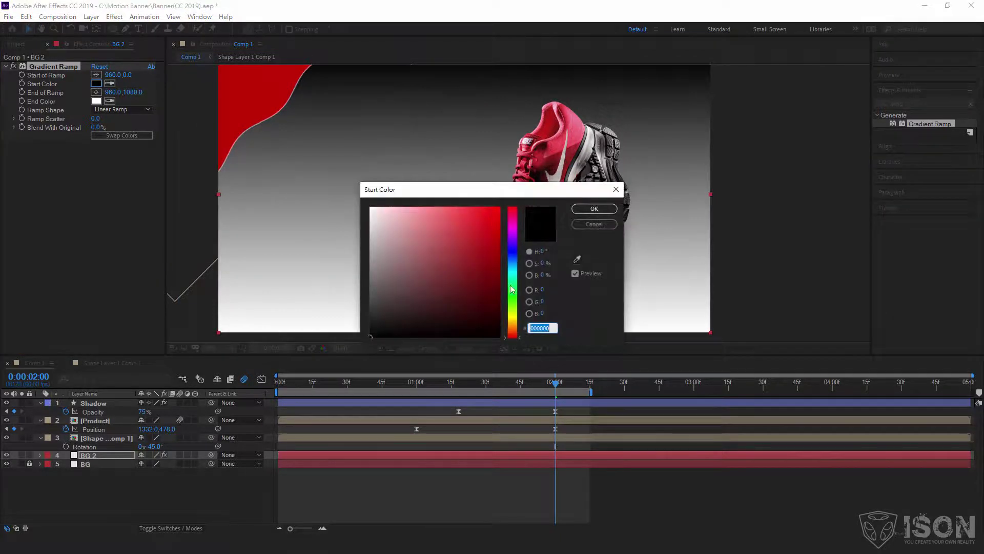
pyautogui.moveTo(513, 289); pyautogui.dragTo(513, 314)
pyautogui.moveTo(484, 229); pyautogui.dragTo(499, 207)
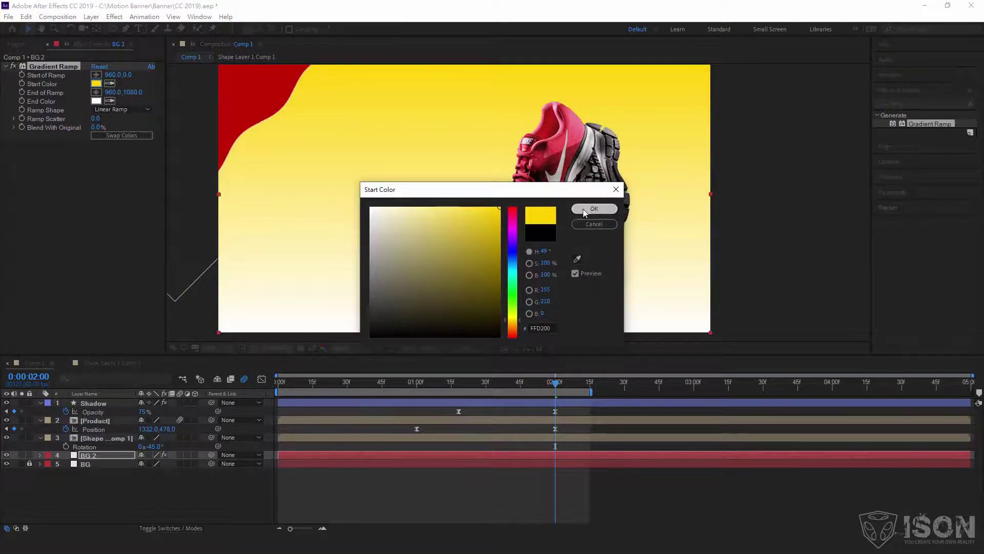
pyautogui.click(583, 208)
# Set the gradient's End Color to bright magenta DA00BE
pyautogui.click(96, 101)
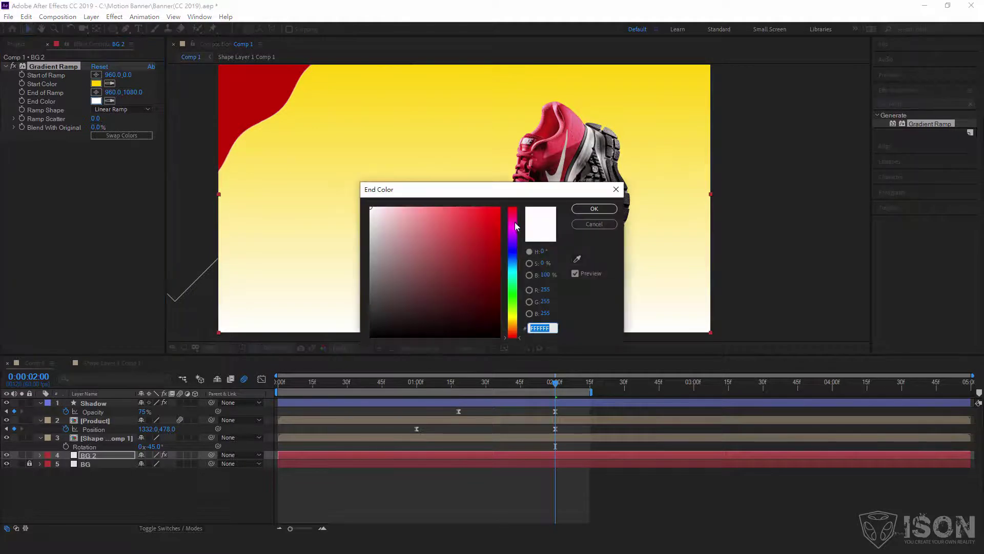
pyautogui.moveTo(516, 226); pyautogui.dragTo(514, 223)
pyautogui.click(500, 246)
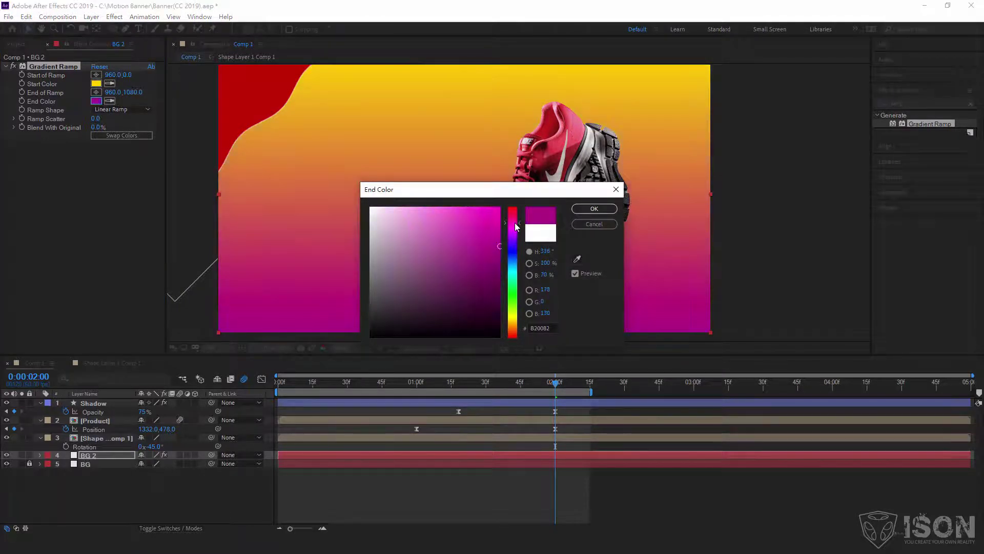
pyautogui.click(503, 226)
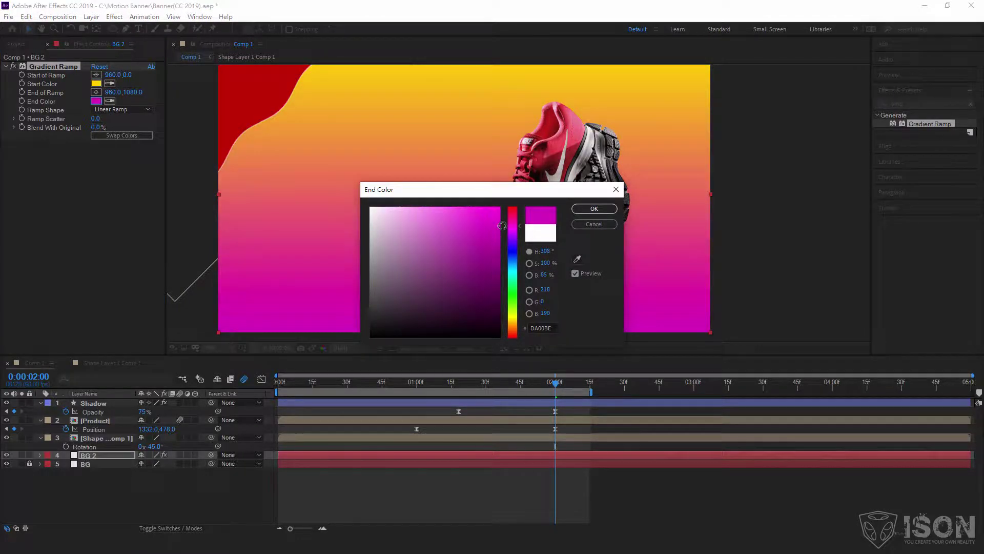
pyautogui.click(586, 209)
pyautogui.click(293, 218)
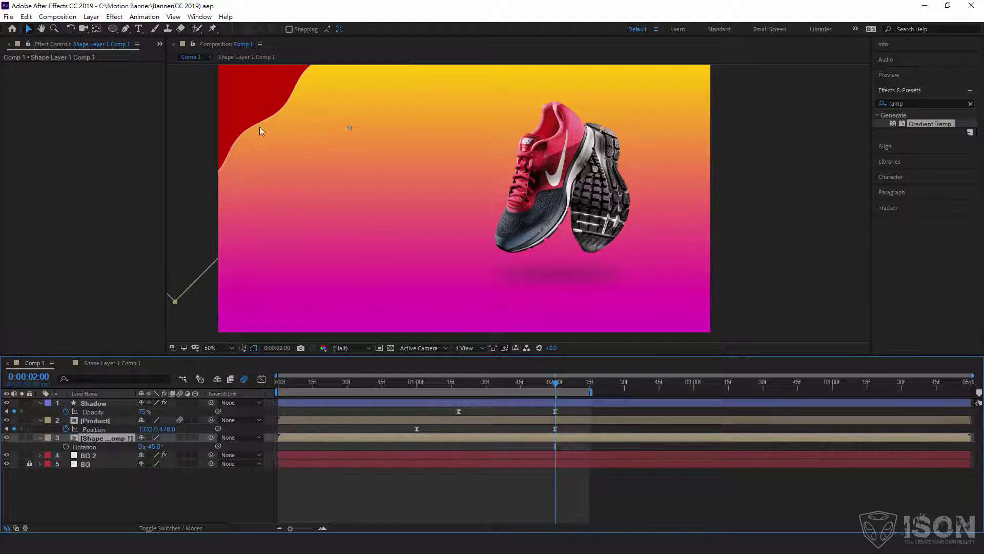
# Inside the Shape Layer 1 Comp 1 precomp, set the red wavy shape's stroke to None, then return to Comp 1
pyautogui.doubleClick(75, 436)
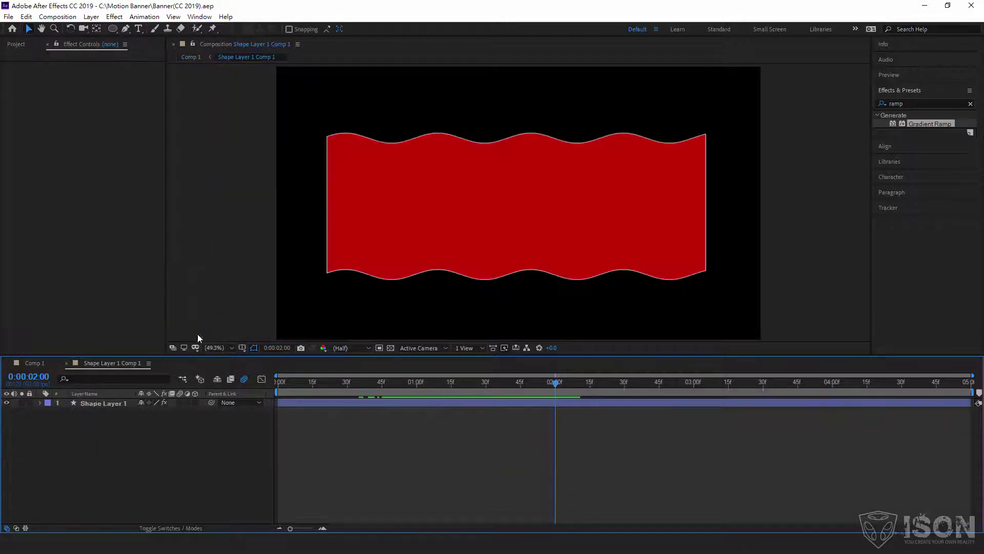
pyautogui.click(454, 165)
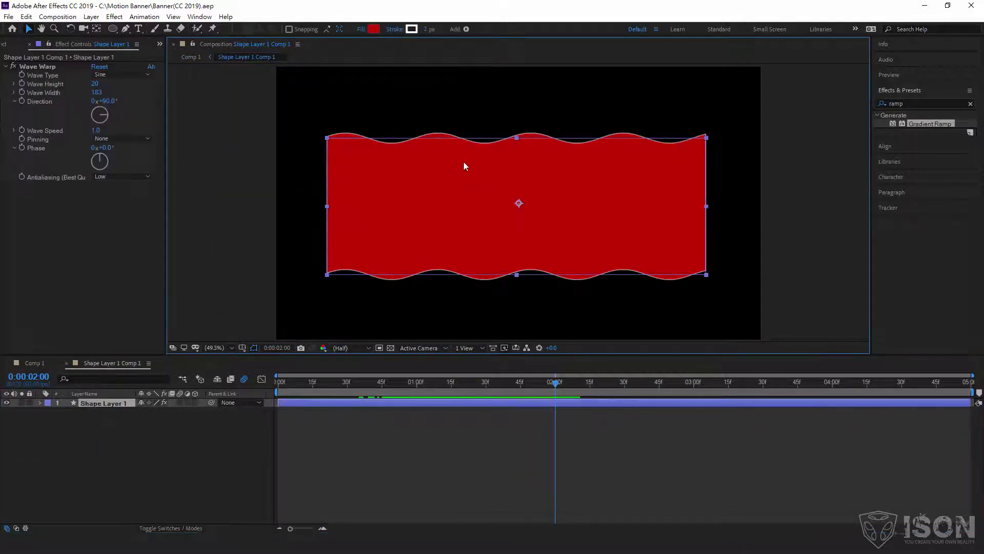
pyautogui.click(395, 29)
pyautogui.click(440, 243)
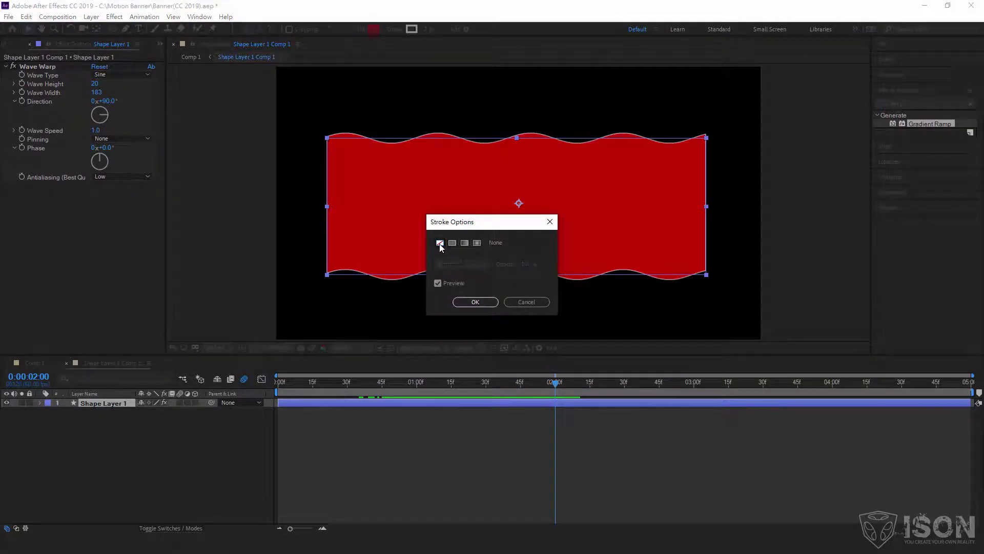
pyautogui.click(484, 302)
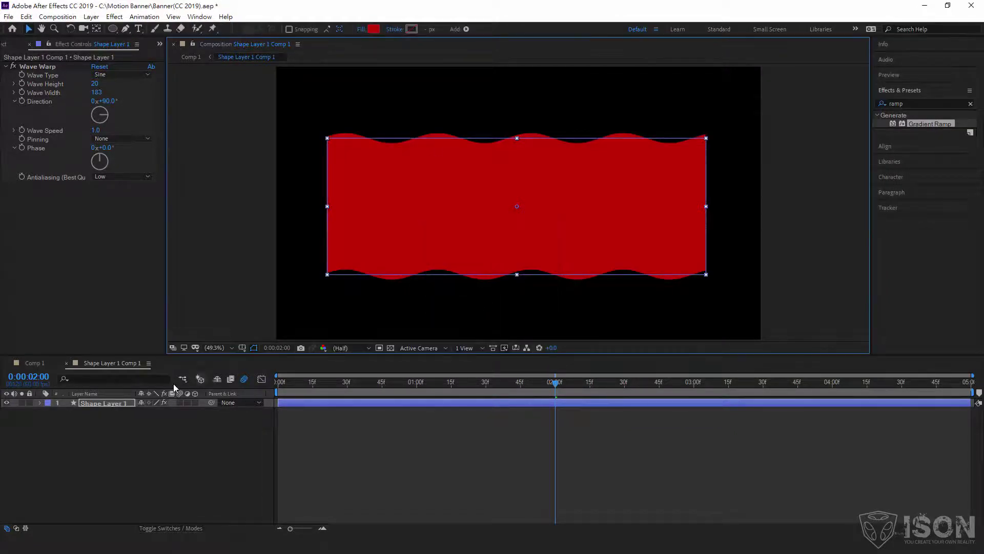
pyautogui.click(38, 364)
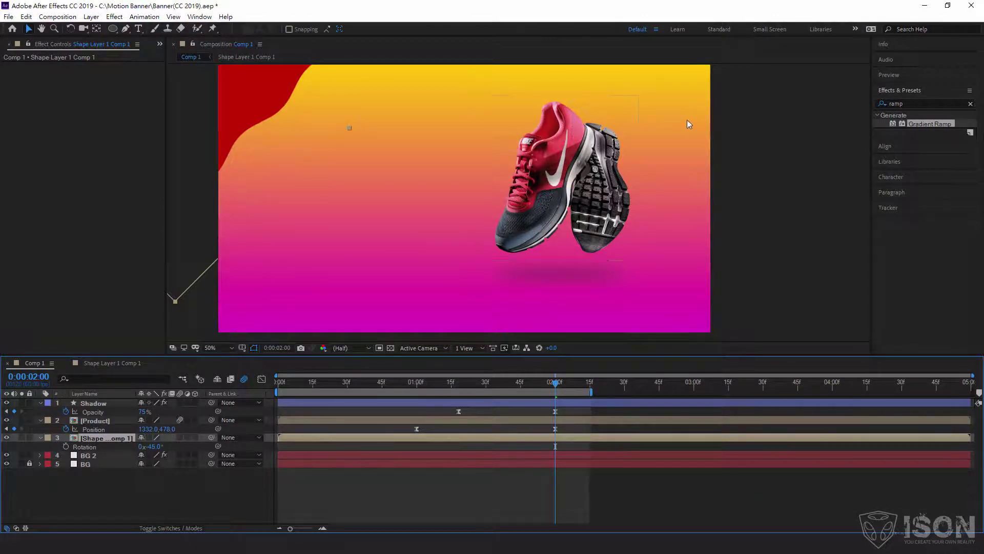
# Draw a closed four-point Pen mask on BG 2 around the right side of the frame
pyautogui.click(95, 456)
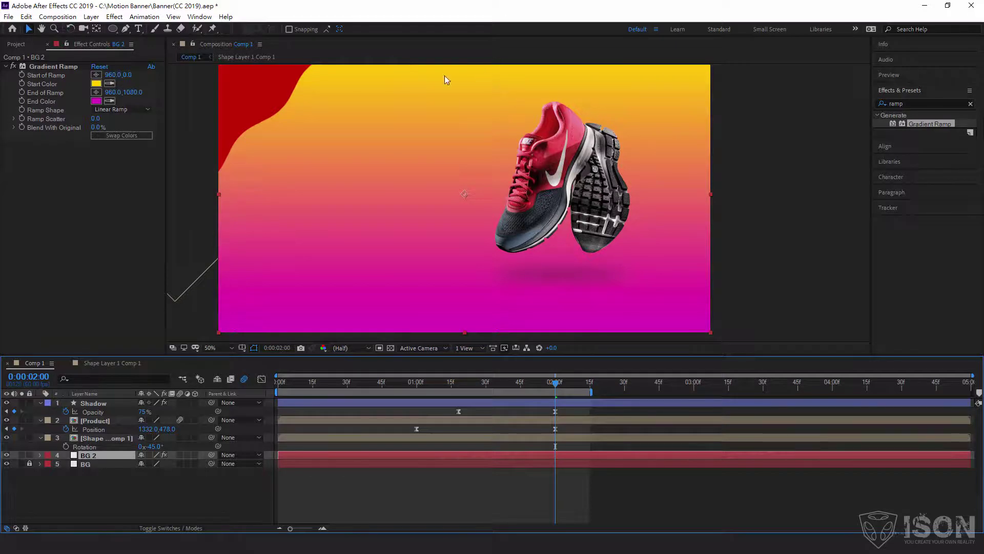
pyautogui.click(90, 463)
pyautogui.click(90, 455)
pyautogui.moveTo(125, 28); pyautogui.dragTo(156, 30)
pyautogui.click(156, 29)
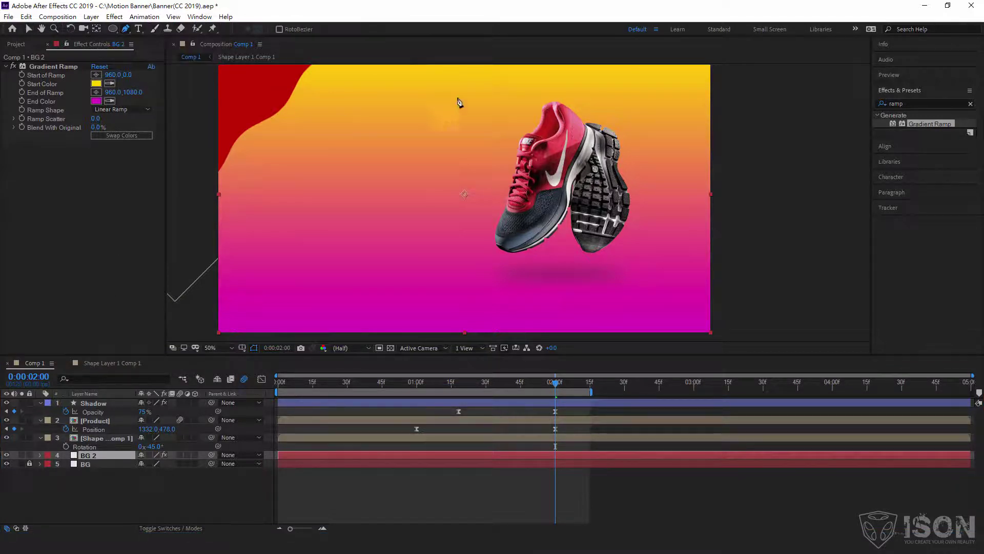
pyautogui.click(263, 70)
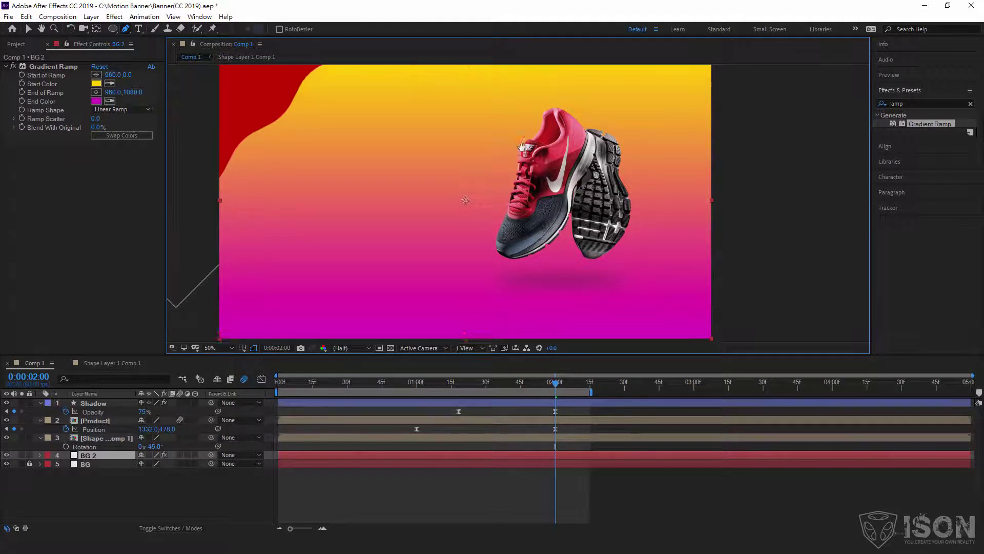
pyautogui.press(',')
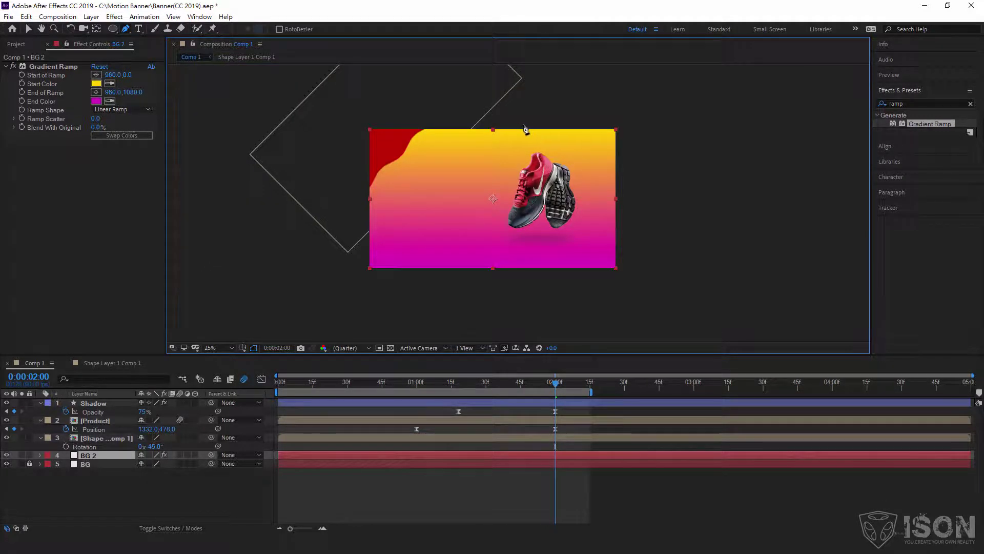
pyautogui.click(523, 125)
pyautogui.click(477, 274)
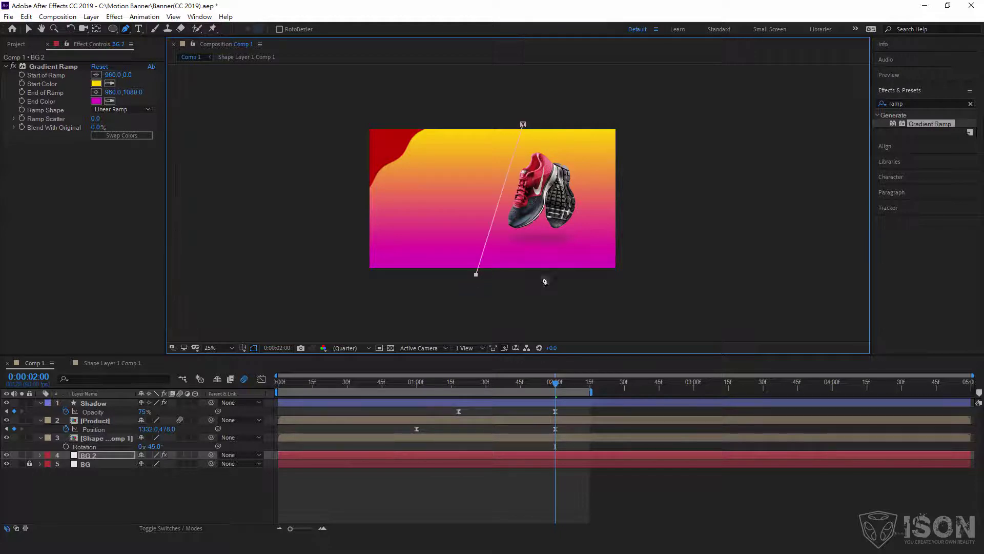
pyautogui.click(623, 277)
pyautogui.click(626, 125)
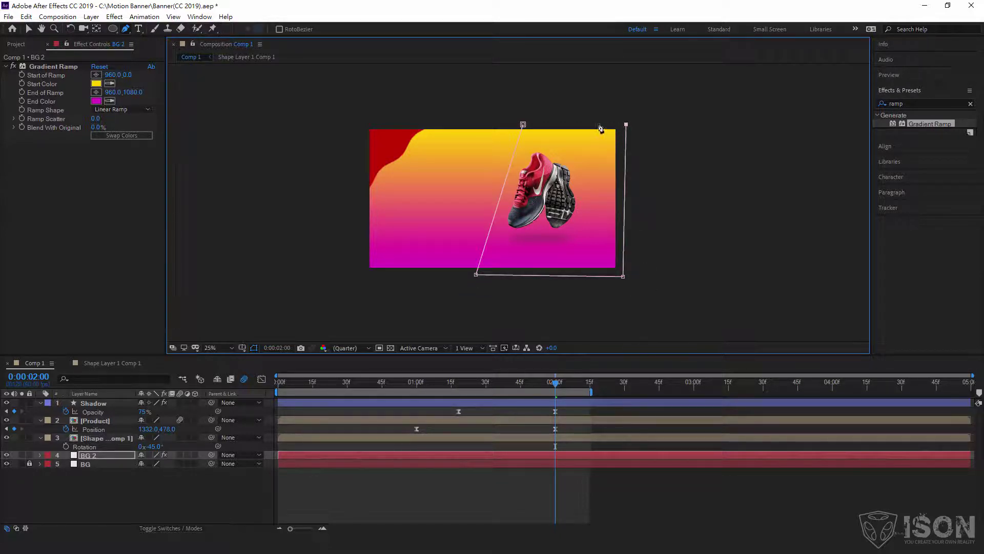
pyautogui.click(523, 124)
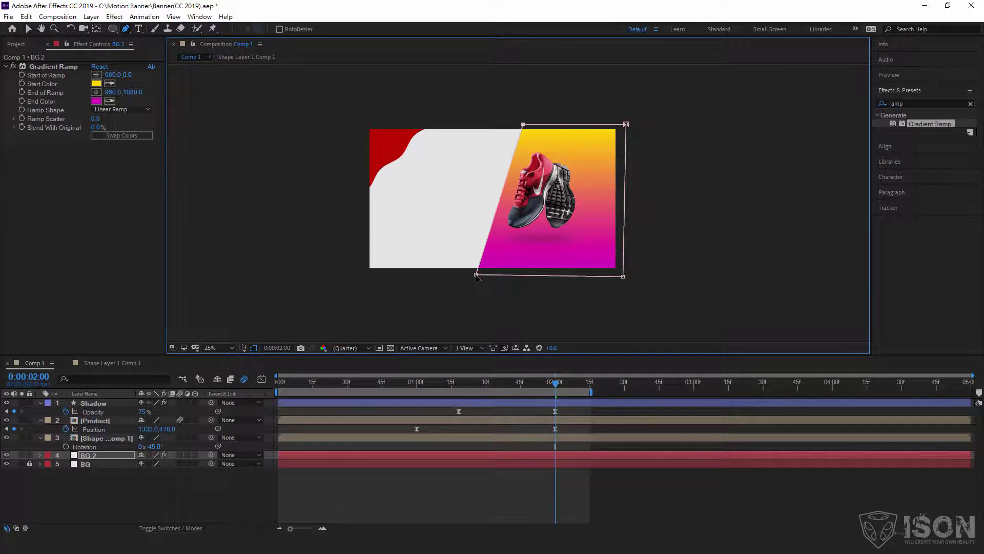
# Nudge the mask's corner vertices to refine the slanted left edge of the panel
pyautogui.moveTo(476, 275); pyautogui.dragTo(475, 277)
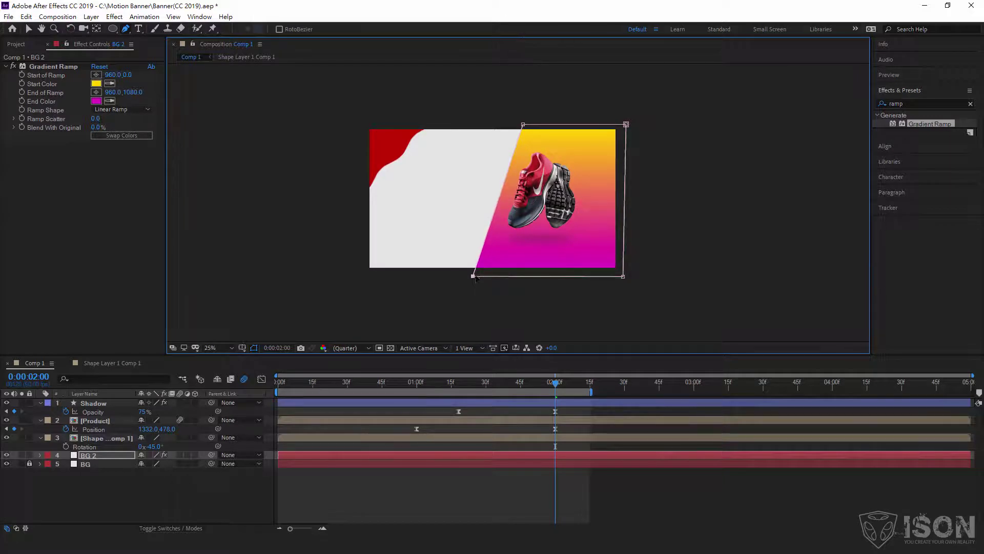
pyautogui.moveTo(523, 125); pyautogui.dragTo(522, 125)
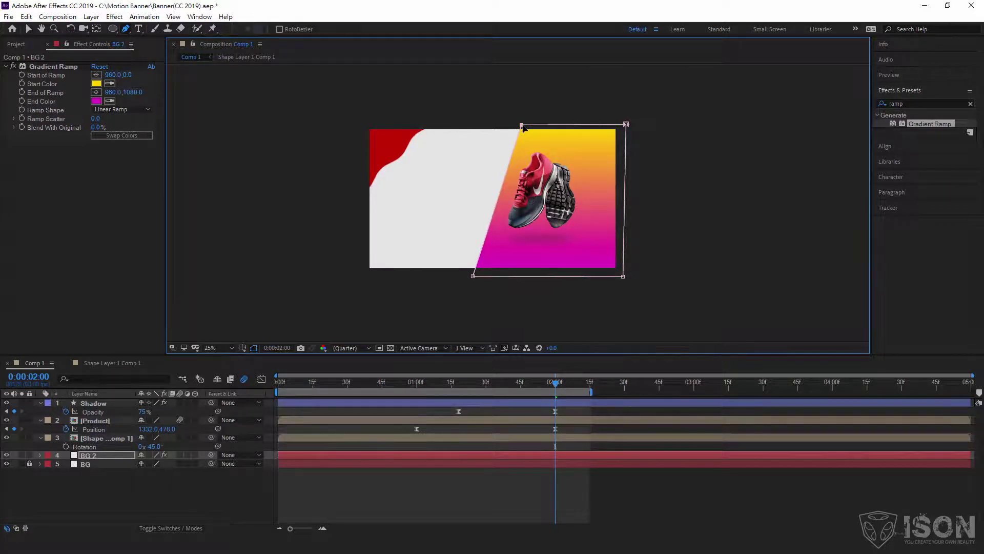
pyautogui.moveTo(626, 125); pyautogui.dragTo(623, 124)
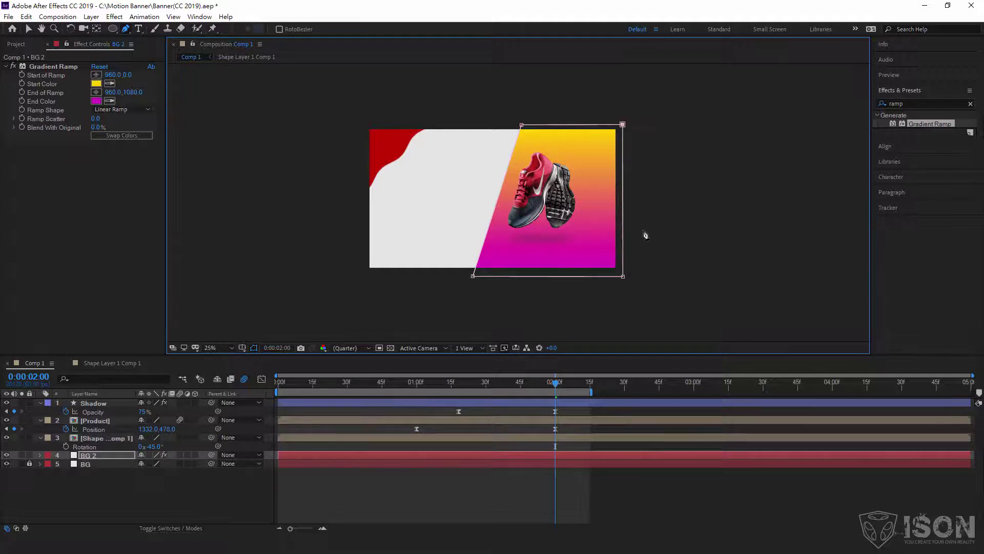
pyautogui.scroll(2, 550, 184)
pyautogui.scroll(-2, 546, 205)
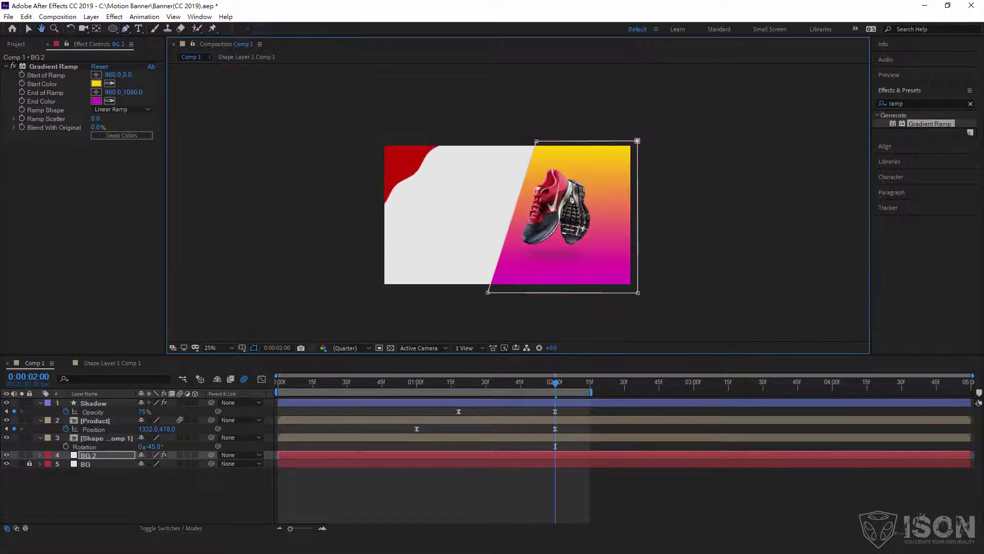
pyautogui.moveTo(536, 142); pyautogui.dragTo(526, 141)
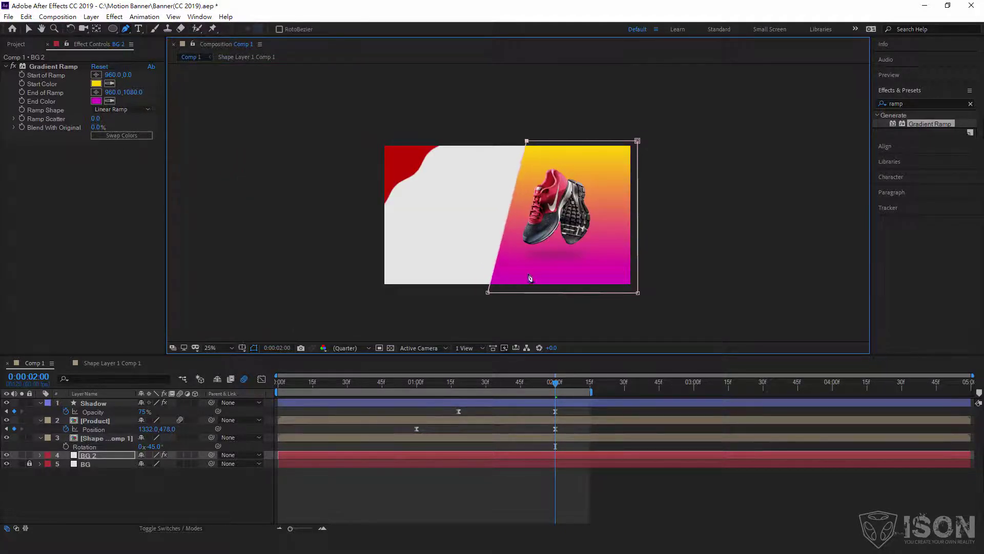
pyautogui.moveTo(488, 292); pyautogui.dragTo(479, 293)
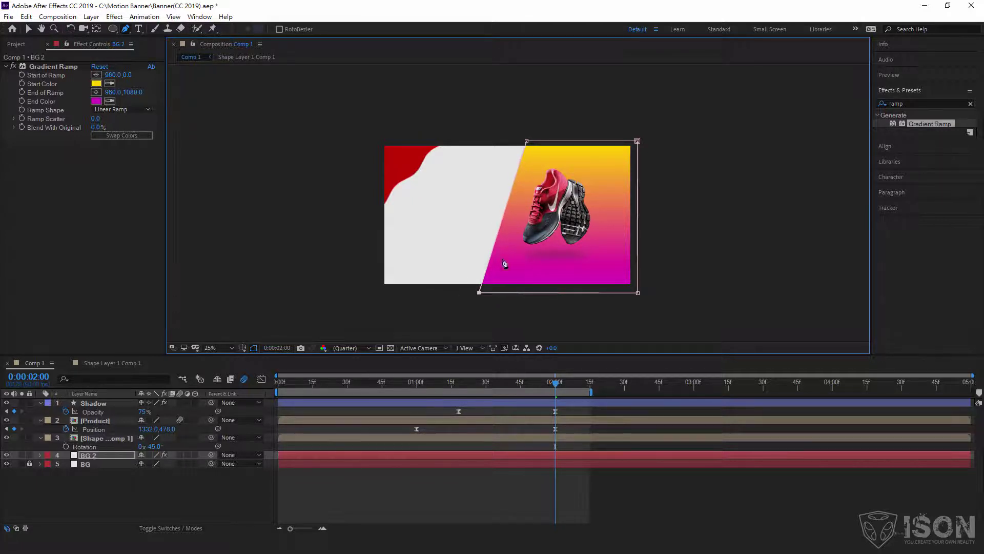
pyautogui.moveTo(481, 297); pyautogui.dragTo(479, 298)
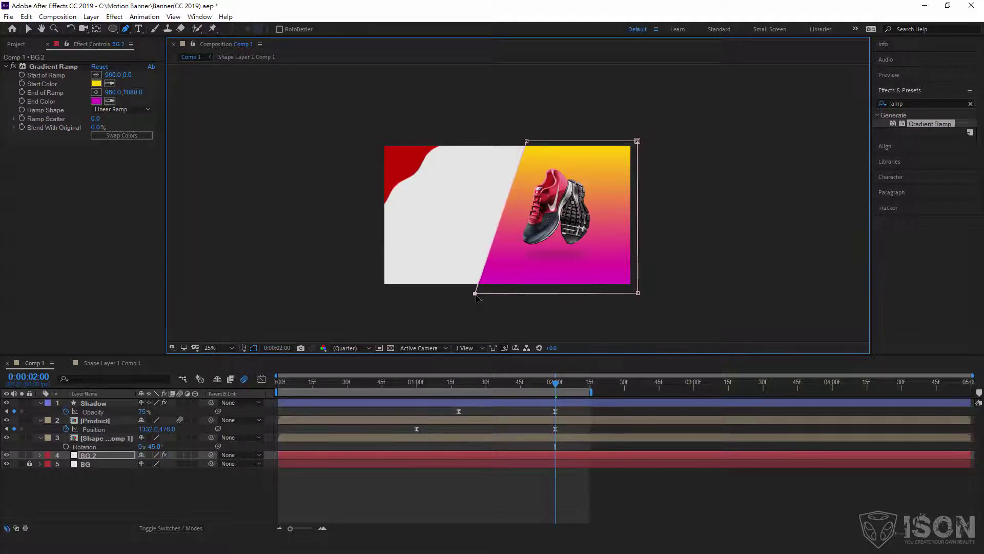
pyautogui.press('.')
pyautogui.press('.')
pyautogui.press(',')
# Copy the Gradient Ramp effect from BG 2 via Edit > Copy
pyautogui.click(28, 29)
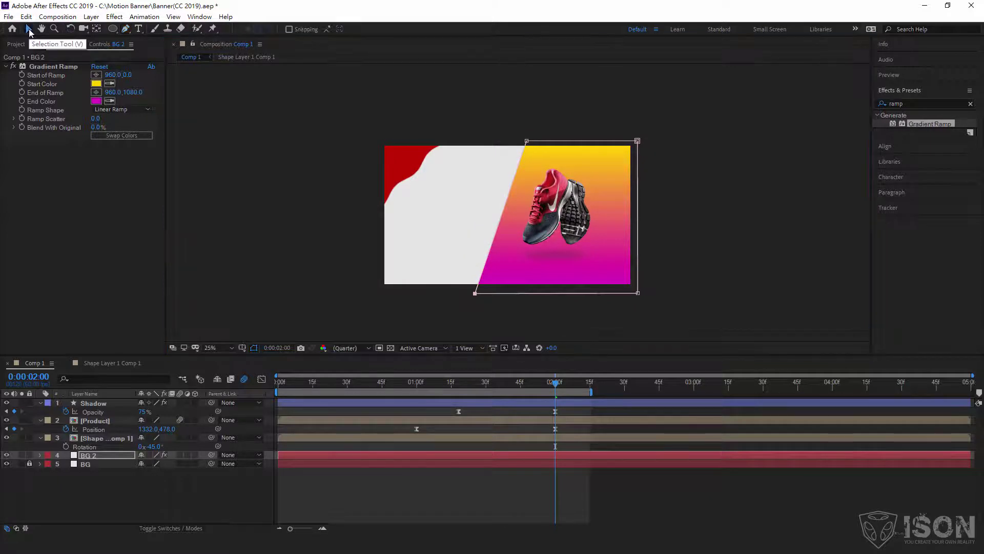
pyautogui.click(409, 167)
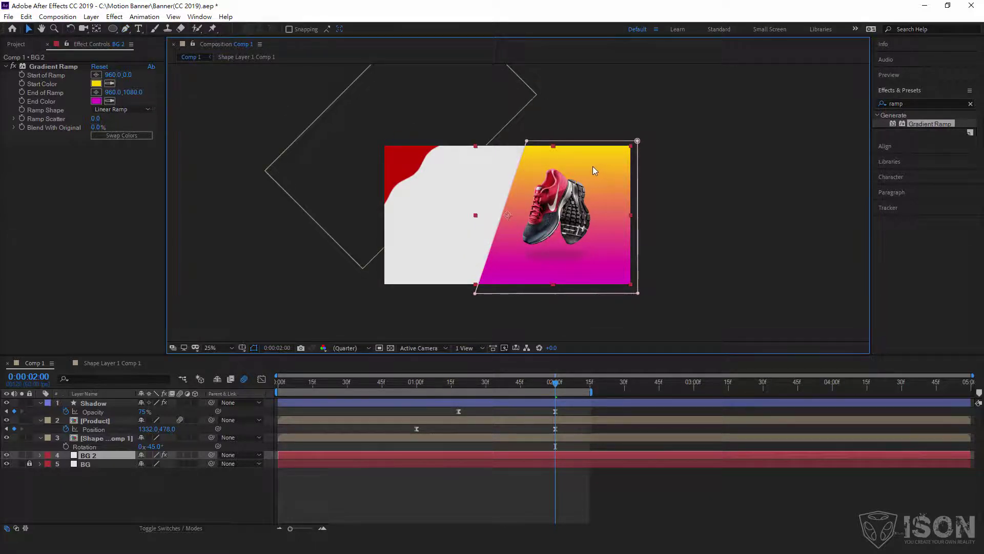
pyautogui.click(90, 484)
pyautogui.click(91, 454)
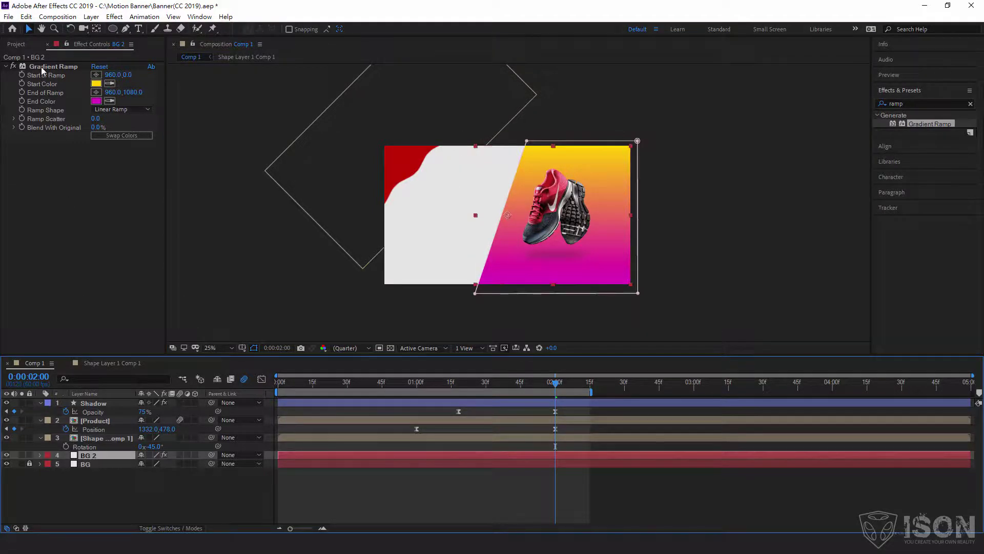
pyautogui.click(31, 69)
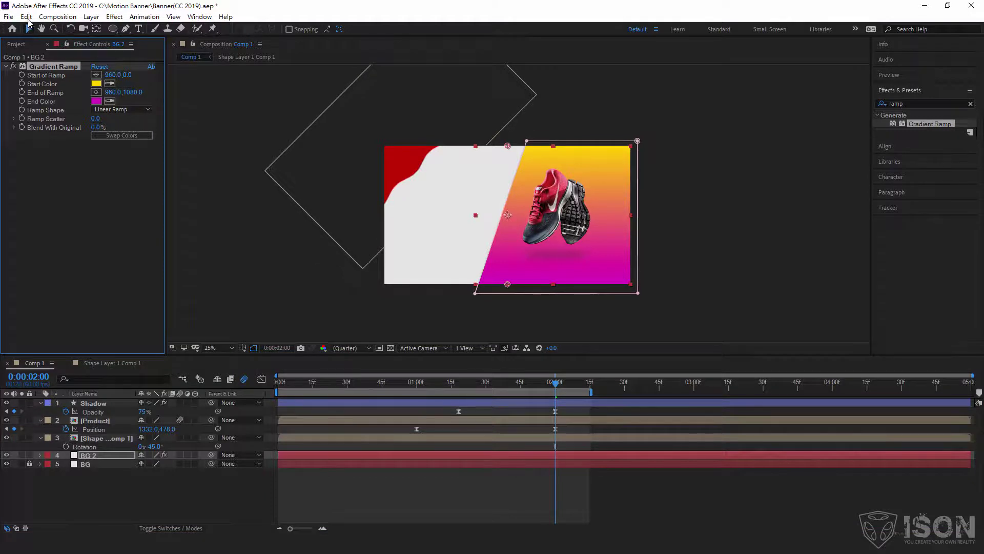
pyautogui.click(27, 18)
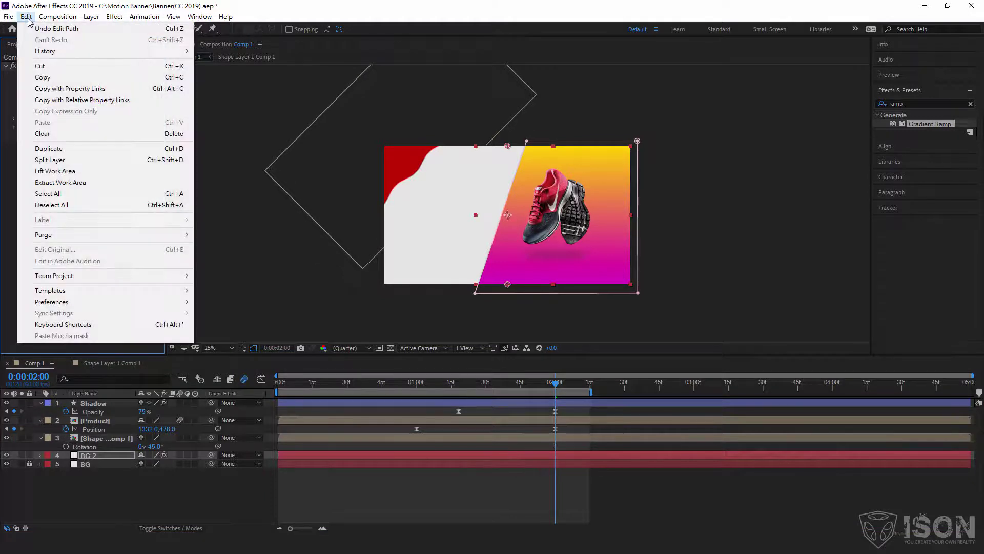
pyautogui.click(51, 82)
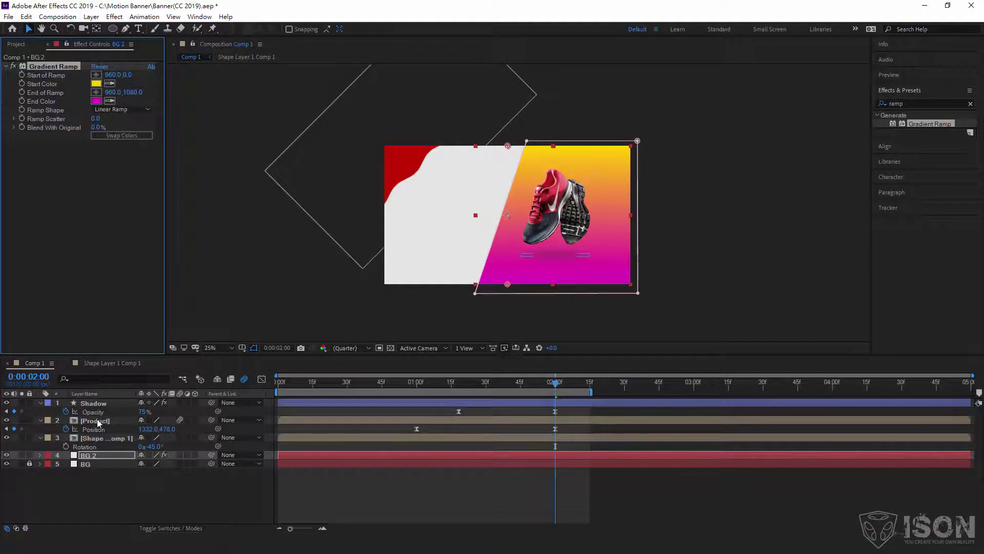
# Paste the Gradient Ramp onto Shape Layer 1 Comp 1 via Edit > Paste
pyautogui.click(96, 439)
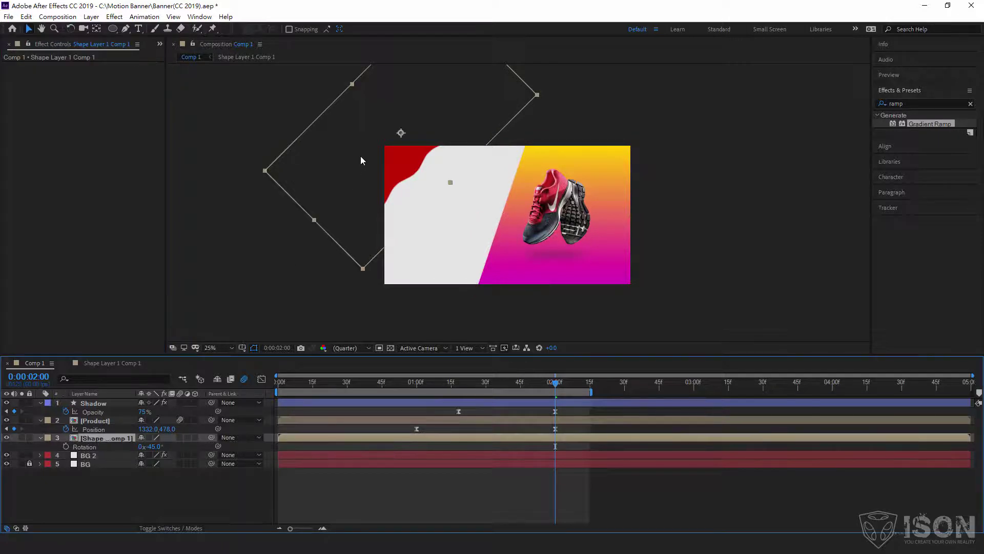
pyautogui.click(26, 16)
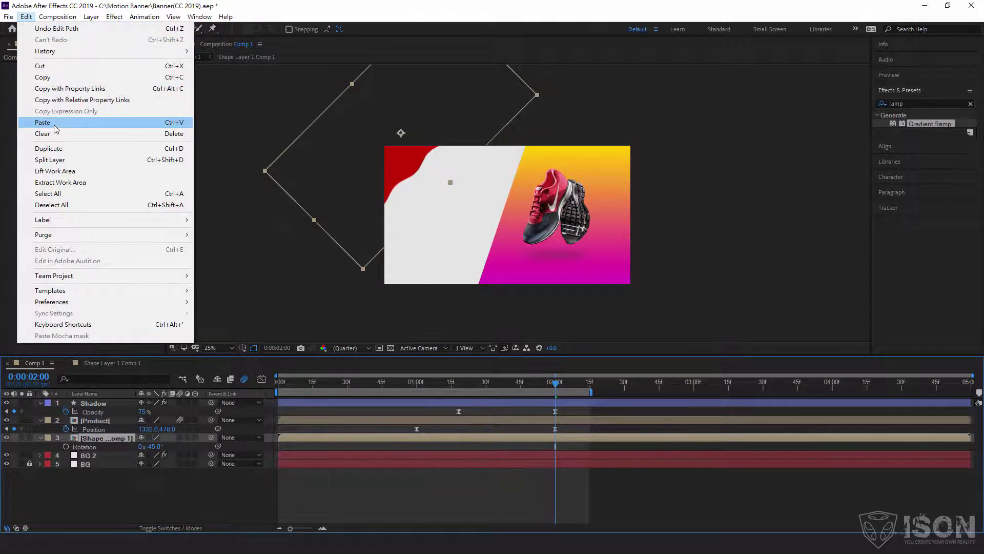
pyautogui.click(54, 124)
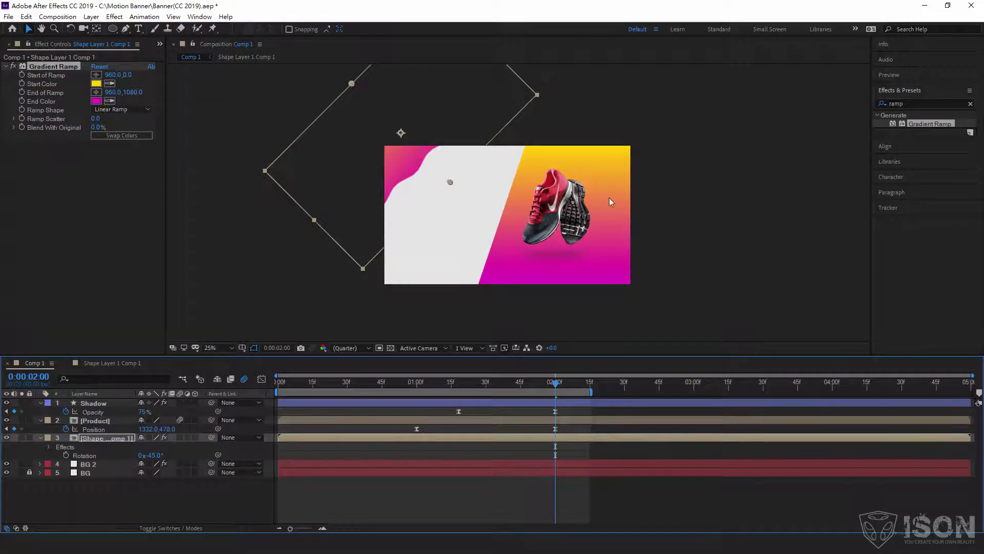
pyautogui.press('.')
pyautogui.press('.')
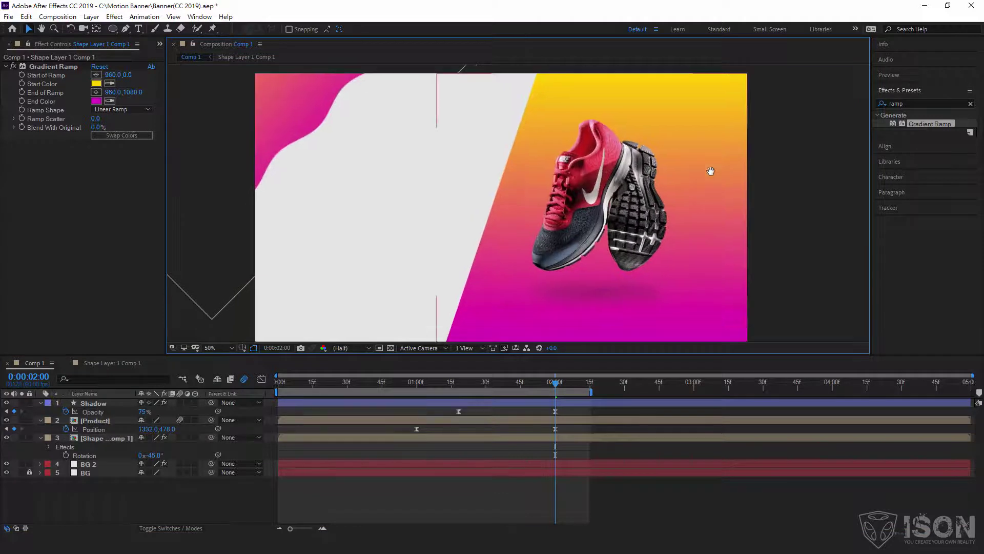
# Set a Position keyframe for BG 2 at its resting place at 3 seconds
pyautogui.click(627, 268)
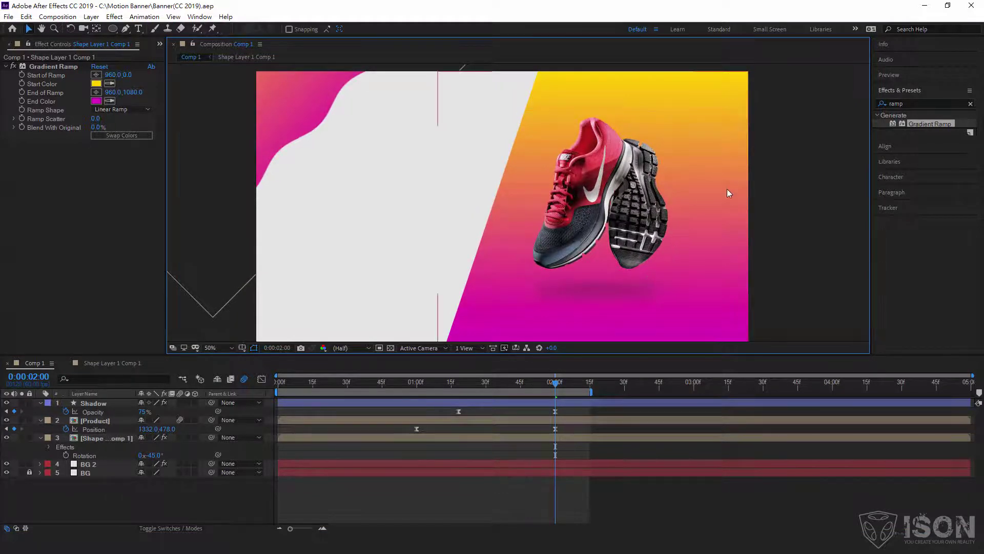
pyautogui.press('F2')
pyautogui.moveTo(589, 392)
pyautogui.mouseDown()
pyautogui.moveTo(709, 393)
pyautogui.moveTo(695, 391)
pyautogui.mouseUp()
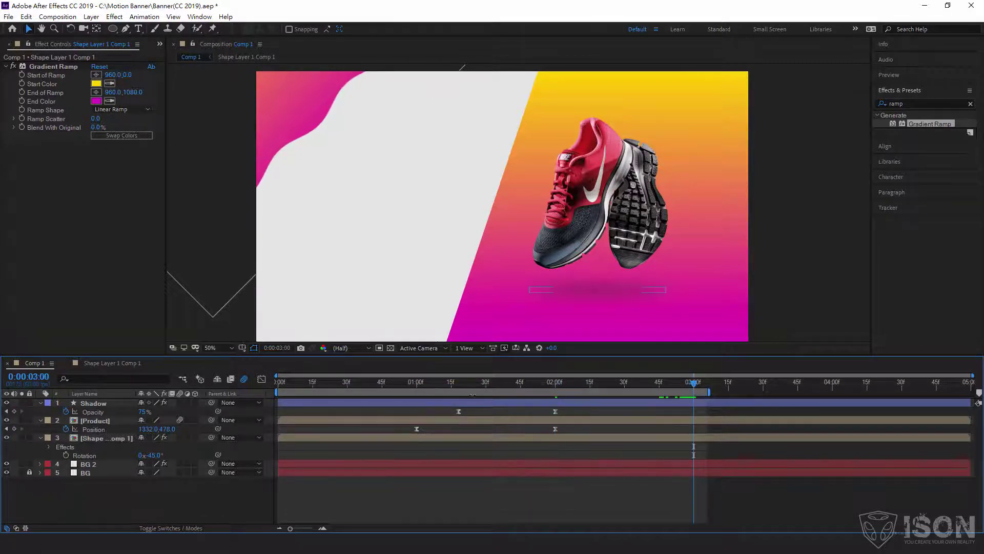
pyautogui.click(111, 464)
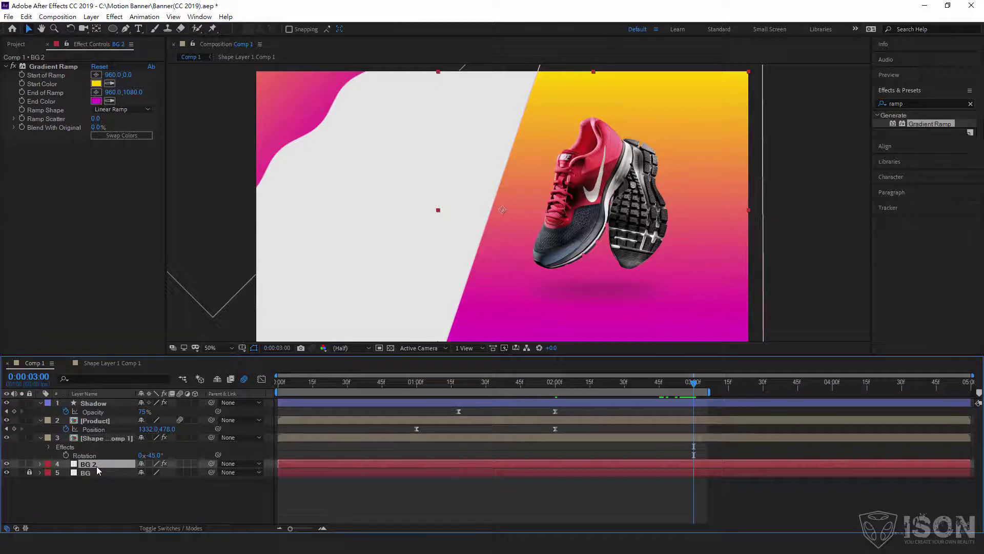
pyautogui.press('p')
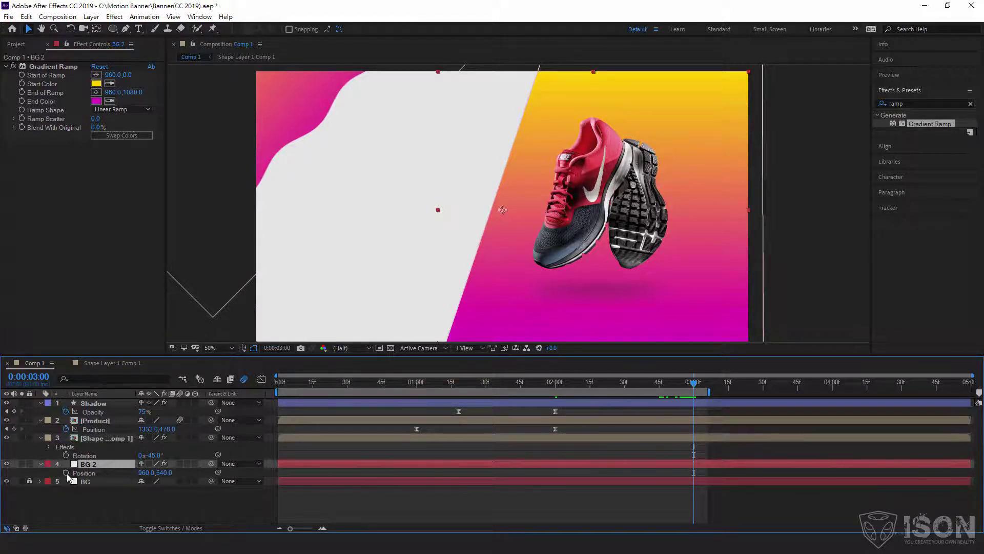
pyautogui.click(66, 472)
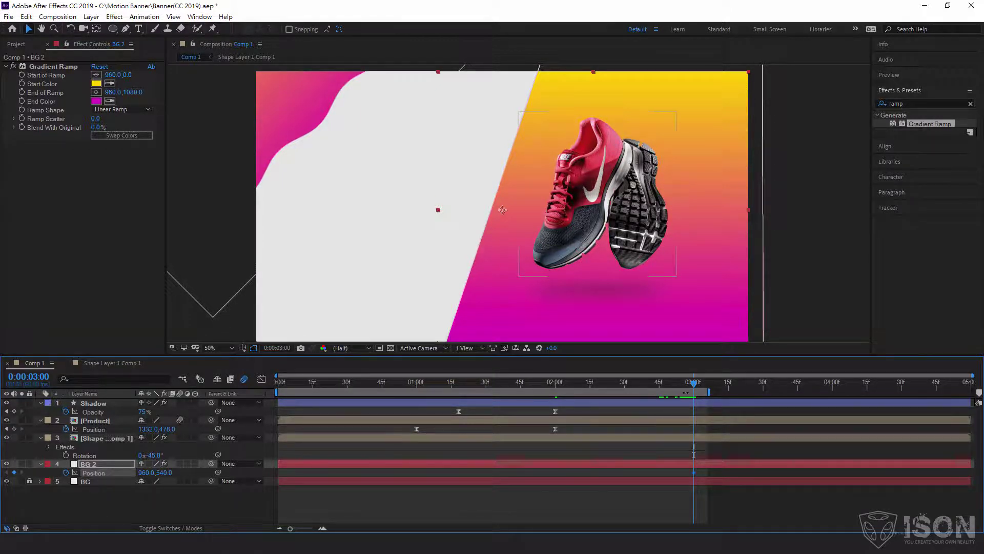
# At an earlier time, drag BG 2 off-frame right, then select both Position keyframes
pyautogui.moveTo(694, 383)
pyautogui.mouseDown()
pyautogui.moveTo(539, 384)
pyautogui.moveTo(486, 400)
pyautogui.mouseUp()
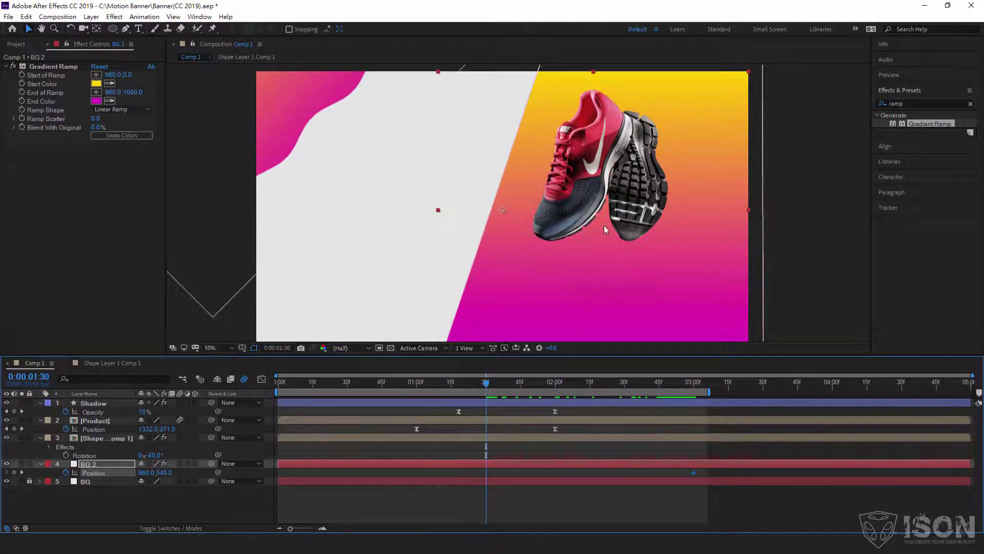
pyautogui.moveTo(561, 272); pyautogui.dragTo(873, 275)
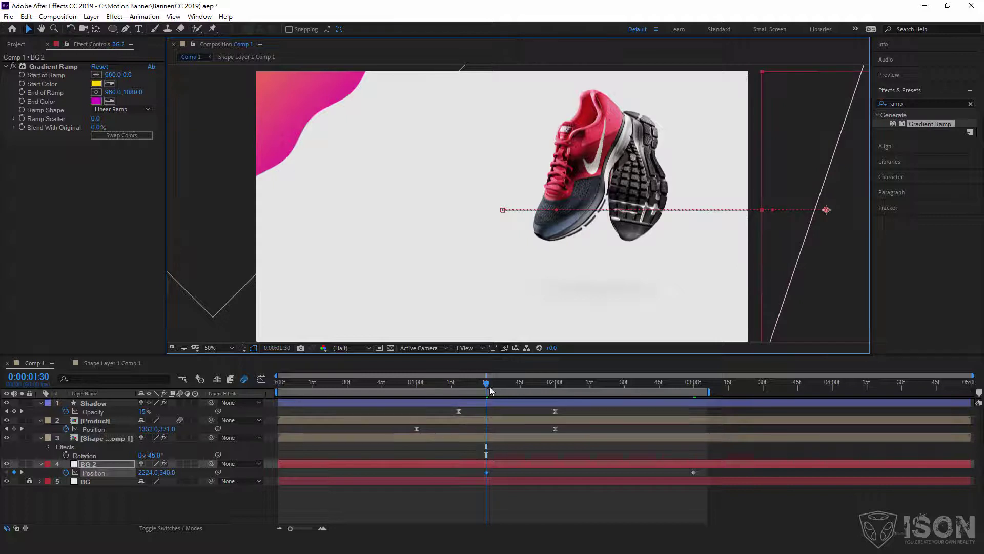
pyautogui.moveTo(491, 391); pyautogui.dragTo(472, 384)
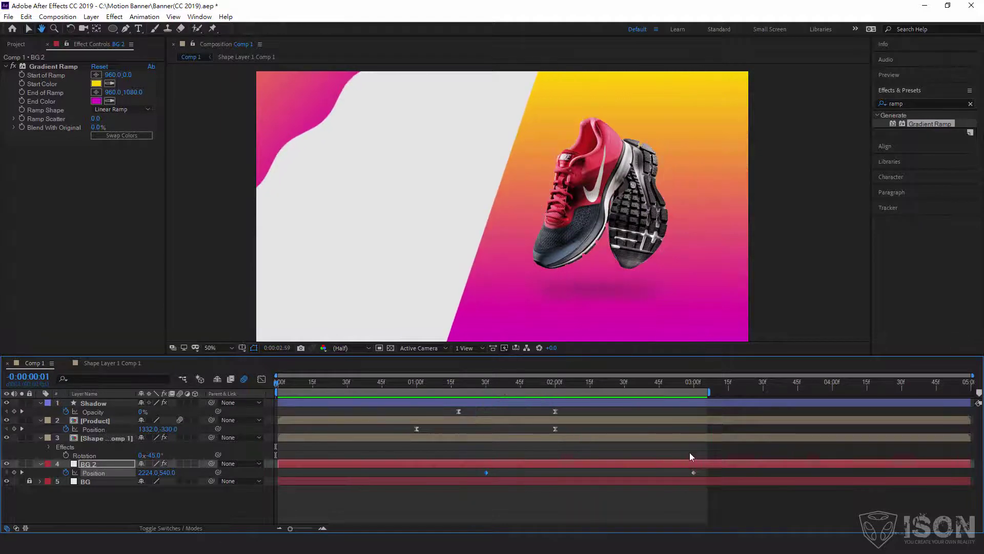
pyautogui.press('space')
pyautogui.moveTo(527, 391)
pyautogui.mouseDown()
pyautogui.moveTo(487, 384)
pyautogui.moveTo(618, 390)
pyautogui.mouseUp()
pyautogui.moveTo(721, 497); pyautogui.dragTo(456, 466)
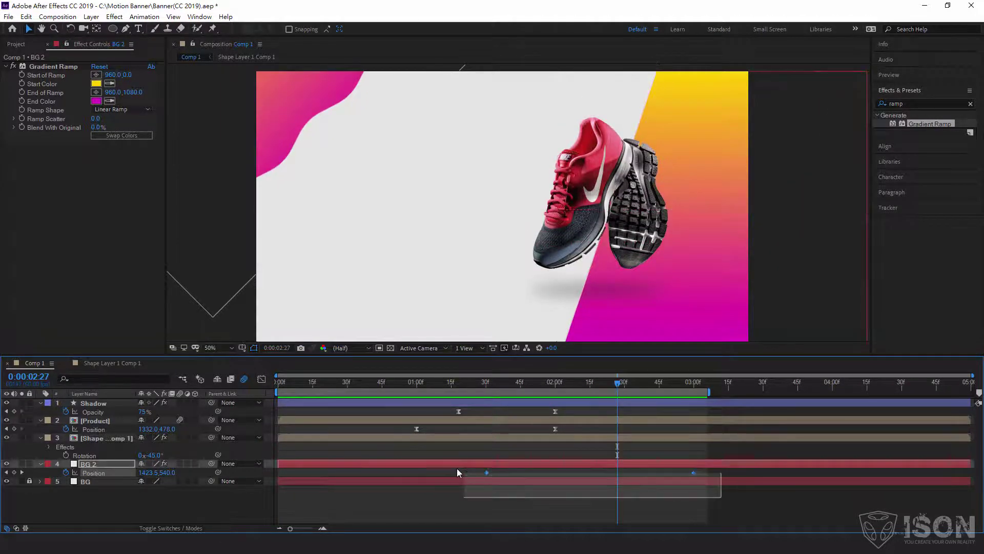
# Apply Easy Ease to BG 2's Position keyframes via Keyframe Assistant and preview it
pyautogui.rightClick(693, 473)
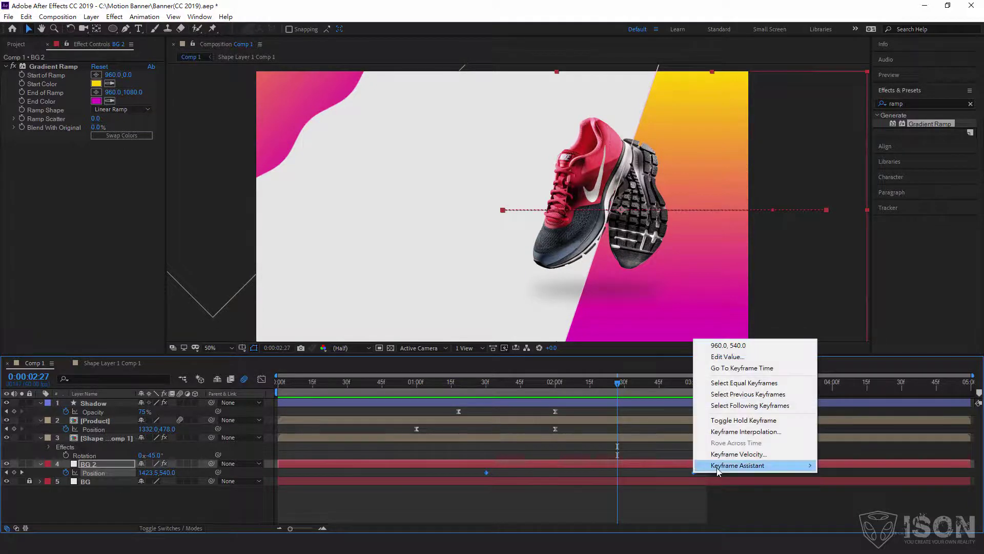
pyautogui.moveTo(738, 465)
pyautogui.click(582, 399)
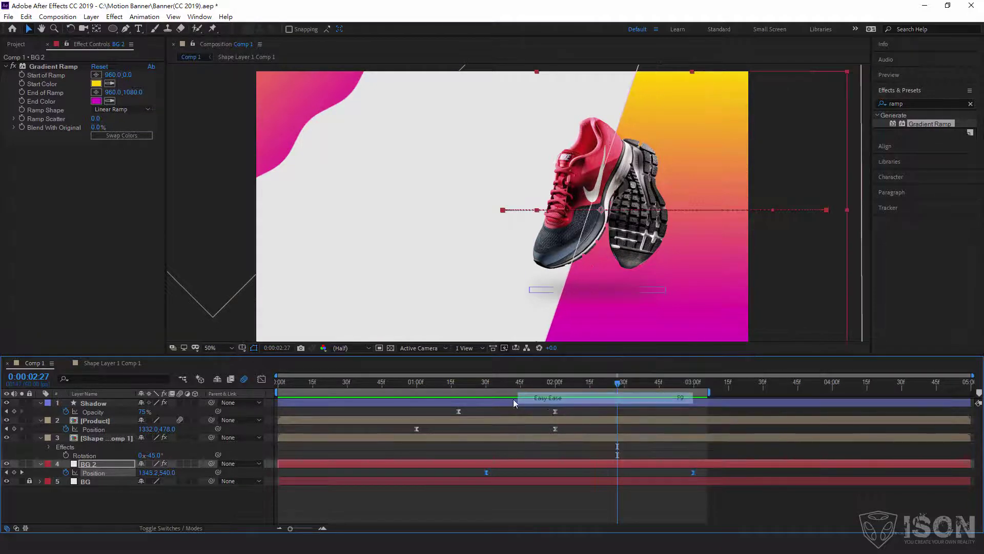
pyautogui.moveTo(512, 384); pyautogui.dragTo(466, 383)
pyautogui.press('space')
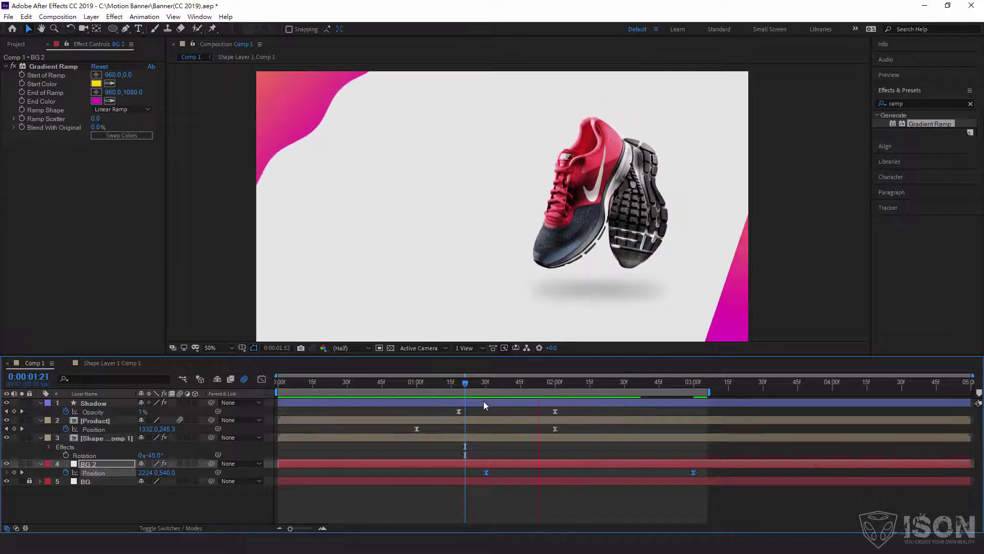
# Drag both Position keyframes earlier so the slide starts at 0:00:01:24, then preview
pyautogui.click(587, 493)
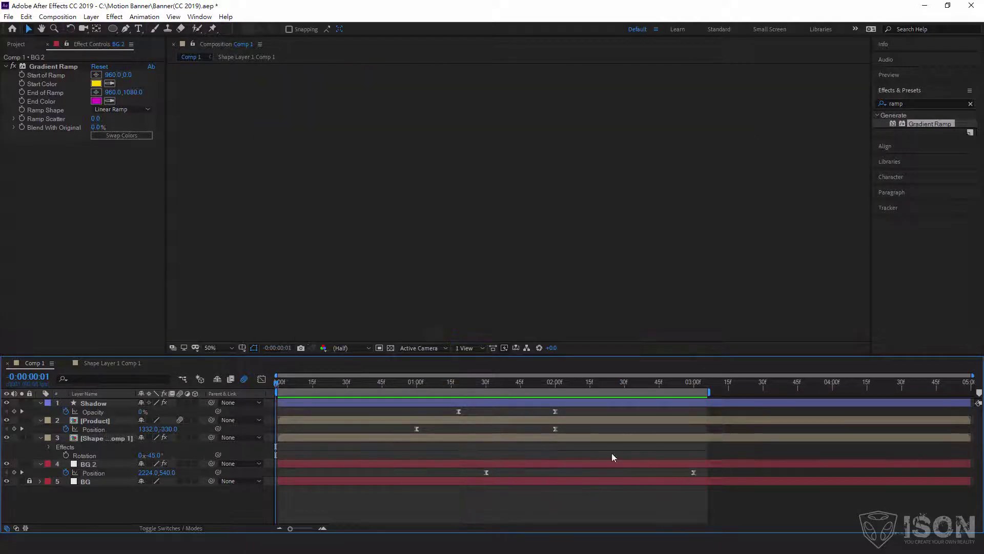
pyautogui.moveTo(405, 384); pyautogui.dragTo(523, 393)
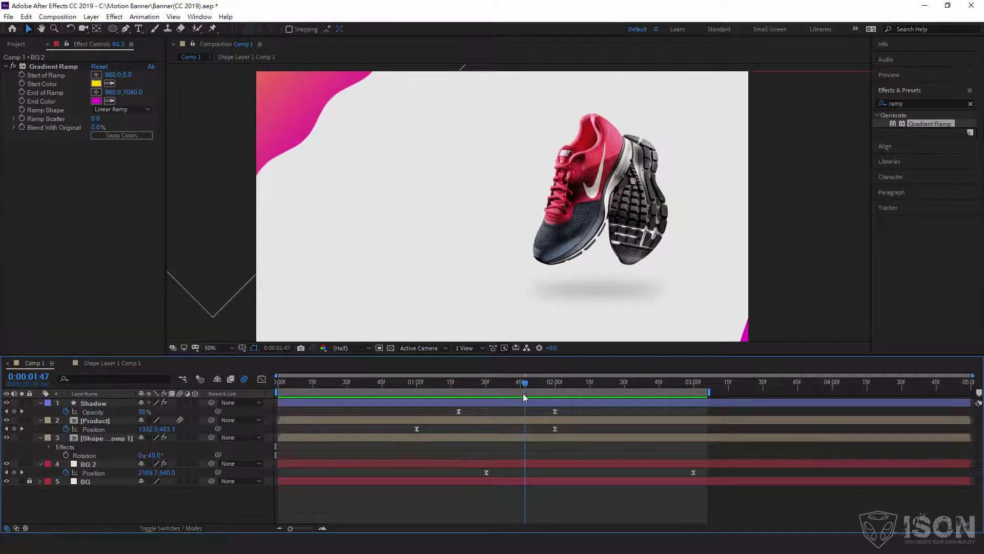
pyautogui.moveTo(486, 472); pyautogui.dragTo(472, 474)
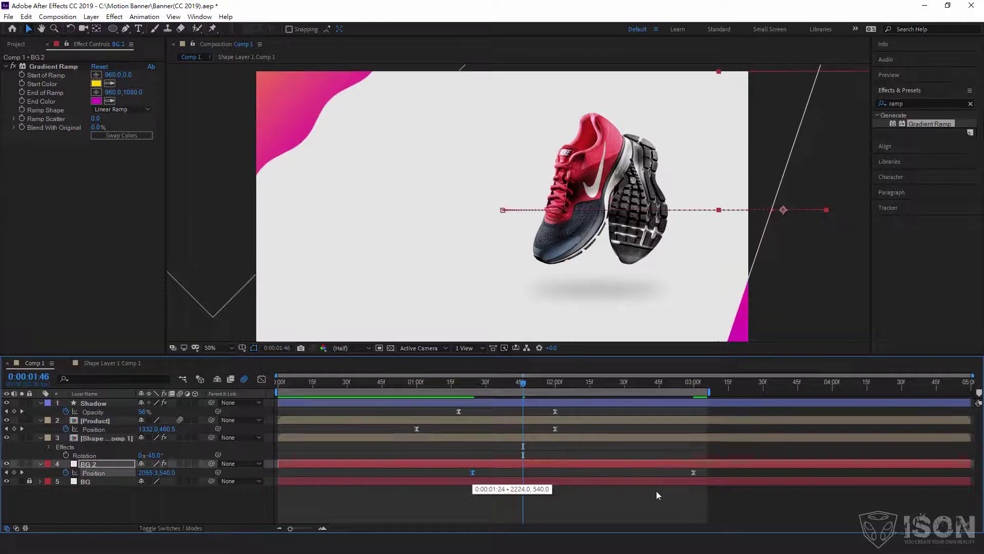
pyautogui.moveTo(691, 474); pyautogui.dragTo(650, 473)
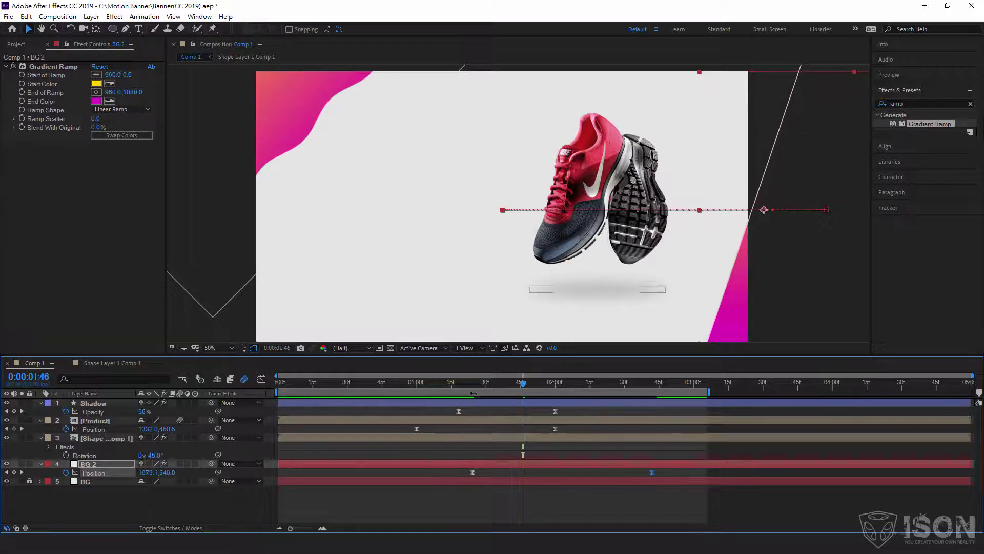
pyautogui.click(449, 385)
pyautogui.click(447, 384)
pyautogui.press('space')
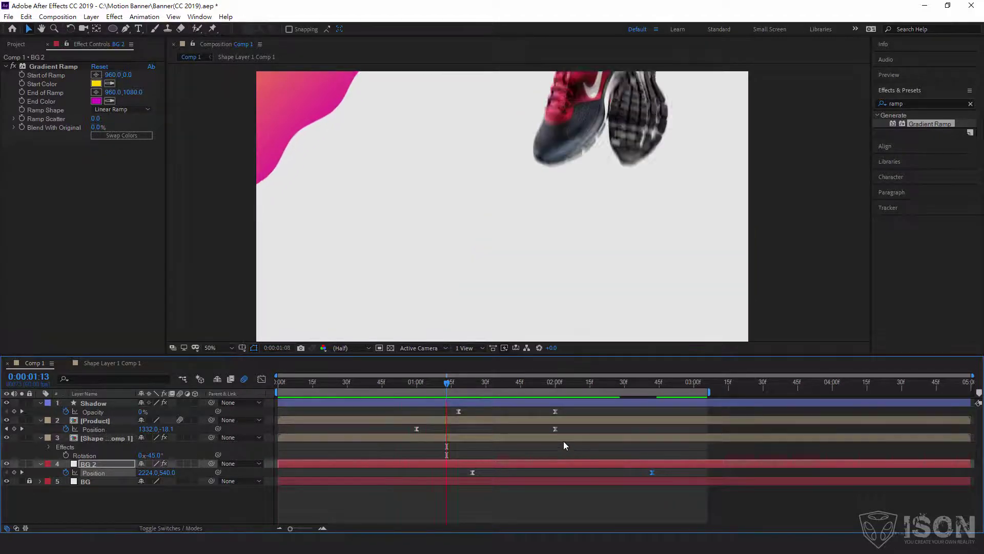
pyautogui.press('space')
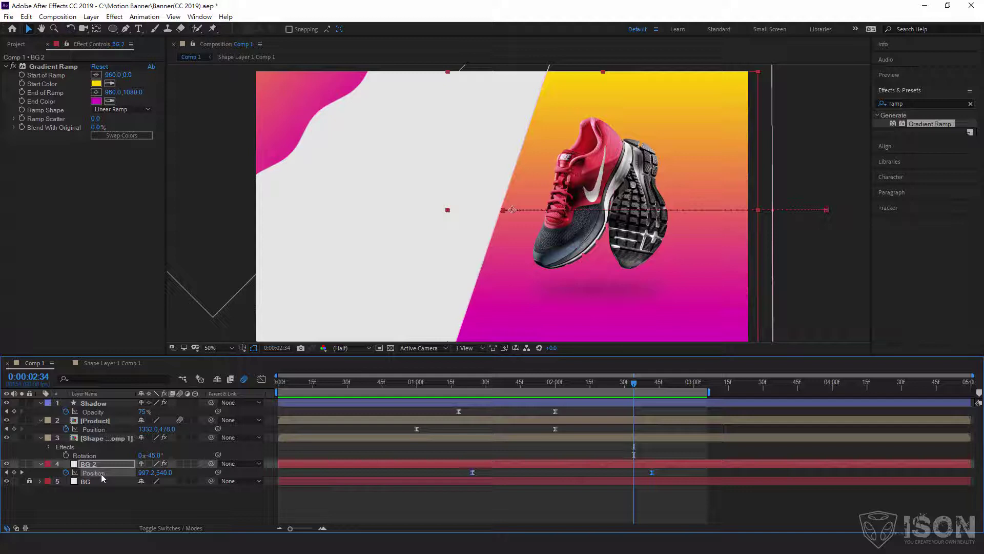
# In the Graph Editor, drag the last Position keyframe's influence handle left for a long ease-in
pyautogui.click(262, 379)
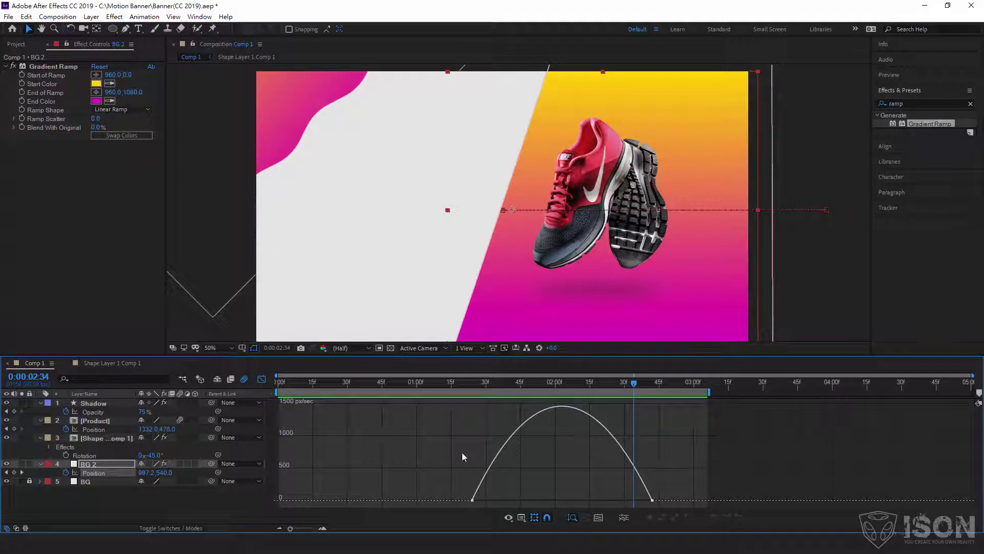
pyautogui.moveTo(663, 496)
pyautogui.mouseDown()
pyautogui.moveTo(620, 507)
pyautogui.moveTo(536, 502)
pyautogui.mouseUp()
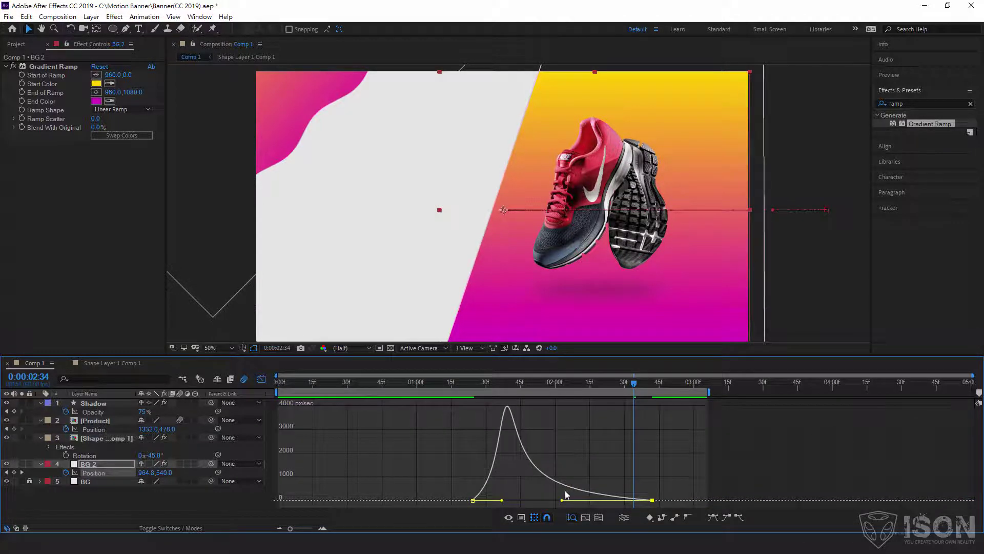
pyautogui.click(415, 386)
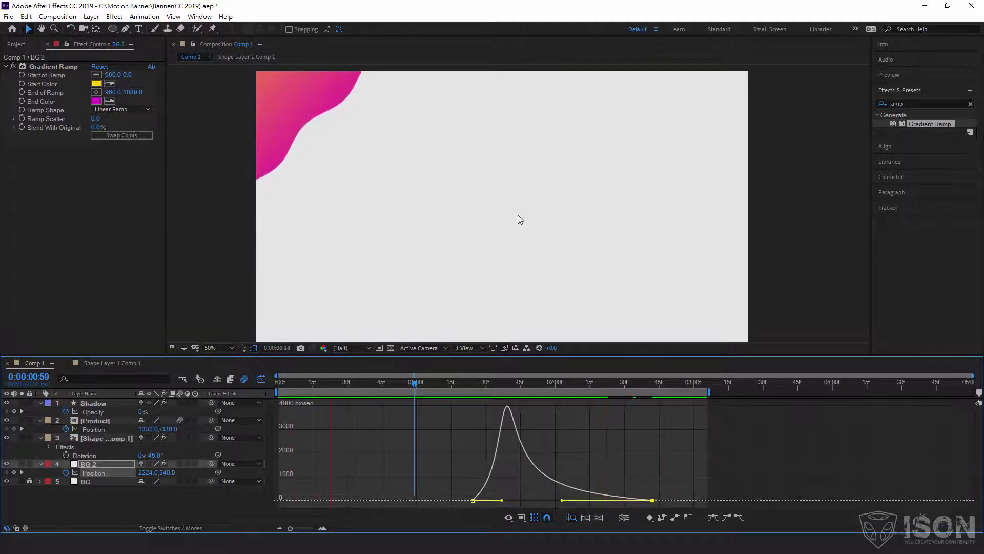
pyautogui.click(261, 379)
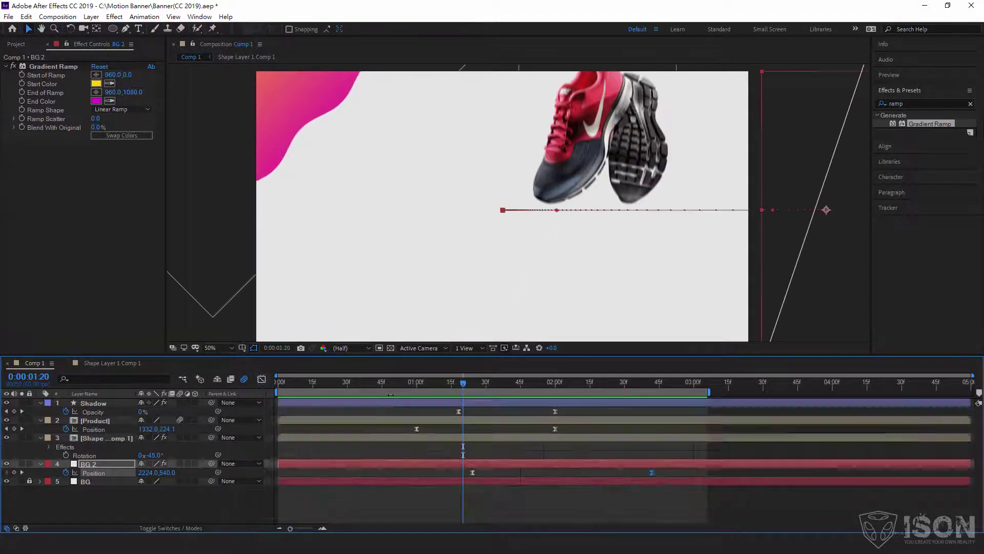
# Snap the BG 2 Position keyframes to the playhead, tighten their spacing, and preview the slide-in
pyautogui.moveTo(666, 469); pyautogui.dragTo(462, 473)
pyautogui.click(660, 472)
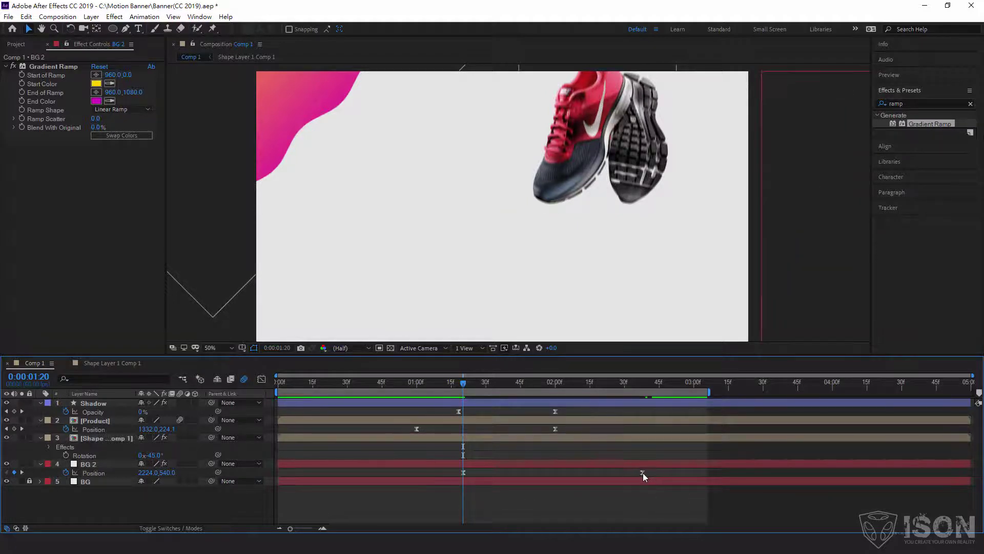
pyautogui.moveTo(643, 473); pyautogui.dragTo(625, 473)
pyautogui.moveTo(437, 384); pyautogui.dragTo(413, 384)
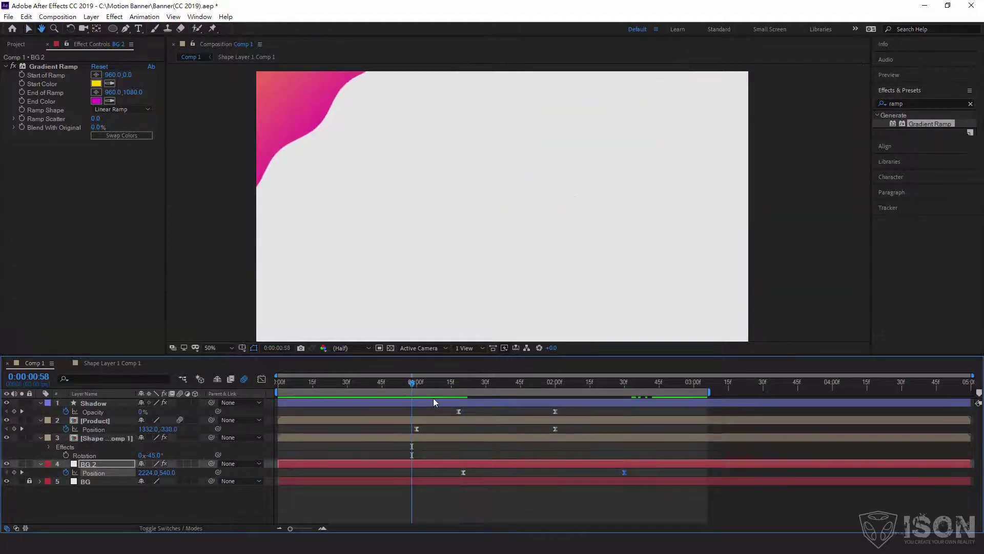
pyautogui.press('space')
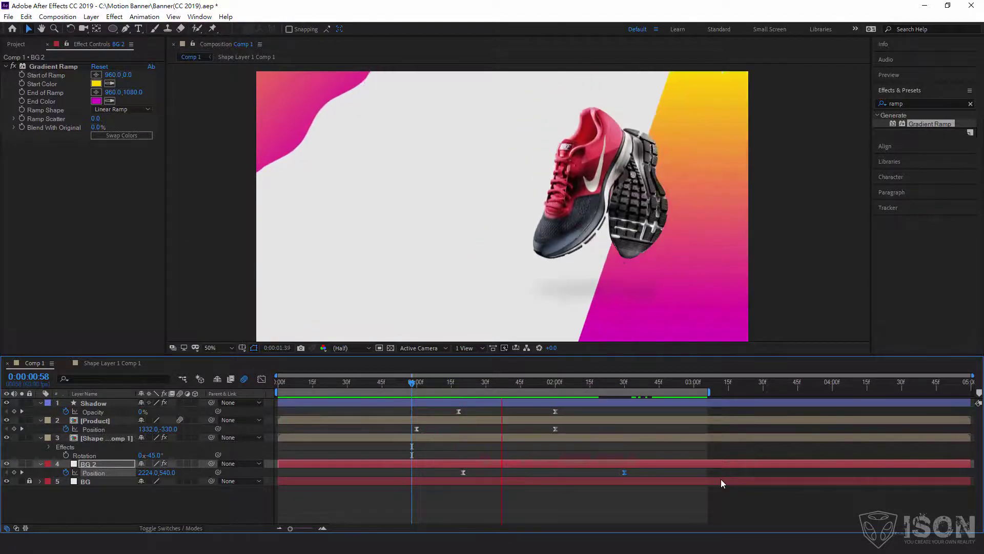
pyautogui.click(720, 478)
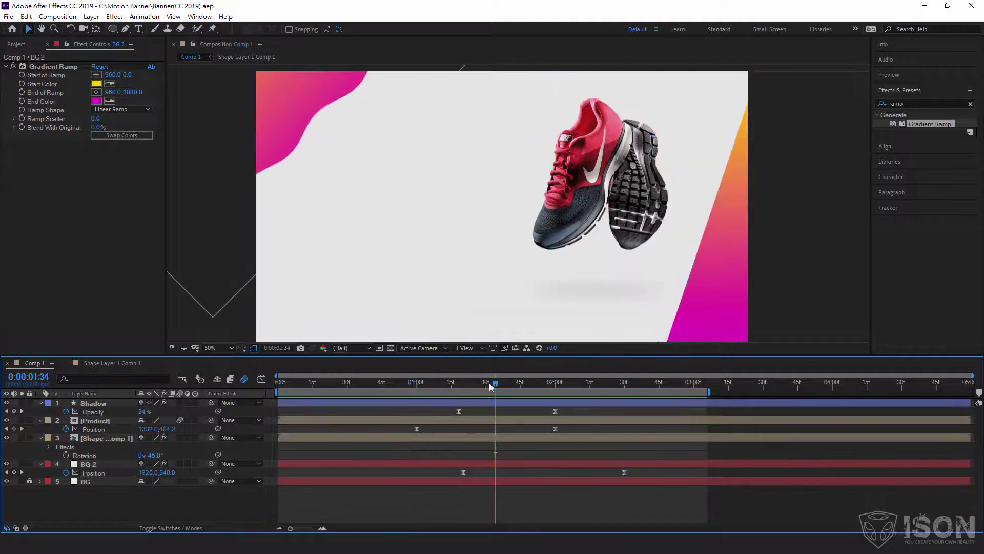
pyautogui.moveTo(492, 386); pyautogui.dragTo(608, 383)
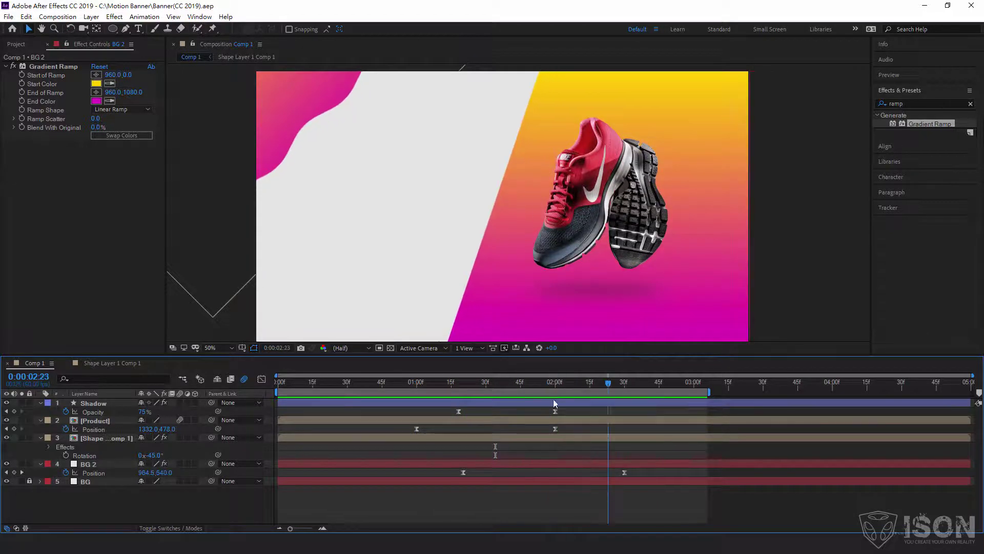
pyautogui.moveTo(554, 404)
pyautogui.mouseDown()
pyautogui.moveTo(471, 410)
pyautogui.moveTo(503, 408)
pyautogui.mouseUp()
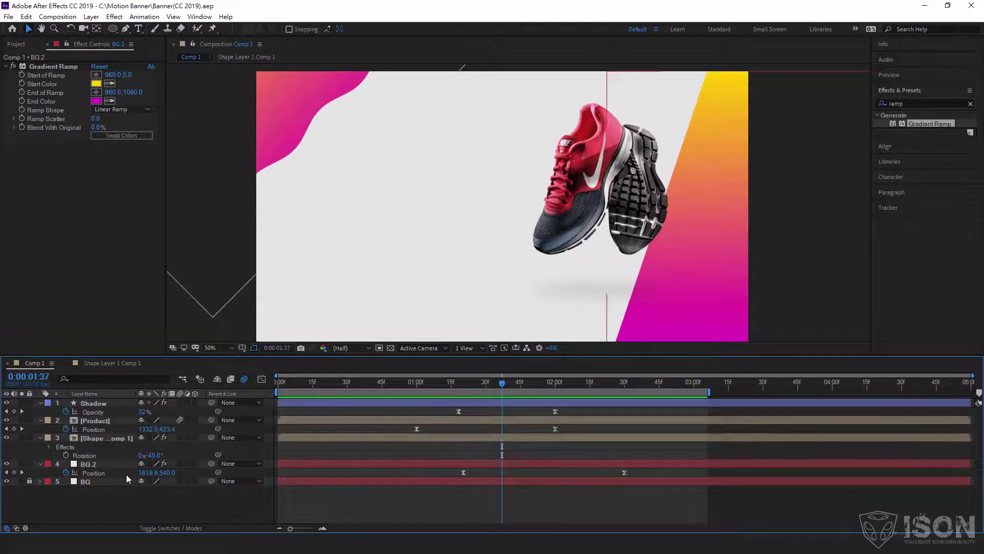
# Turn on motion blur for BG 2 and scrub the slide-in to check the blur
pyautogui.click(192, 463)
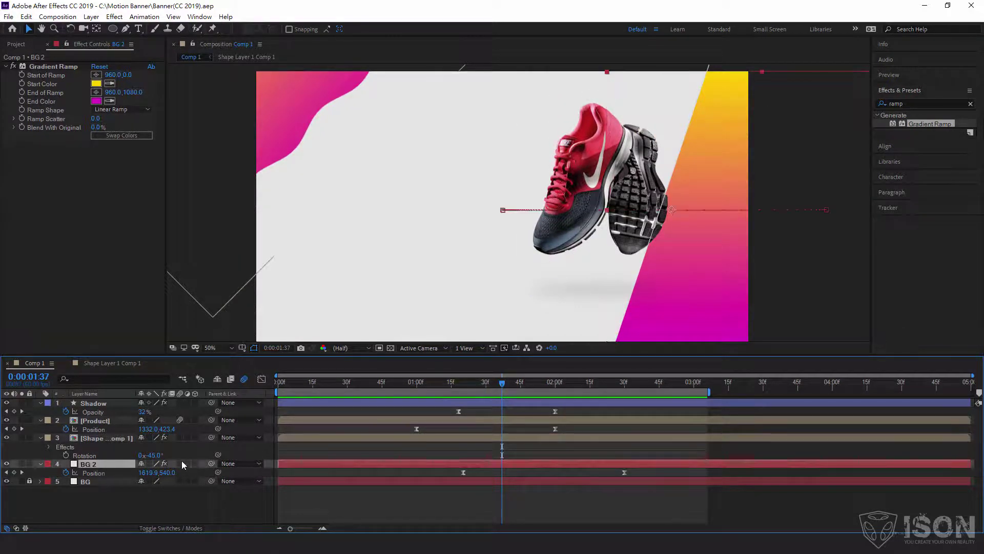
pyautogui.click(180, 463)
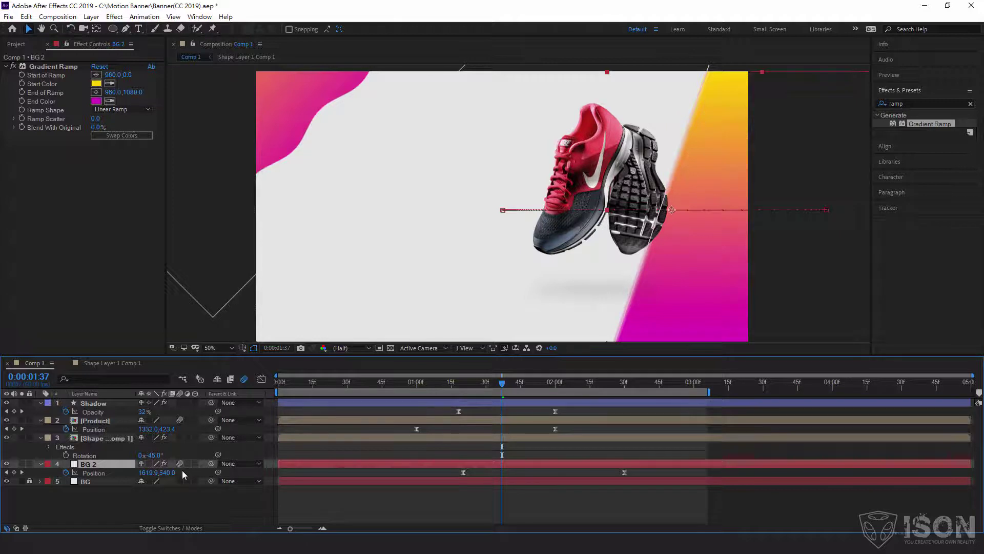
pyautogui.moveTo(471, 380); pyautogui.dragTo(490, 384)
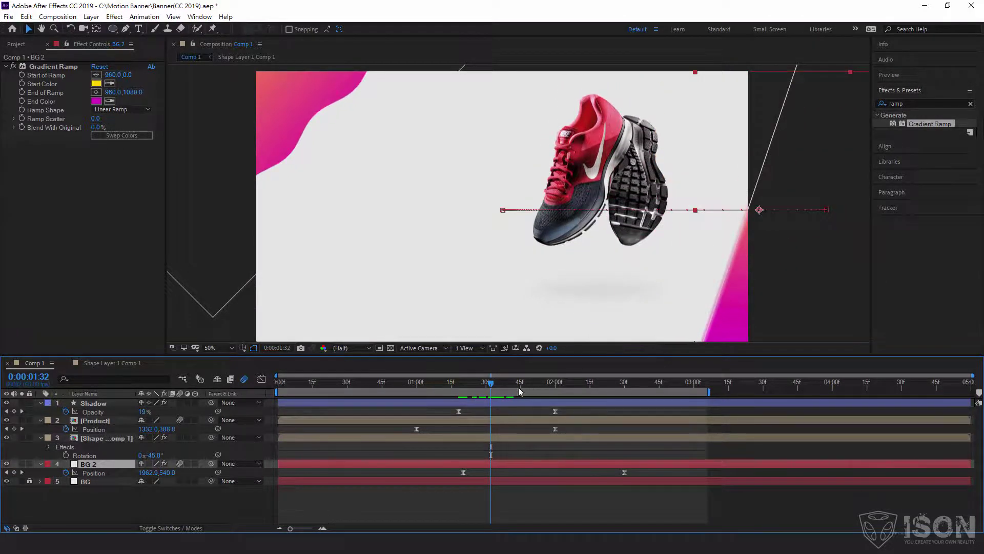
pyautogui.moveTo(520, 390)
pyautogui.mouseDown()
pyautogui.moveTo(559, 387)
pyautogui.moveTo(500, 383)
pyautogui.mouseUp()
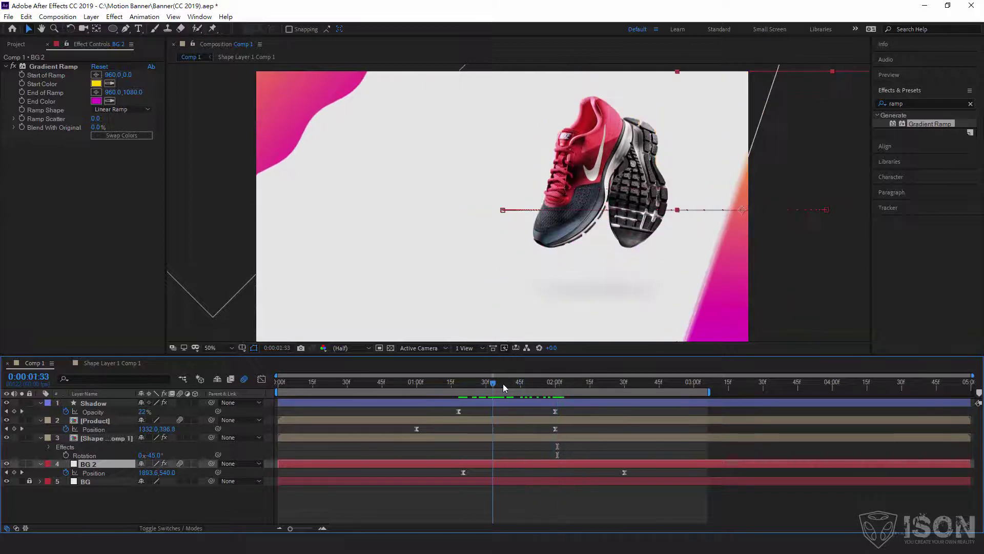
pyautogui.click(180, 463)
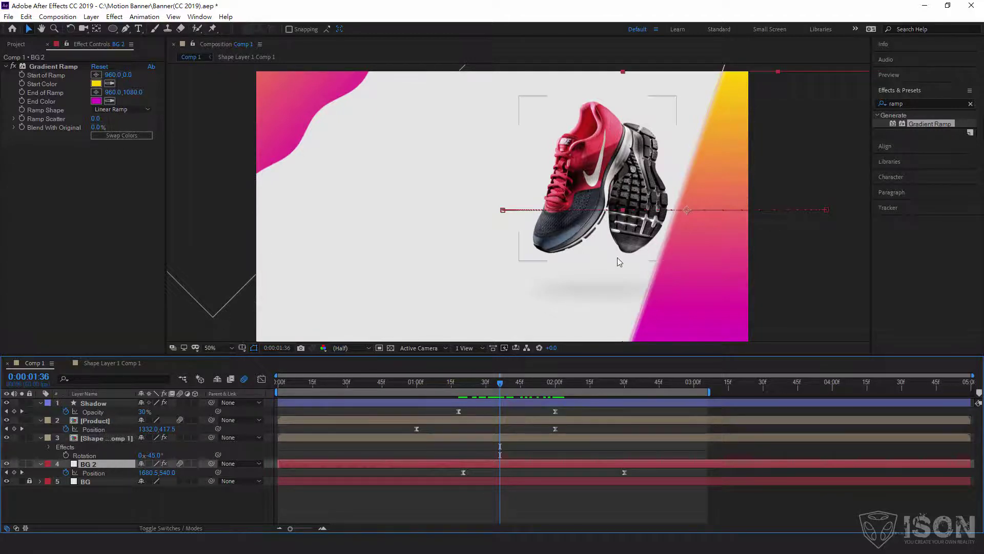
# Toggle the BG 2 mask outline off and on to inspect the gradient's edge
pyautogui.moveTo(616, 228); pyautogui.dragTo(593, 199)
pyautogui.scroll(-2, 342, 199)
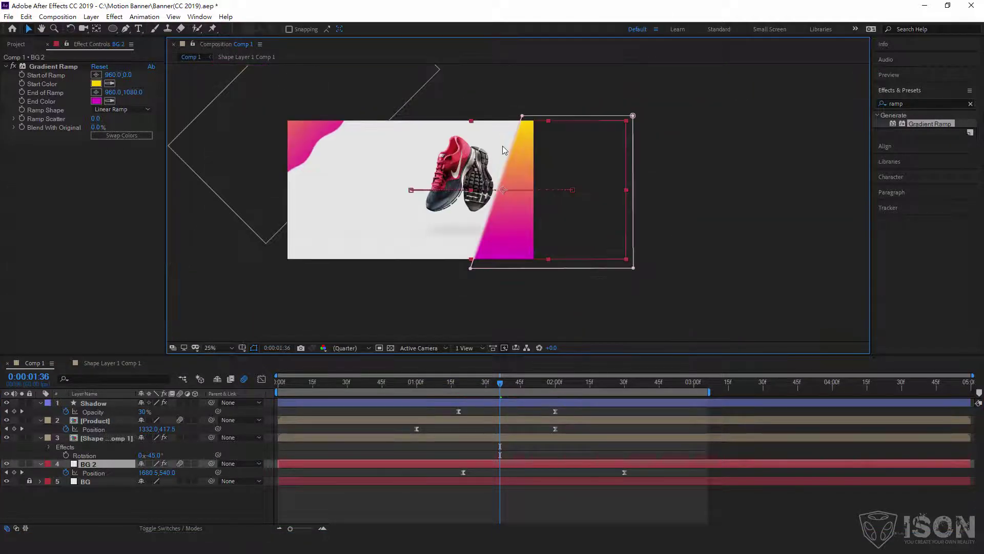
pyautogui.click(254, 349)
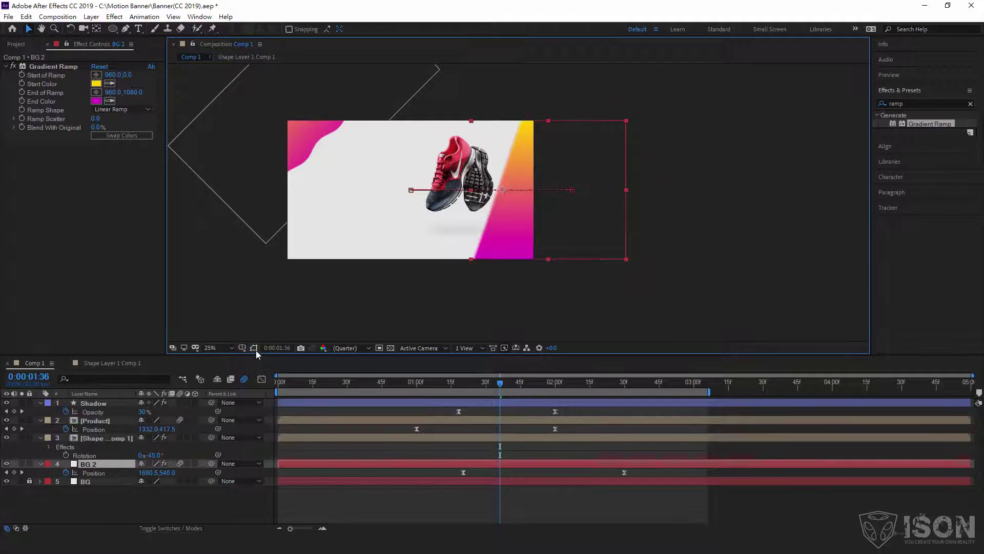
pyautogui.click(255, 349)
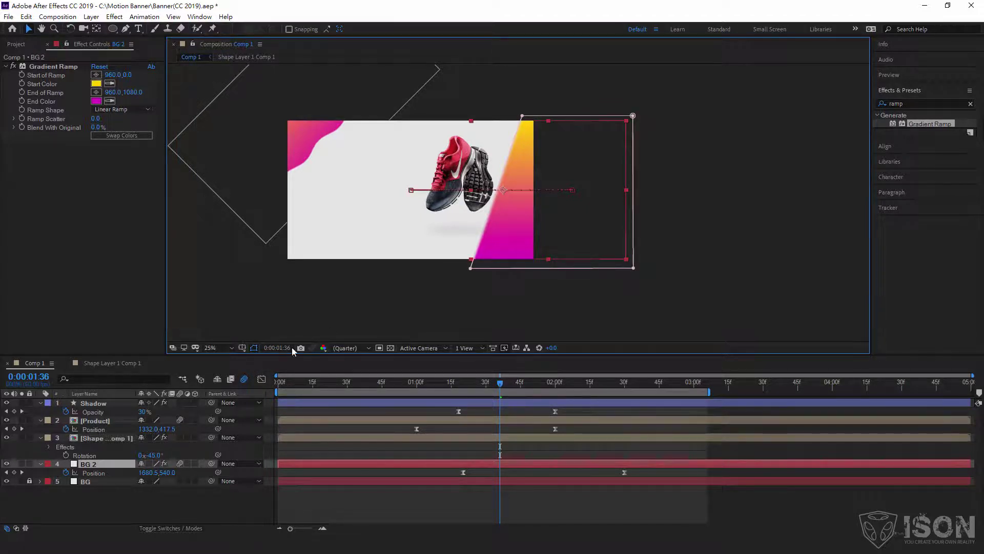
pyautogui.click(255, 348)
pyautogui.click(255, 349)
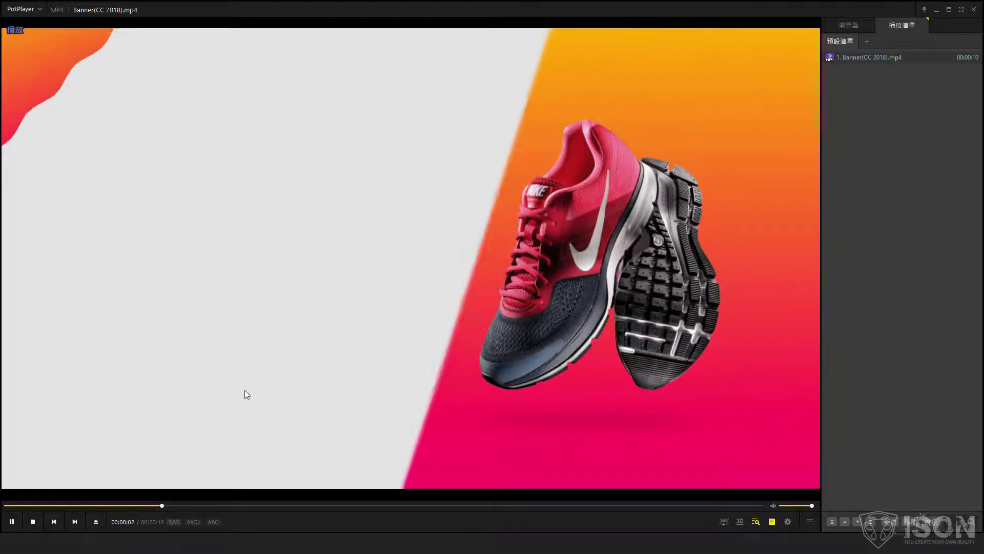
# Pause the Banner(CC 2018).mp4 reference video on the 90% OFF ribbon
pyautogui.click(151, 322)
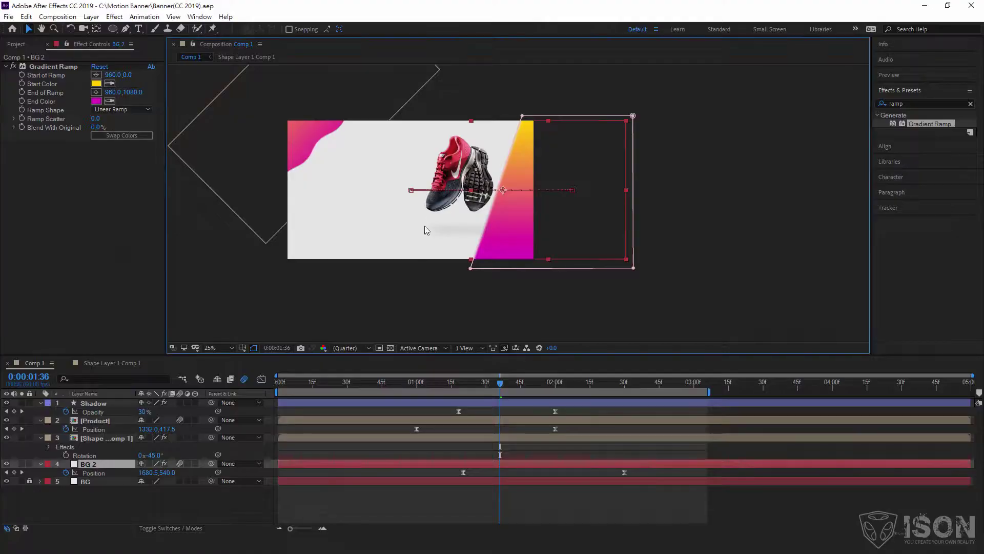
pyautogui.scroll(2, 425, 227)
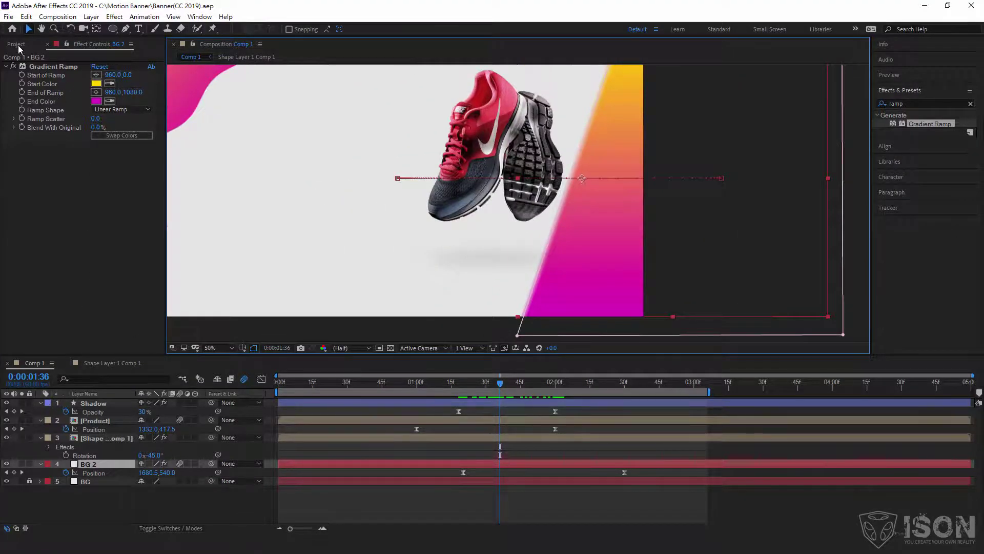
# Create a new 1920×1080 composition named Ribbon
pyautogui.click(17, 44)
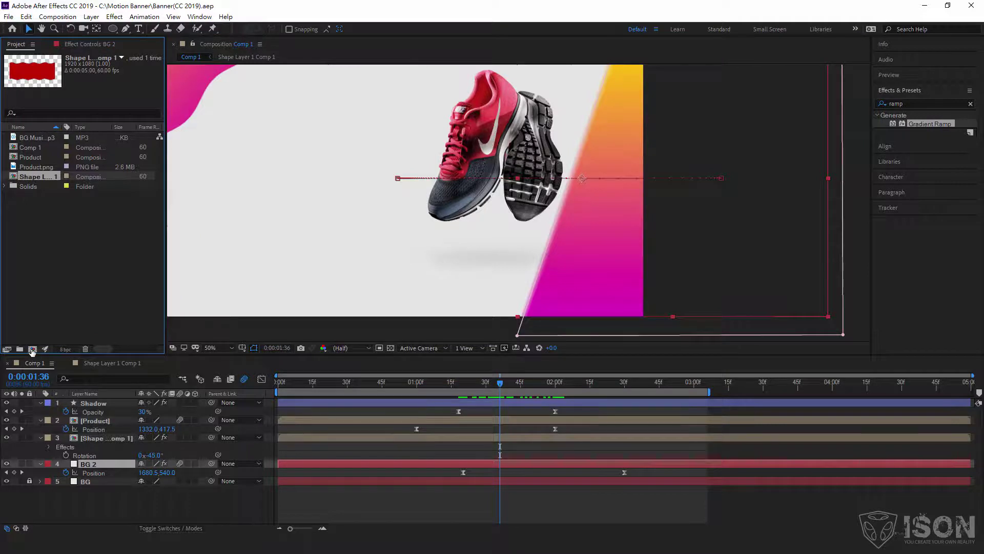
pyautogui.click(32, 350)
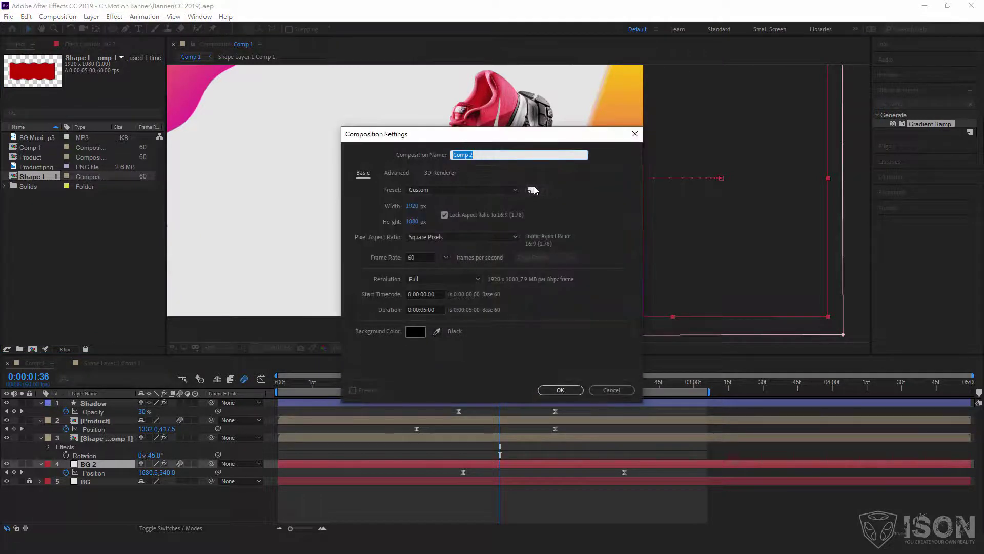
pyautogui.write('Ribbon')
pyautogui.click(562, 389)
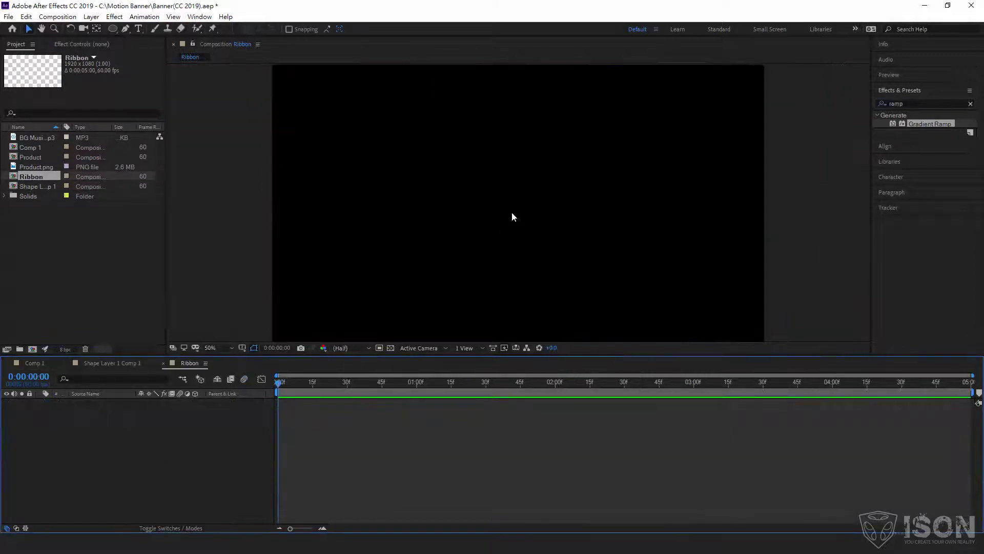
# Make the Ribbon viewer taller than the timeline and select the Pen tool
pyautogui.moveTo(512, 211); pyautogui.dragTo(495, 214)
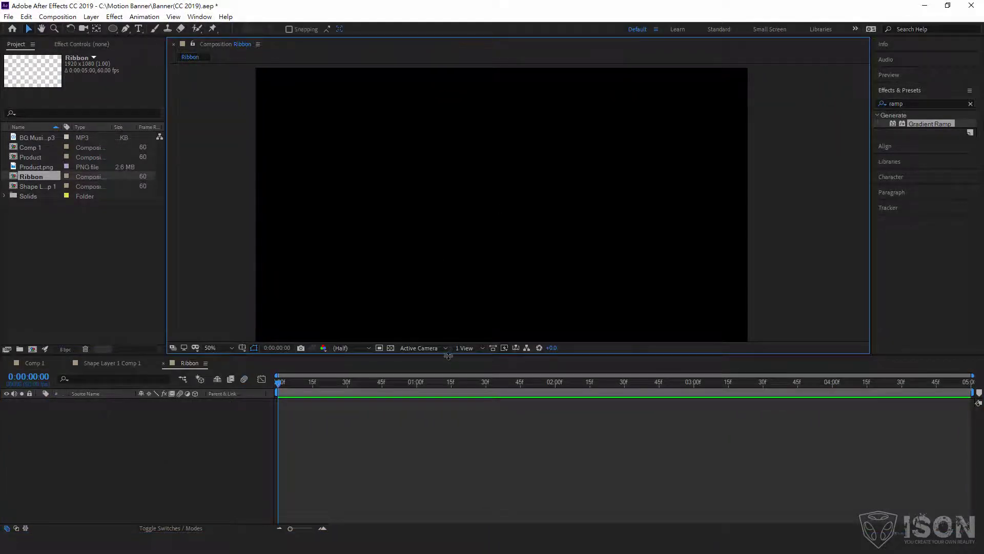
pyautogui.moveTo(449, 361); pyautogui.dragTo(447, 398)
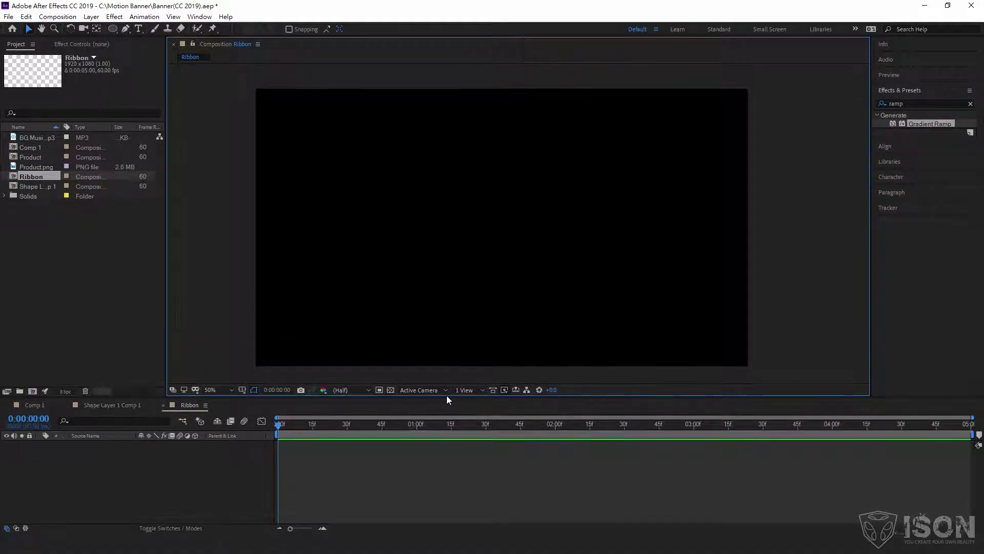
pyautogui.click(125, 28)
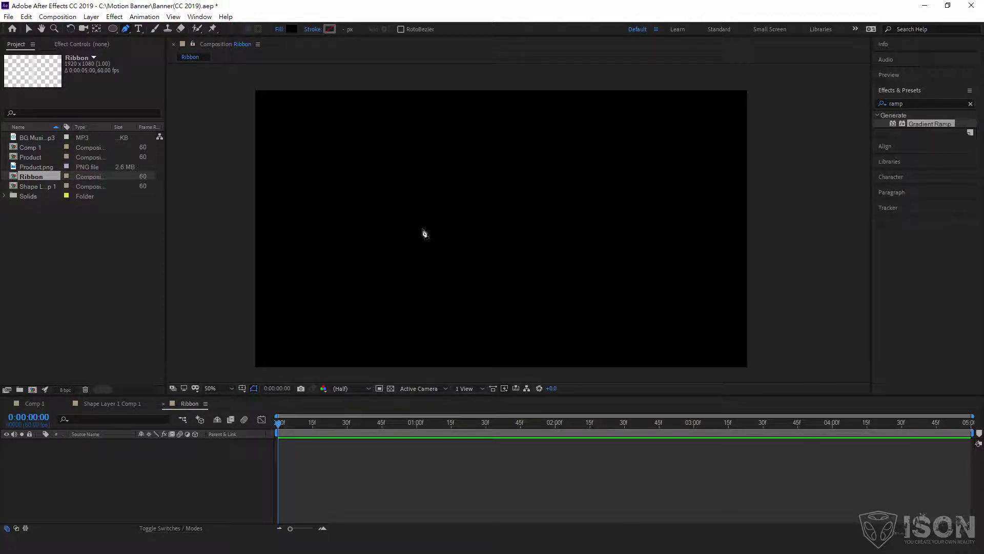
pyautogui.click(421, 228)
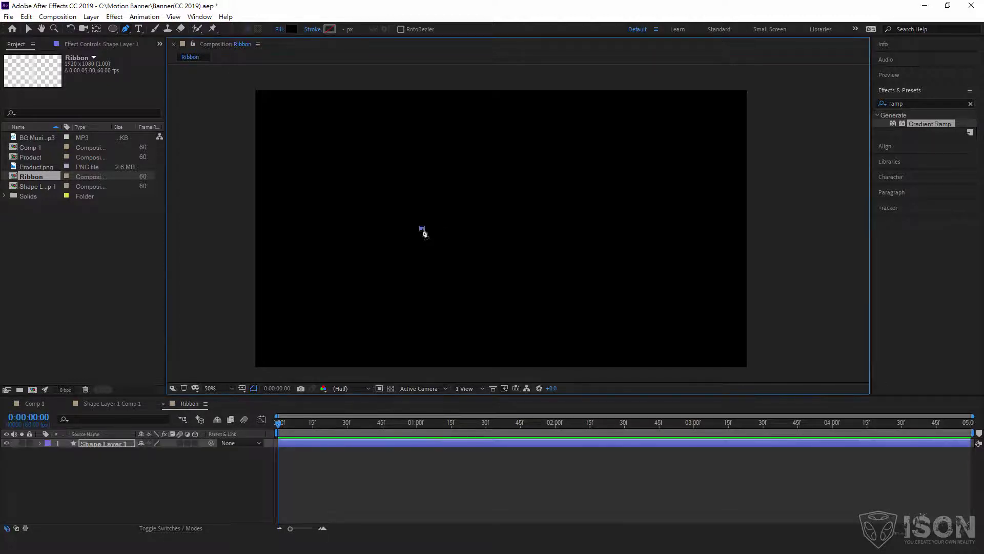
pyautogui.click(593, 228)
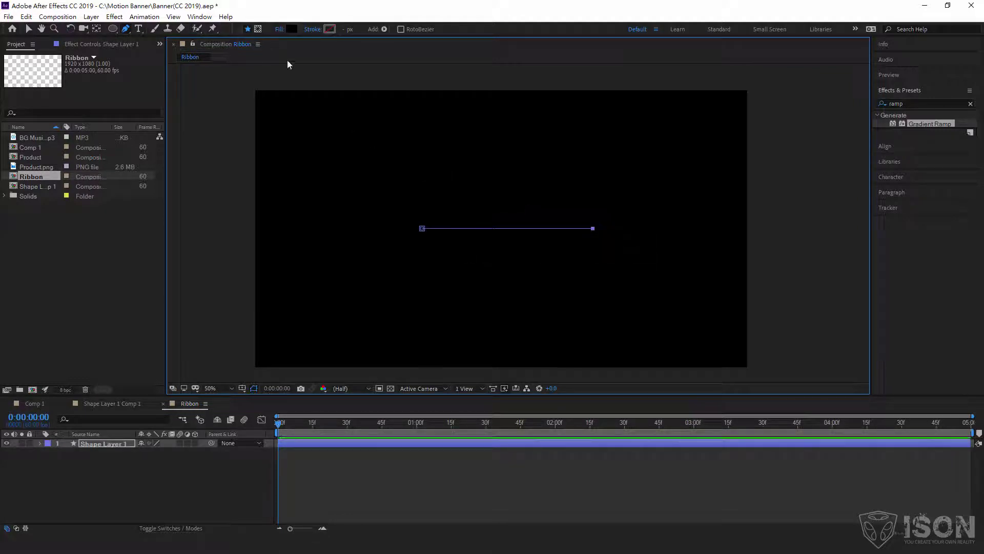
pyautogui.click(314, 30)
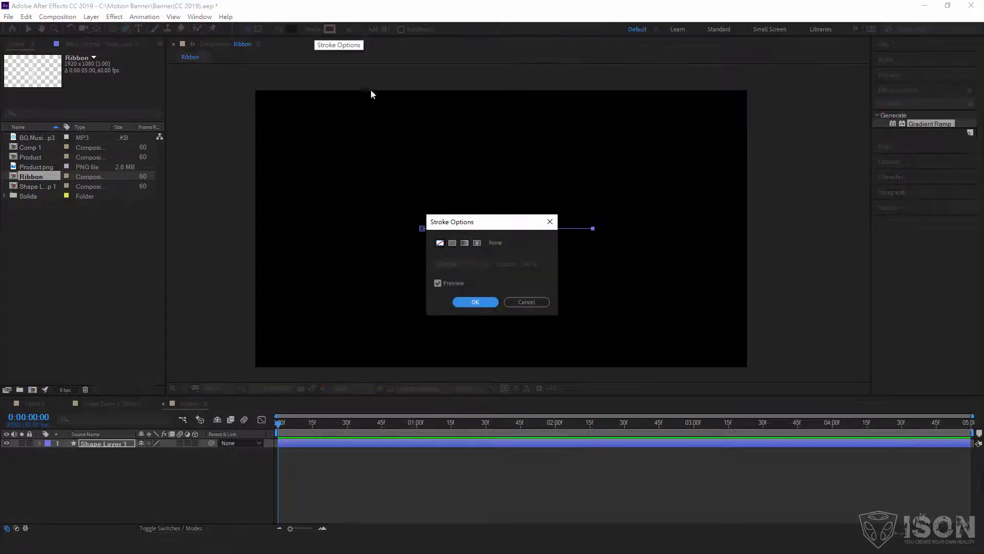
pyautogui.click(453, 244)
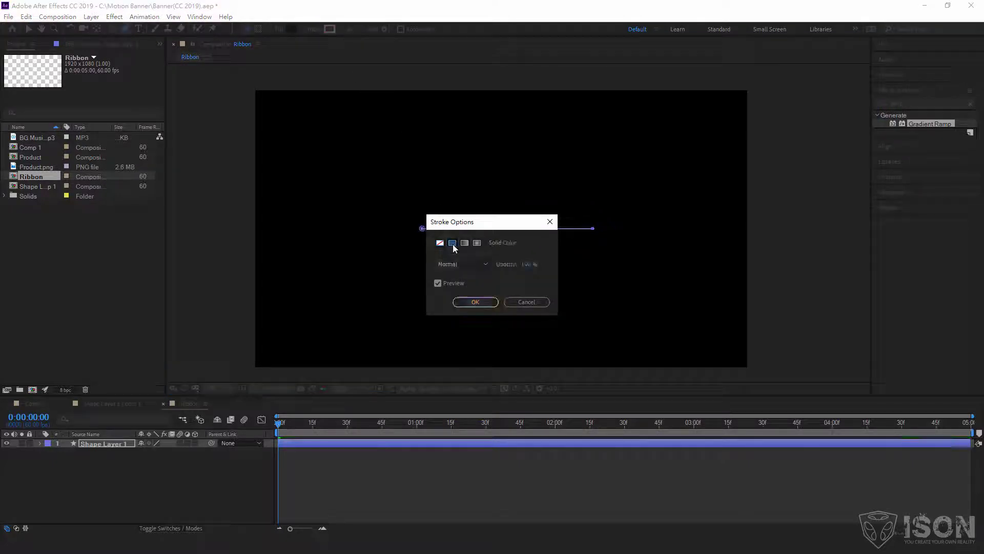
pyautogui.click(471, 301)
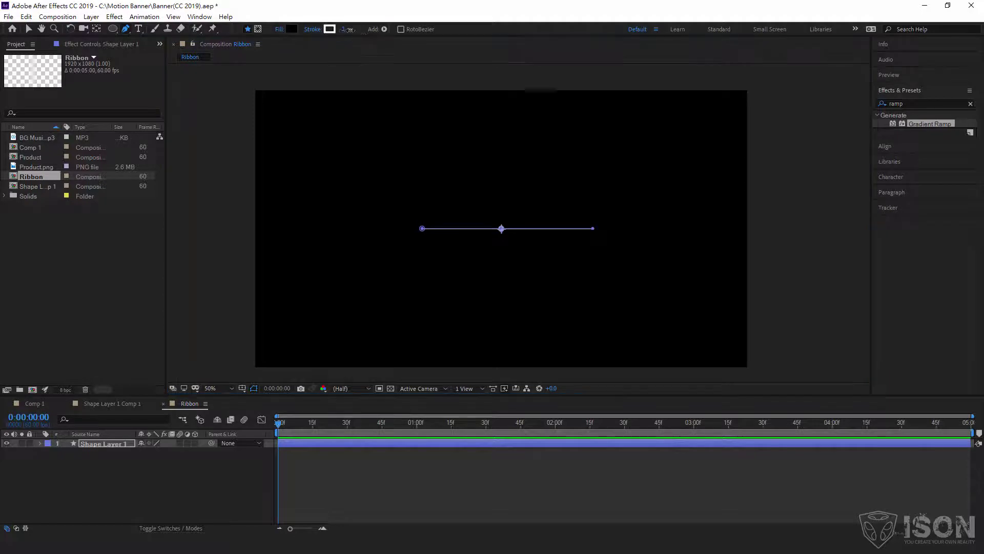
pyautogui.moveTo(344, 30); pyautogui.dragTo(309, 42)
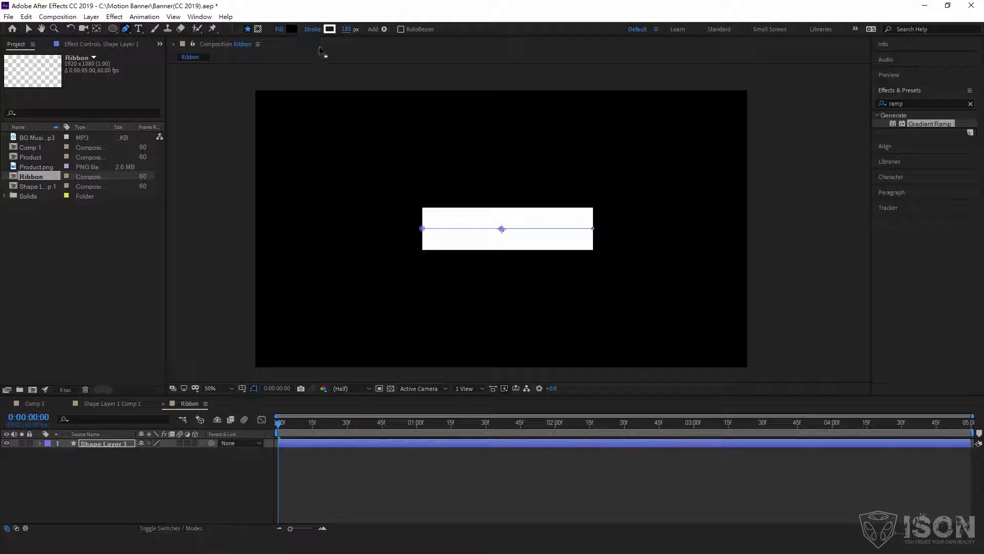
pyautogui.click(144, 447)
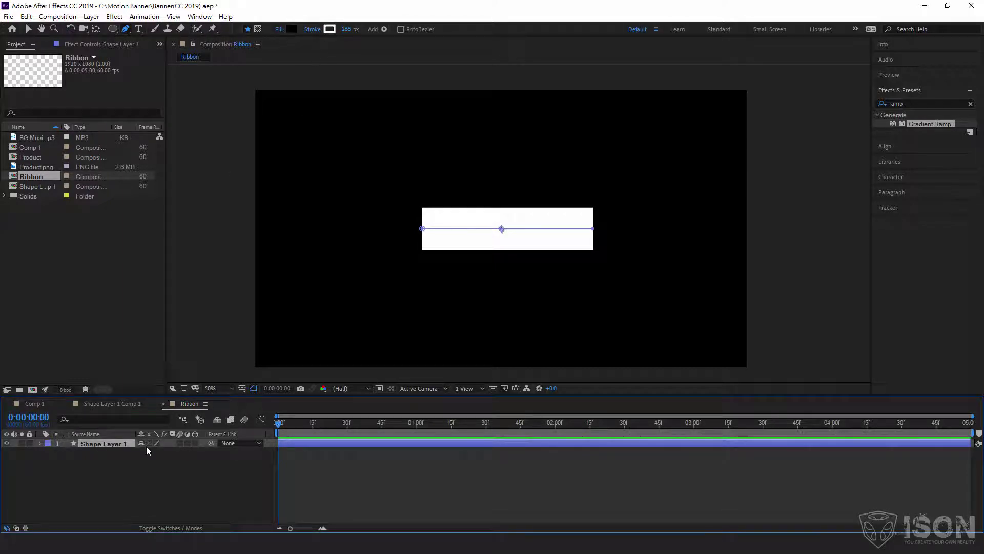
# Rename the white bar's shape layer to T
pyautogui.press('Return')
pyautogui.write('T')
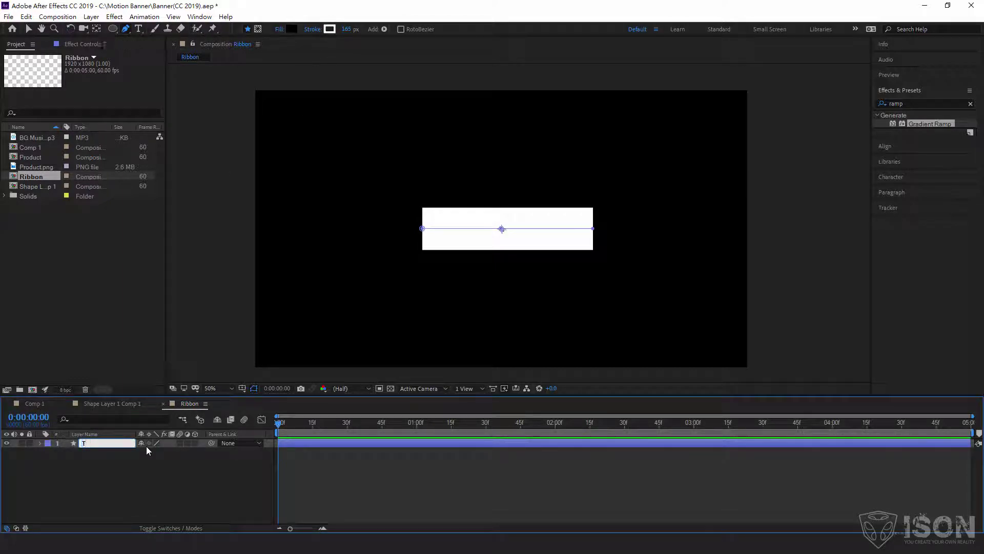
pyautogui.press('Return')
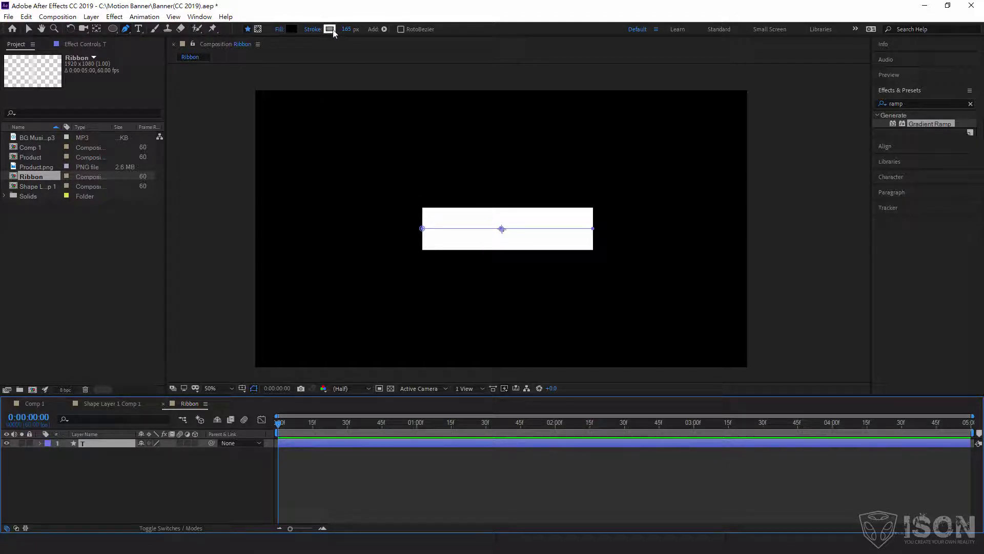
# Add Trim Paths to layer T and expand Trim Paths 1 to show Start, End and Offset
pyautogui.click(384, 29)
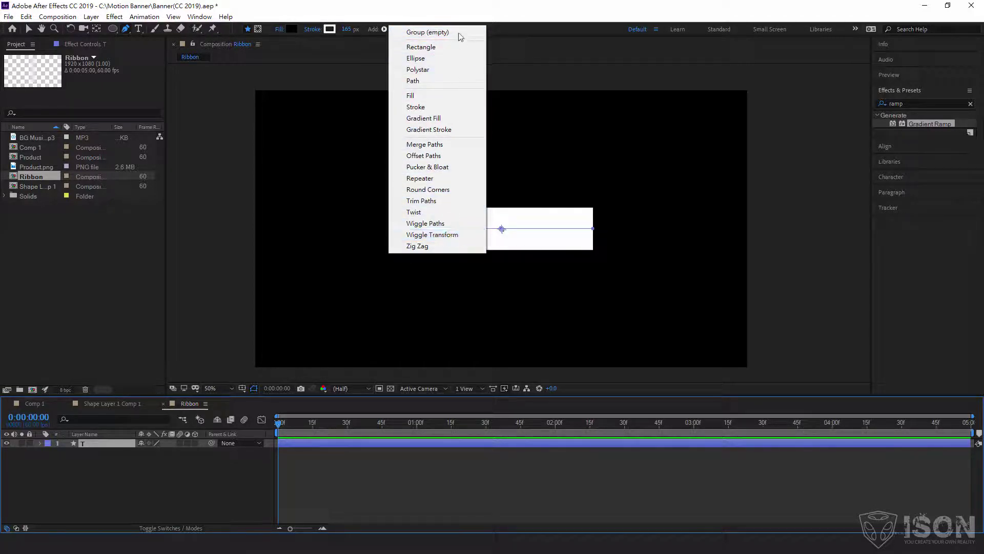
pyautogui.click(445, 201)
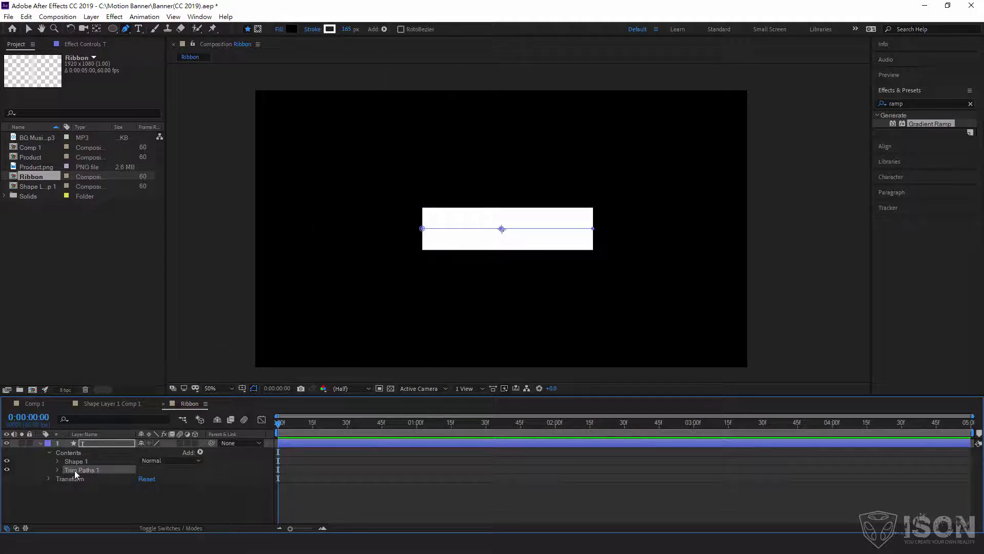
pyautogui.click(57, 469)
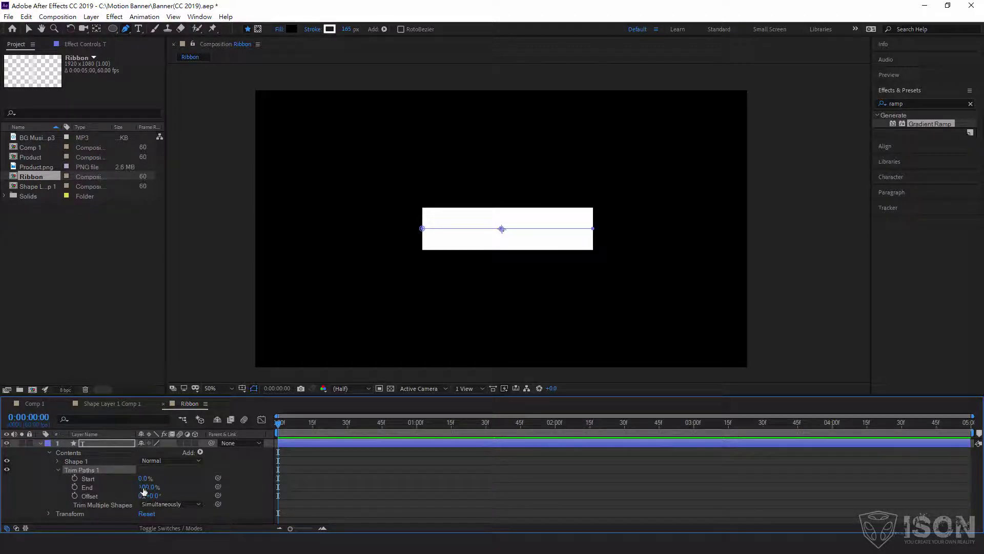
# Keyframe Trim Paths End at 100% at 30f and 0% at frame 0
pyautogui.moveTo(146, 488)
pyautogui.mouseDown()
pyautogui.moveTo(177, 487)
pyautogui.moveTo(142, 478)
pyautogui.moveTo(171, 471)
pyautogui.moveTo(145, 487)
pyautogui.moveTo(174, 478)
pyautogui.moveTo(159, 484)
pyautogui.mouseUp()
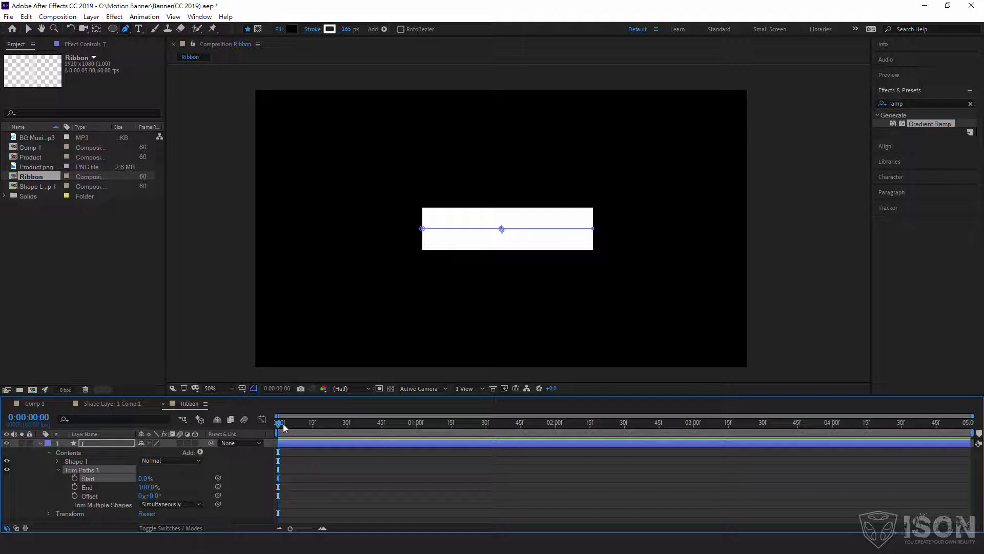
pyautogui.moveTo(280, 423); pyautogui.dragTo(272, 431)
pyautogui.moveTo(156, 491)
pyautogui.mouseDown()
pyautogui.moveTo(108, 490)
pyautogui.moveTo(124, 493)
pyautogui.mouseUp()
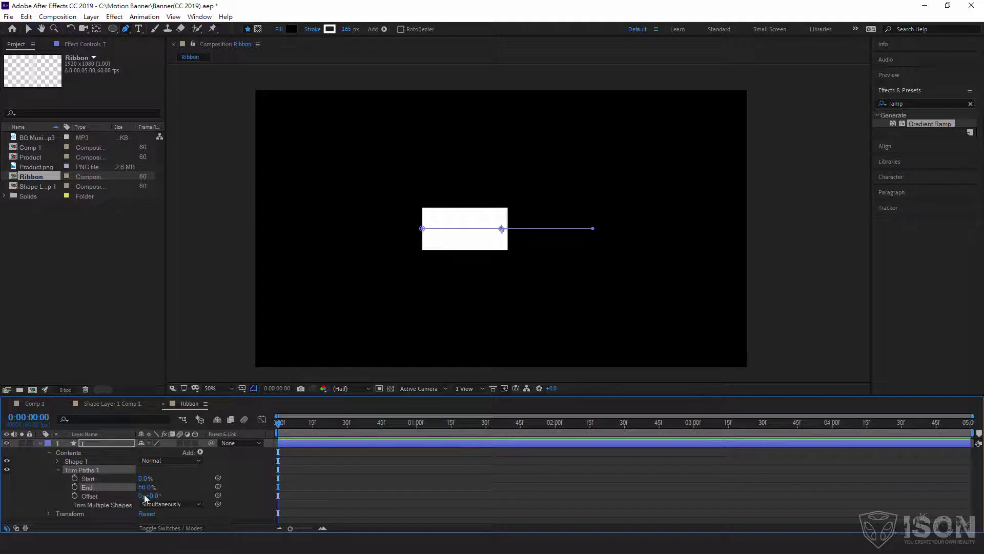
pyautogui.hotkey('ctrl', 'z')
pyautogui.moveTo(279, 430); pyautogui.dragTo(346, 432)
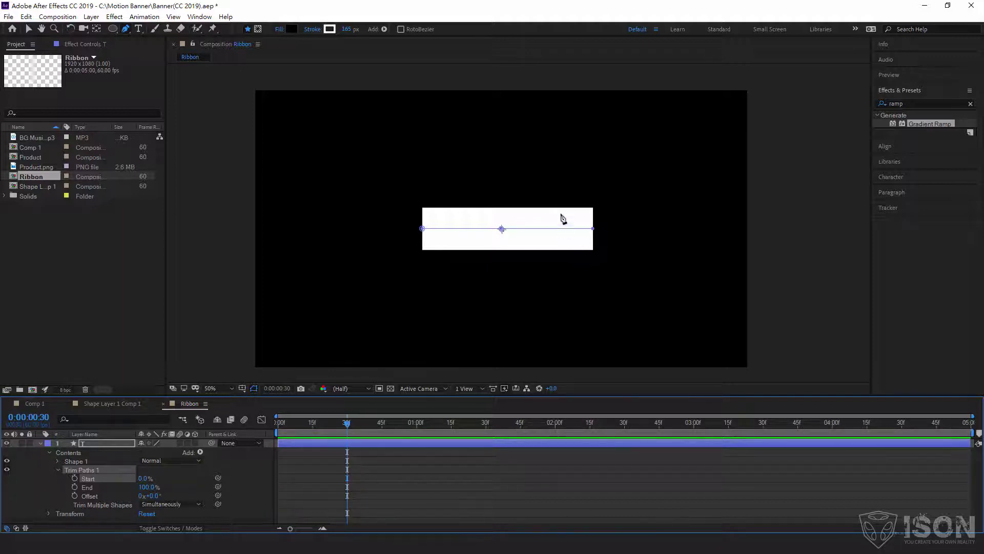
pyautogui.click(74, 487)
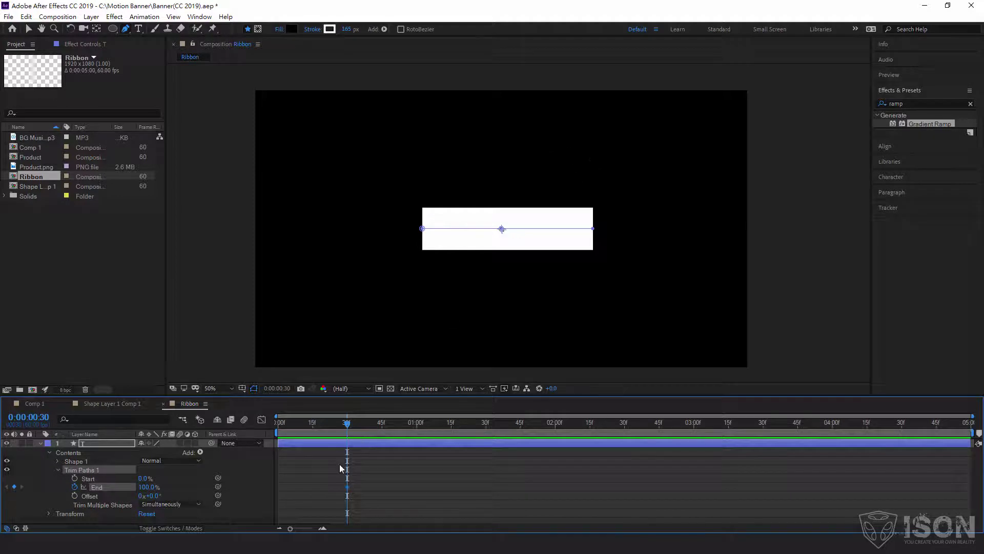
pyautogui.moveTo(347, 433); pyautogui.dragTo(278, 433)
pyautogui.moveTo(149, 490); pyautogui.dragTo(97, 490)
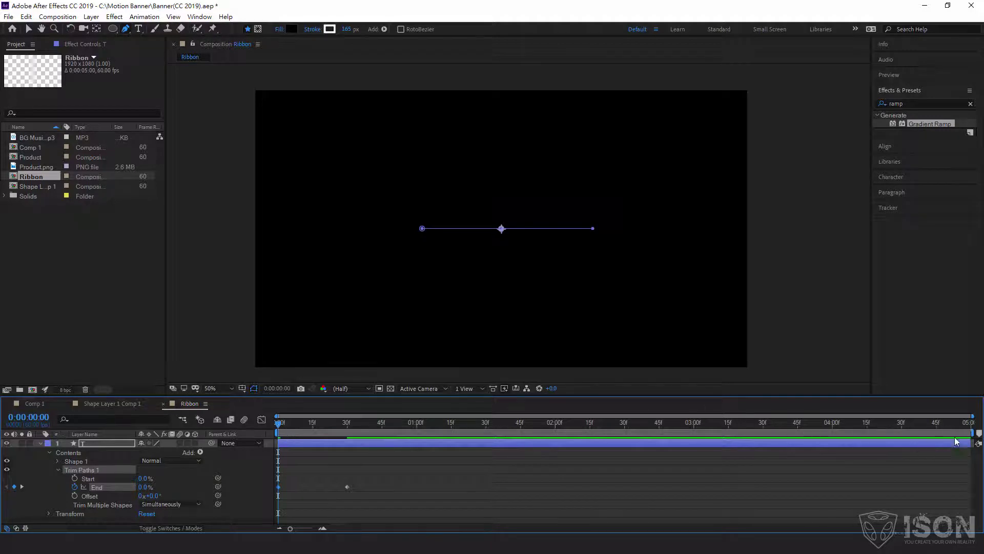
# End the work area at 30f and preview the bar drawing on
pyautogui.moveTo(978, 433); pyautogui.dragTo(368, 455)
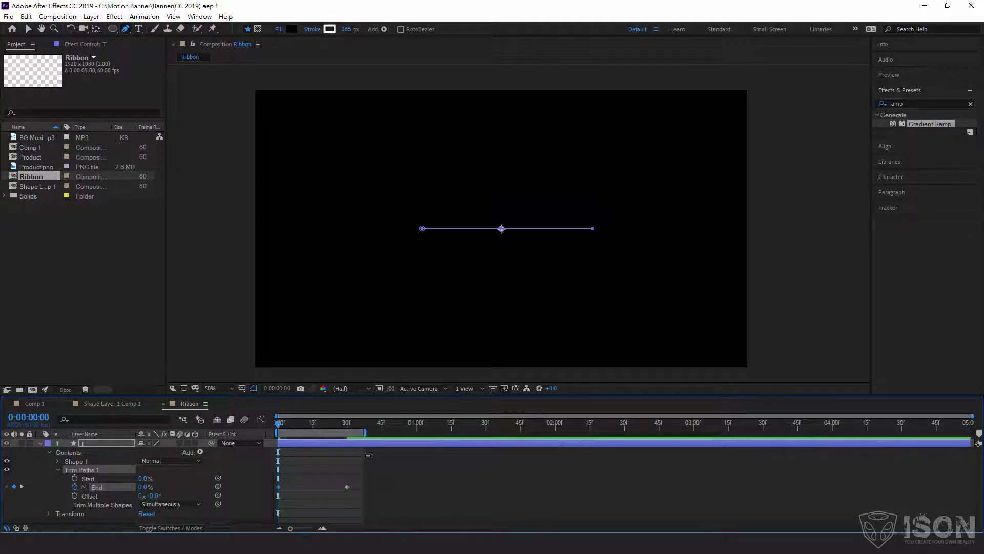
pyautogui.press('space')
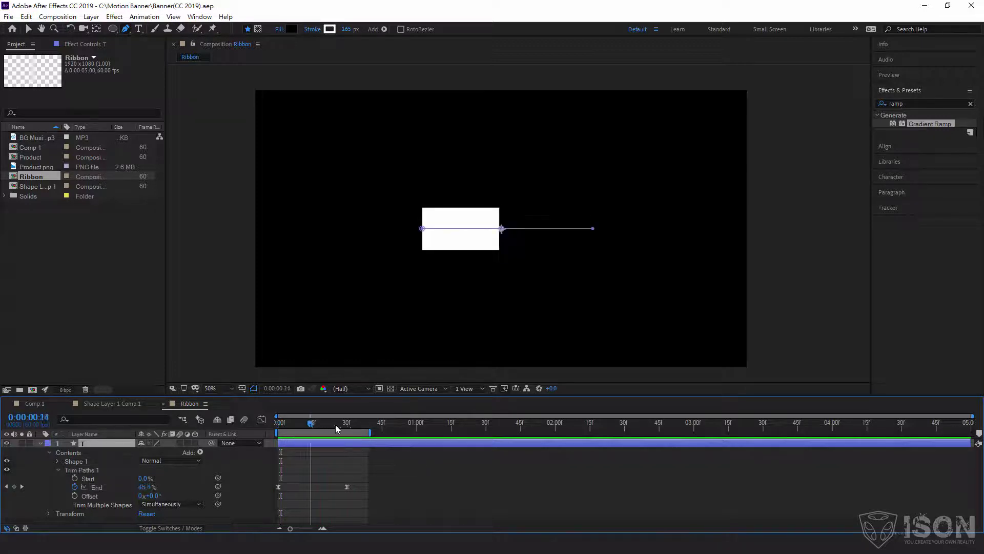
pyautogui.moveTo(335, 425); pyautogui.dragTo(301, 426)
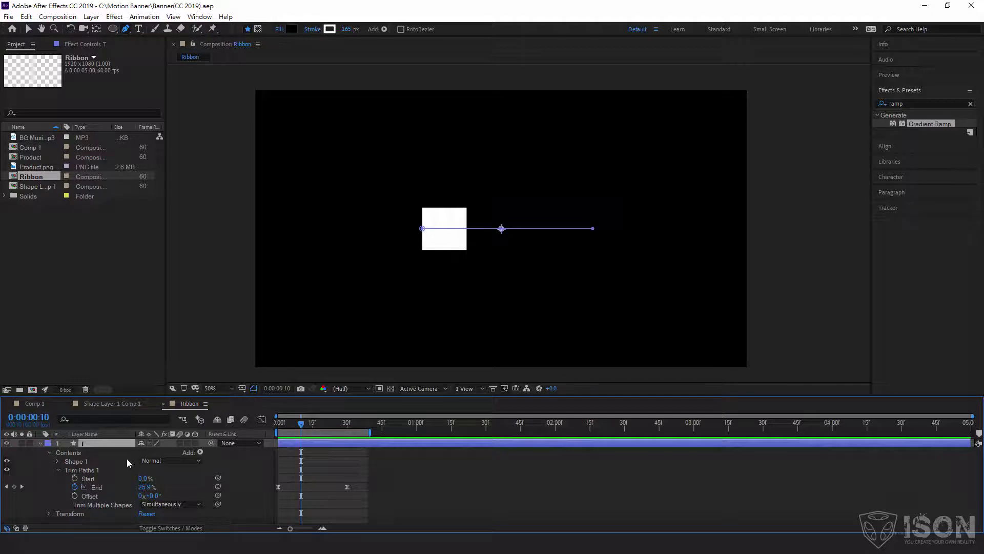
pyautogui.press('u')
pyautogui.press('u')
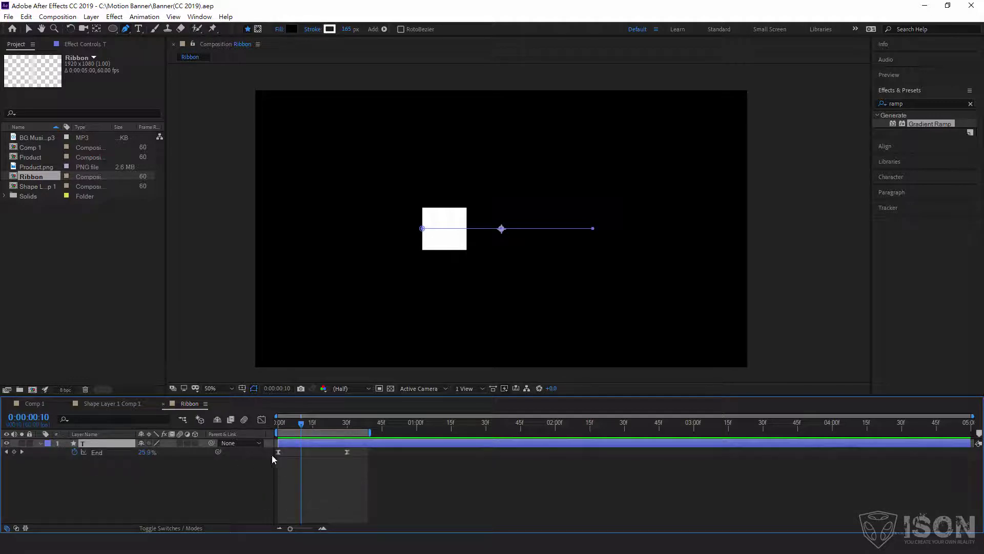
# Enlarge the timeline and go to the 30f keyframe where the bar is fully drawn
pyautogui.press('u')
pyautogui.moveTo(387, 402); pyautogui.dragTo(389, 381)
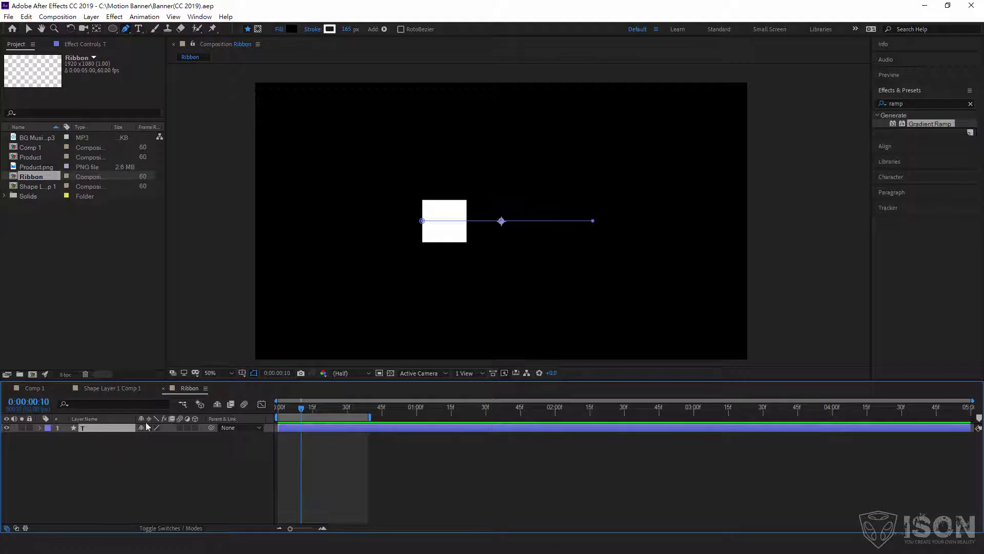
pyautogui.moveTo(301, 413); pyautogui.dragTo(283, 411)
pyautogui.press('u')
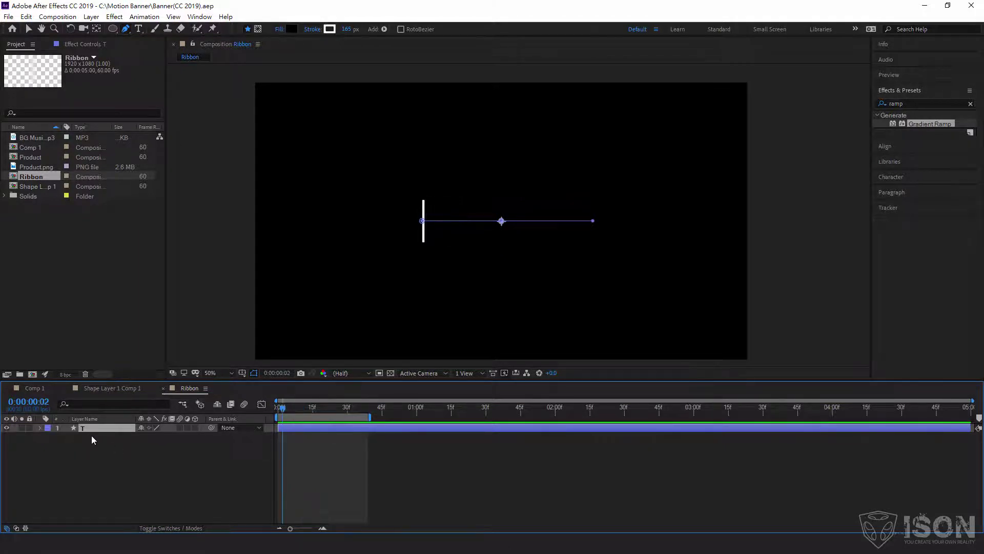
pyautogui.press('u')
pyautogui.press('u')
pyautogui.moveTo(303, 413); pyautogui.dragTo(347, 409)
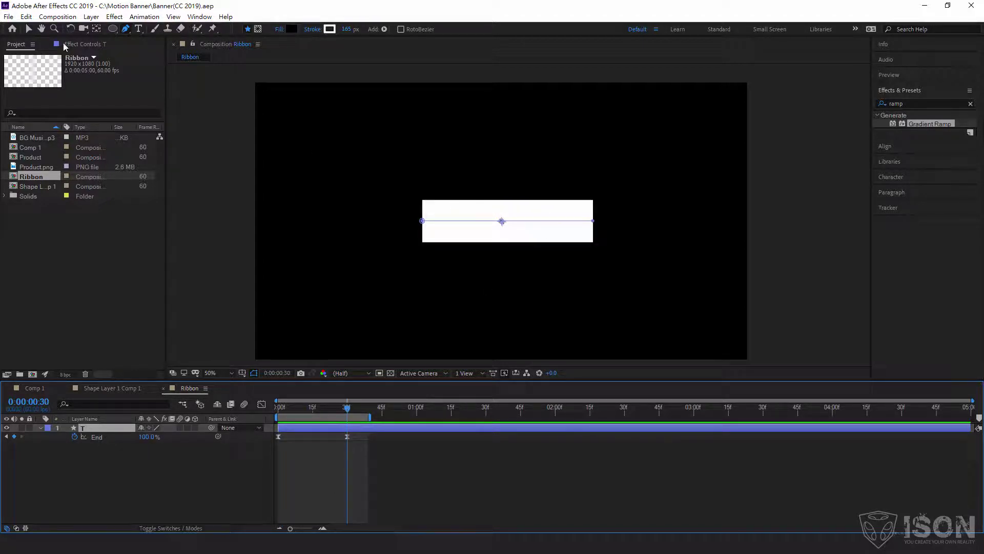
# Move layer T's white bar lower in the frame and duplicate the layer as T 2
pyautogui.click(29, 29)
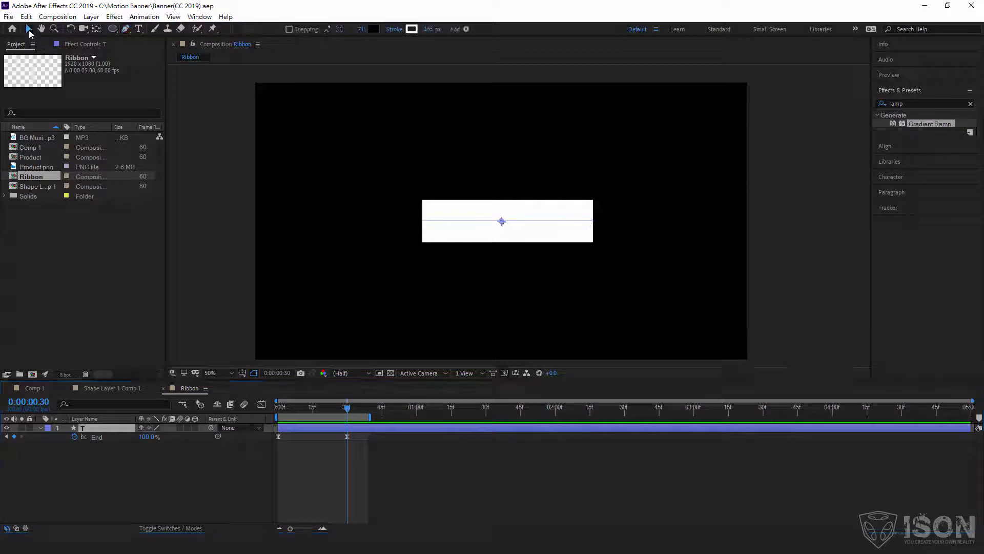
pyautogui.click(530, 223)
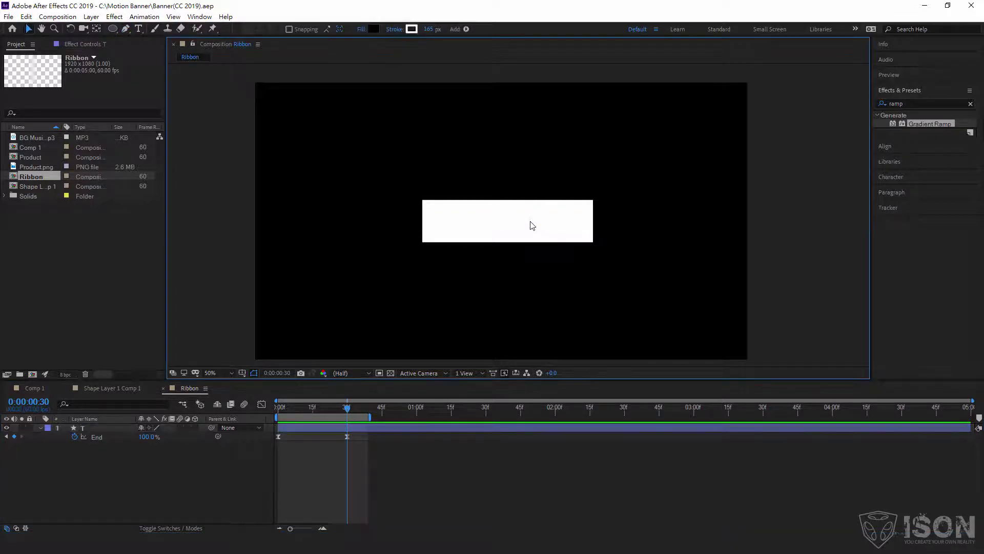
pyautogui.click(114, 428)
pyautogui.moveTo(502, 224); pyautogui.dragTo(501, 257)
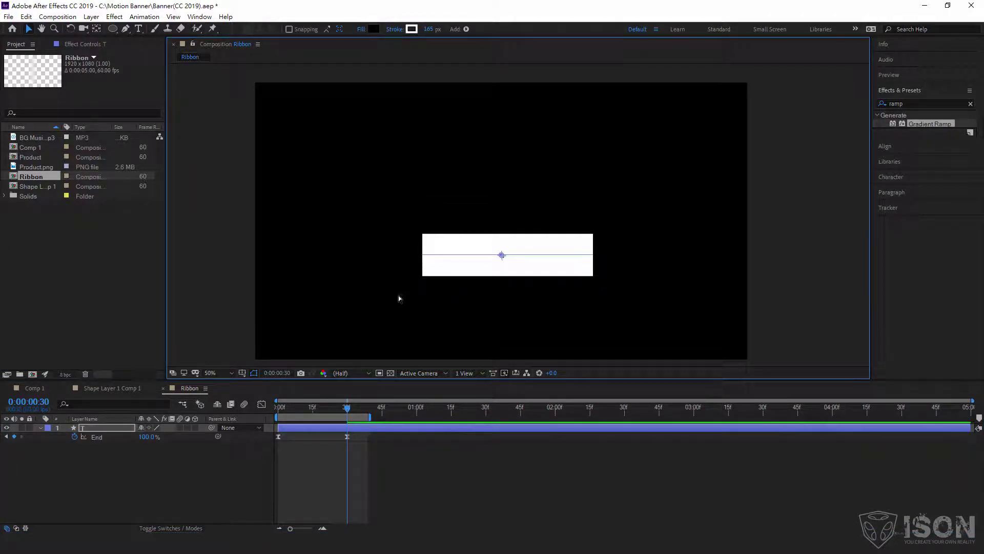
pyautogui.hotkey('ctrl', 'd')
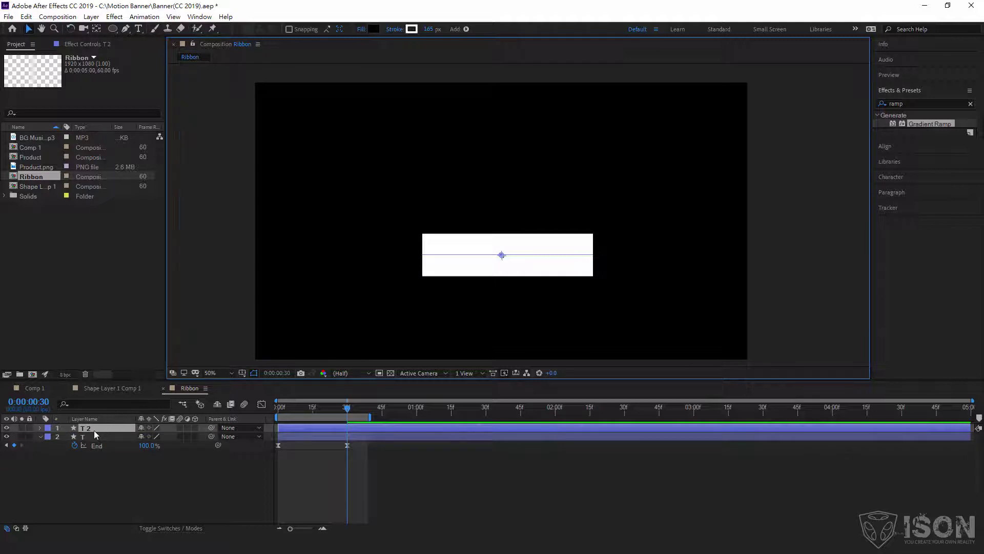
# Rename the duplicate B, put layer T above it, and raise T's bar higher
pyautogui.click(87, 439)
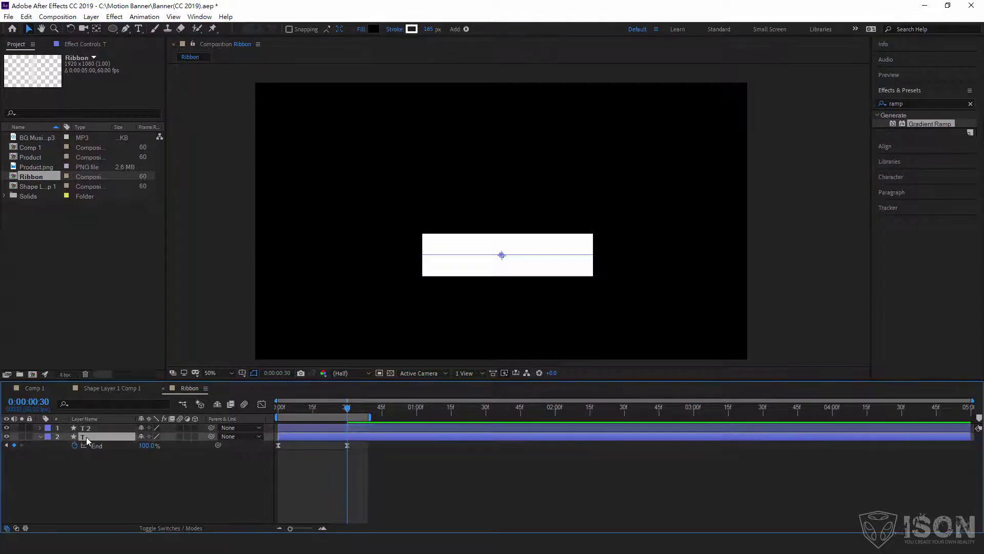
pyautogui.click(89, 431)
pyautogui.press('Return')
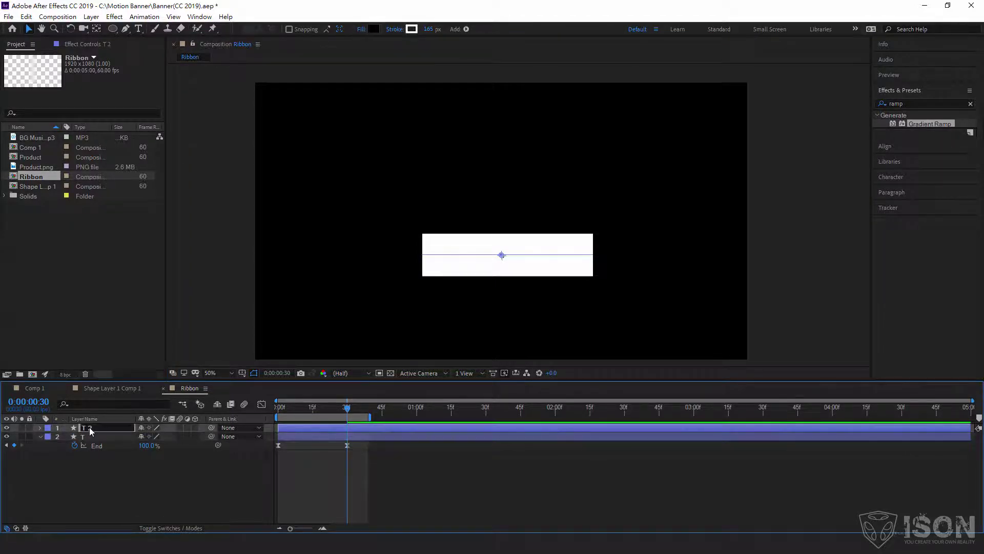
pyautogui.write('B')
pyautogui.click(87, 437)
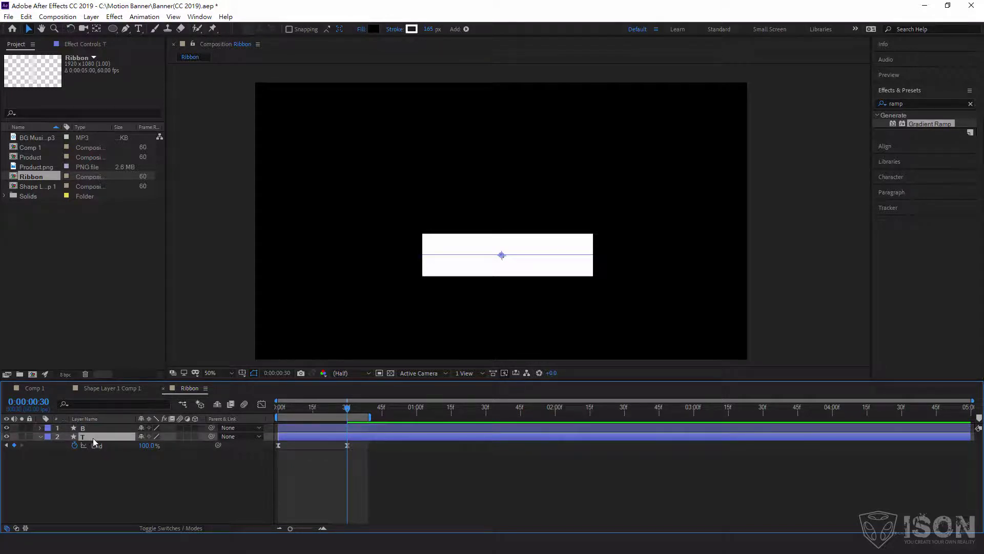
pyautogui.moveTo(94, 437); pyautogui.dragTo(94, 426)
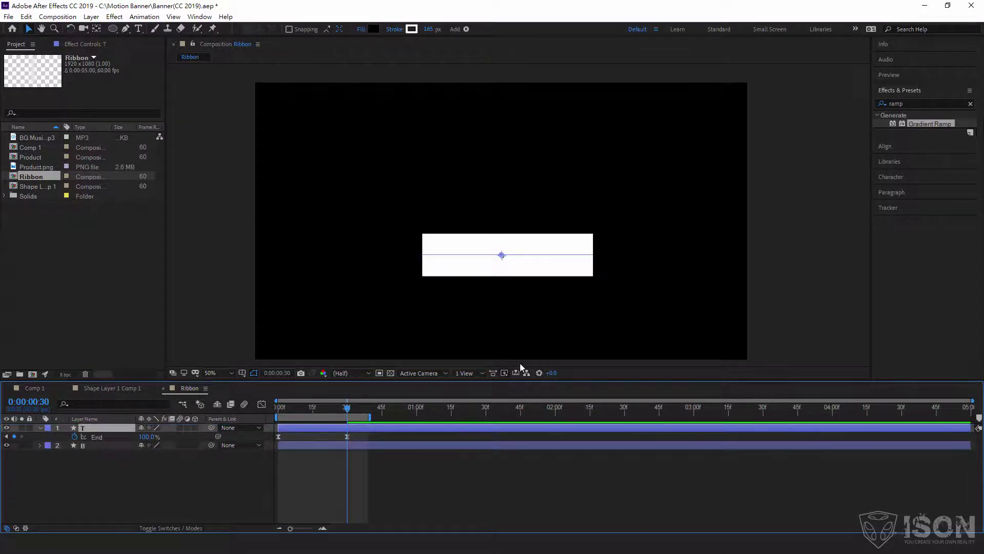
pyautogui.moveTo(503, 254)
pyautogui.mouseDown()
pyautogui.moveTo(495, 201)
pyautogui.moveTo(503, 180)
pyautogui.mouseUp()
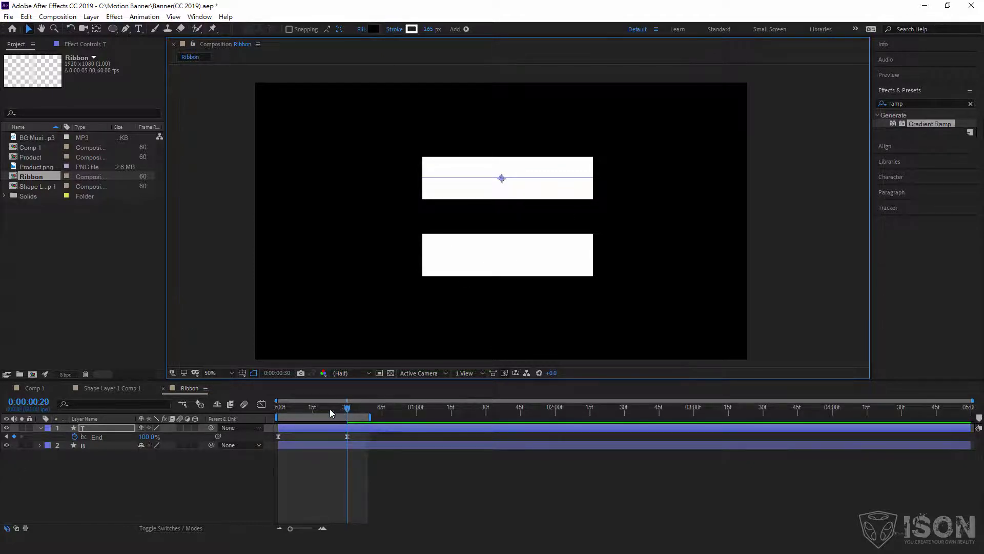
# Play back the two bars and stop at the 30f keyframe
pyautogui.press('space')
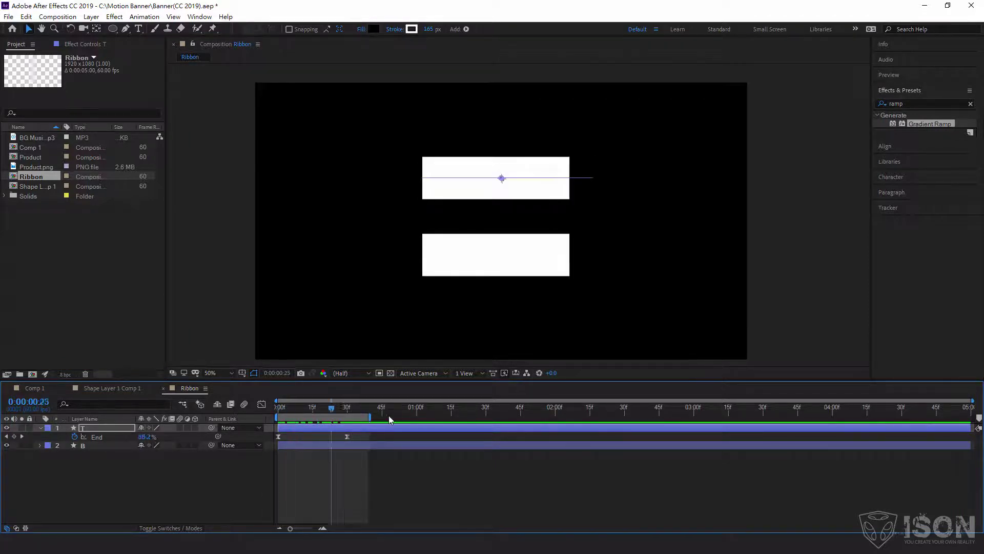
pyautogui.click(347, 408)
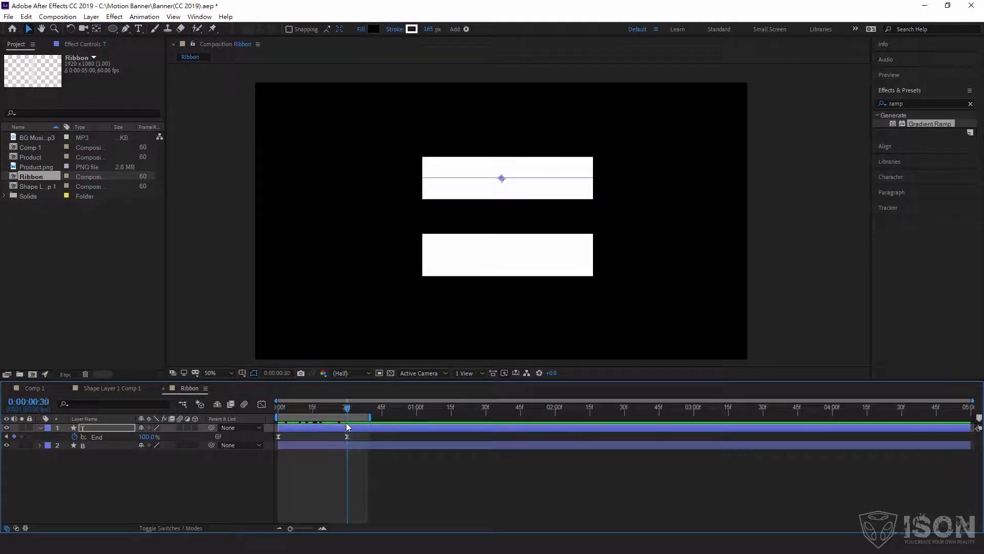
pyautogui.click(514, 259)
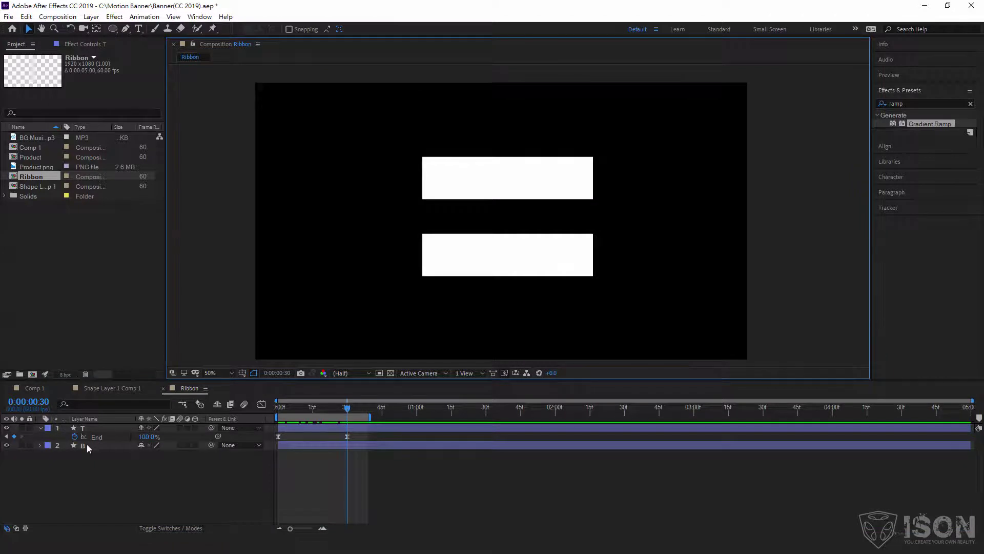
pyautogui.click(88, 427)
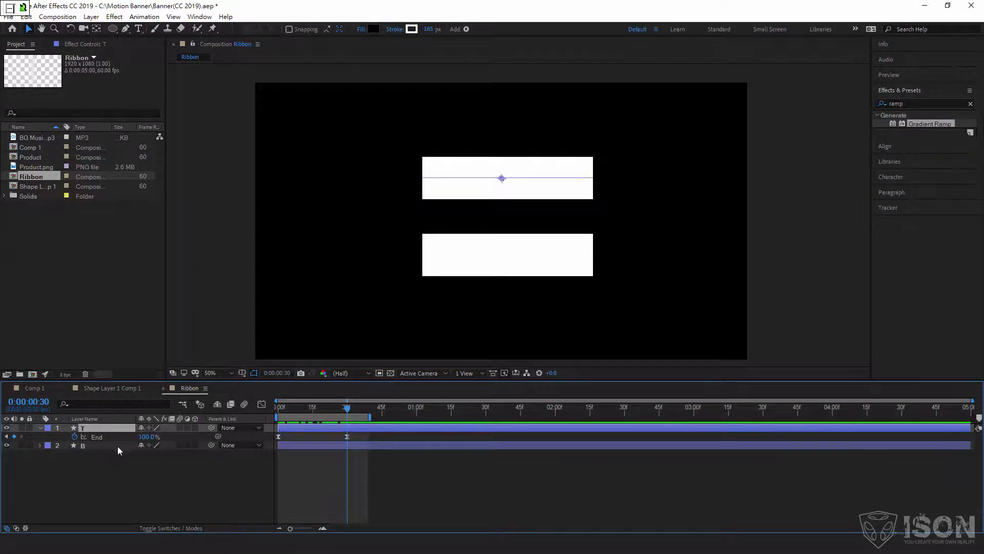
# Reveal layer B's End keyframes, nudge its bar slightly down, and scrub the draw-on
pyautogui.click(90, 446)
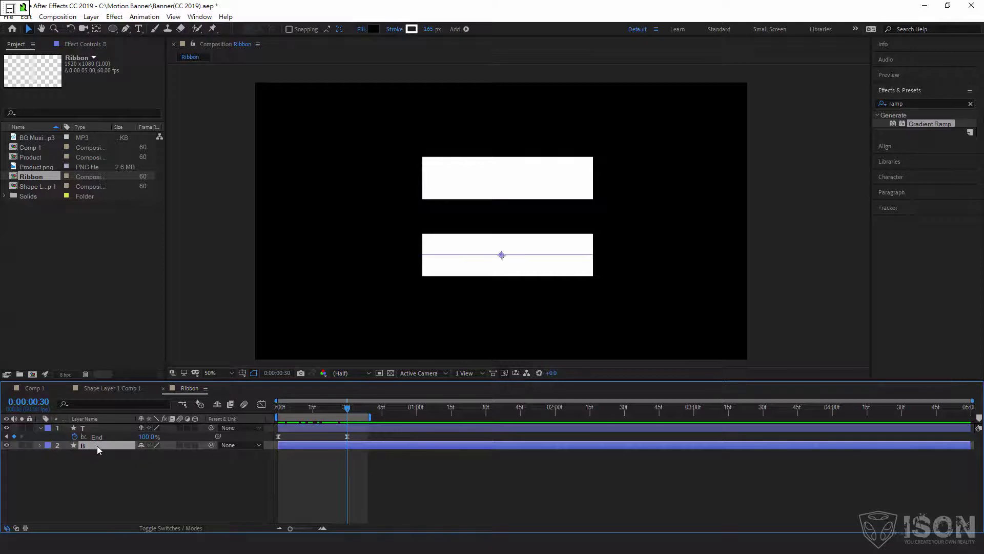
pyautogui.click(42, 445)
pyautogui.press('u')
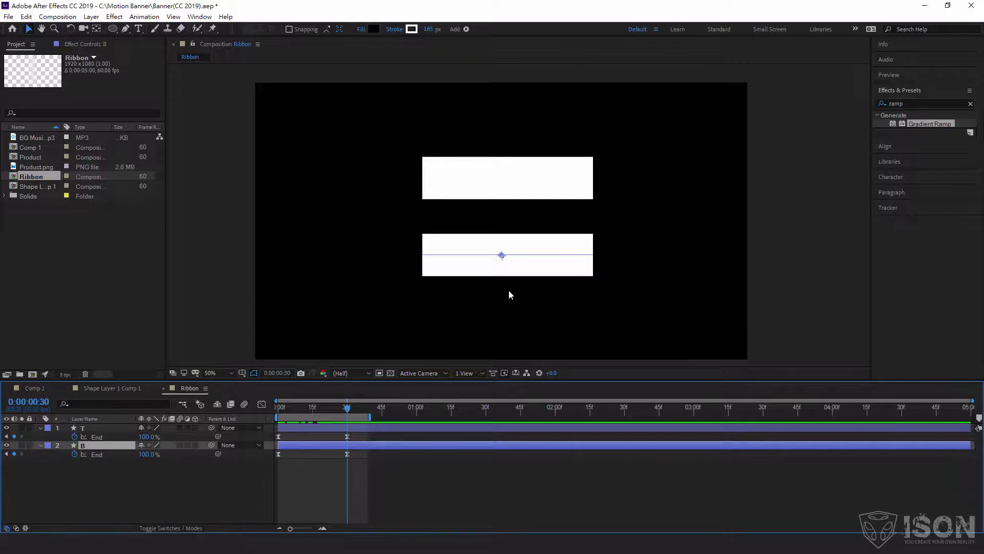
pyautogui.moveTo(502, 257); pyautogui.dragTo(502, 261)
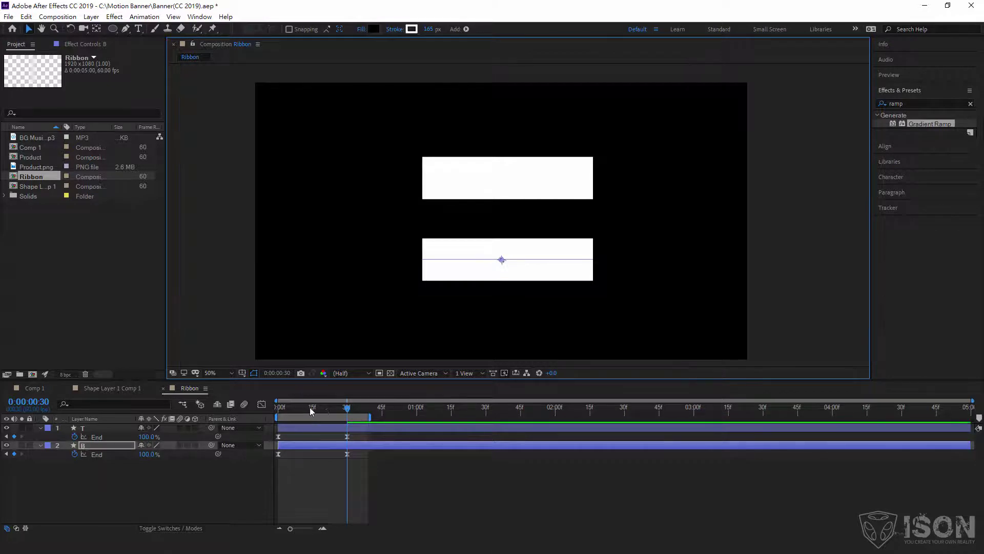
pyautogui.moveTo(311, 410); pyautogui.dragTo(357, 410)
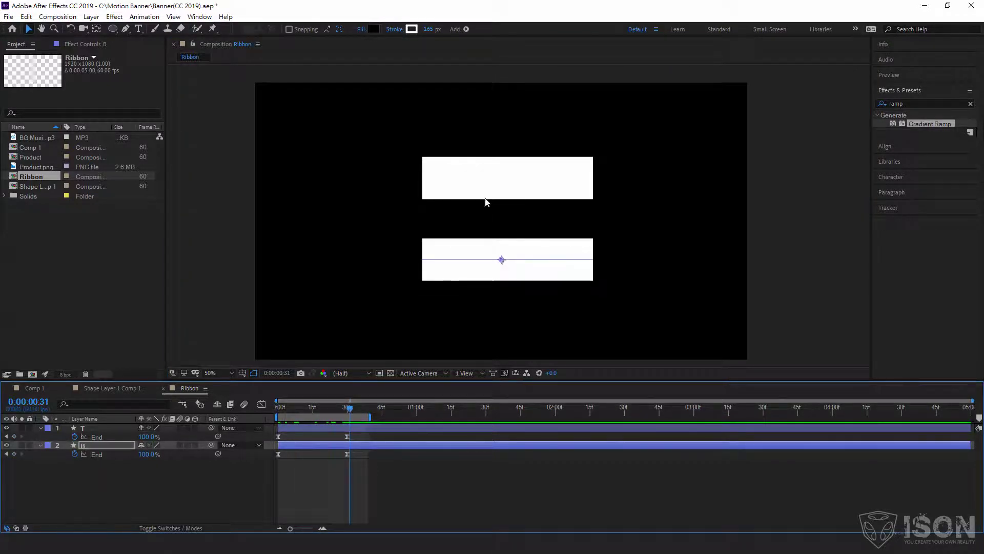
# Duplicate layer B, rename the copy M, and undo an accidental stretch of its bar
pyautogui.click(106, 447)
pyautogui.hotkey('ctrl', 'd')
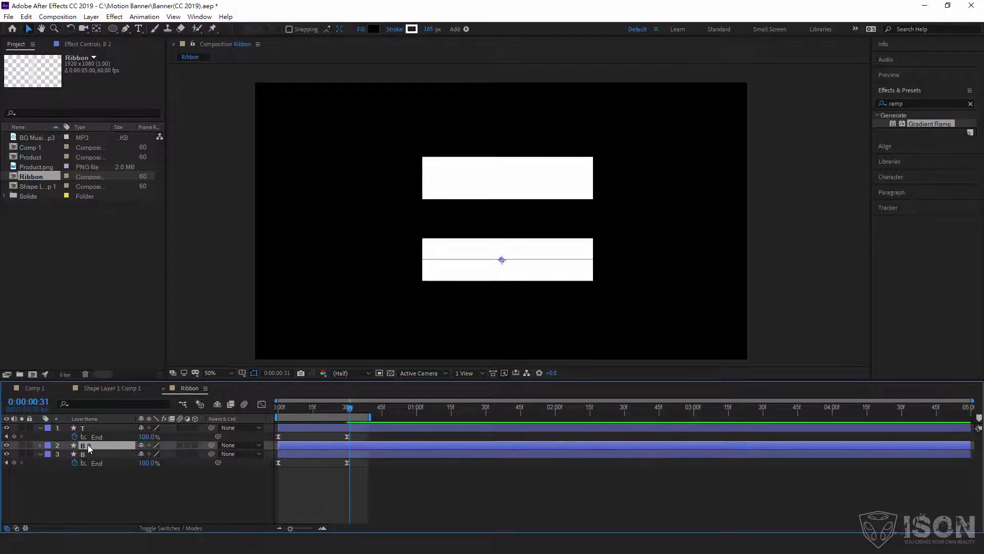
pyautogui.press('Return')
pyautogui.write('m')
pyautogui.press('Return')
pyautogui.moveTo(501, 260); pyautogui.dragTo(502, 233)
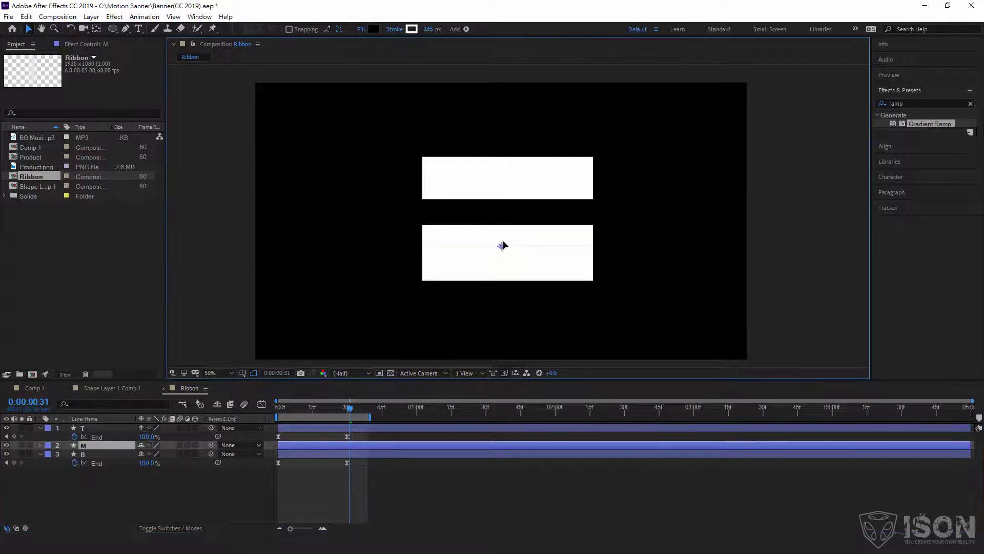
pyautogui.hotkey('ctrl', 'z')
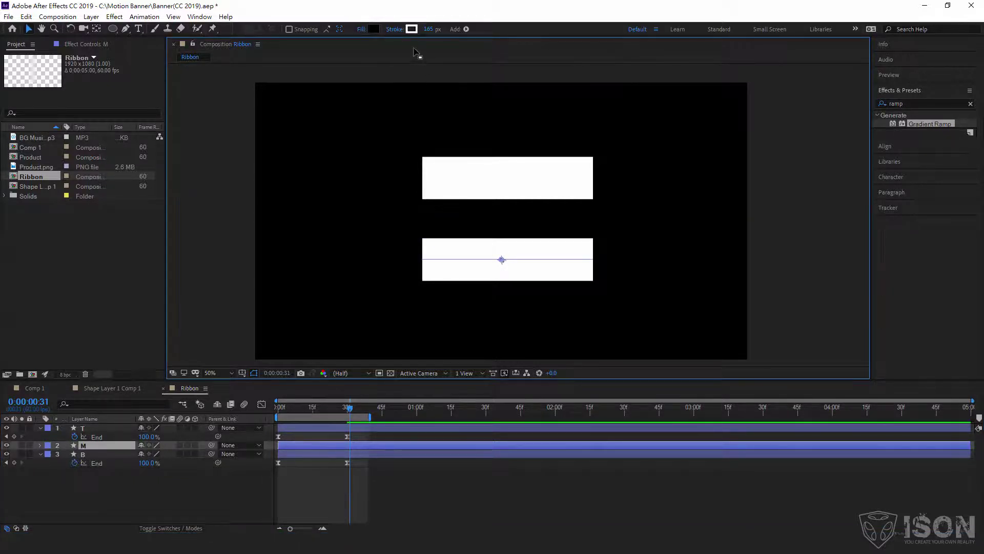
# Set layer M's stroke to mid grey 8F8F8F and view the comp at 100%
pyautogui.click(411, 29)
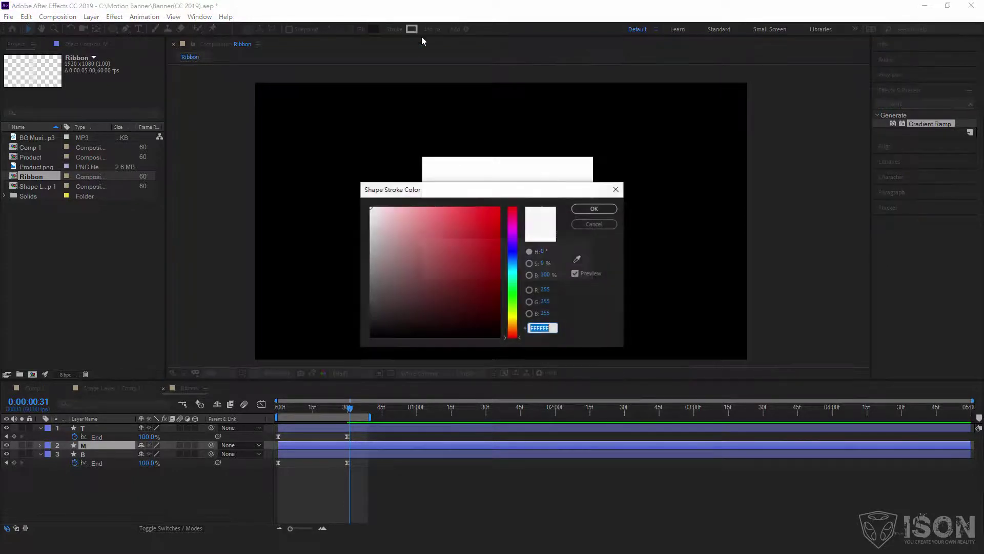
pyautogui.moveTo(372, 241); pyautogui.dragTo(371, 265)
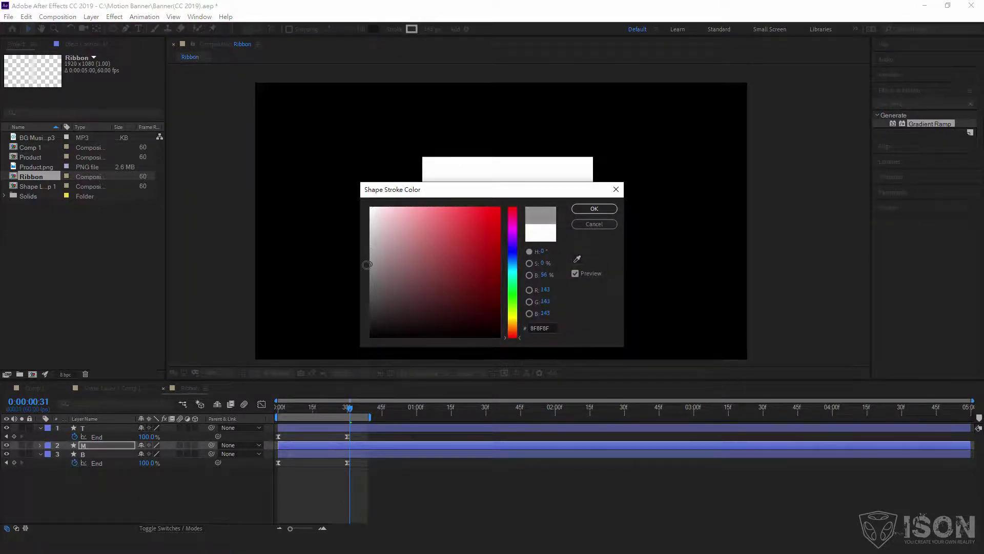
pyautogui.click(595, 208)
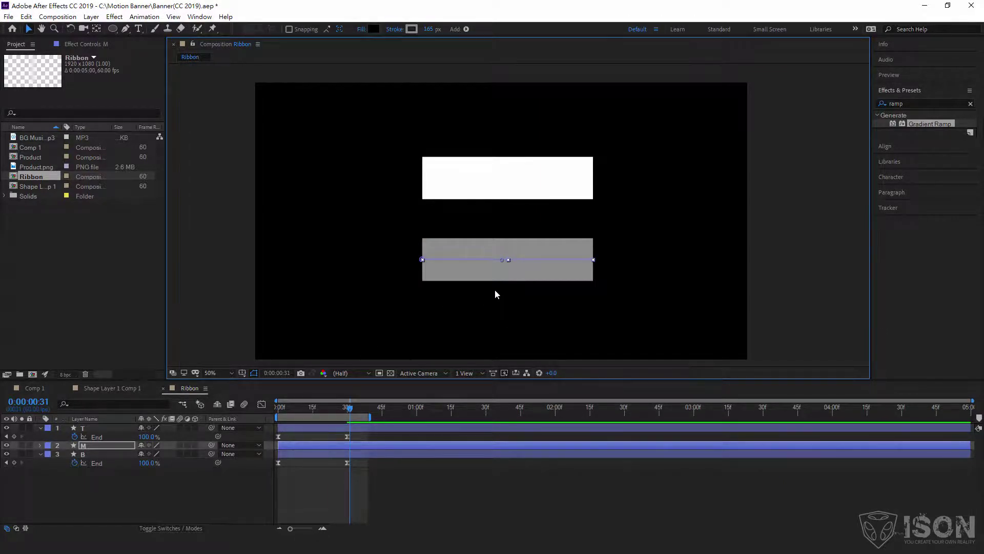
pyautogui.press('.')
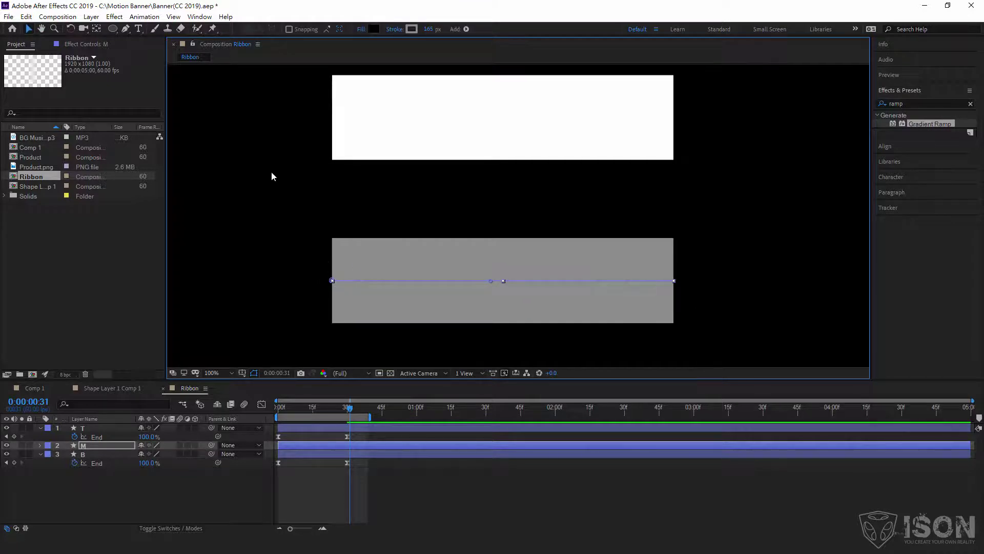
# Slant the grey band by raising its left vertex to the top bar, then move layer M below B
pyautogui.click(125, 29)
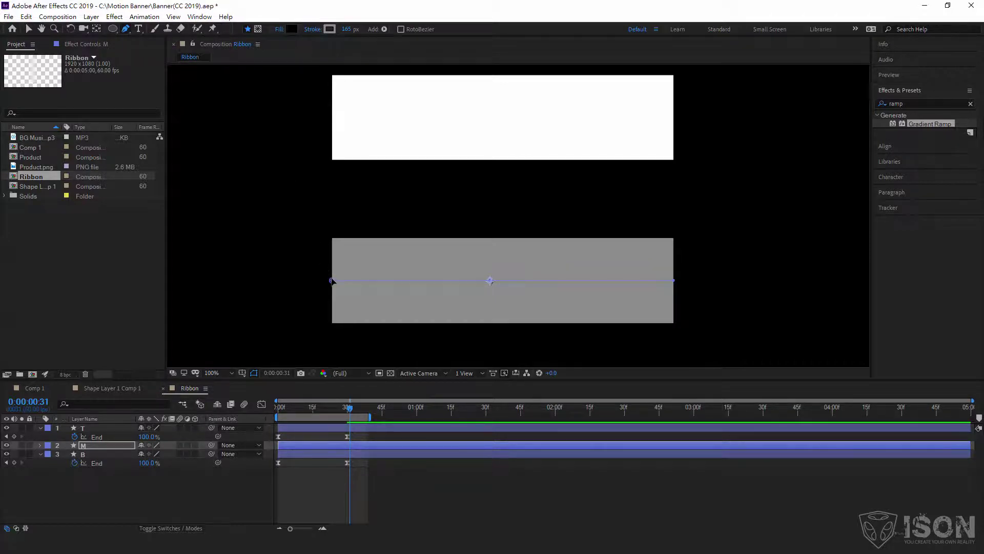
pyautogui.moveTo(332, 281)
pyautogui.mouseDown()
pyautogui.moveTo(336, 137)
pyautogui.moveTo(339, 120)
pyautogui.moveTo(351, 123)
pyautogui.mouseUp()
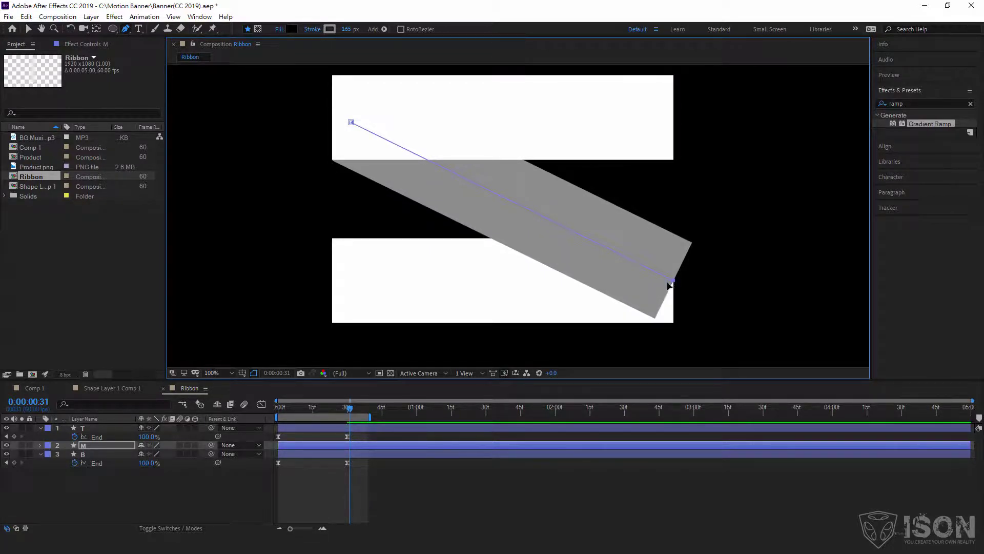
pyautogui.moveTo(669, 286); pyautogui.dragTo(670, 292)
pyautogui.moveTo(669, 286); pyautogui.dragTo(657, 279)
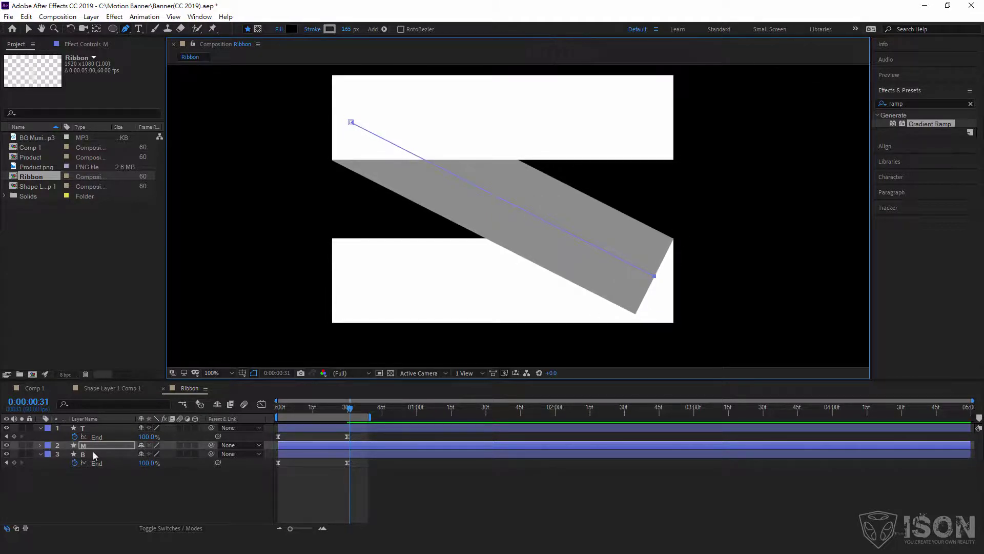
pyautogui.moveTo(89, 447); pyautogui.dragTo(89, 460)
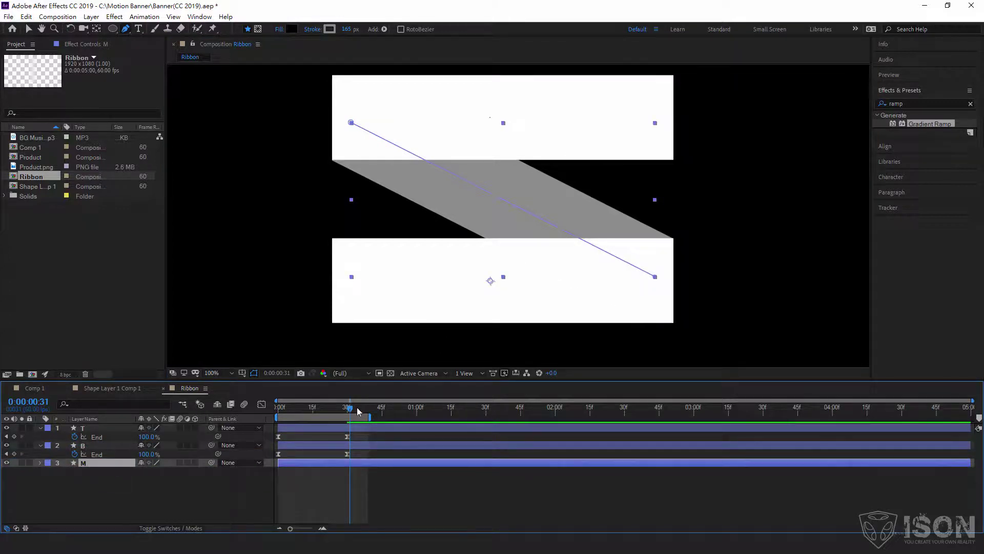
# Preview the draw-on again, then zoom to 200% and pan to inspect the band's path ends
pyautogui.press('pageup')
pyautogui.press('pageup')
pyautogui.moveTo(324, 412)
pyautogui.mouseDown()
pyautogui.moveTo(272, 414)
pyautogui.moveTo(363, 417)
pyautogui.moveTo(278, 413)
pyautogui.moveTo(345, 416)
pyautogui.moveTo(360, 430)
pyautogui.mouseUp()
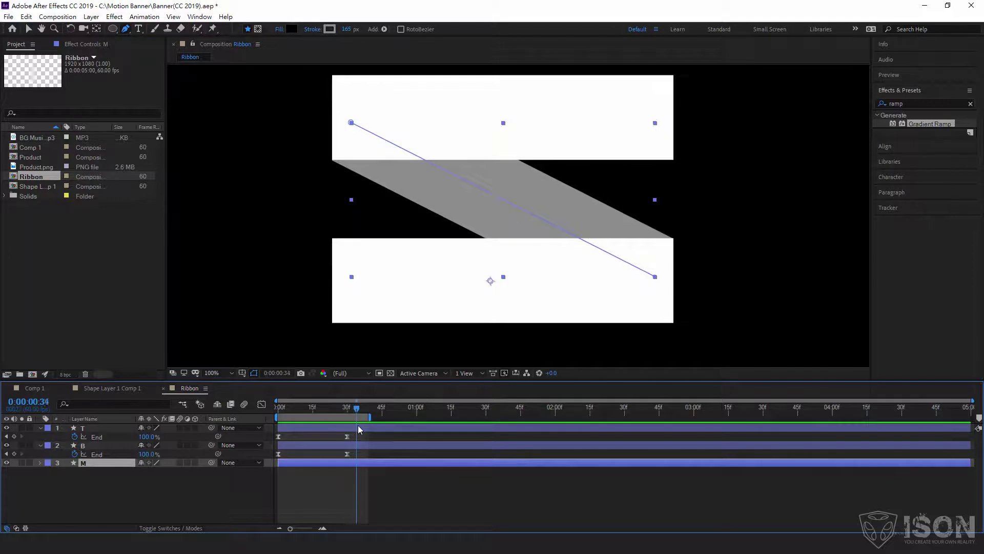
pyautogui.press('.')
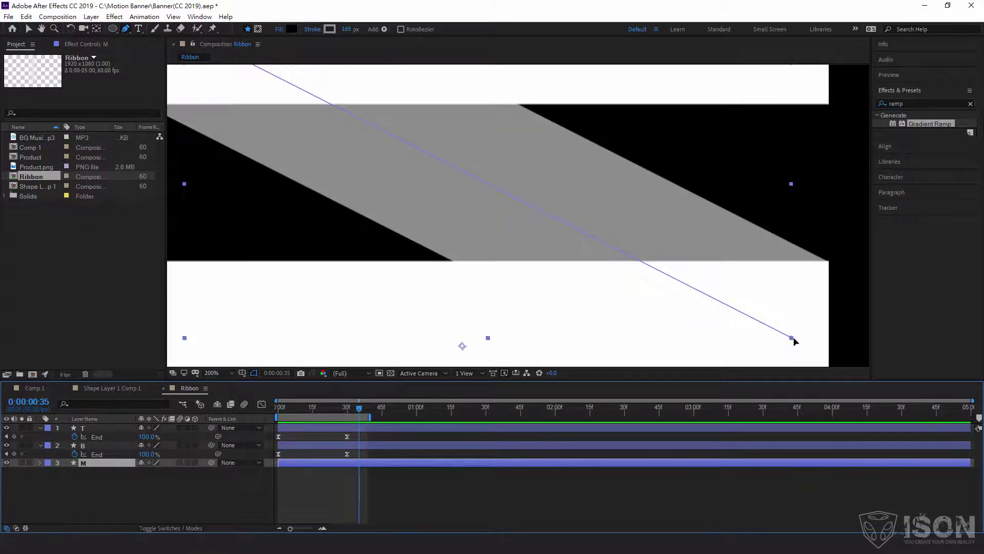
pyautogui.press('h')
pyautogui.moveTo(422, 176); pyautogui.dragTo(606, 299)
pyautogui.press('g')
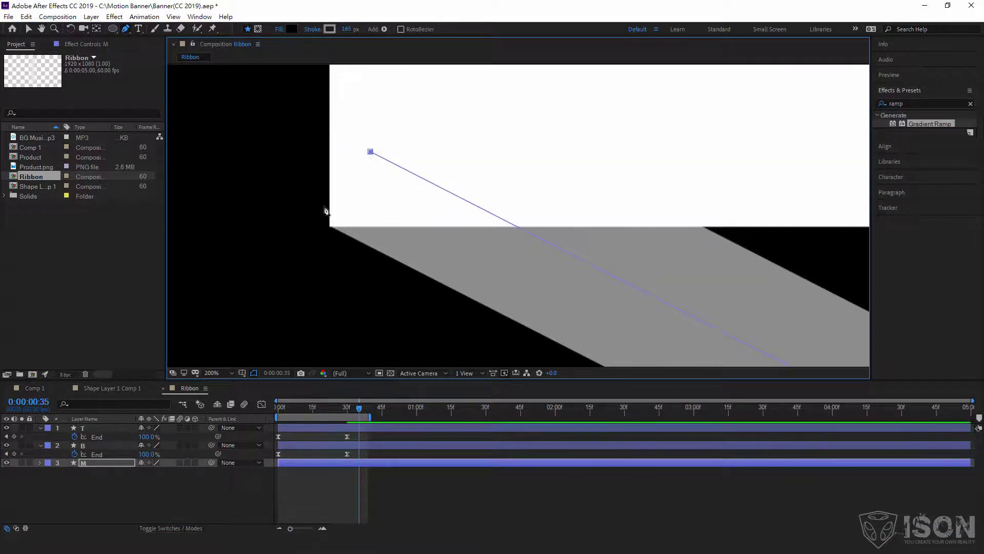
pyautogui.press(',')
pyautogui.moveTo(587, 232); pyautogui.dragTo(482, 166)
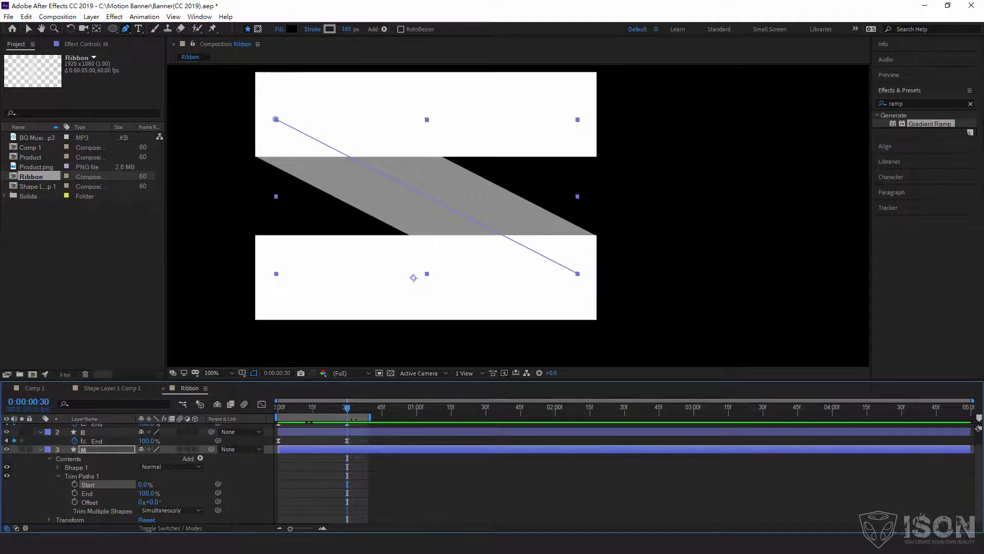
# At frame 13, test the trim Start value and reposition the band's two endpoints
pyautogui.moveTo(347, 409)
pyautogui.mouseDown()
pyautogui.moveTo(308, 410)
pyautogui.moveTo(347, 416)
pyautogui.mouseUp()
pyautogui.moveTo(144, 484); pyautogui.dragTo(175, 483)
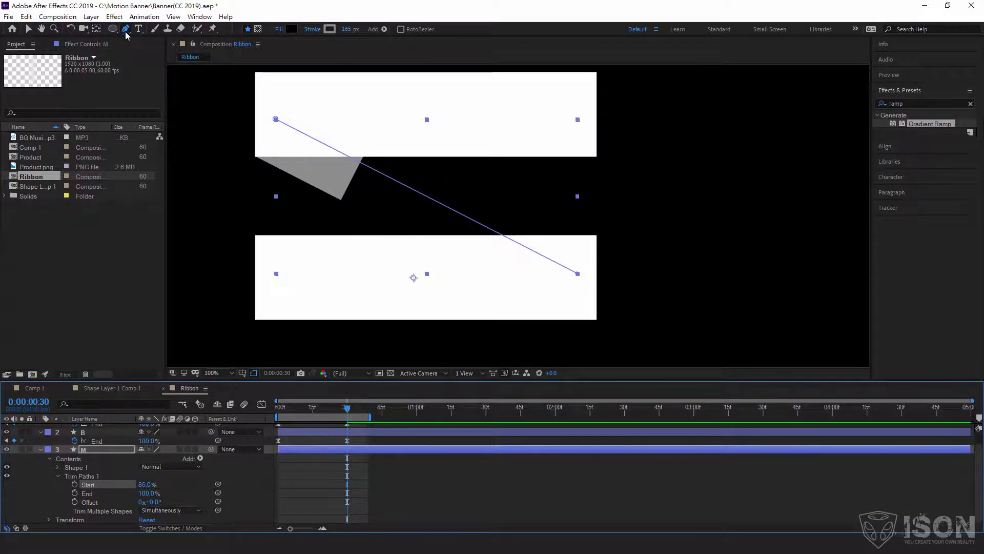
pyautogui.moveTo(276, 119); pyautogui.dragTo(447, 266)
pyautogui.moveTo(577, 273)
pyautogui.mouseDown()
pyautogui.moveTo(530, 180)
pyautogui.moveTo(267, 118)
pyautogui.mouseUp()
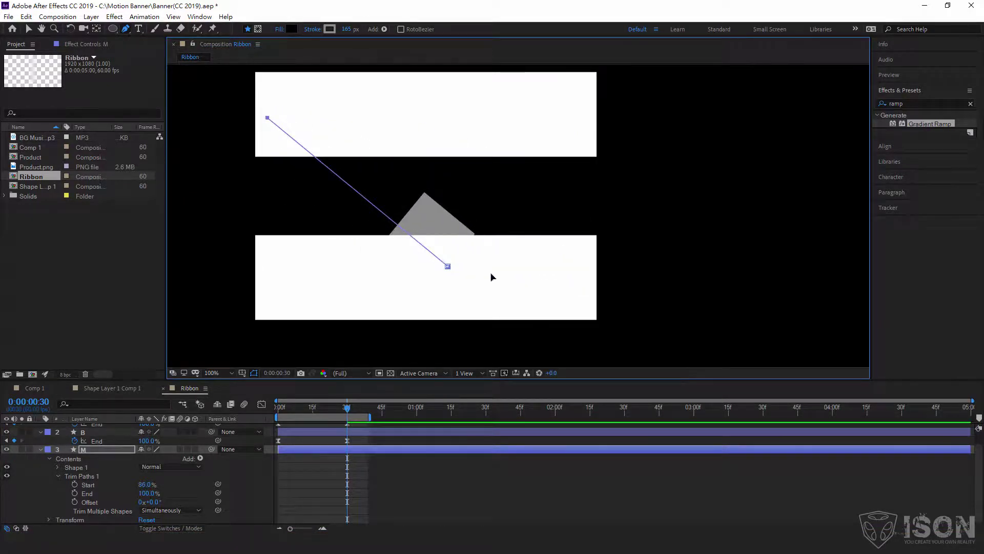
pyautogui.moveTo(447, 266); pyautogui.dragTo(560, 269)
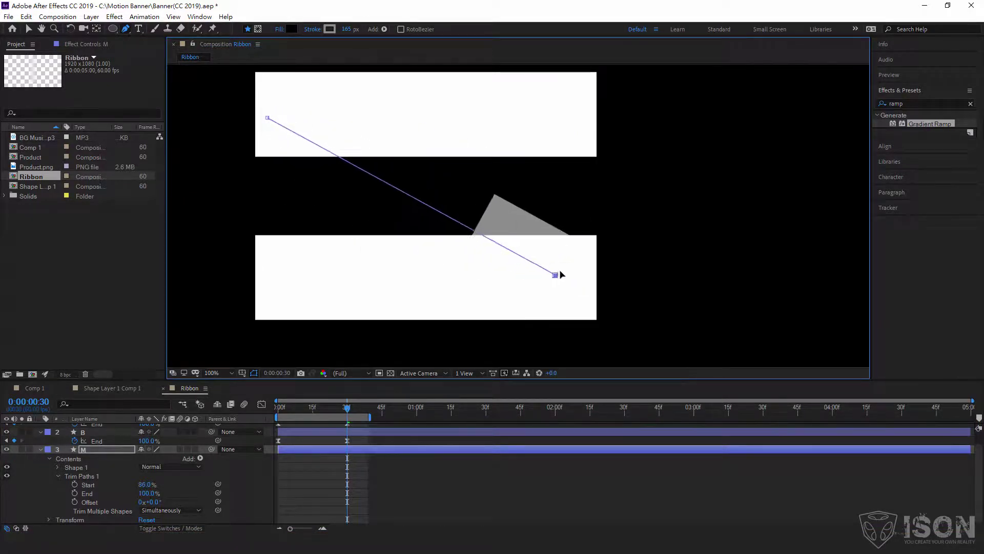
# Set trim Start to 7% and extend the band's lower-right end to the bottom bar's edge
pyautogui.click(145, 485)
pyautogui.write('7')
pyautogui.press('Return')
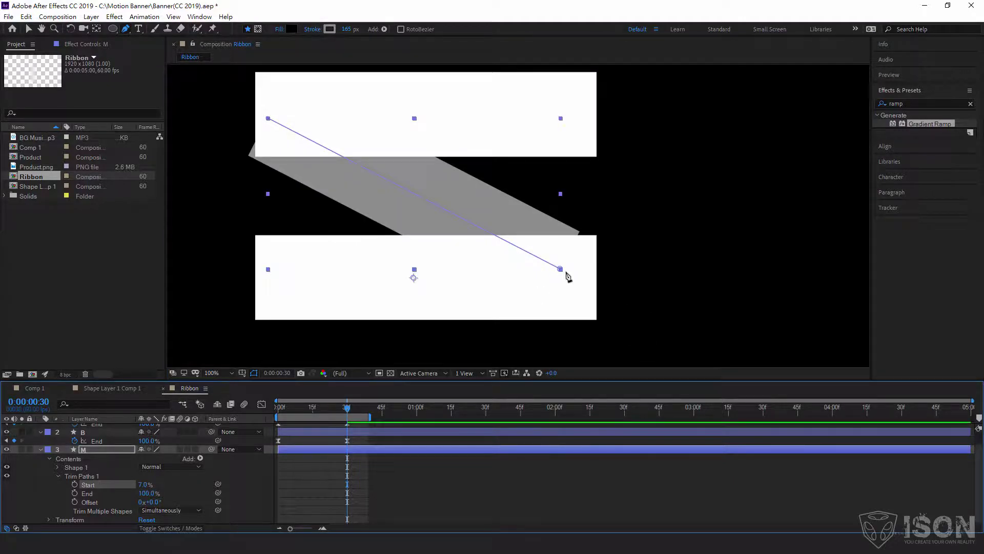
pyautogui.moveTo(560, 270); pyautogui.dragTo(579, 275)
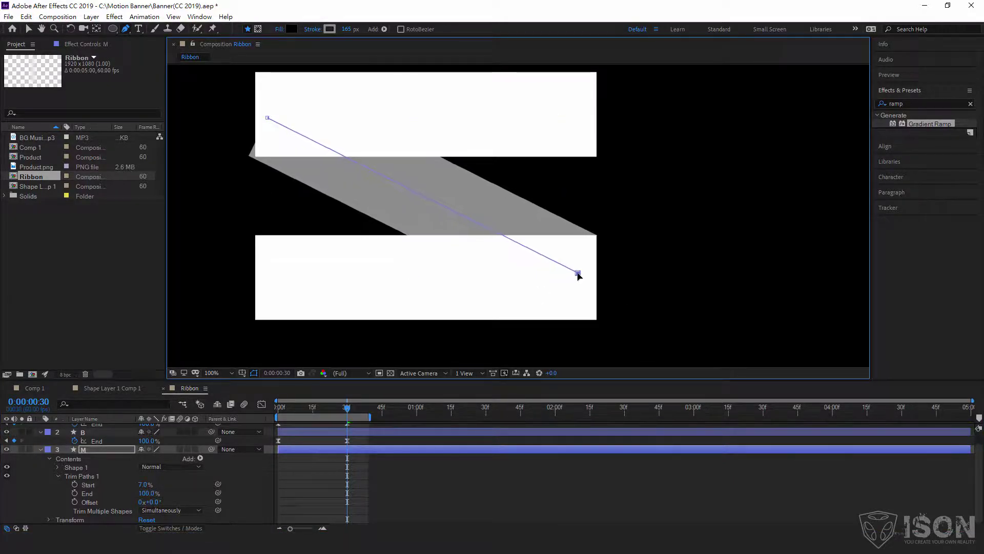
pyautogui.scroll(2, 588, 277)
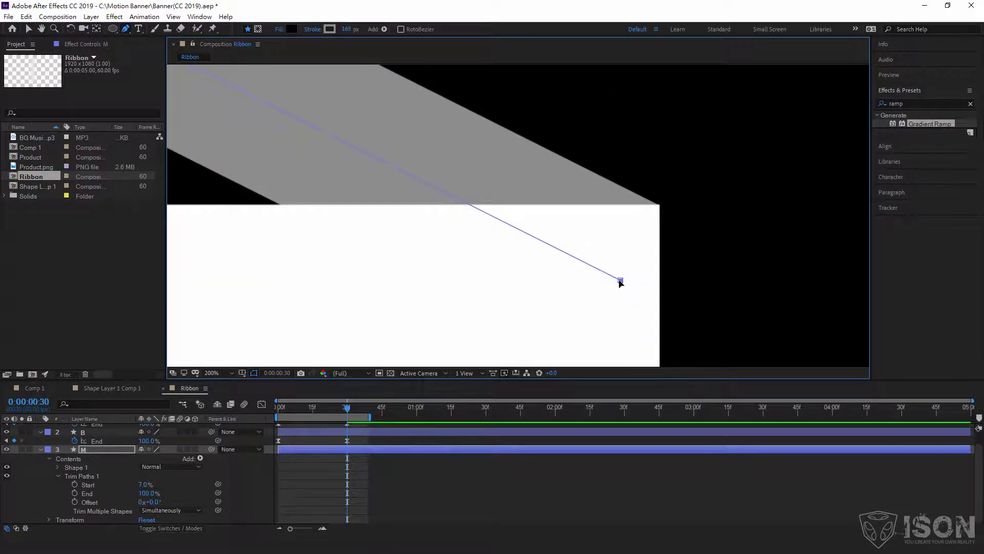
pyautogui.moveTo(621, 281)
pyautogui.mouseDown()
pyautogui.moveTo(657, 297)
pyautogui.moveTo(346, 167)
pyautogui.moveTo(358, 171)
pyautogui.mouseUp()
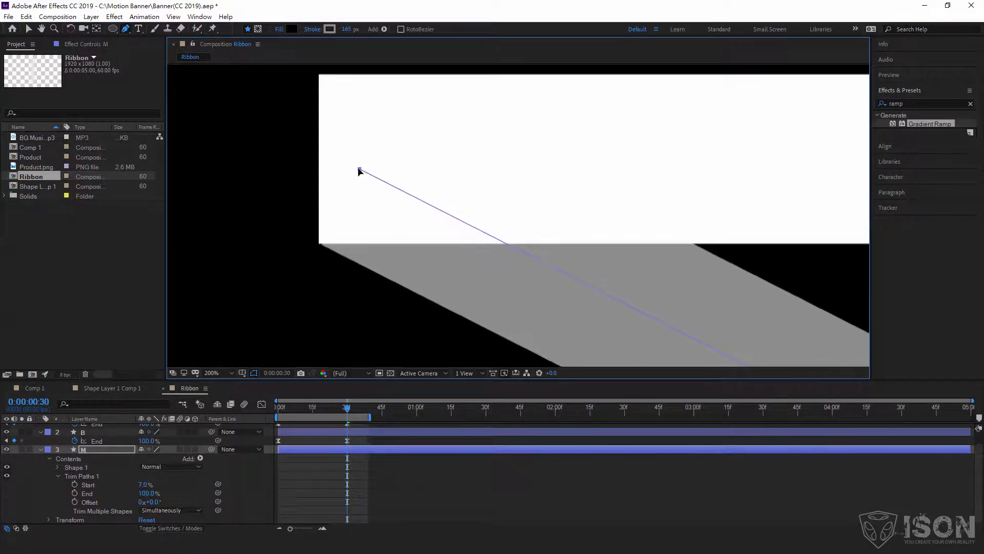
pyautogui.scroll(-4, 422, 189)
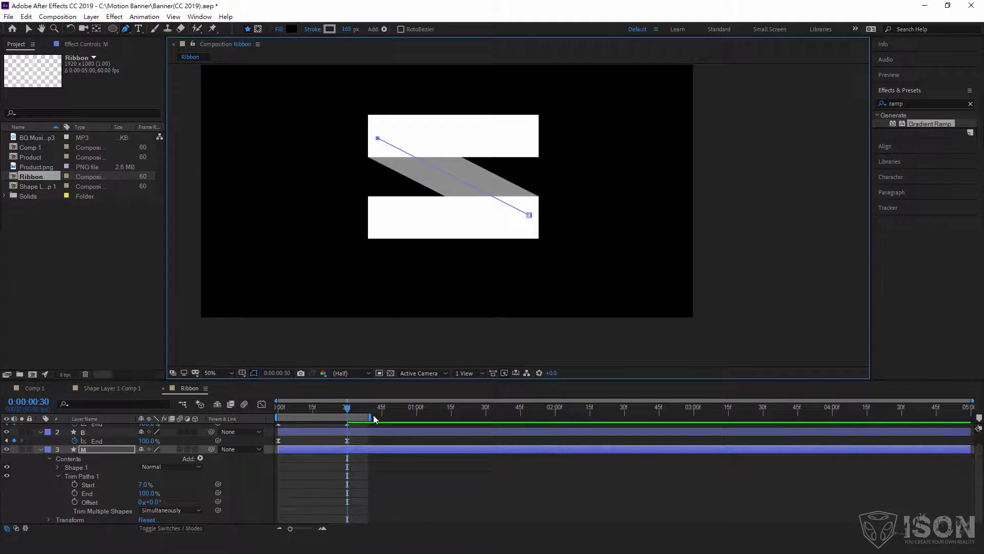
# Extend the work area, go to frame 30, and drag the grey band's trim Start to 0%
pyautogui.moveTo(370, 417); pyautogui.dragTo(490, 415)
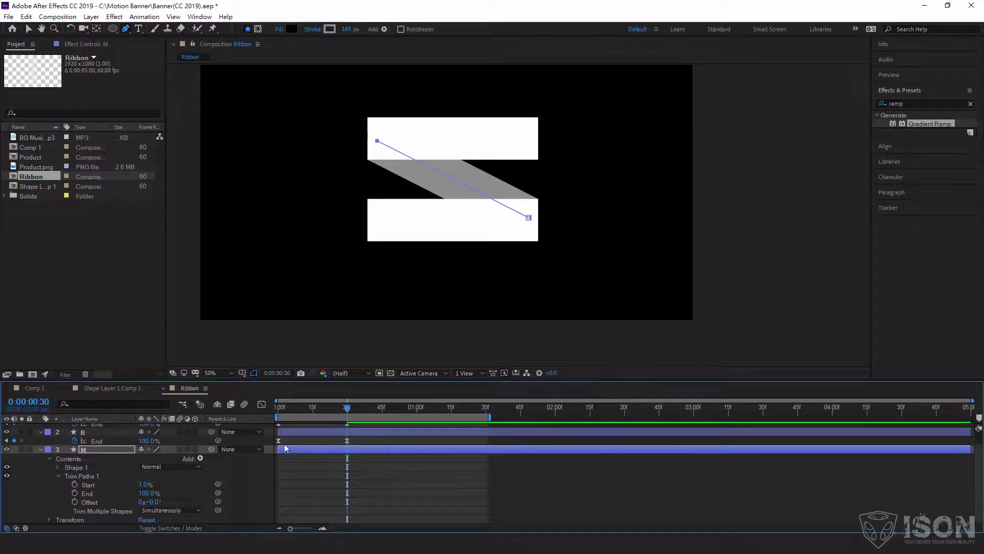
pyautogui.click(90, 434)
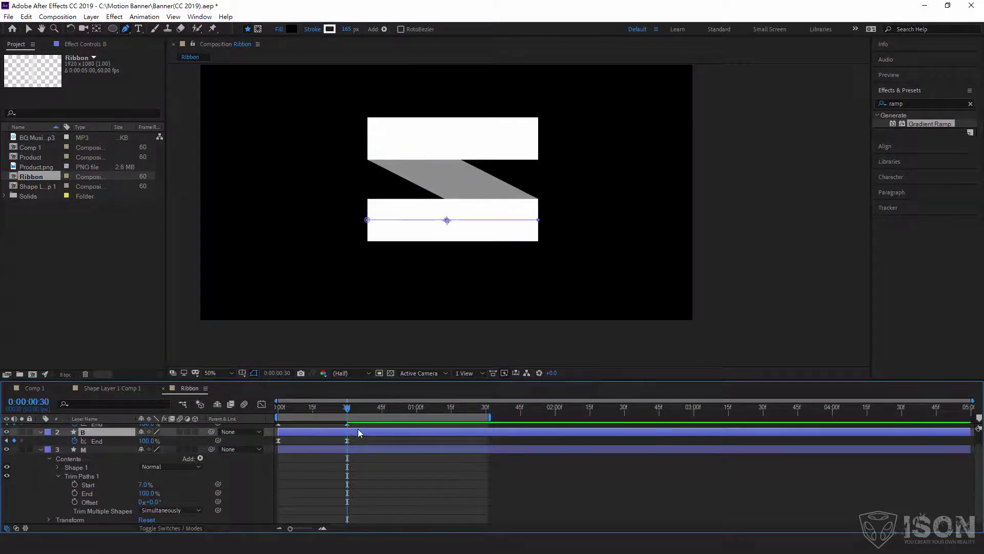
pyautogui.moveTo(281, 413); pyautogui.dragTo(348, 417)
pyautogui.press('.')
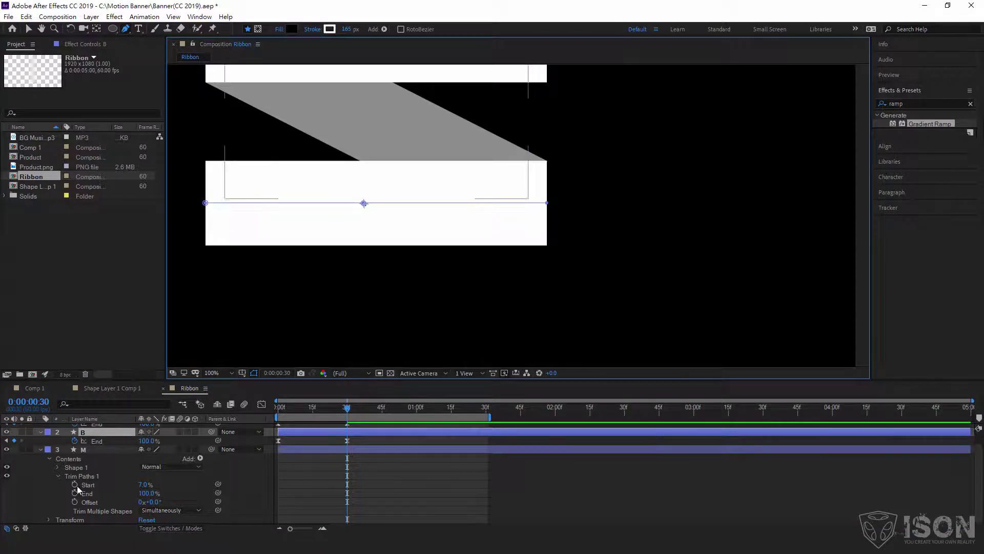
pyautogui.moveTo(145, 485); pyautogui.dragTo(123, 484)
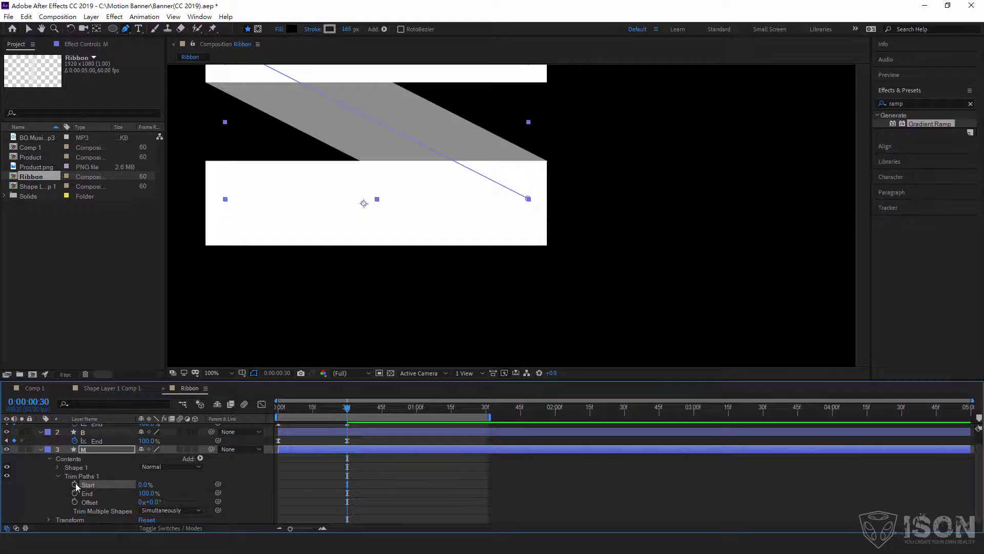
pyautogui.moveTo(350, 410); pyautogui.dragTo(418, 416)
# Keyframe layer M's trim Start at 0% at 1:00 and 100% at frame 30
pyautogui.moveTo(145, 484)
pyautogui.mouseDown()
pyautogui.moveTo(208, 484)
pyautogui.moveTo(186, 491)
pyautogui.mouseUp()
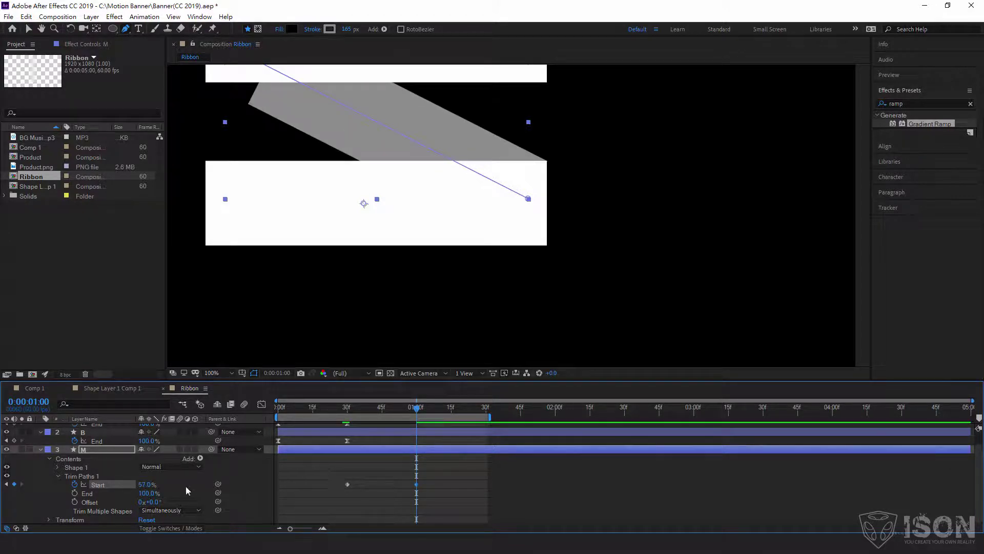
pyautogui.write('0')
pyautogui.press('Return')
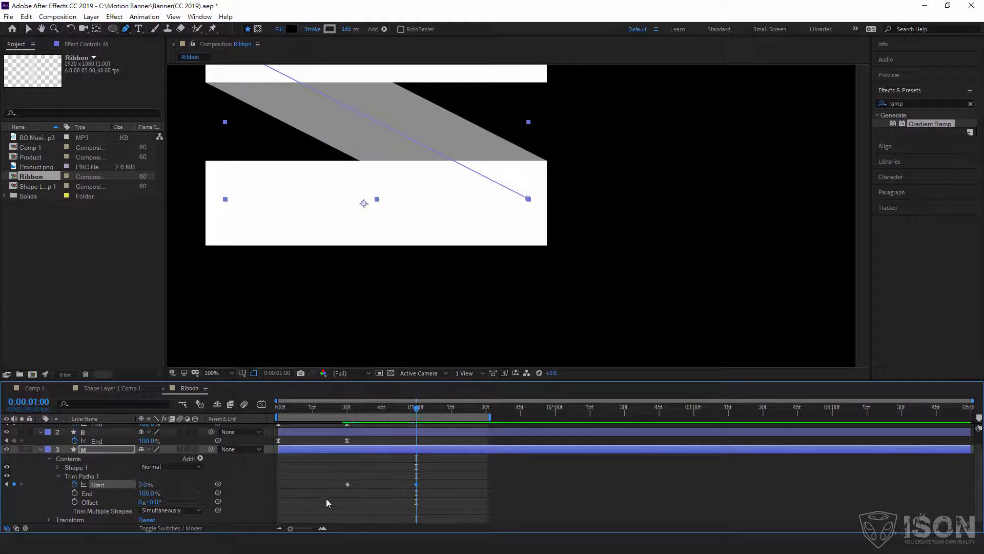
pyautogui.moveTo(363, 410); pyautogui.dragTo(348, 410)
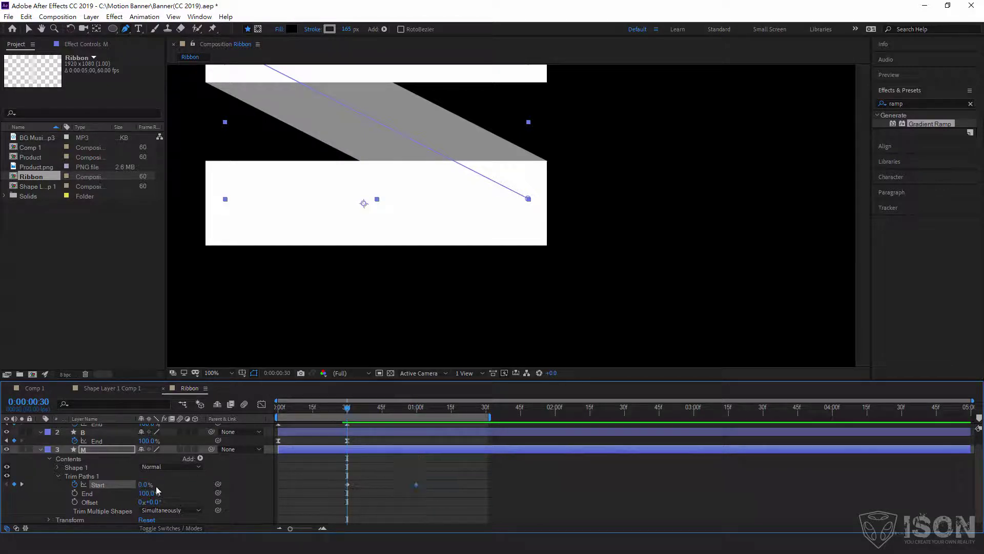
pyautogui.moveTo(146, 489); pyautogui.dragTo(195, 487)
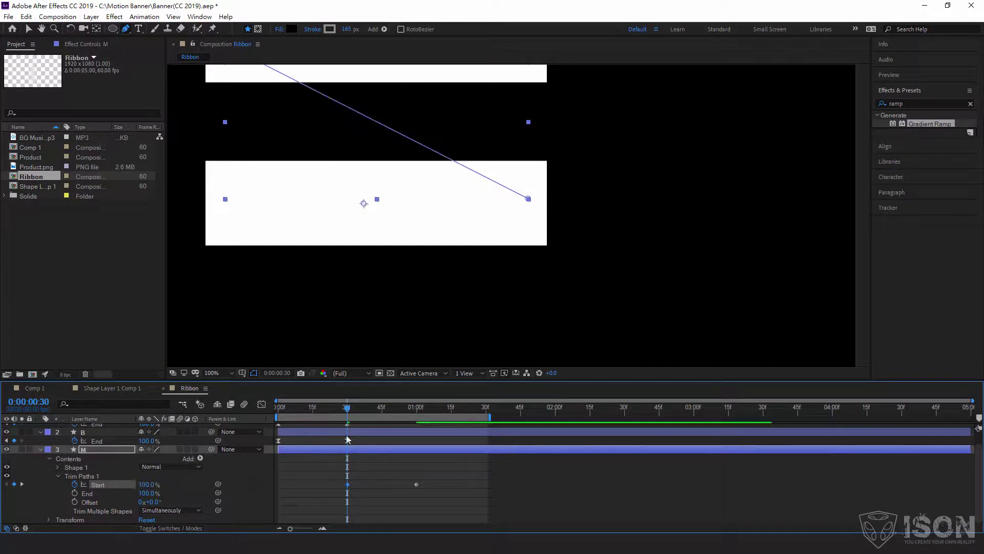
# Preview the grey band drawing on and re-centre the composition in the viewer
pyautogui.moveTo(320, 413)
pyautogui.mouseDown()
pyautogui.moveTo(308, 421)
pyautogui.moveTo(417, 430)
pyautogui.mouseUp()
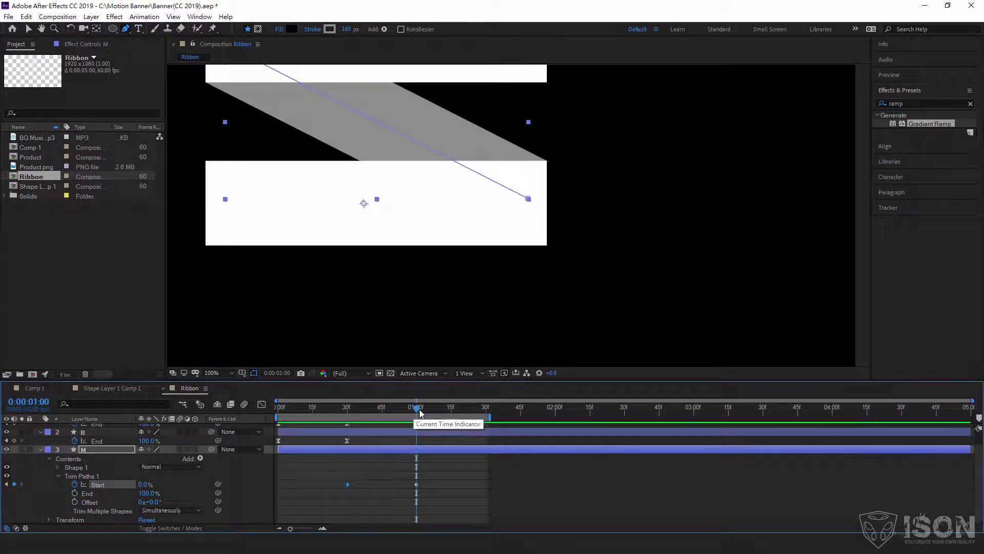
pyautogui.hotkey('shift', '/')
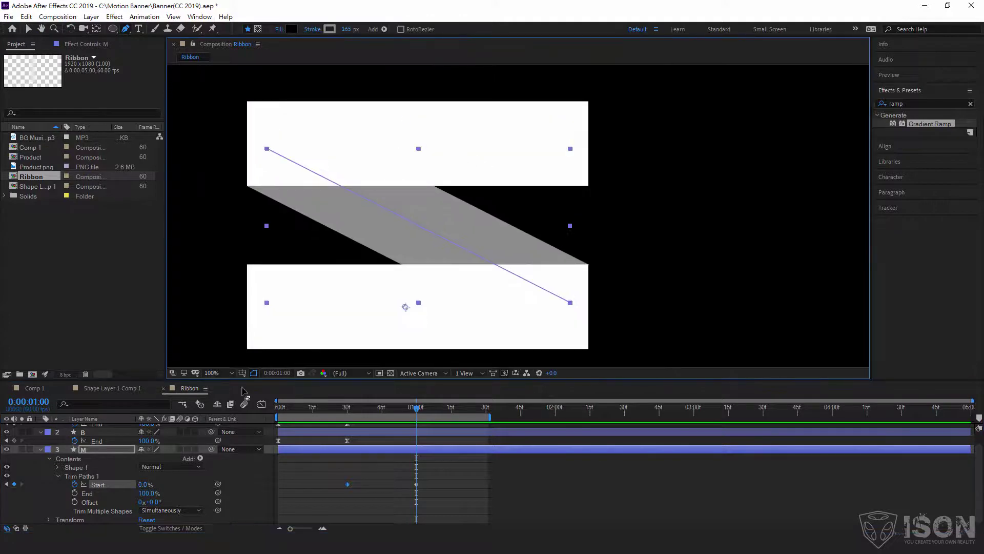
pyautogui.scroll(1, 114, 457)
pyautogui.press('h')
pyautogui.click(98, 429)
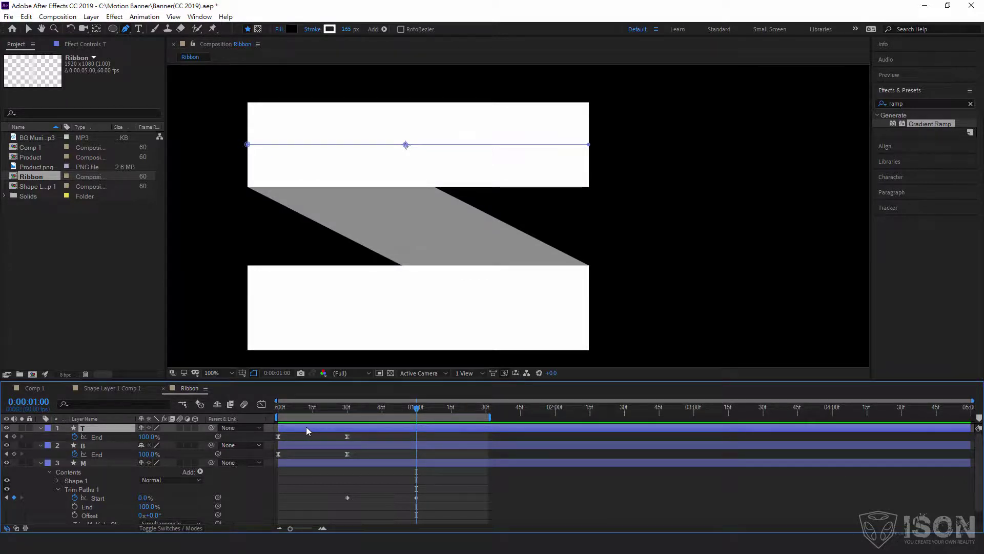
# Shift layer T's End keyframes to about 0:50 so the top bar overlaps the band's finish
pyautogui.moveTo(306, 427); pyautogui.dragTo(445, 430)
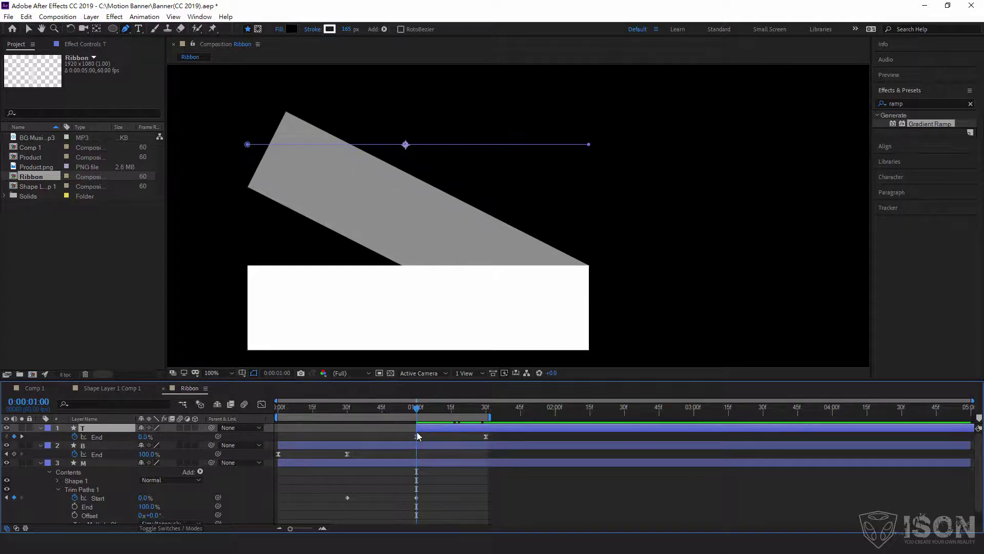
pyautogui.moveTo(416, 415); pyautogui.dragTo(478, 418)
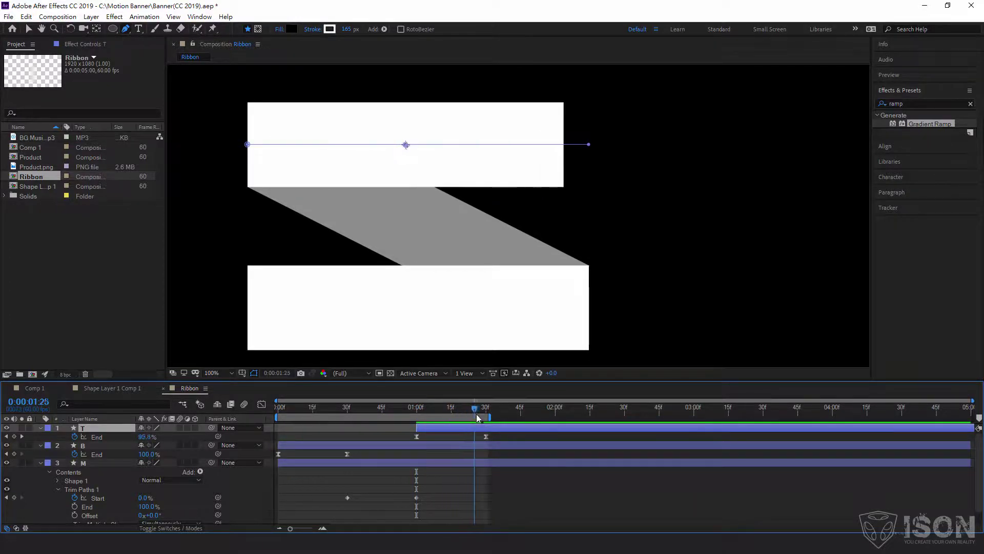
pyautogui.click(278, 407)
pyautogui.press('space')
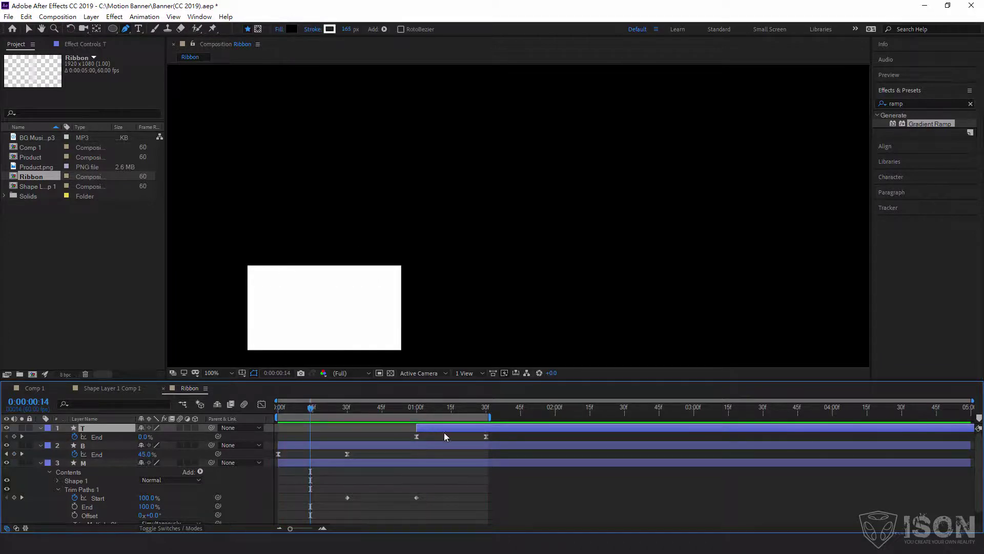
pyautogui.moveTo(445, 429)
pyautogui.mouseDown()
pyautogui.moveTo(409, 412)
pyautogui.moveTo(430, 414)
pyautogui.moveTo(421, 429)
pyautogui.moveTo(276, 412)
pyautogui.moveTo(396, 416)
pyautogui.mouseUp()
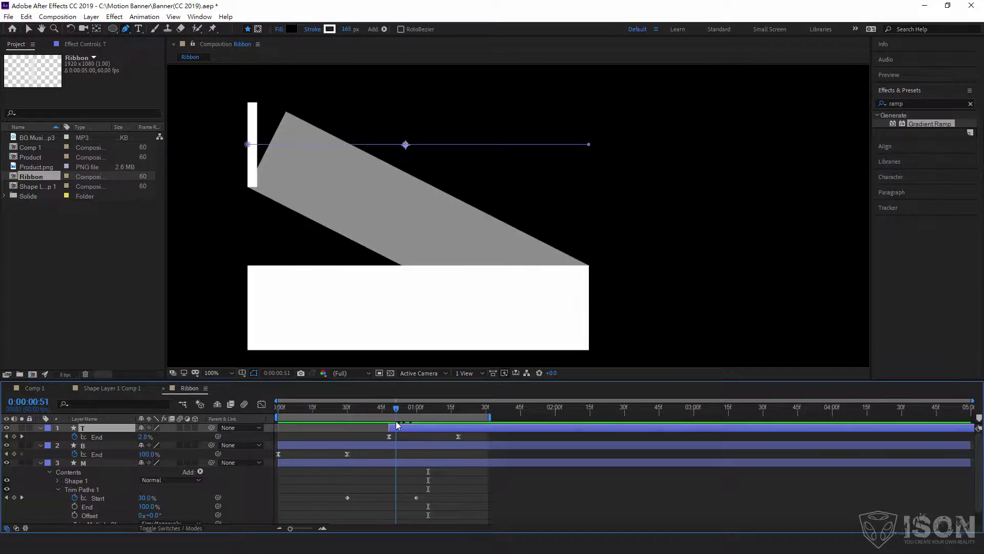
pyautogui.moveTo(434, 491); pyautogui.dragTo(312, 504)
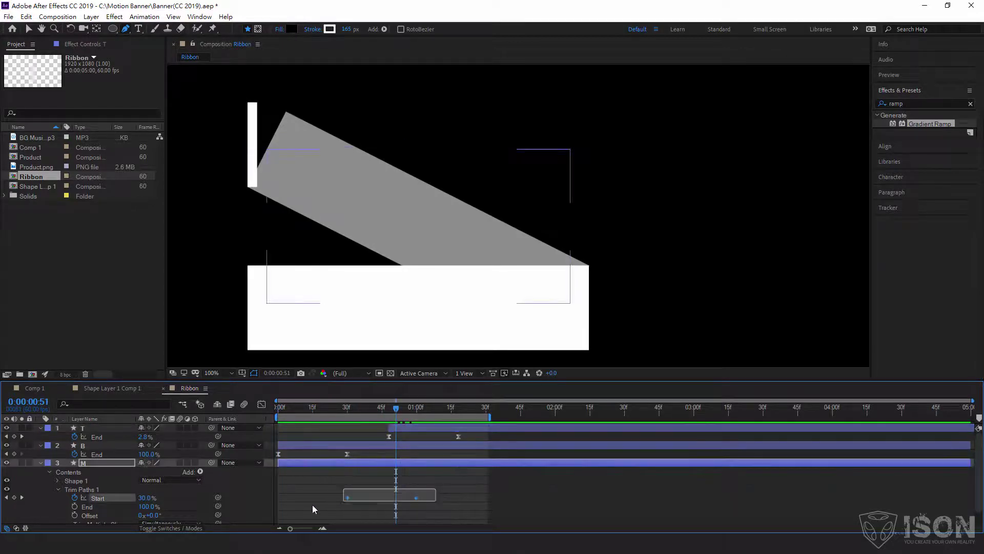
# Apply Easy Ease to the grey band's two trim Start keyframes
pyautogui.rightClick(417, 499)
pyautogui.moveTo(492, 491)
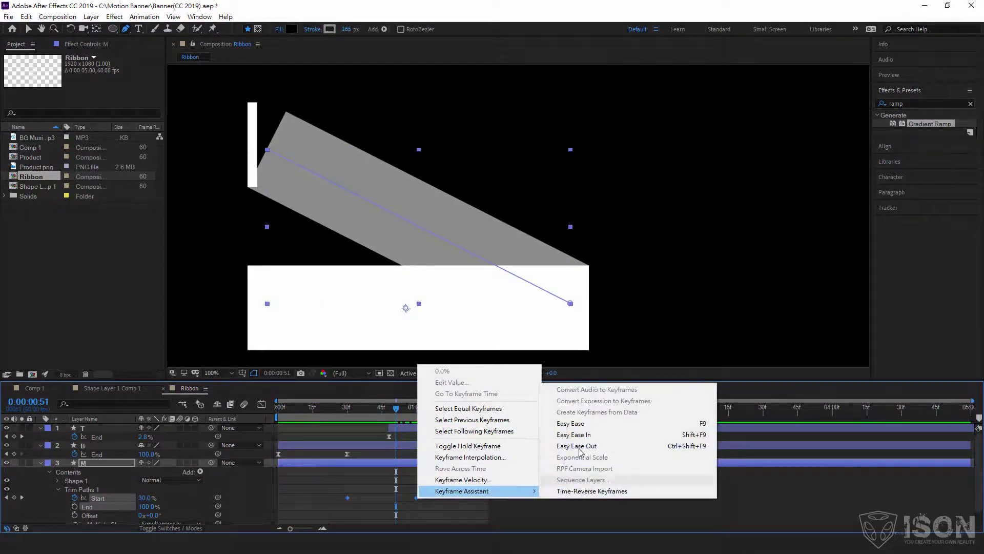
pyautogui.click(569, 423)
# Preview the eased animation from 0:00, then replay it from the beginning
pyautogui.moveTo(328, 407); pyautogui.dragTo(278, 408)
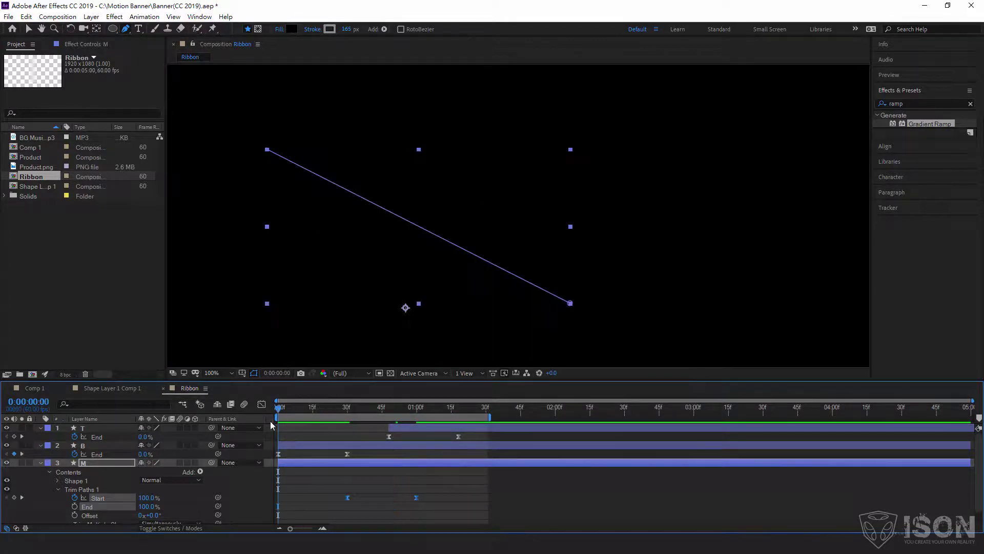
pyautogui.click(287, 430)
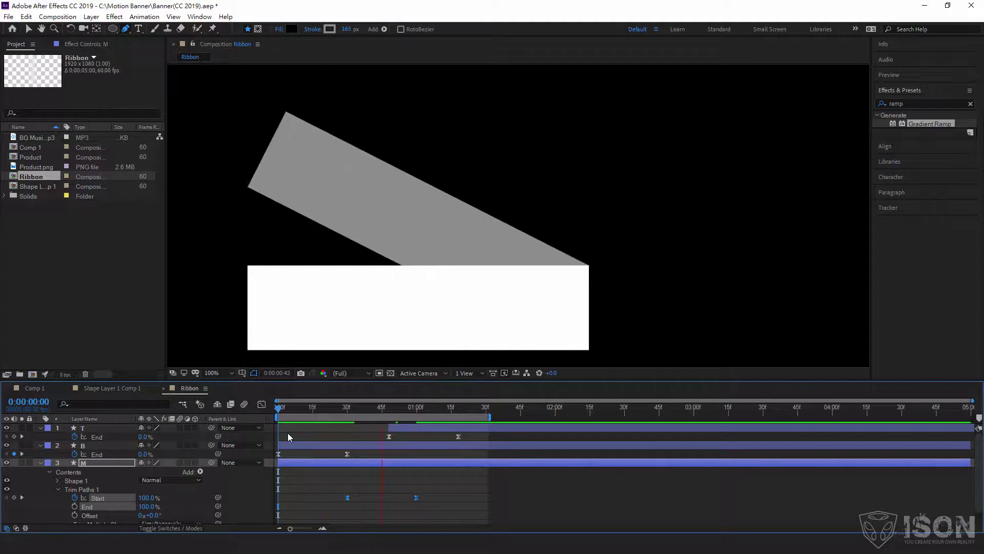
pyautogui.click(424, 428)
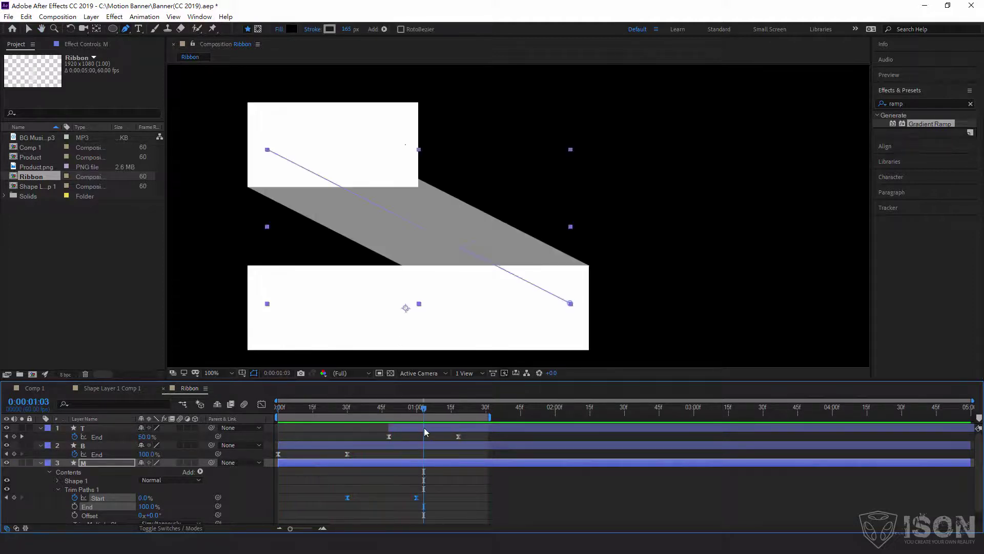
pyautogui.click(424, 428)
pyautogui.press('Home')
pyautogui.press('space')
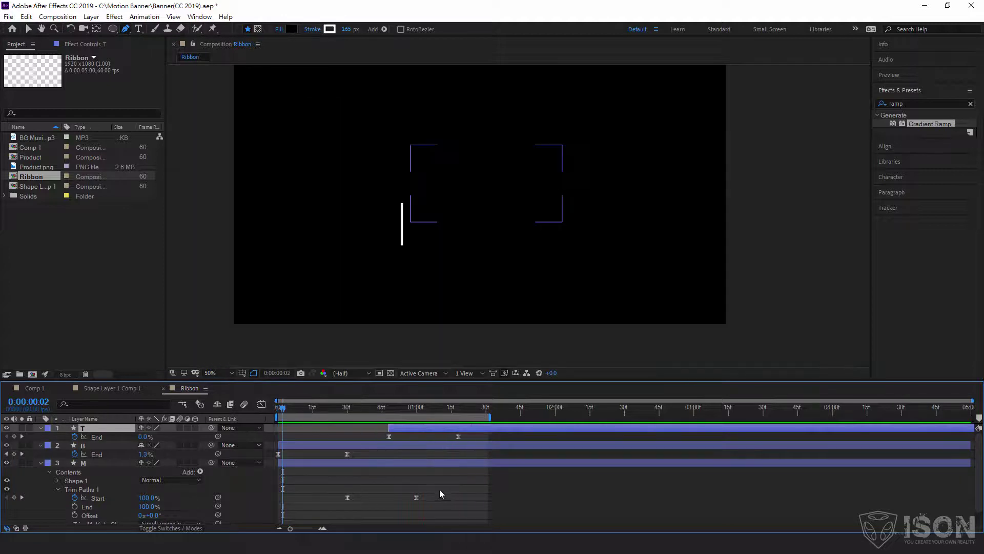
pyautogui.click(84, 463)
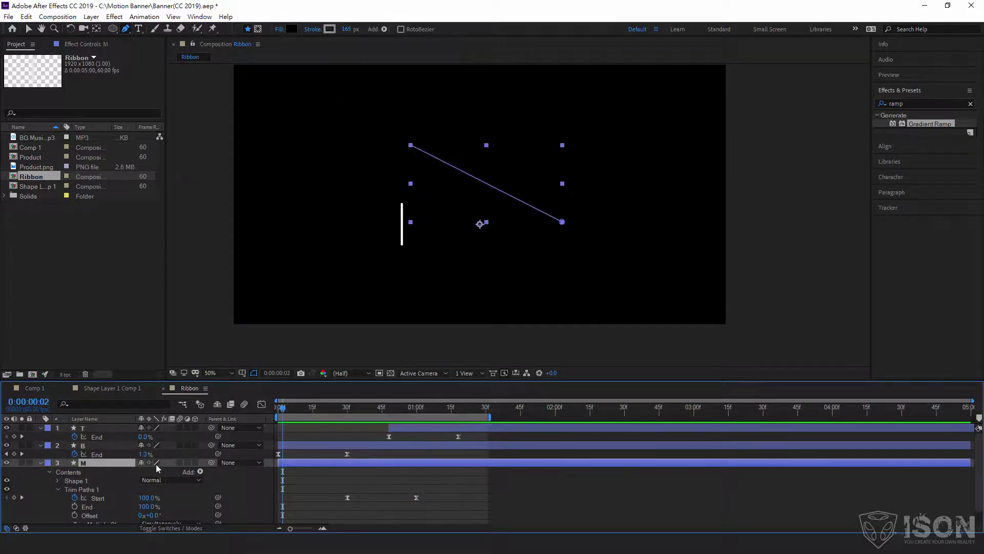
pyautogui.moveTo(287, 408); pyautogui.dragTo(327, 407)
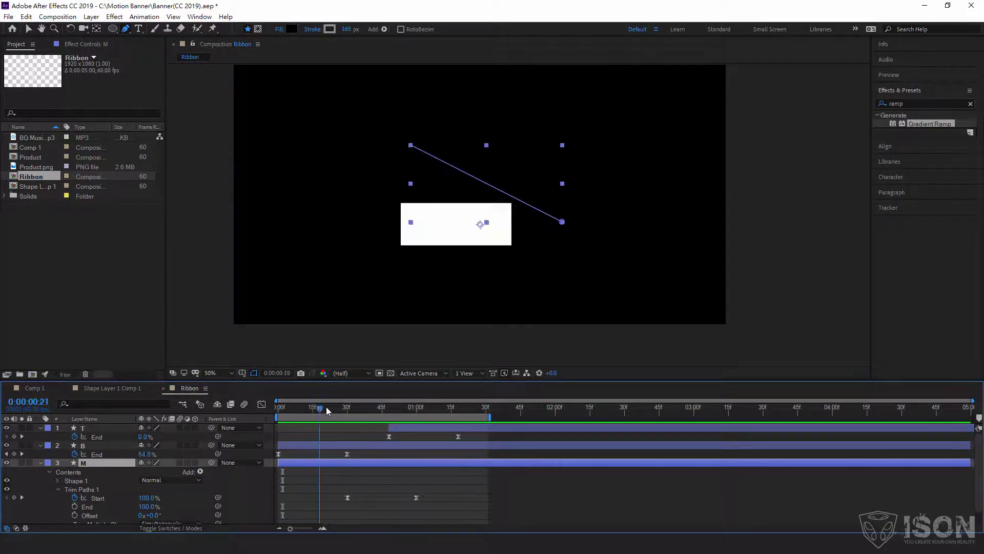
pyautogui.click(261, 404)
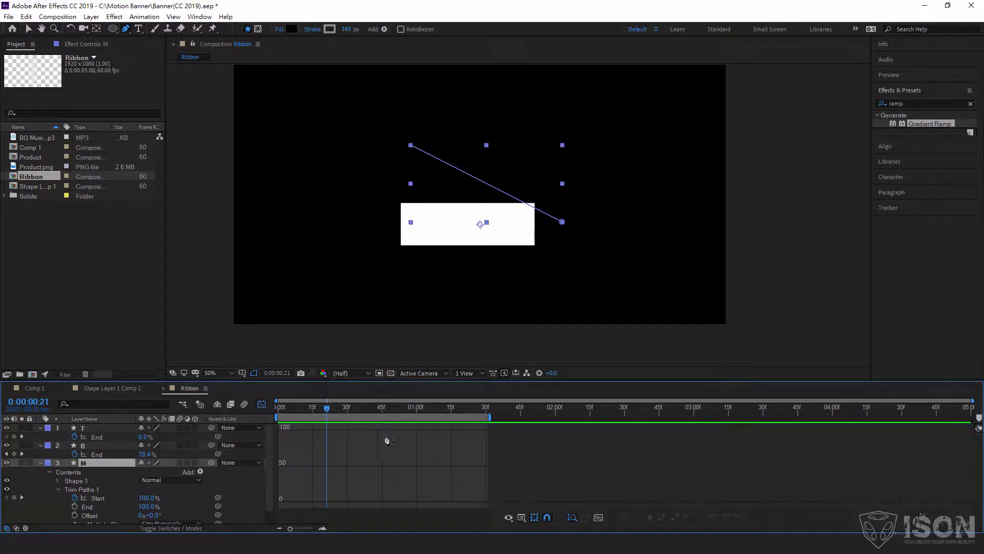
pyautogui.click(259, 405)
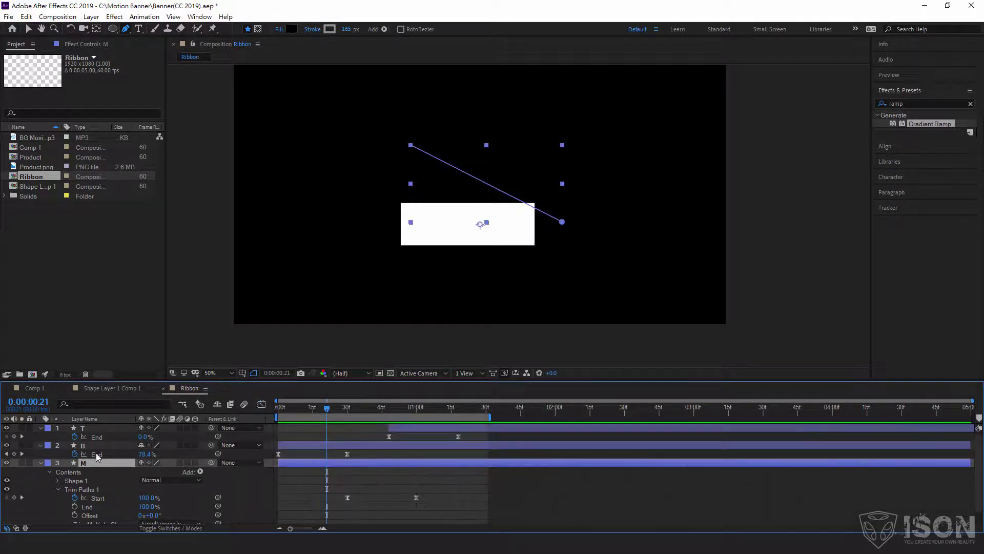
pyautogui.hotkey('ctrl', 'a')
pyautogui.press('u')
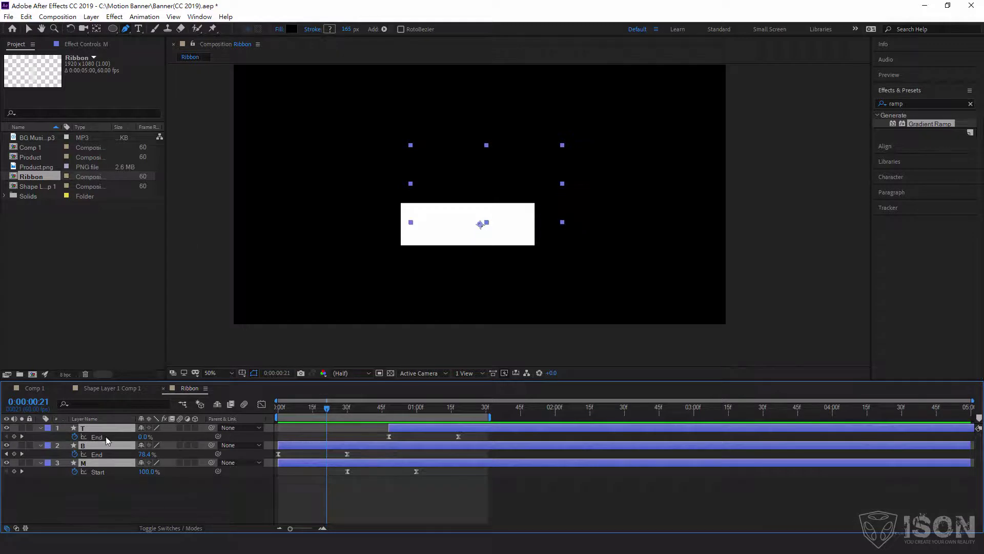
pyautogui.click(367, 489)
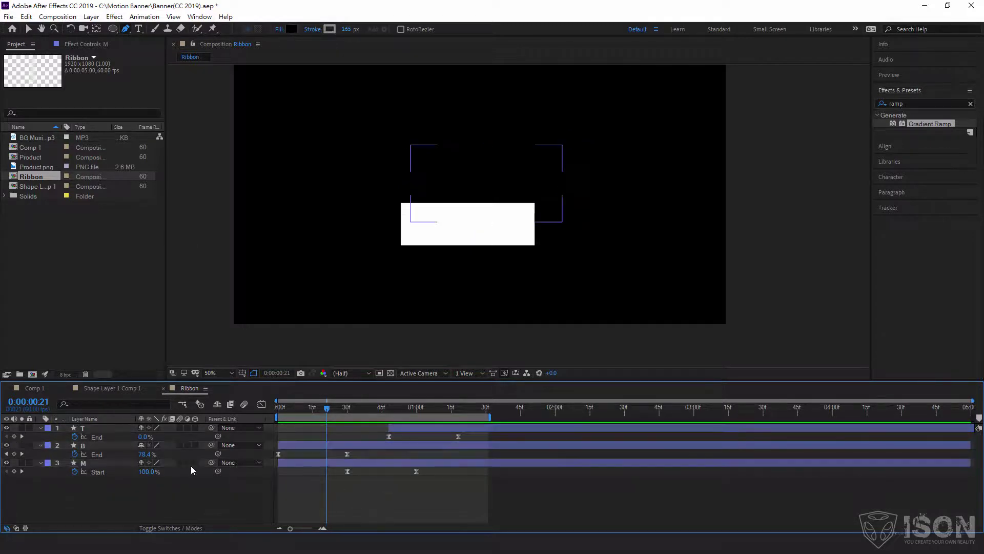
pyautogui.hotkey('shift', 'pageup')
pyautogui.press('pageup')
pyautogui.moveTo(301, 408); pyautogui.dragTo(310, 414)
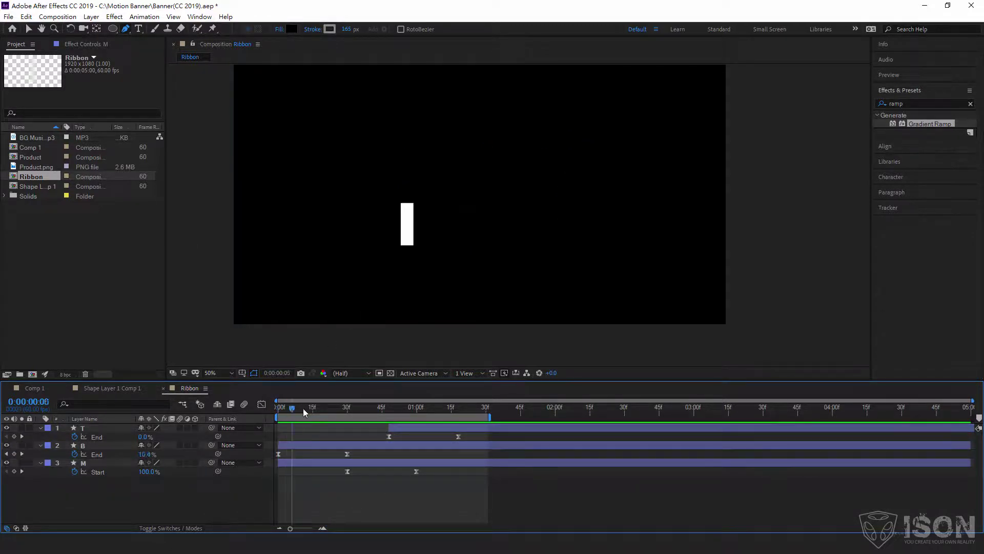
pyautogui.click(98, 450)
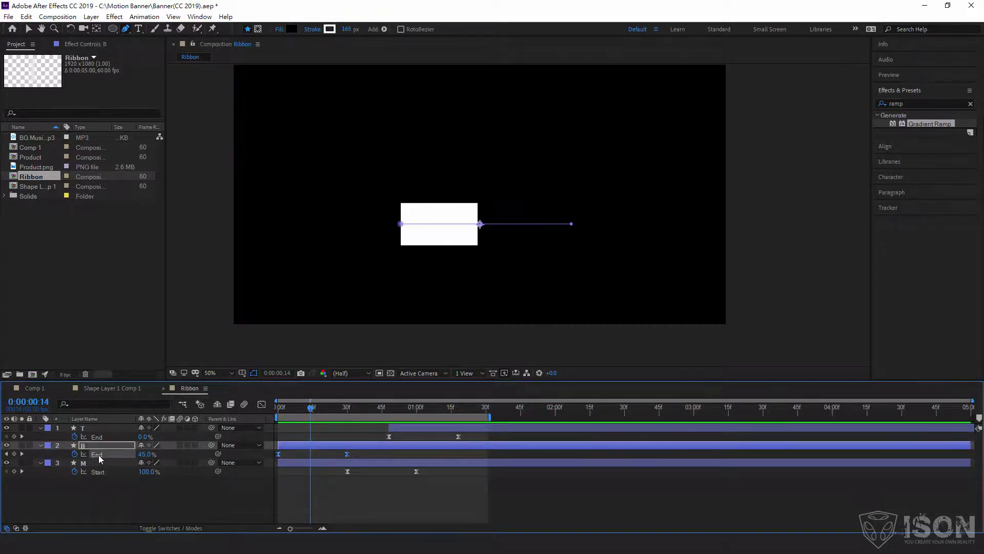
# In the Graph Editor, drag B's first End keyframe influence right into a sharp late speed peak
pyautogui.click(262, 405)
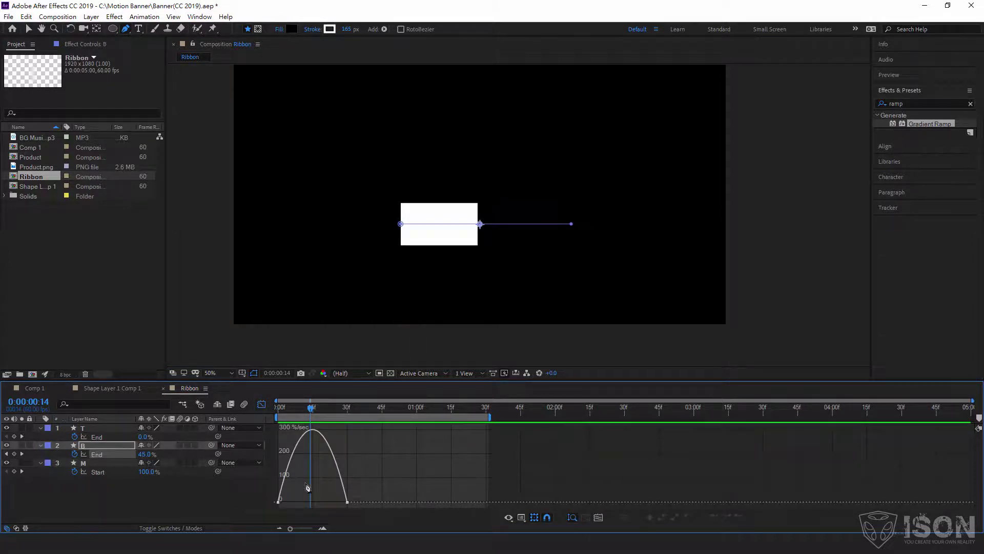
pyautogui.click(295, 499)
pyautogui.moveTo(291, 503); pyautogui.dragTo(315, 487)
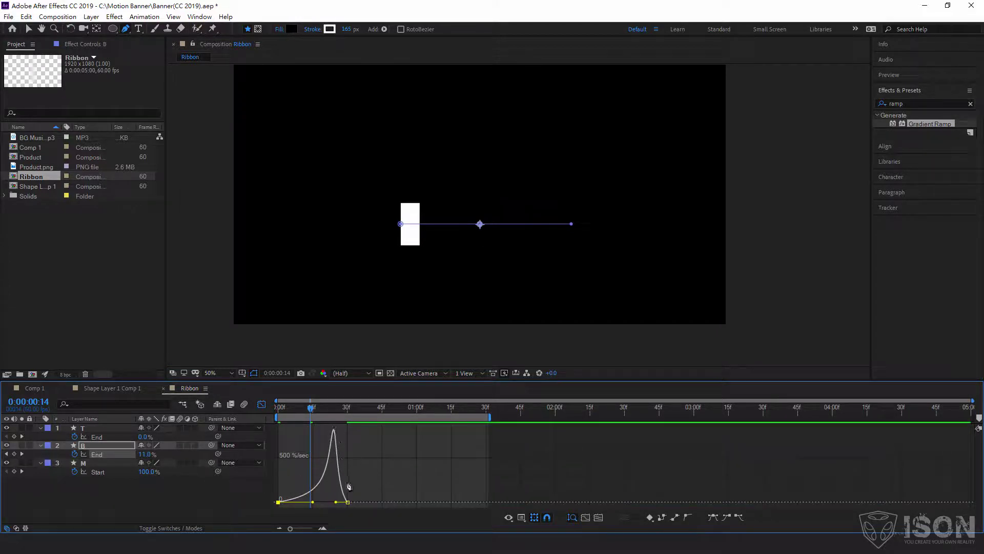
pyautogui.click(95, 465)
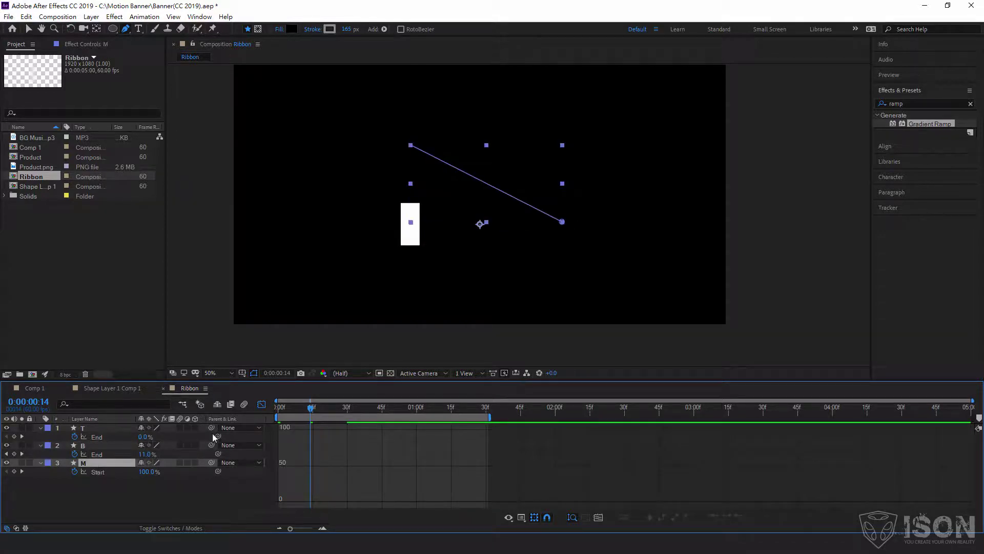
# Show M's Start speed curve, marquee-select both keyframes, and check the ribbon at frame 27
pyautogui.click(102, 472)
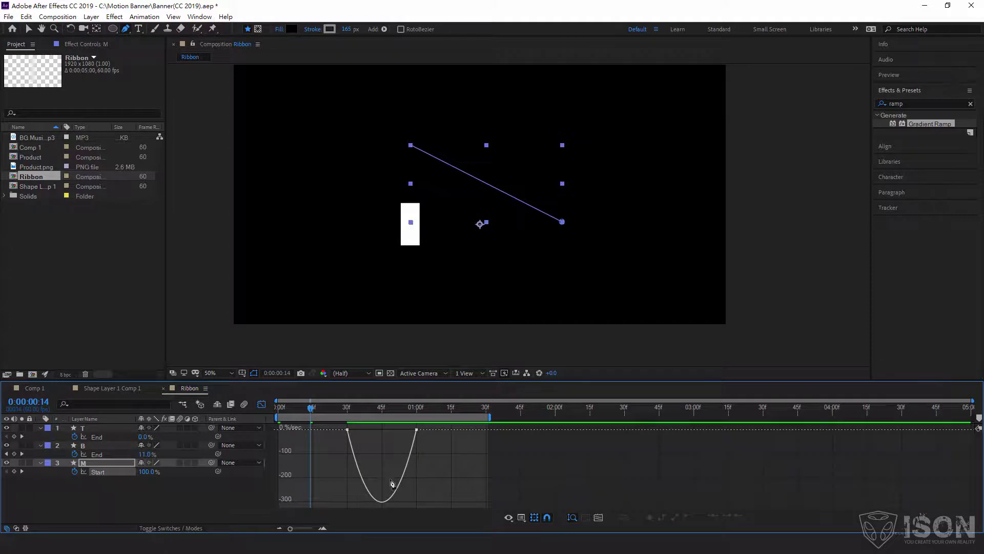
pyautogui.click(340, 432)
pyautogui.click(191, 164)
pyautogui.click(28, 30)
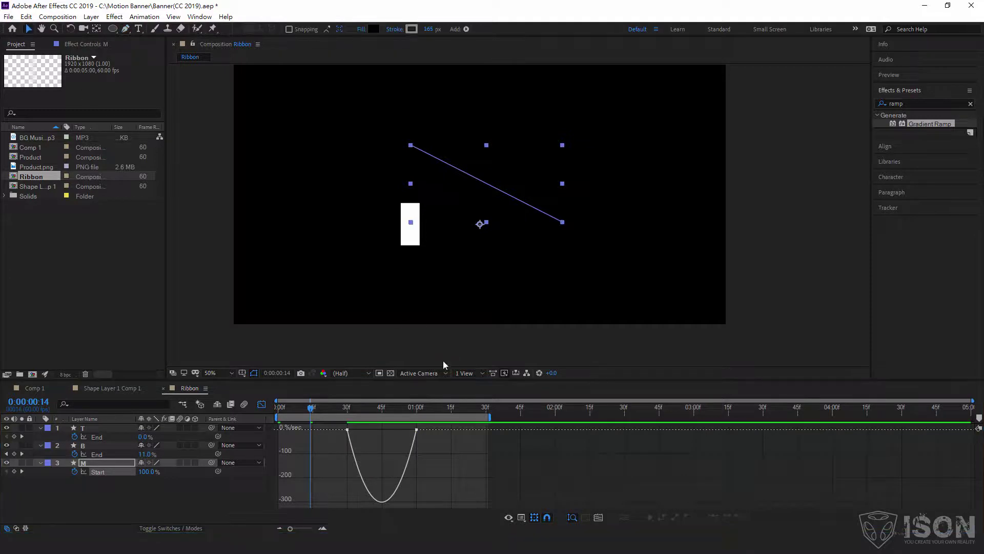
pyautogui.moveTo(428, 426)
pyautogui.mouseDown()
pyautogui.moveTo(361, 436)
pyautogui.moveTo(381, 432)
pyautogui.mouseUp()
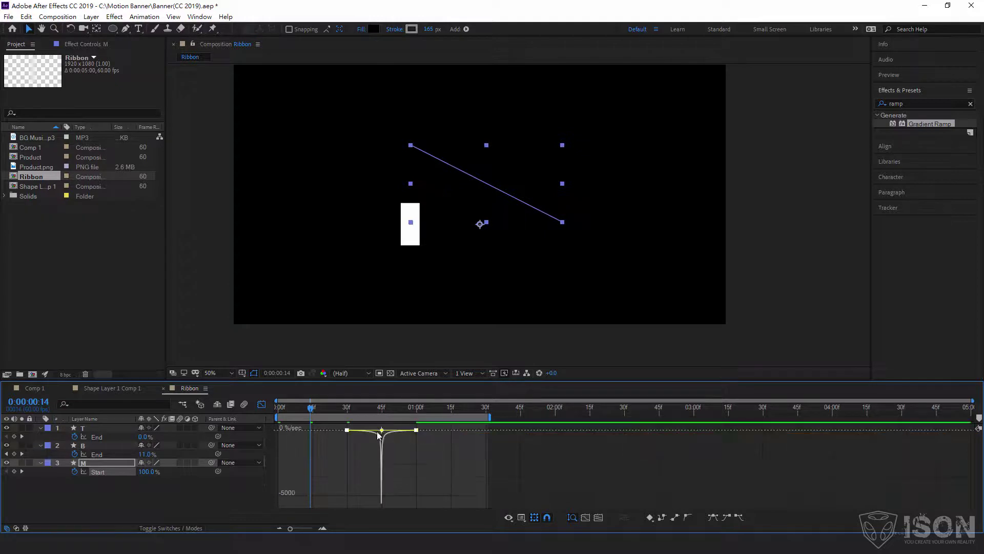
pyautogui.click(342, 409)
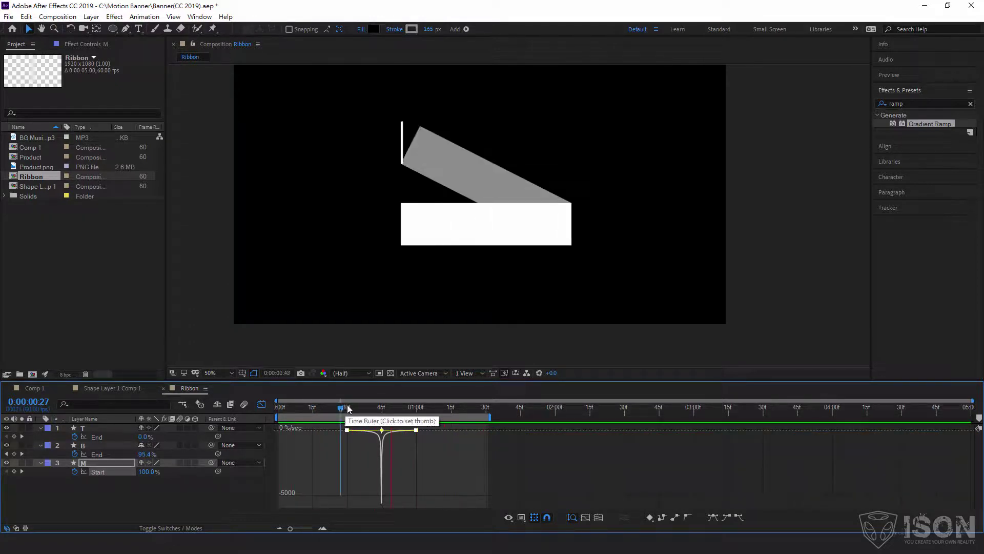
pyautogui.press('space')
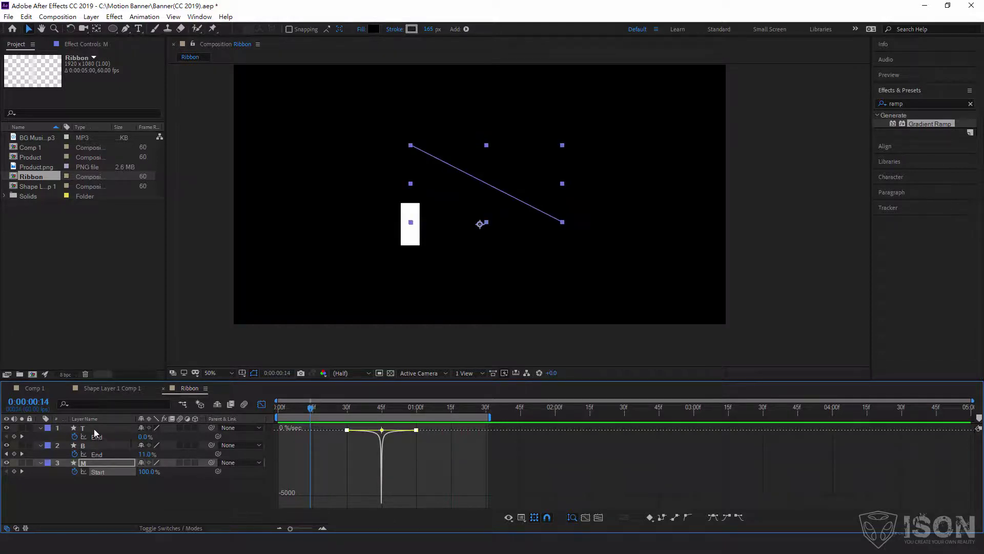
# Show layer T's End speed curve, select both End keyframes, and preview the ribbon
pyautogui.click(94, 430)
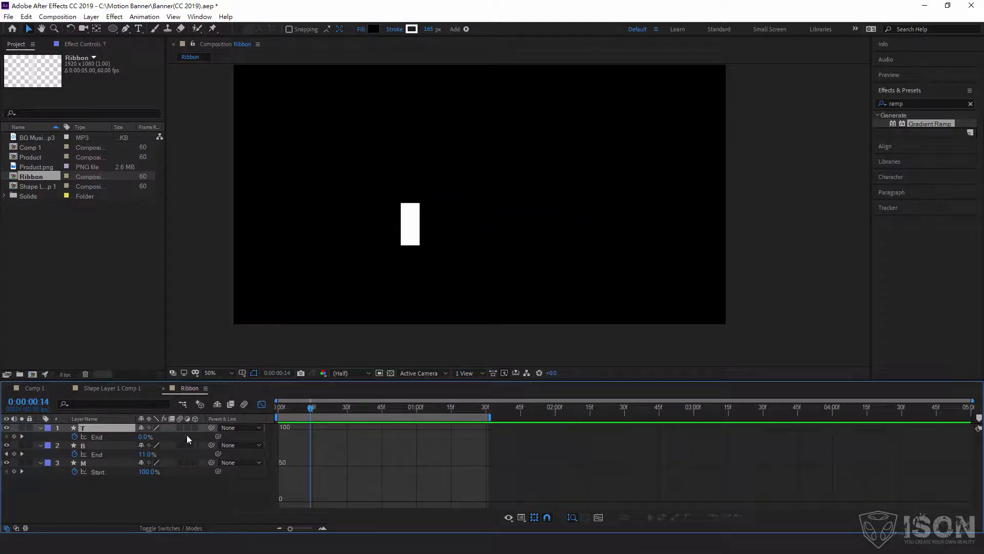
pyautogui.click(98, 437)
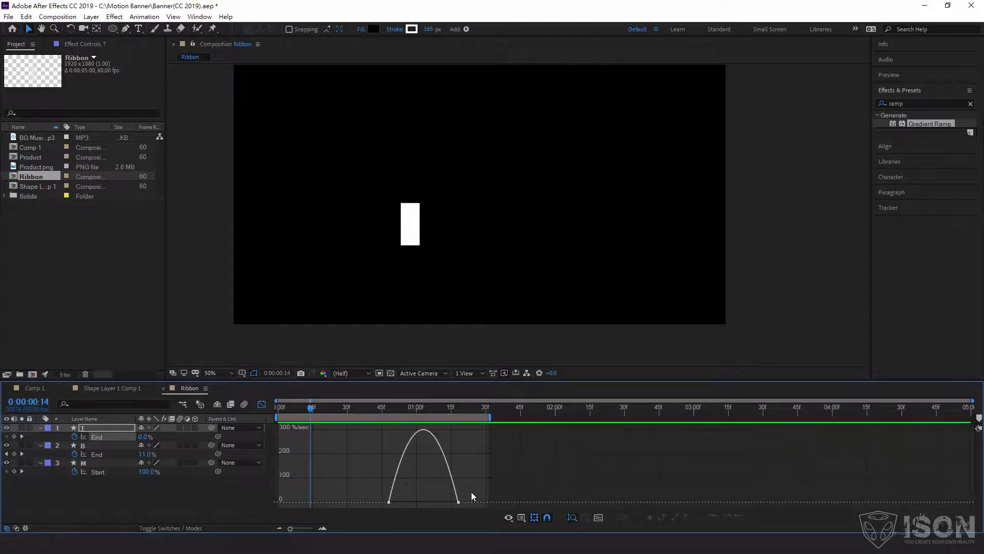
pyautogui.moveTo(472, 491)
pyautogui.mouseDown()
pyautogui.moveTo(385, 507)
pyautogui.moveTo(416, 503)
pyautogui.mouseUp()
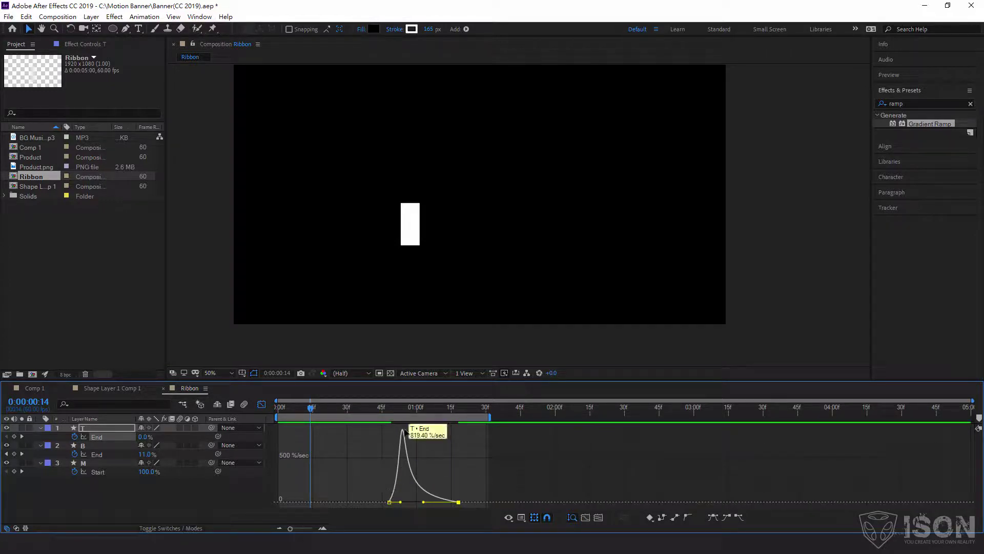
pyautogui.press('space')
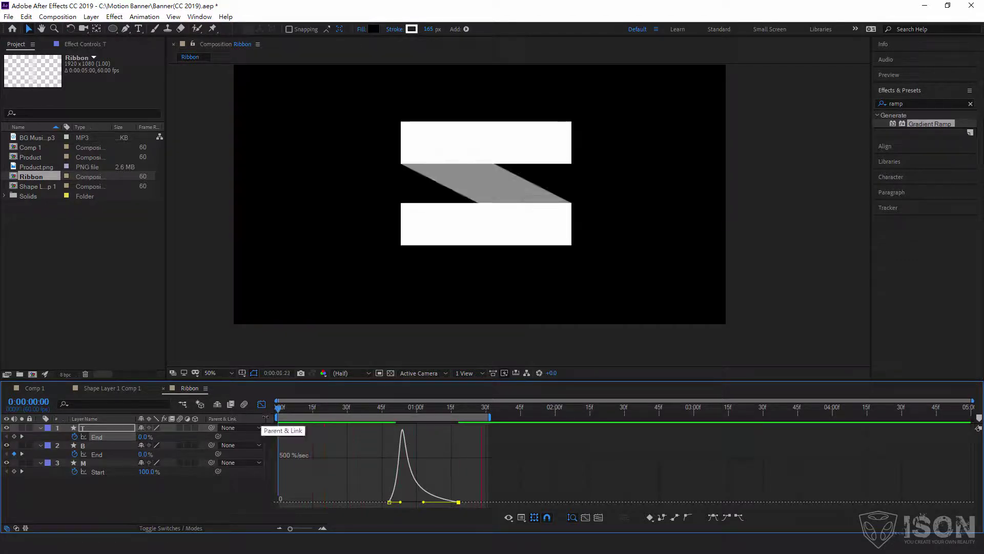
# Shift layer T's bar later in the Ribbon timeline and preview the animation
pyautogui.click(262, 405)
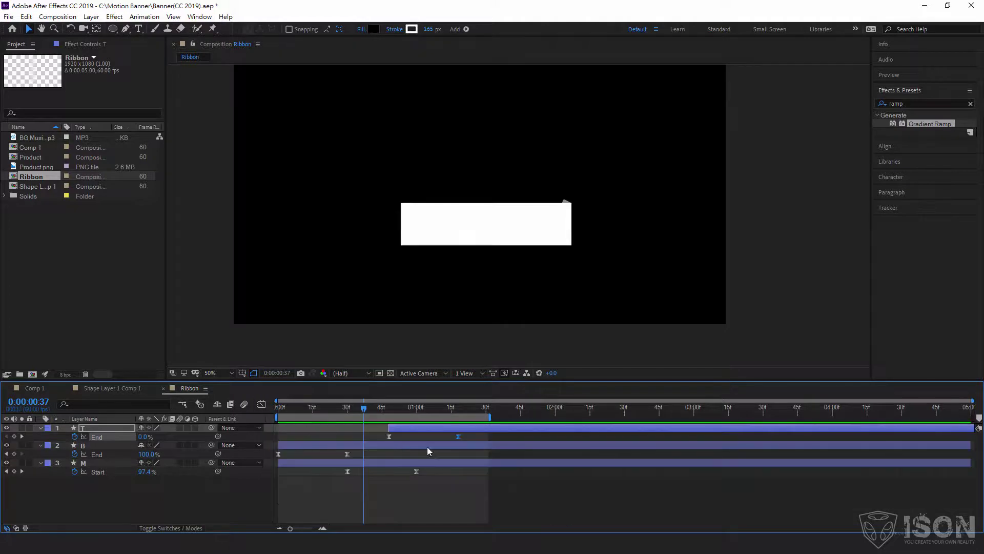
pyautogui.moveTo(420, 434); pyautogui.dragTo(448, 432)
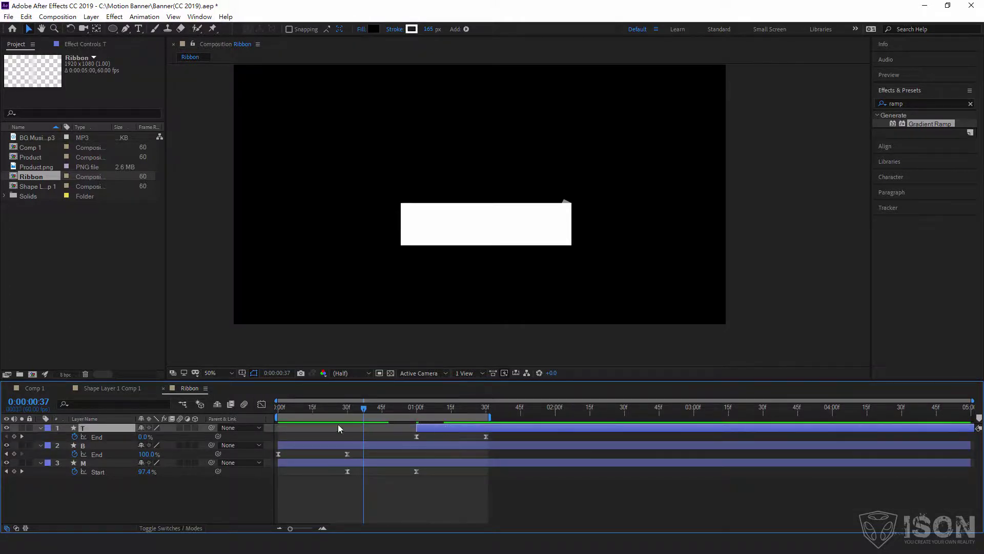
pyautogui.click(322, 410)
pyautogui.click(282, 413)
pyautogui.press('space')
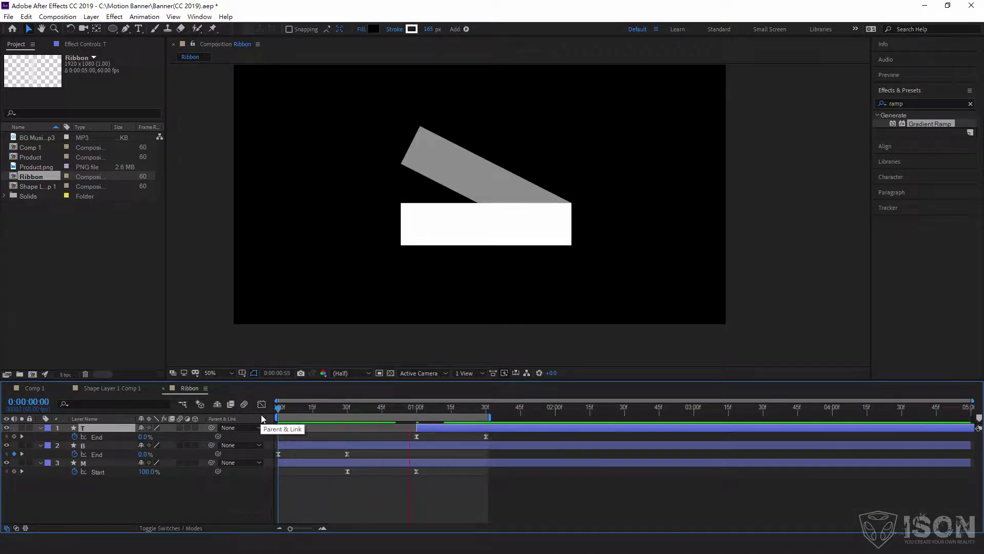
pyautogui.press('space')
# Nudge layer T's bar slightly earlier and preview the ribbon again around frame 20
pyautogui.moveTo(454, 429); pyautogui.dragTo(436, 429)
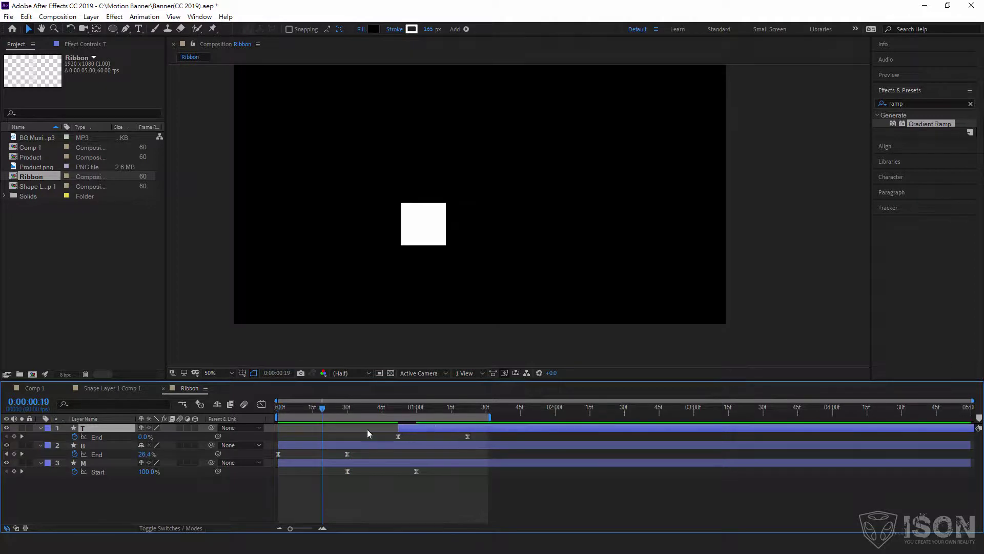
pyautogui.click(277, 409)
pyautogui.press('space')
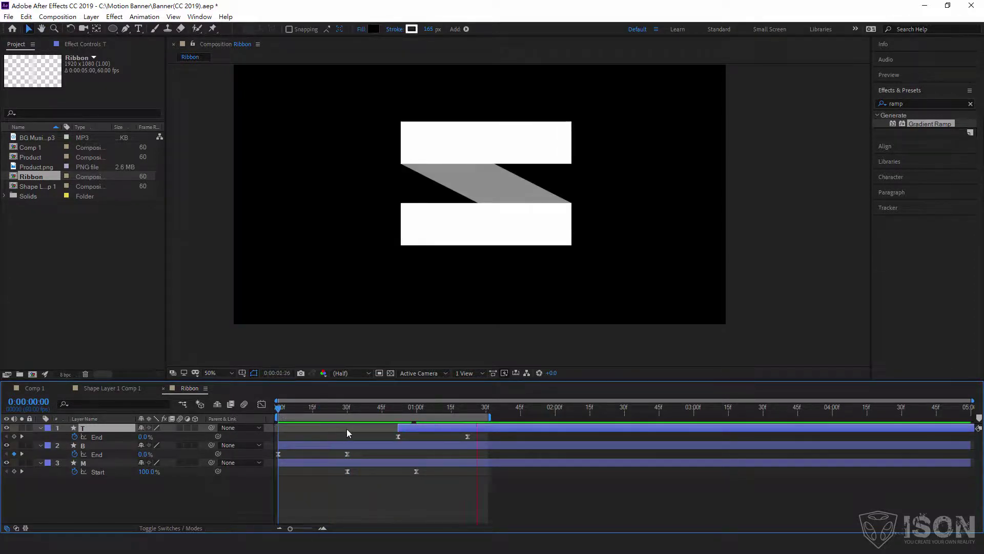
pyautogui.click(324, 409)
pyautogui.press('space')
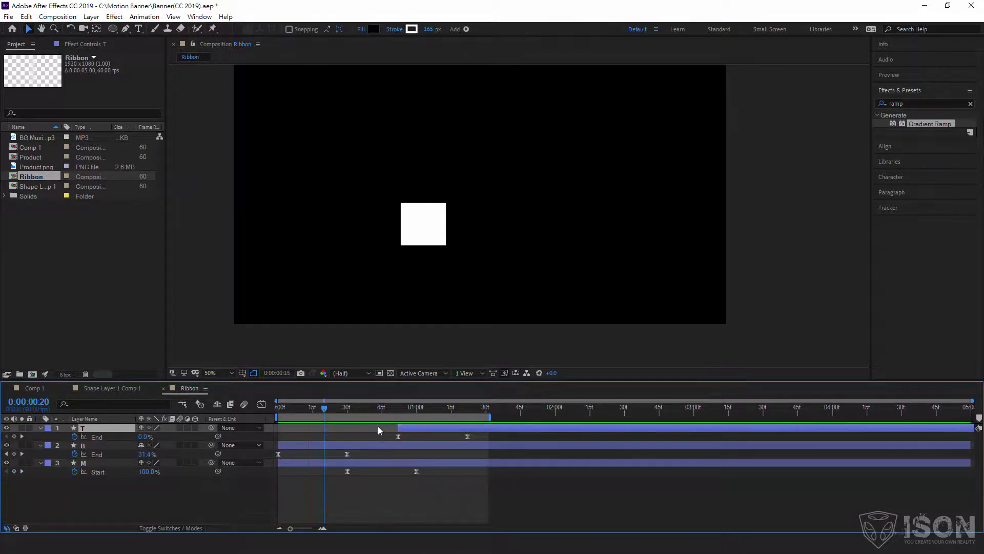
pyautogui.press('space')
# Apply Easy Ease to both of layer M's Start keyframes and replay the ribbon from the start
pyautogui.click(105, 463)
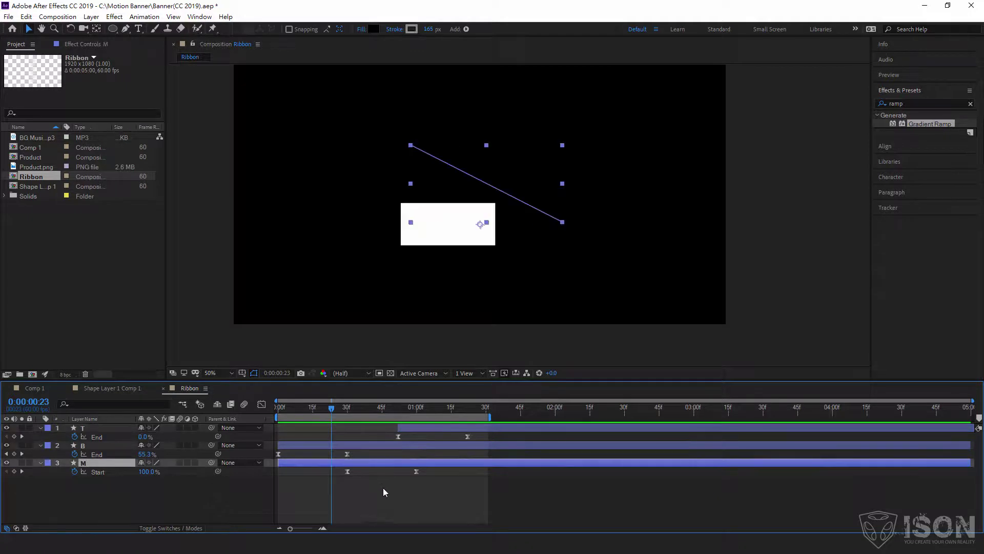
pyautogui.moveTo(438, 484); pyautogui.dragTo(330, 466)
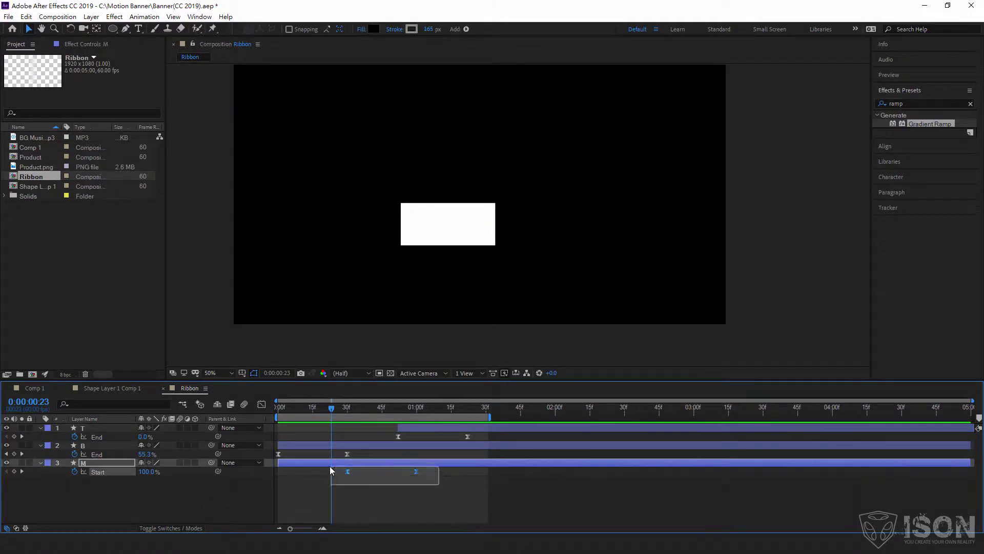
pyautogui.keyDown('ctrl'); pyautogui.click(416, 471); pyautogui.keyUp('ctrl')
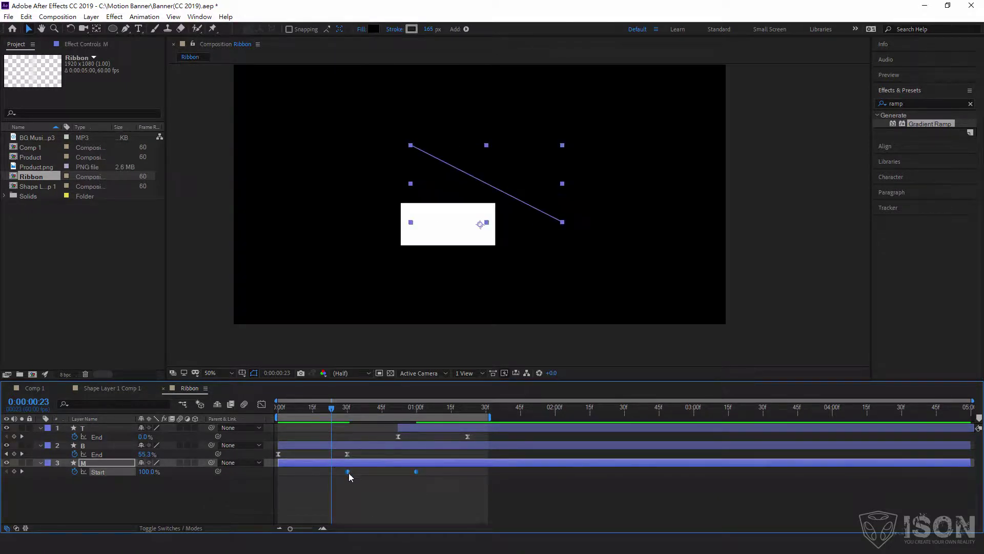
pyautogui.click(416, 490)
pyautogui.click(348, 472)
pyautogui.rightClick(416, 472)
pyautogui.moveTo(457, 465)
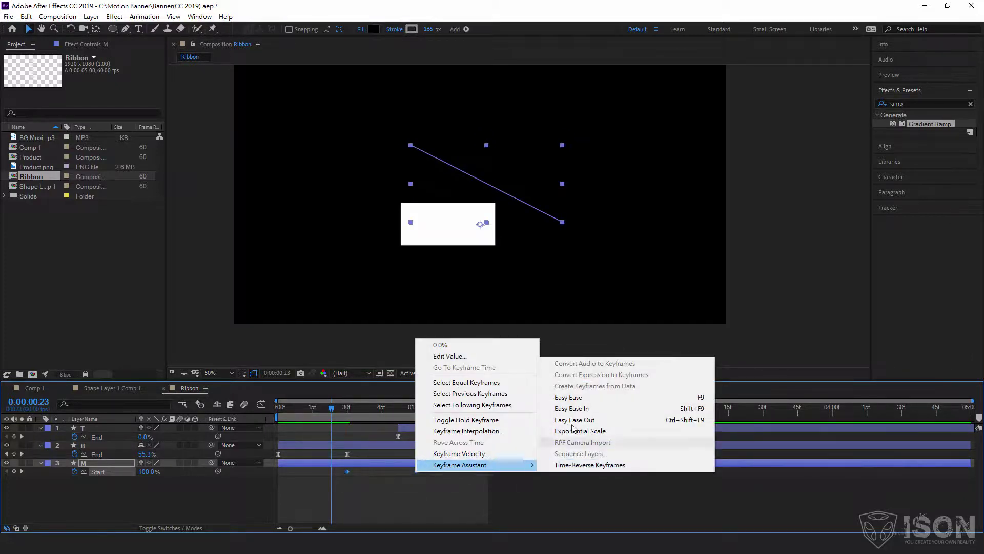
pyautogui.click(576, 403)
pyautogui.press('Home')
pyautogui.press('space')
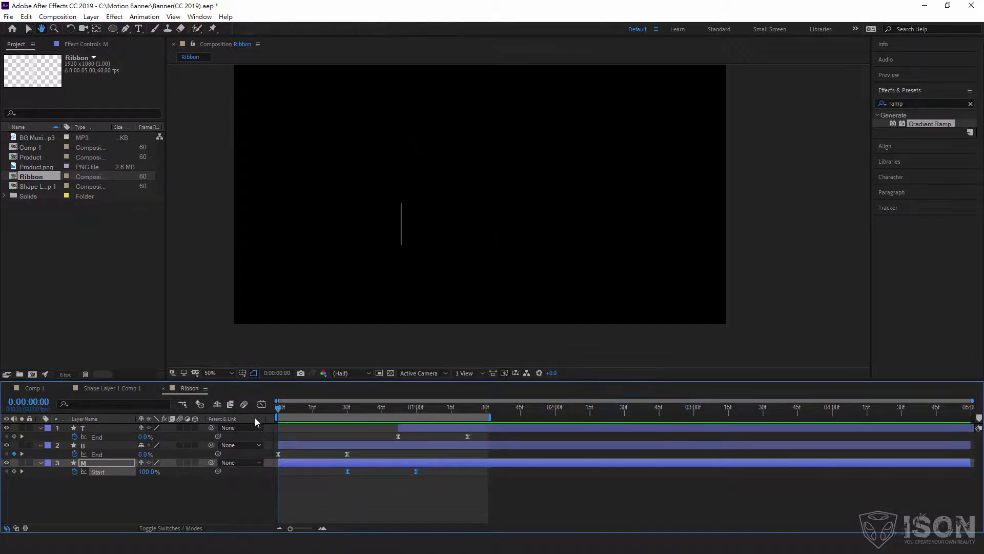
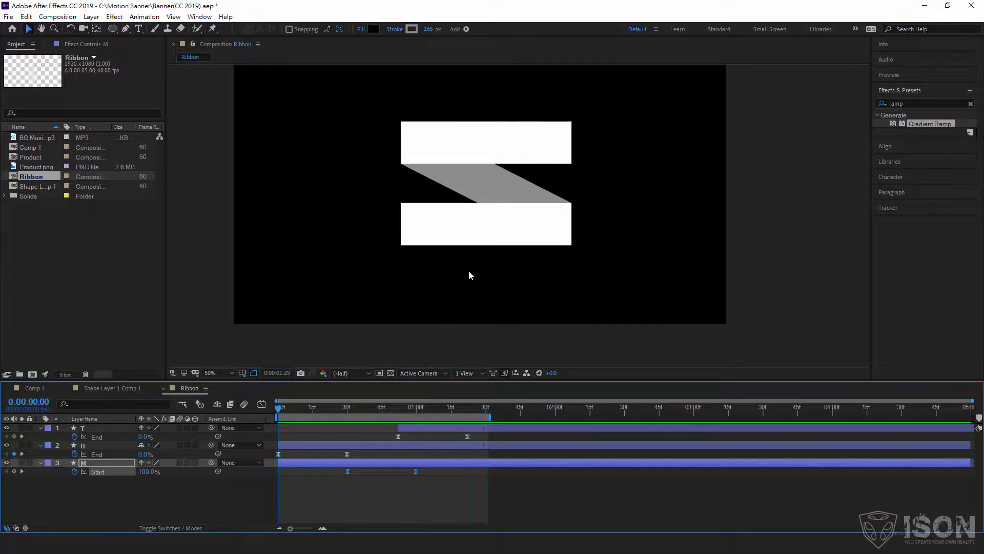
# Make the stroke of the top bar T red, then sample the same red for bottom bar B
pyautogui.click(463, 226)
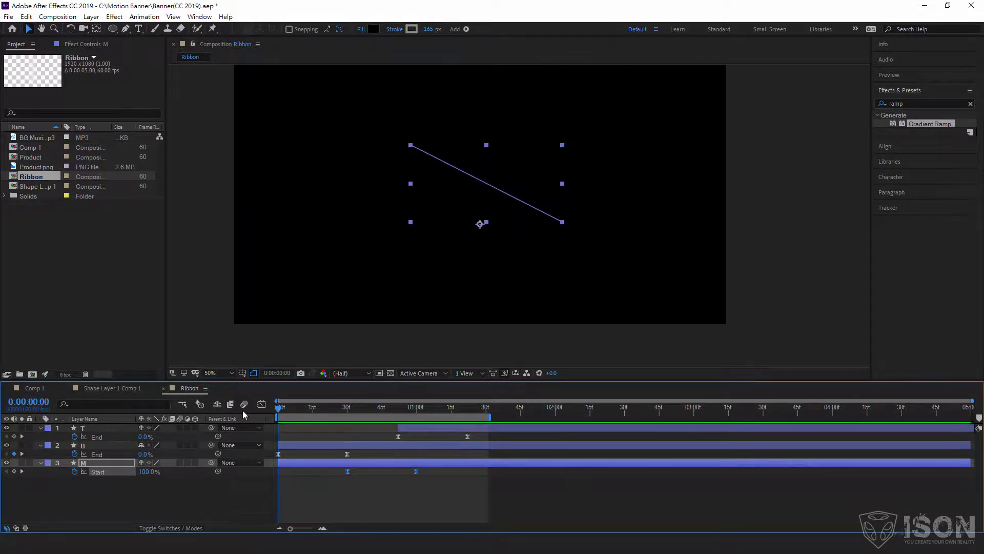
pyautogui.moveTo(278, 411); pyautogui.dragTo(476, 434)
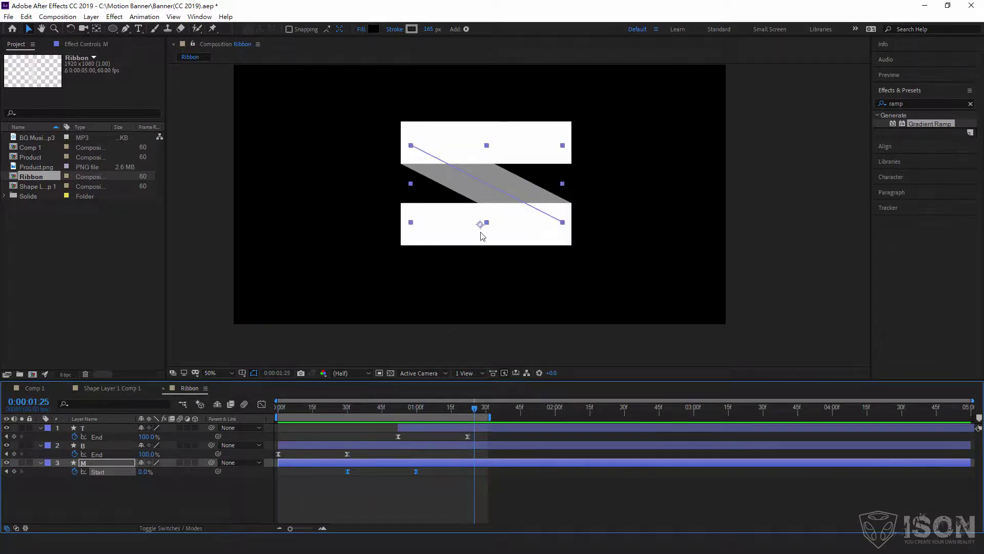
pyautogui.click(761, 266)
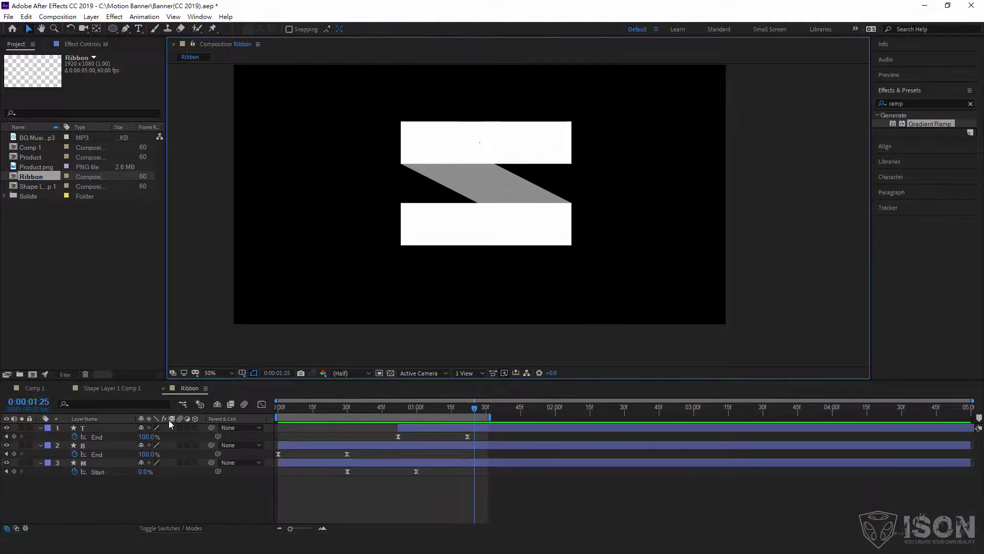
pyautogui.click(97, 429)
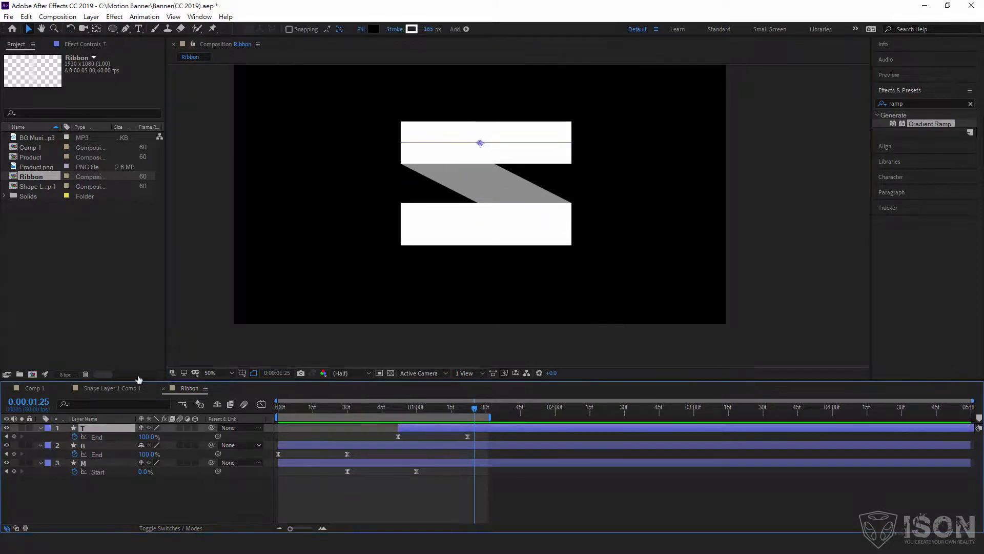
pyautogui.click(411, 30)
pyautogui.click(499, 214)
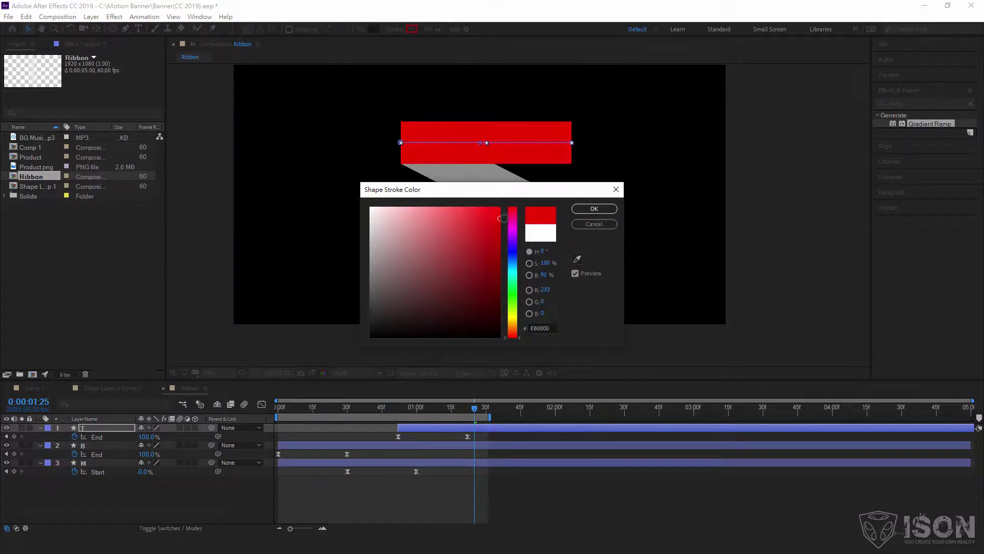
pyautogui.moveTo(500, 212); pyautogui.dragTo(506, 212)
pyautogui.click(588, 210)
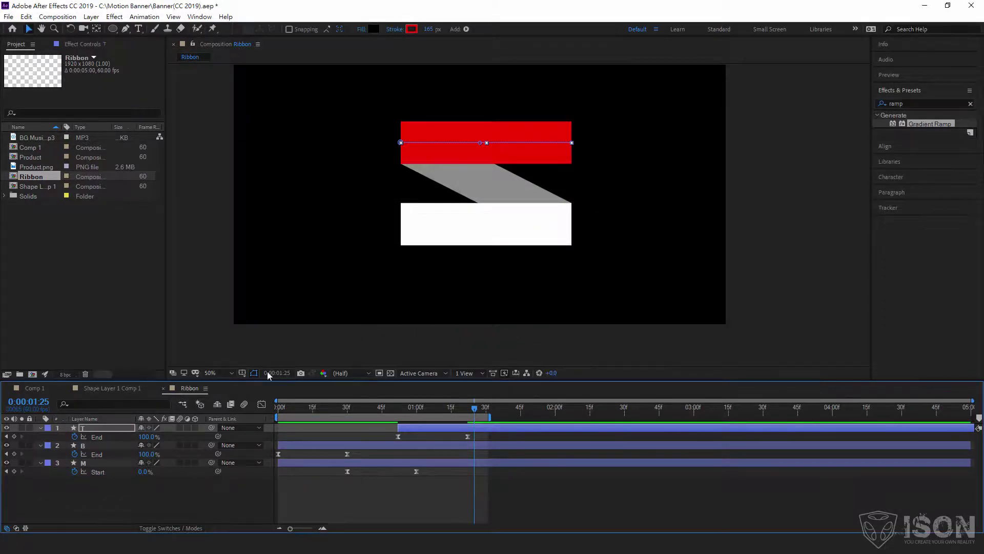
pyautogui.click(94, 446)
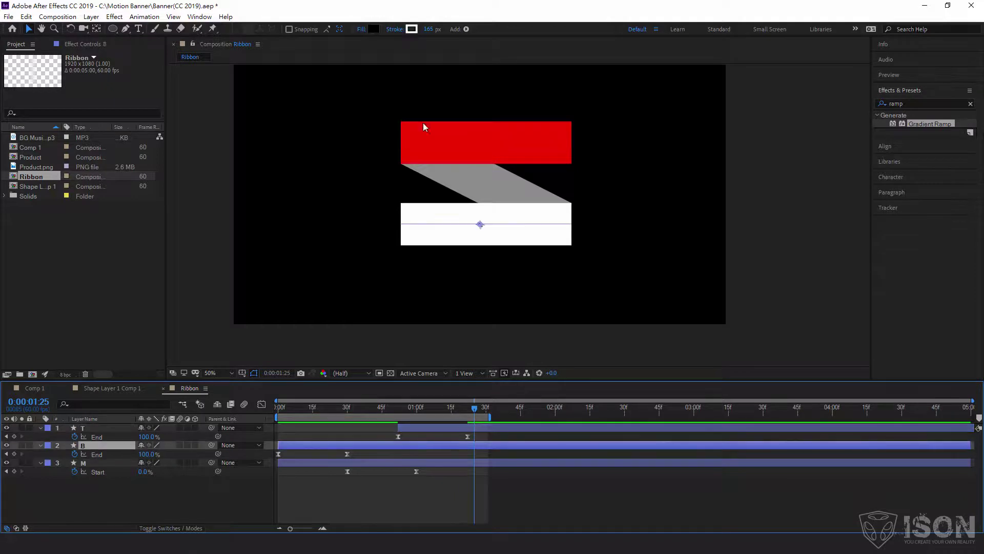
pyautogui.click(412, 29)
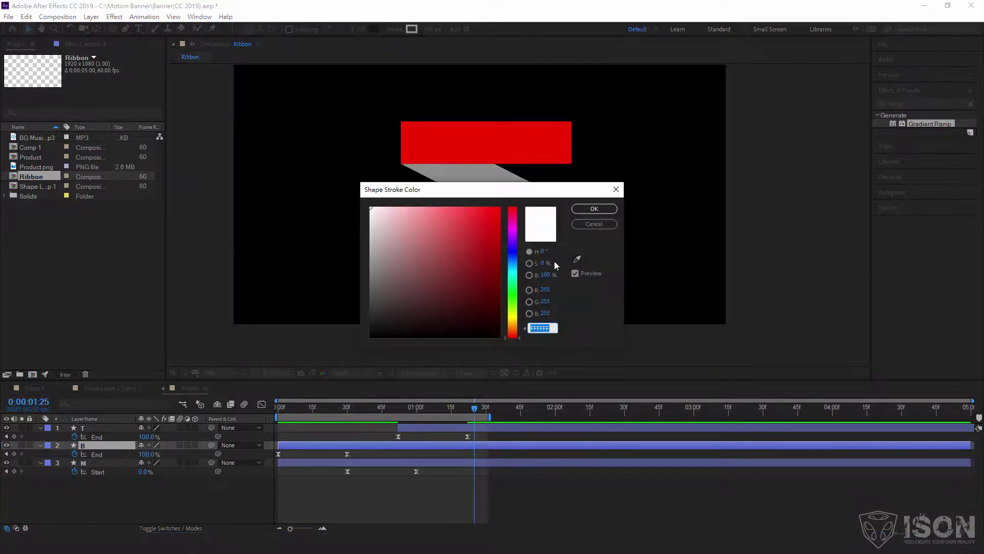
pyautogui.click(577, 261)
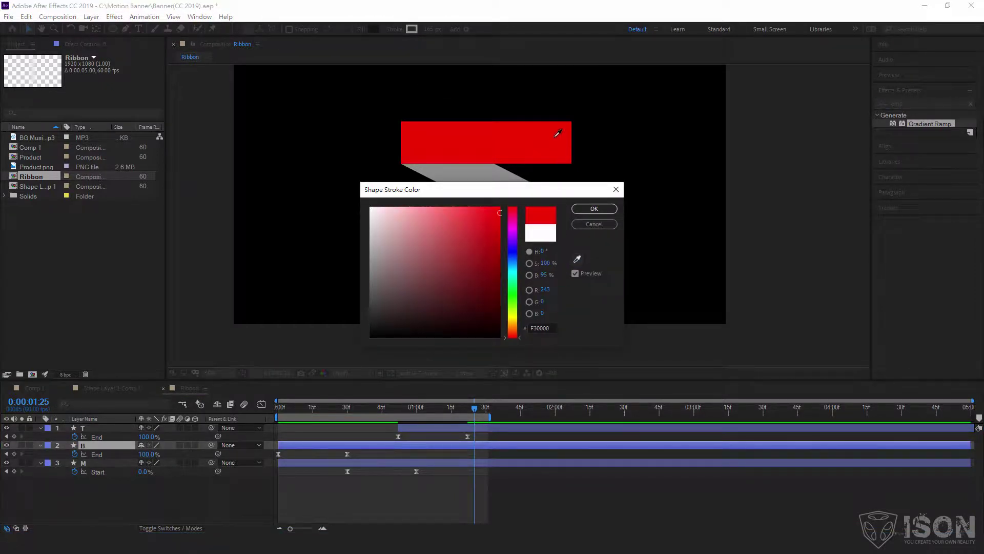
pyautogui.click(594, 209)
# Give the middle fold M a darker red stroke (AD0000)
pyautogui.click(88, 463)
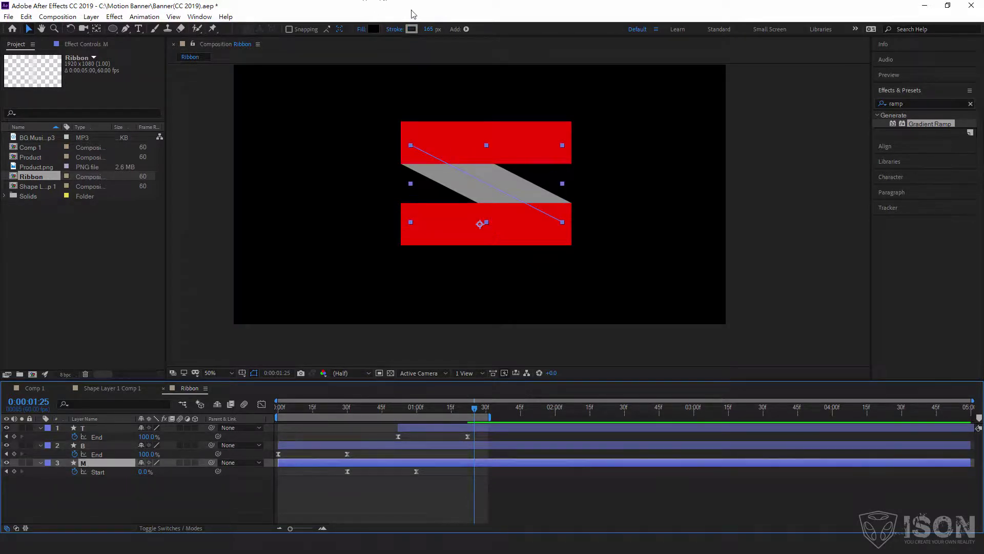
pyautogui.click(412, 30)
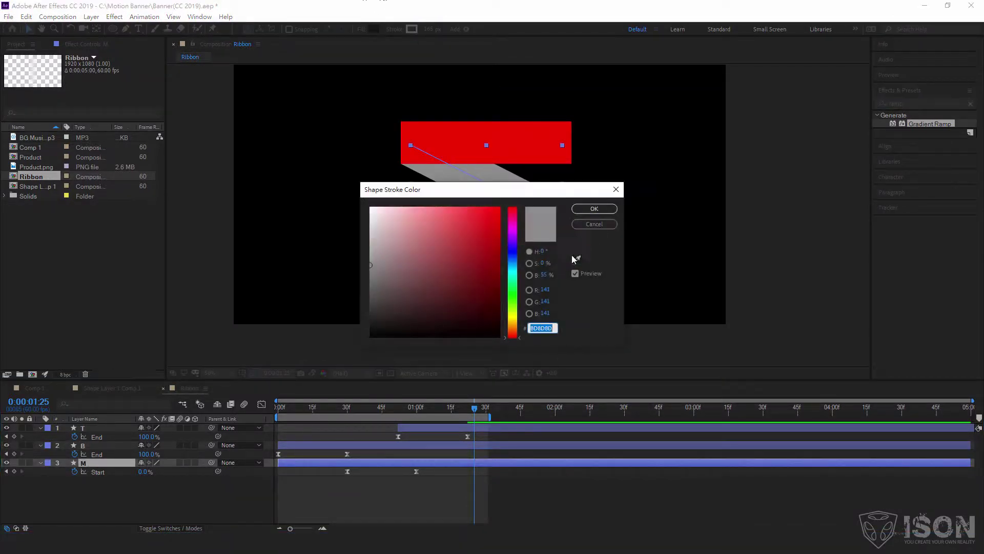
pyautogui.click(577, 259)
pyautogui.click(487, 133)
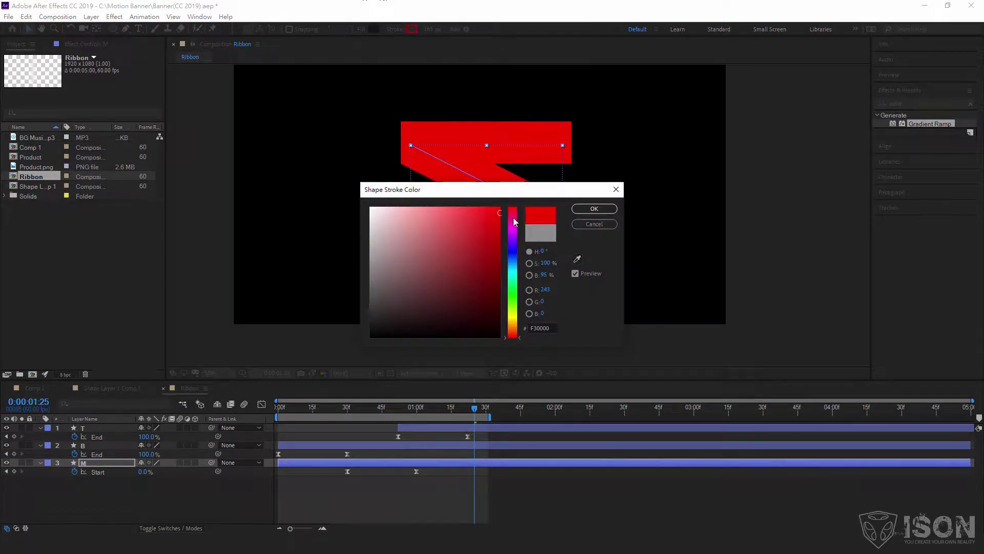
pyautogui.moveTo(499, 215); pyautogui.dragTo(507, 236)
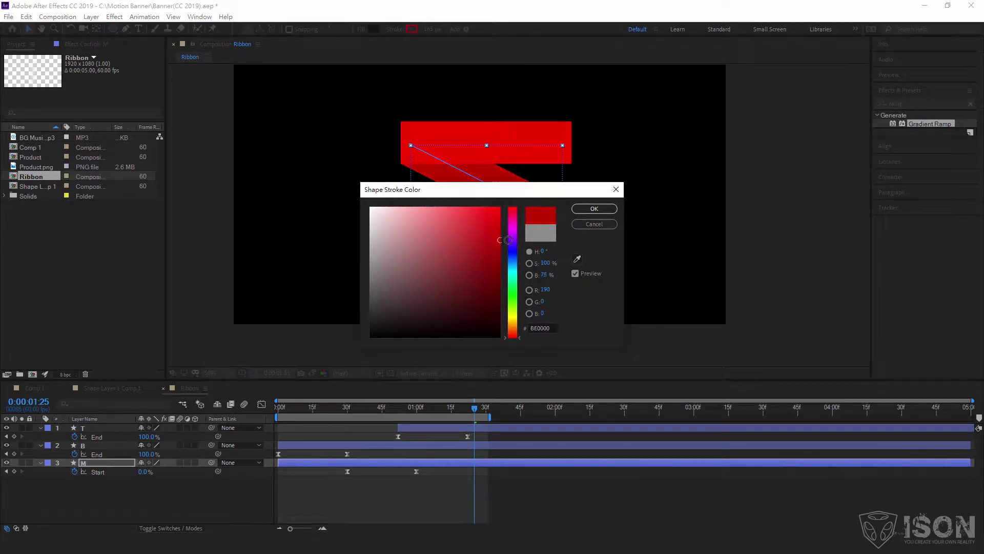
pyautogui.moveTo(461, 189); pyautogui.dragTo(712, 216)
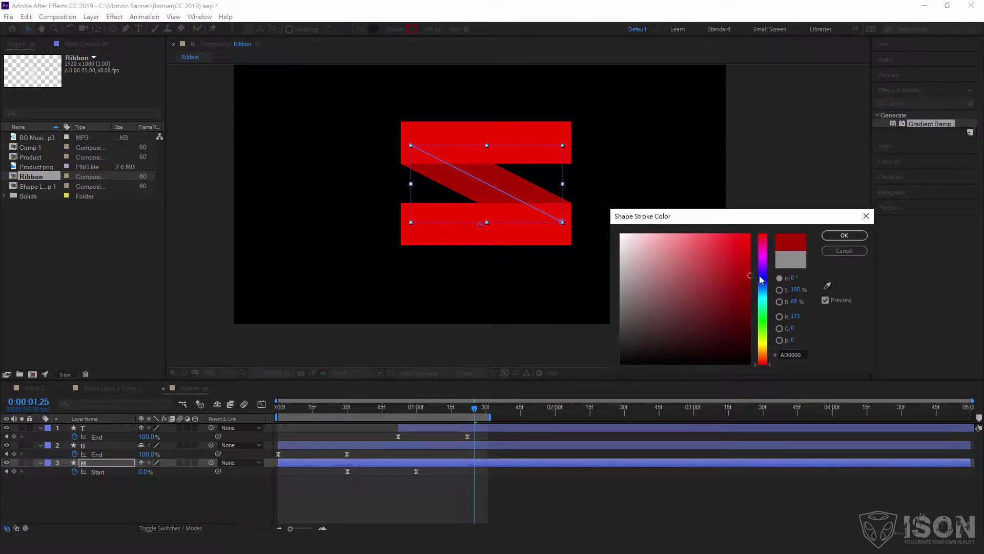
pyautogui.click(845, 235)
pyautogui.click(798, 198)
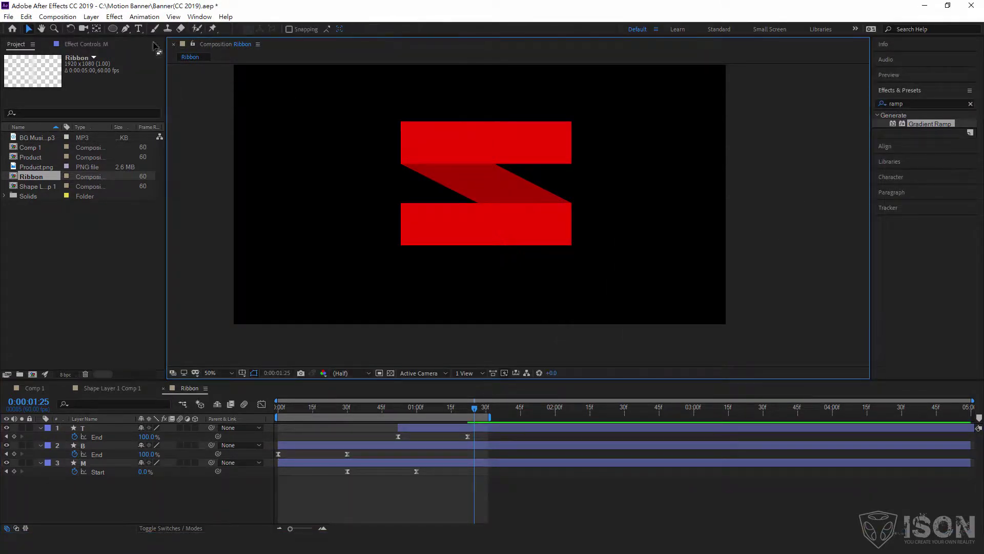
# Add a '90% Off' text layer in MingLiU at 95 px, coloured white
pyautogui.click(139, 29)
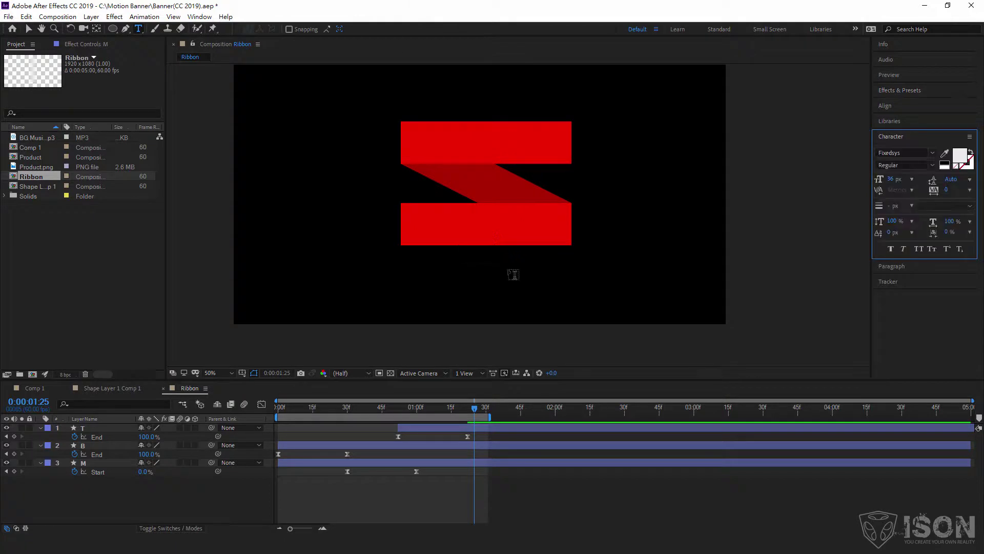
pyautogui.click(431, 262)
pyautogui.write('90% Off')
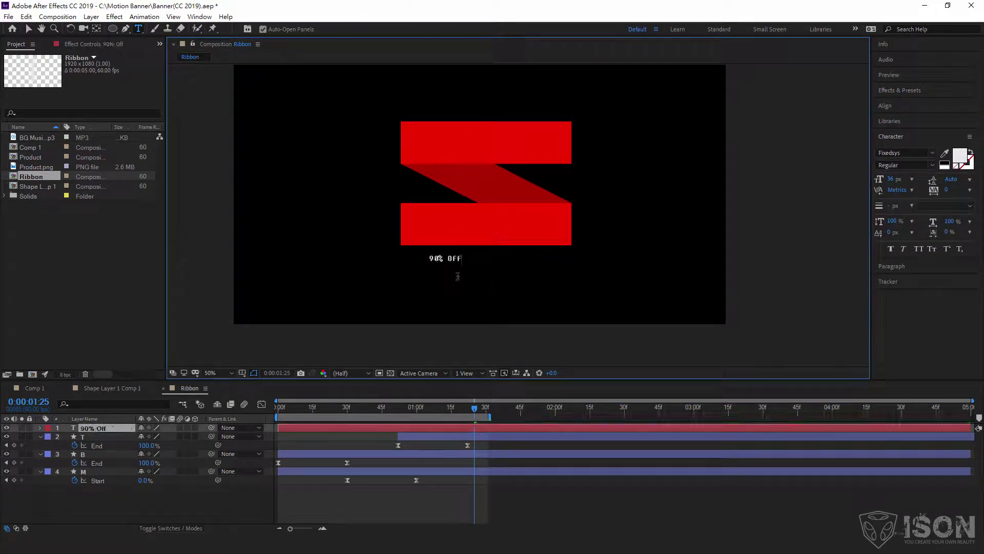
pyautogui.hotkey('ctrl', 'a')
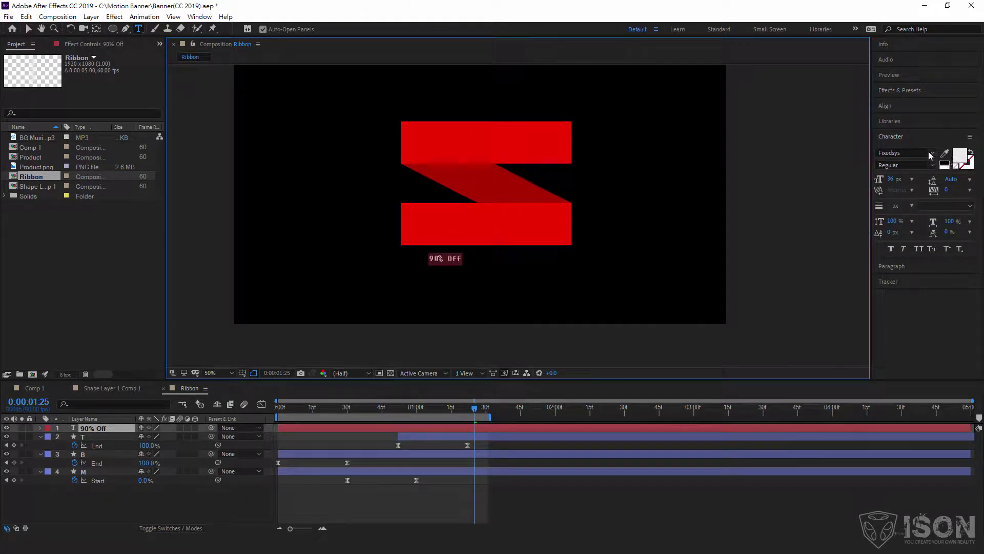
pyautogui.click(931, 154)
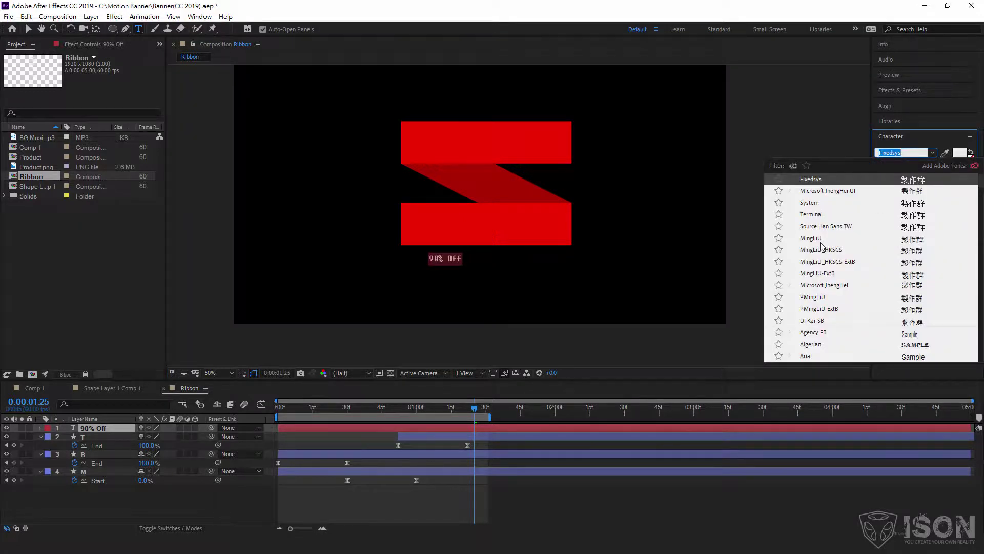
pyautogui.click(811, 238)
pyautogui.moveTo(893, 184); pyautogui.dragTo(931, 184)
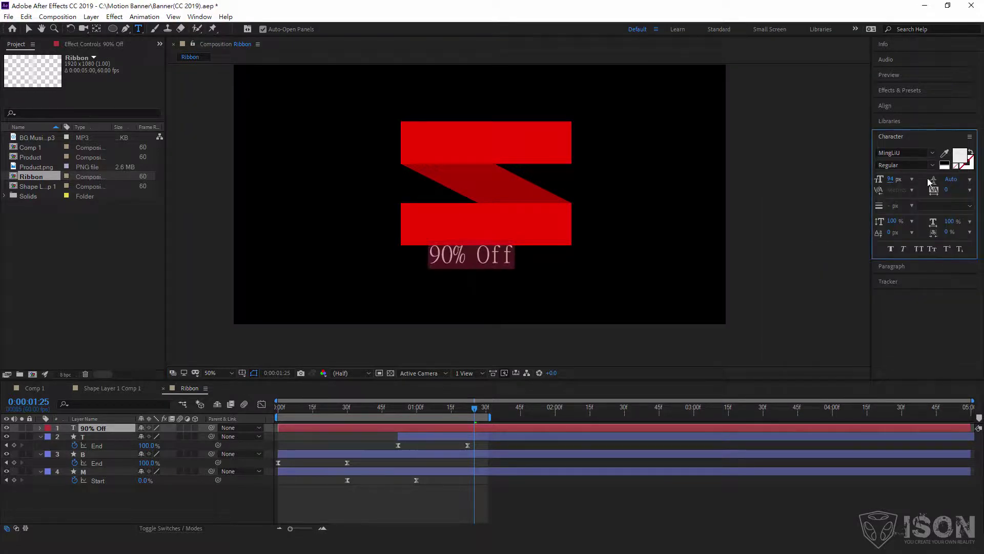
pyautogui.click(959, 156)
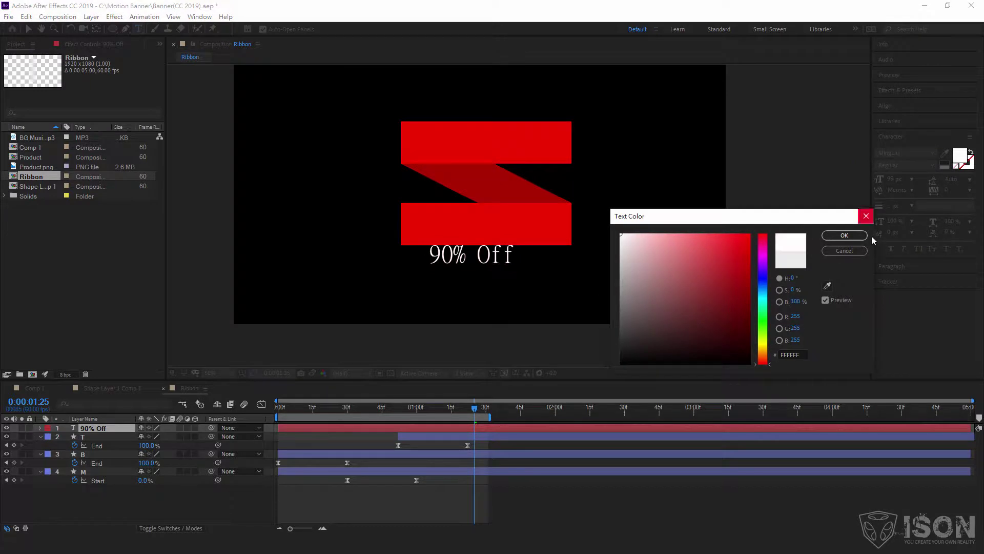
pyautogui.click(844, 236)
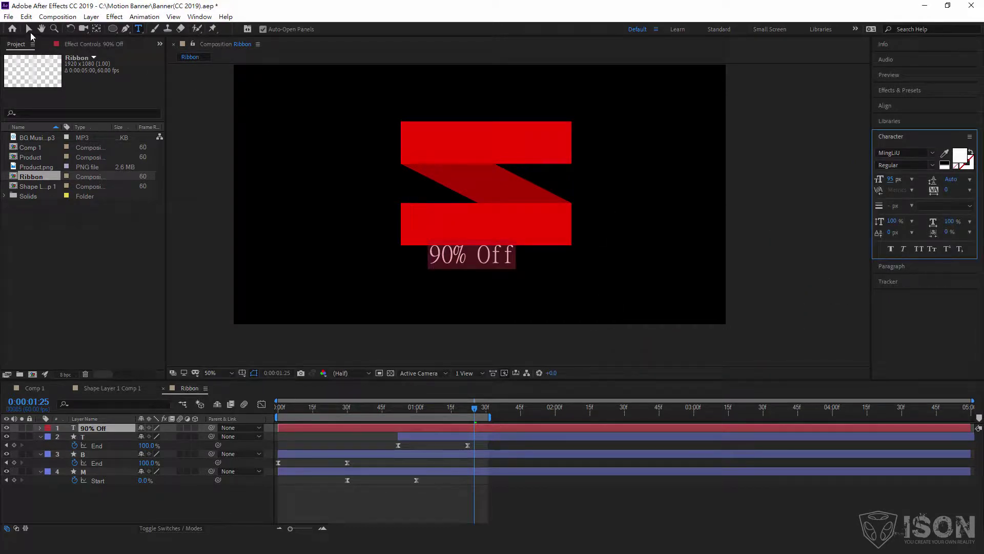
# Move the 90% Off text onto the lower red bar and scrub through the animation
pyautogui.click(29, 29)
pyautogui.moveTo(491, 260); pyautogui.dragTo(502, 241)
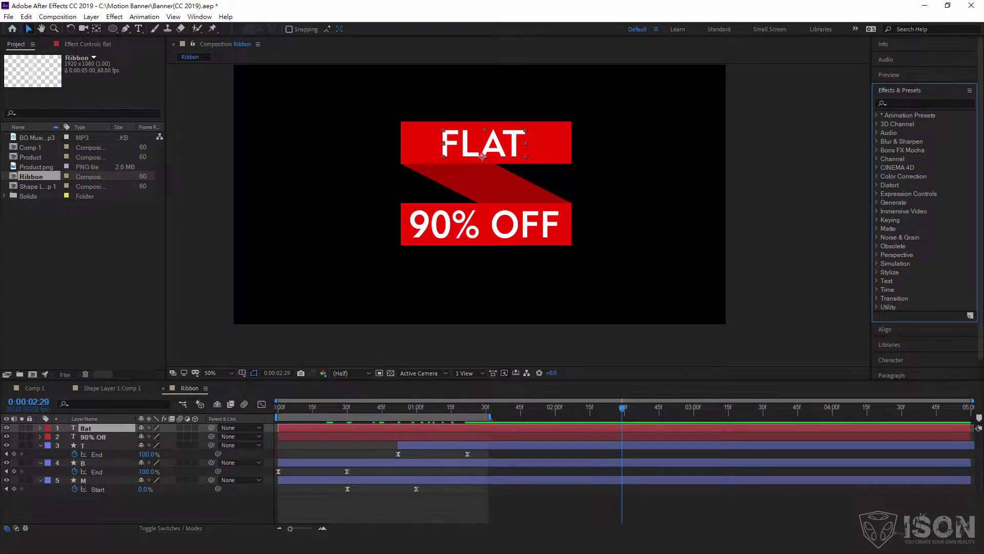
pyautogui.moveTo(491, 418); pyautogui.dragTo(667, 418)
pyautogui.moveTo(473, 408)
pyautogui.mouseDown()
pyautogui.moveTo(300, 408)
pyautogui.moveTo(493, 416)
pyautogui.mouseUp()
pyautogui.click(760, 177)
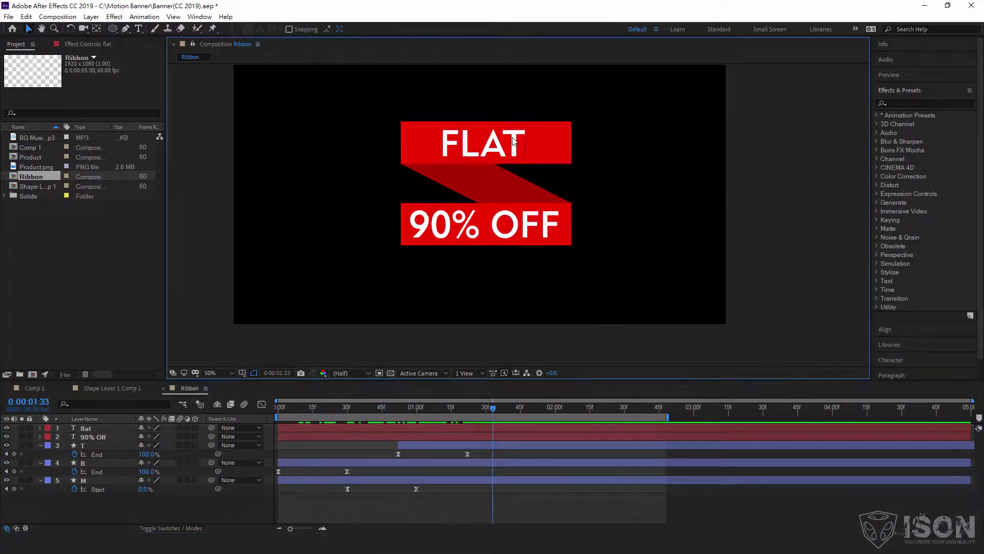
# Apply the Large Scale preset to FLAT, extend the work area to about 3:15, and preview
pyautogui.click(903, 104)
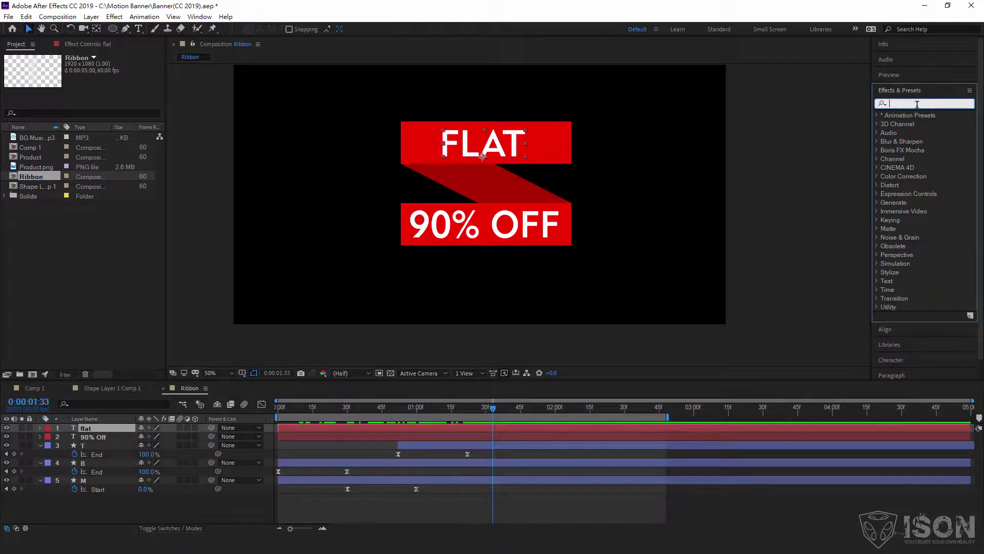
pyautogui.write('lar')
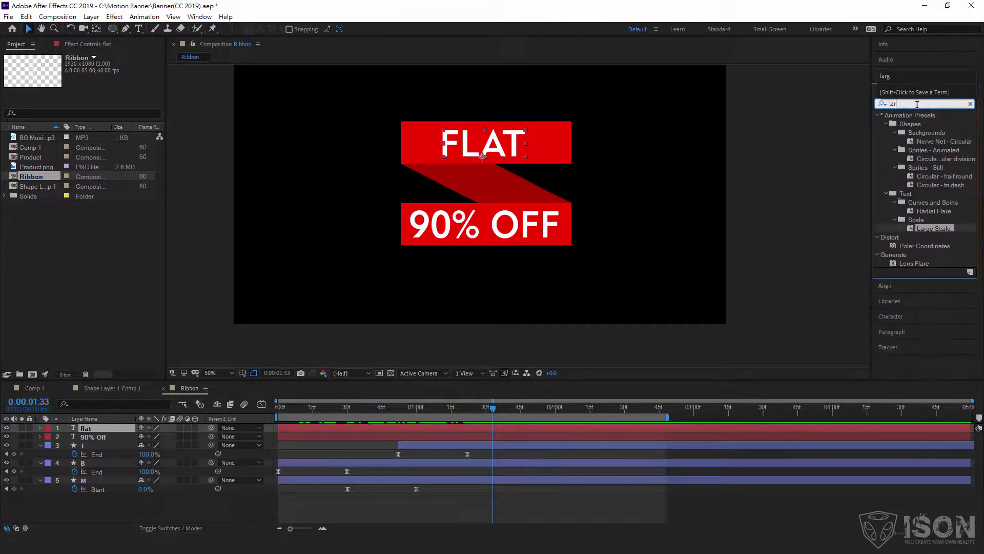
pyautogui.write('ge')
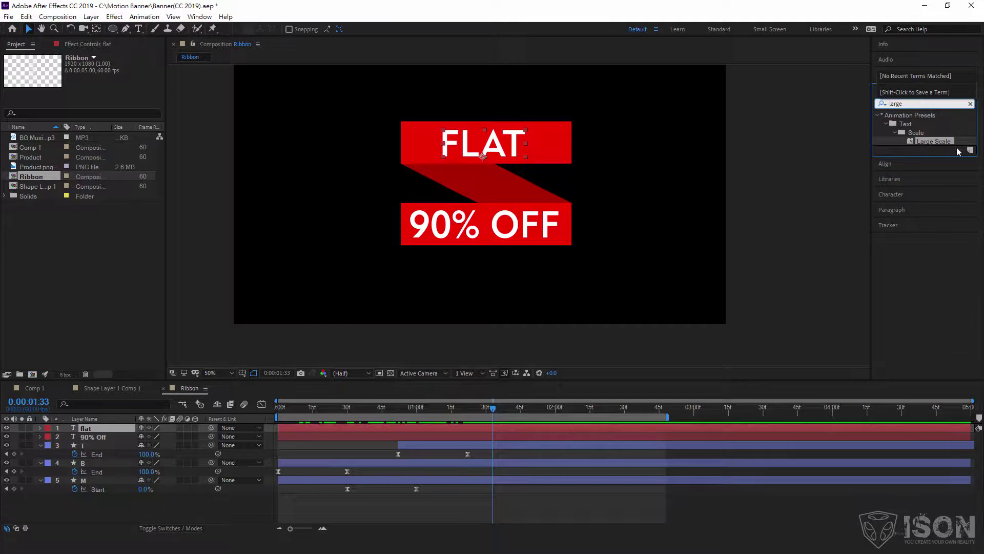
pyautogui.moveTo(941, 140); pyautogui.dragTo(507, 140)
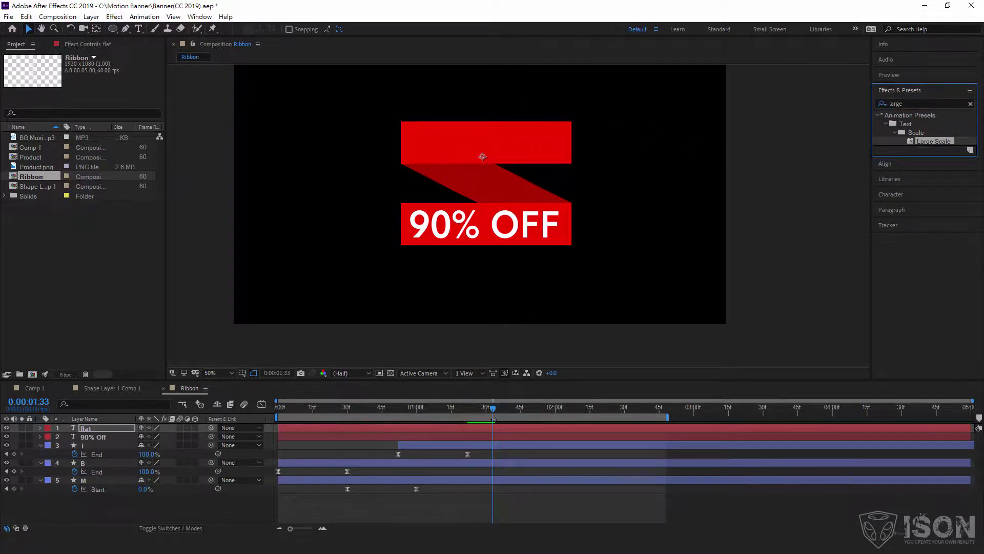
pyautogui.moveTo(491, 410); pyautogui.dragTo(472, 419)
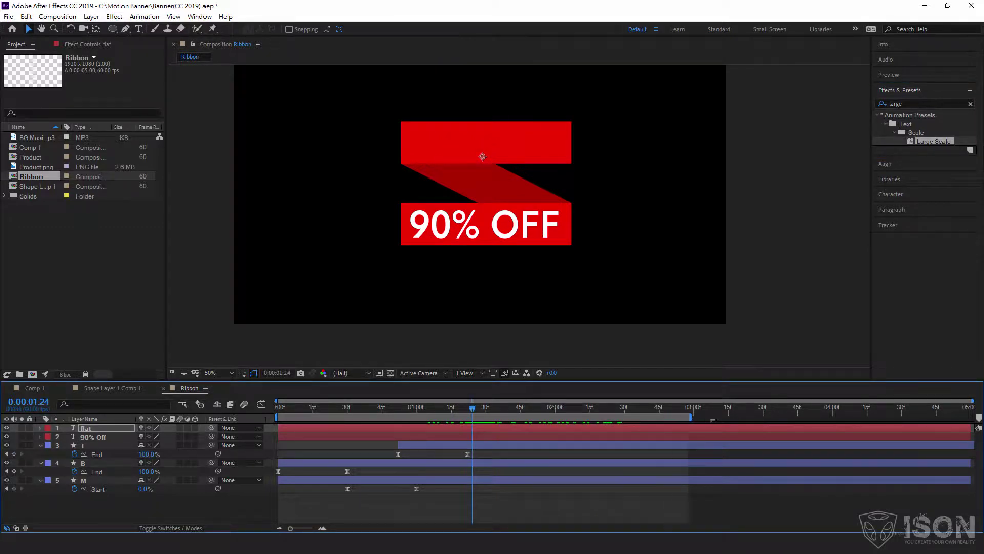
pyautogui.moveTo(669, 416); pyautogui.dragTo(734, 416)
pyautogui.moveTo(465, 411); pyautogui.dragTo(456, 411)
pyautogui.press('space')
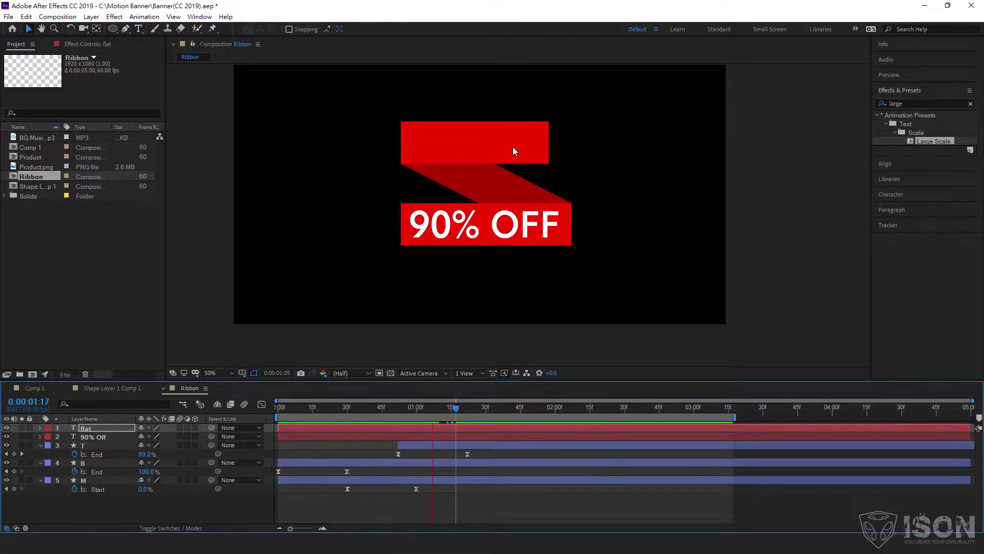
pyautogui.press('space')
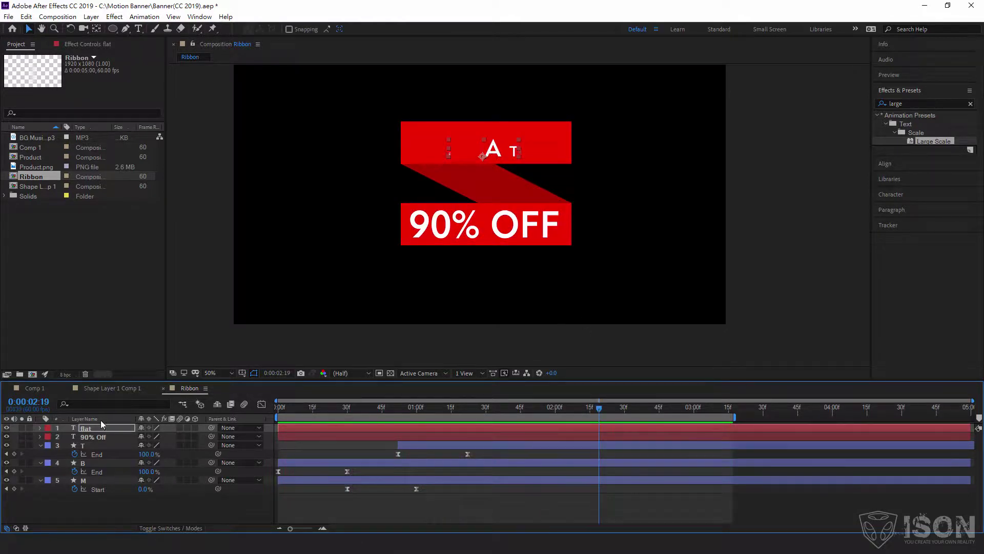
# Move FLAT's end Offset keyframe earlier, then apply Large Scale to the 90% Off layer
pyautogui.press('u')
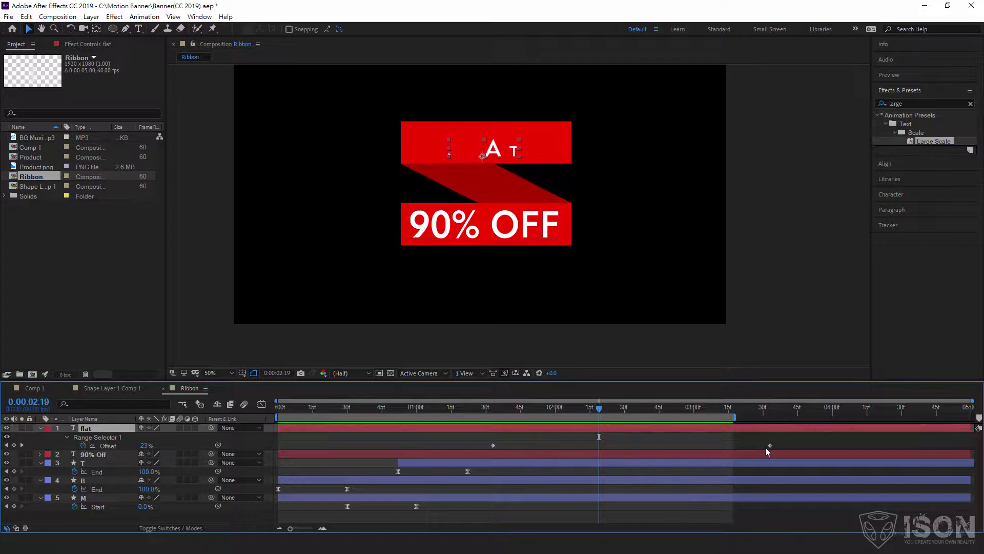
pyautogui.moveTo(772, 445); pyautogui.dragTo(535, 445)
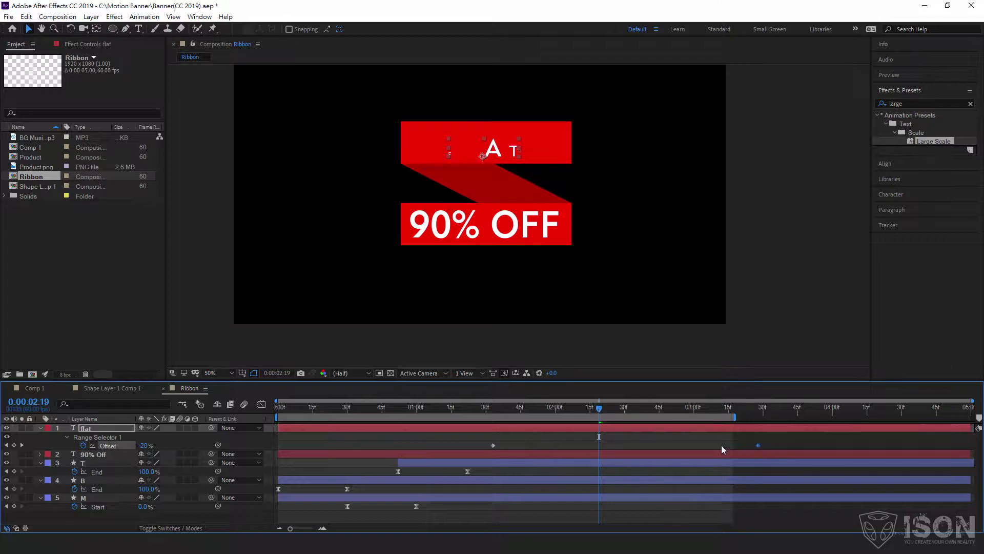
pyautogui.moveTo(509, 407); pyautogui.dragTo(439, 408)
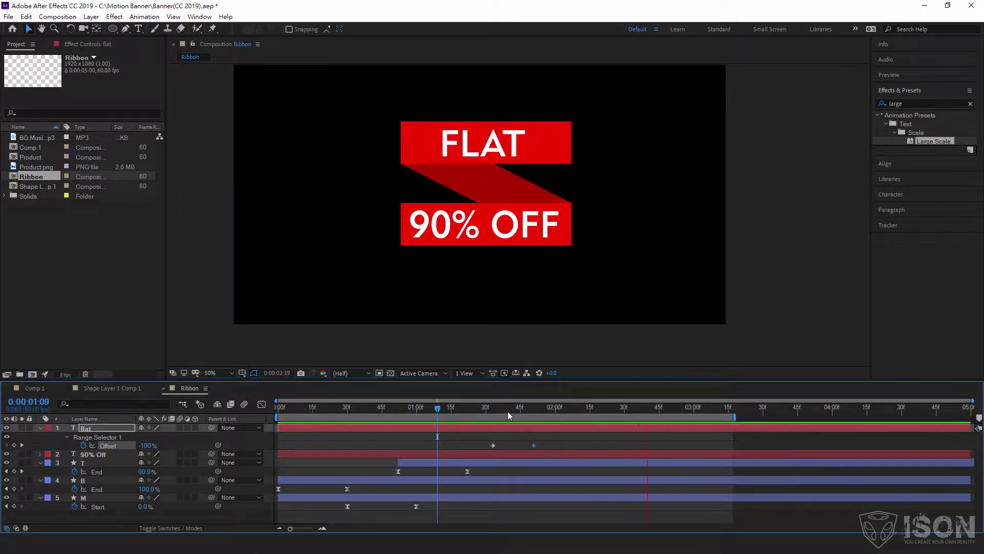
pyautogui.moveTo(507, 411); pyautogui.dragTo(466, 408)
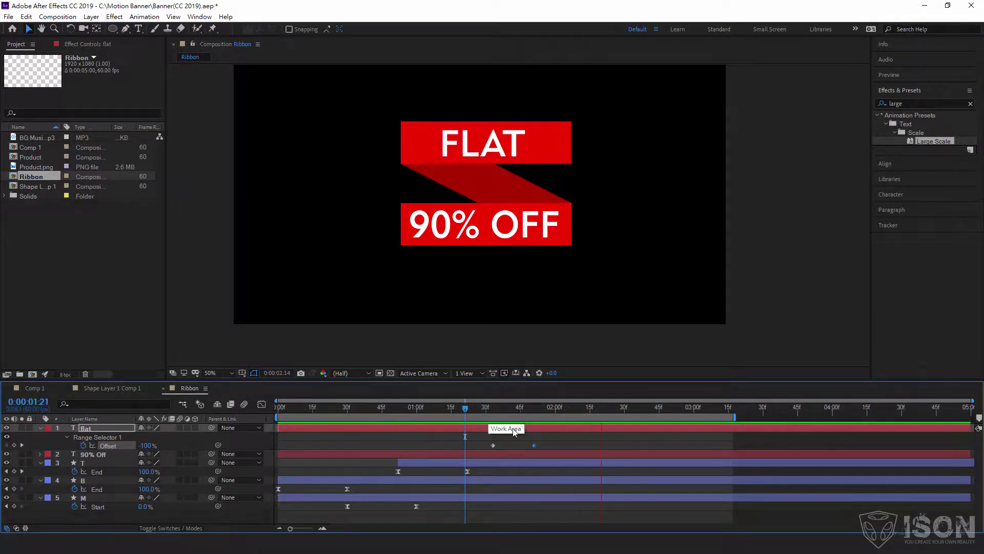
pyautogui.press('space')
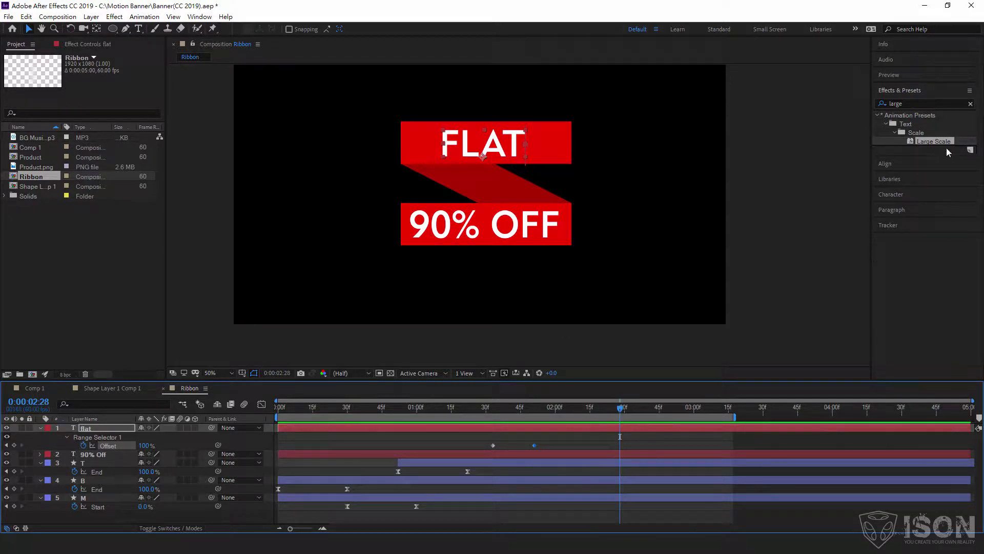
pyautogui.moveTo(934, 141); pyautogui.dragTo(107, 454)
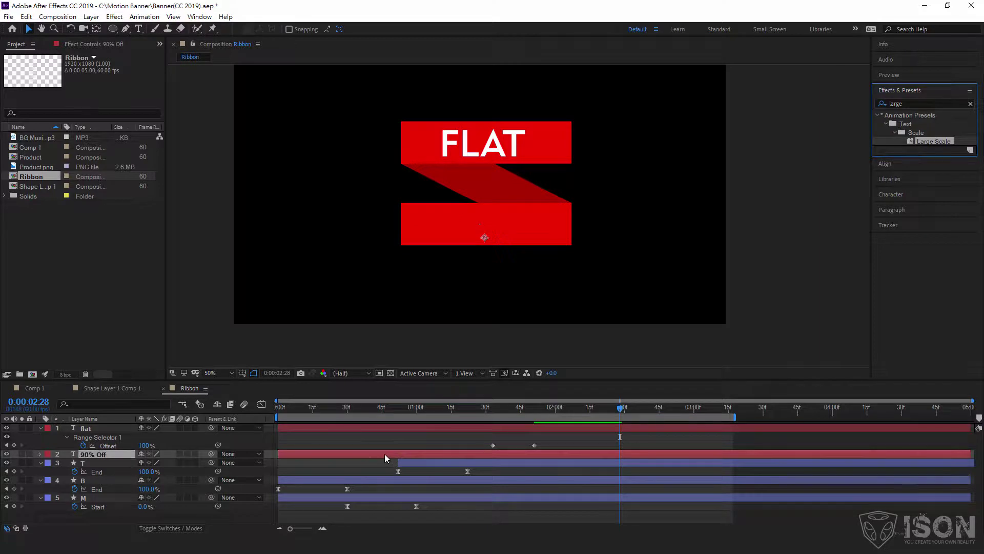
# Shift the 90% Off Offset keyframes earlier so it animates before FLAT
pyautogui.click(95, 455)
pyautogui.press('u')
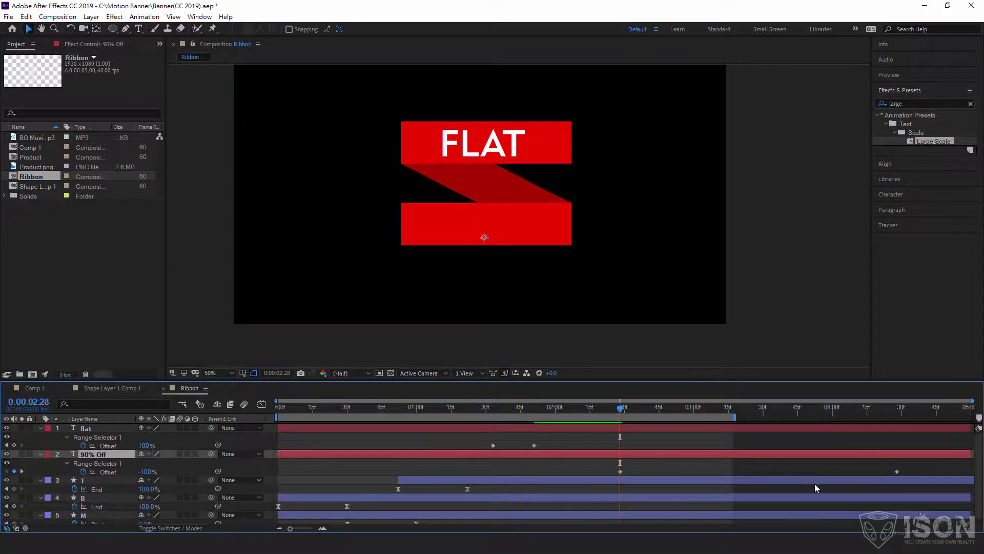
pyautogui.moveTo(897, 472); pyautogui.dragTo(662, 471)
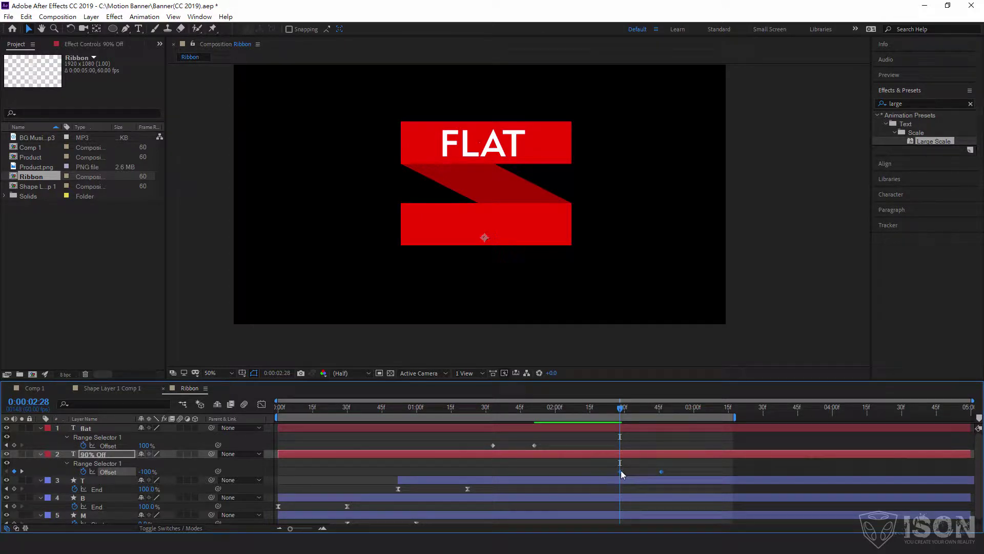
pyautogui.moveTo(620, 471)
pyautogui.mouseDown()
pyautogui.moveTo(462, 476)
pyautogui.moveTo(471, 476)
pyautogui.mouseUp()
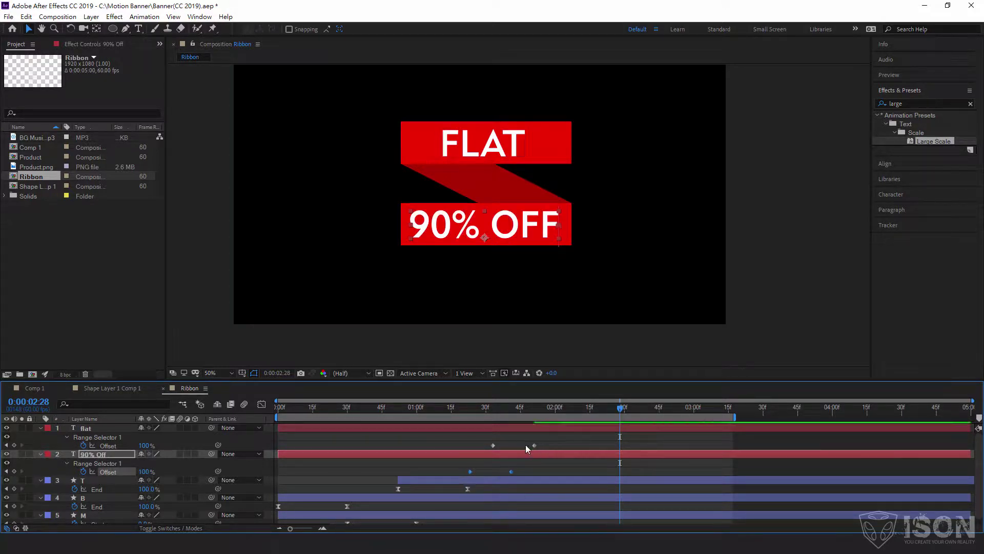
pyautogui.click(493, 445)
pyautogui.moveTo(493, 445)
pyautogui.mouseDown()
pyautogui.moveTo(505, 445)
pyautogui.moveTo(464, 476)
pyautogui.moveTo(438, 471)
pyautogui.mouseUp()
pyautogui.moveTo(415, 407)
pyautogui.mouseDown()
pyautogui.moveTo(405, 407)
pyautogui.moveTo(571, 408)
pyautogui.mouseUp()
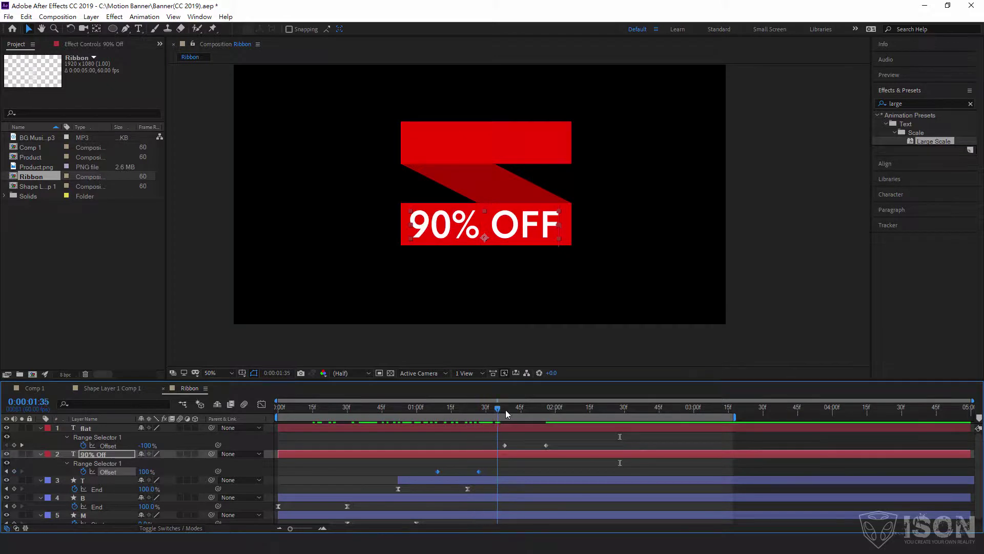
pyautogui.moveTo(497, 462); pyautogui.dragTo(350, 471)
pyautogui.moveTo(286, 408)
pyautogui.mouseDown()
pyautogui.moveTo(445, 413)
pyautogui.moveTo(417, 417)
pyautogui.mouseUp()
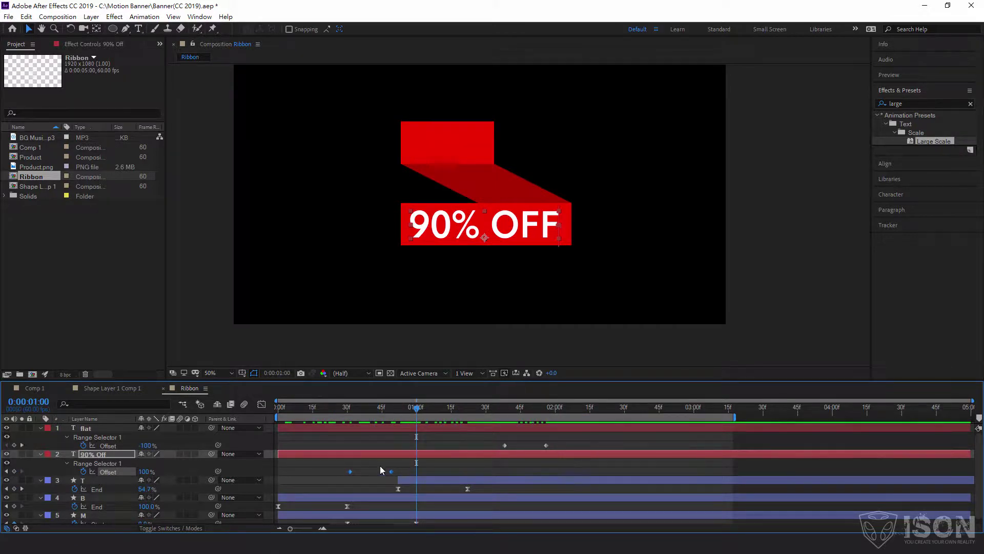
pyautogui.moveTo(391, 472); pyautogui.dragTo(409, 472)
# Apply Easy Ease to all the Offset keyframes and preview from the start
pyautogui.moveTo(567, 439); pyautogui.dragTo(346, 482)
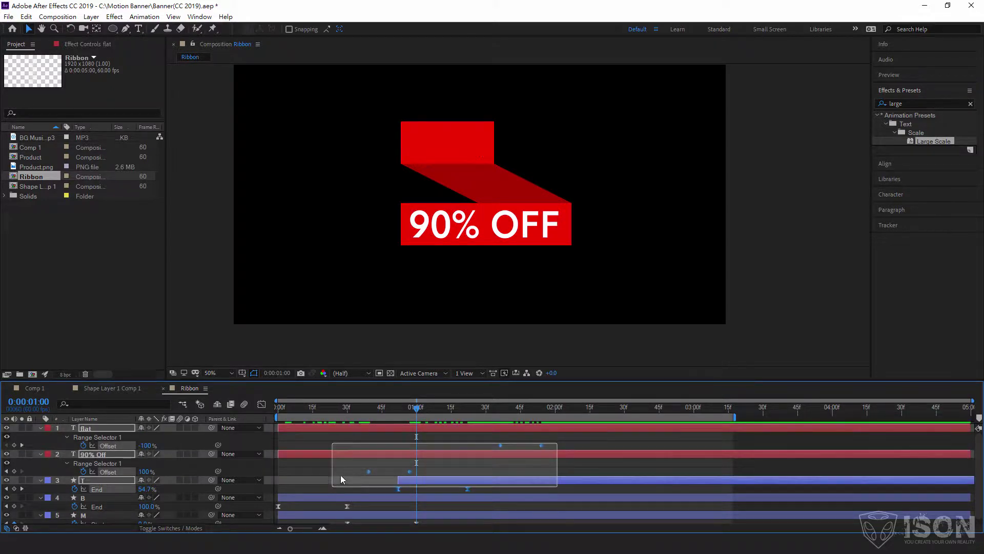
pyautogui.rightClick(540, 445)
pyautogui.moveTo(595, 437)
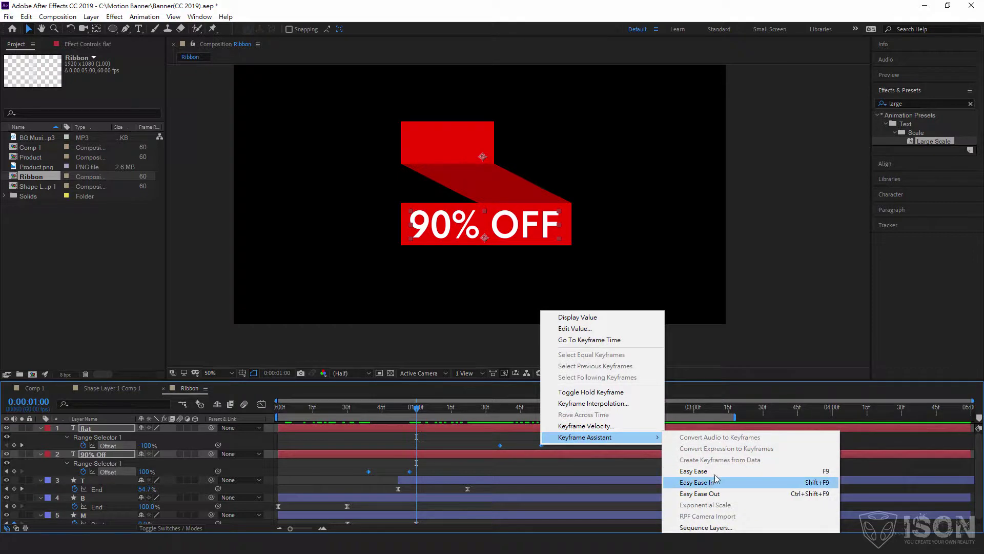
pyautogui.click(697, 470)
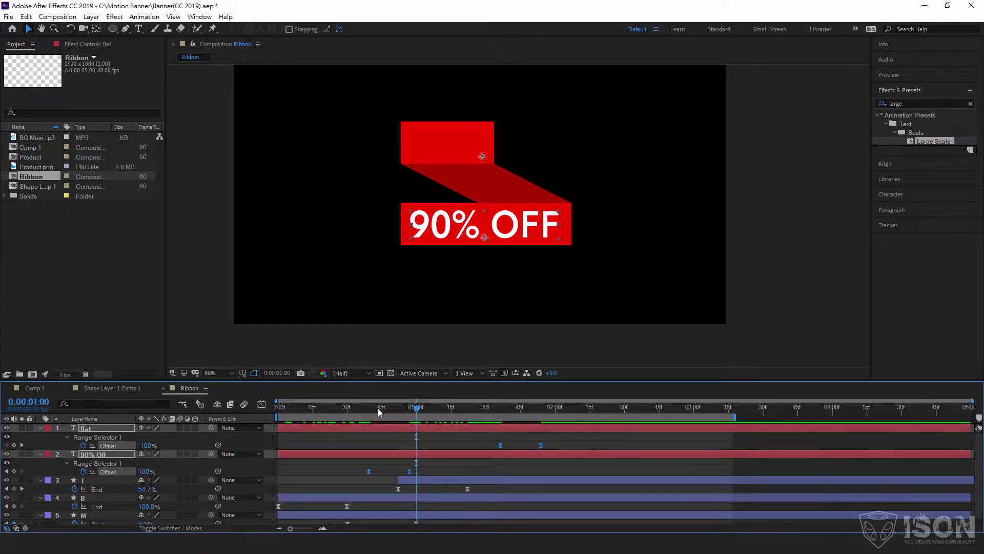
pyautogui.moveTo(378, 410); pyautogui.dragTo(287, 405)
pyautogui.press('space')
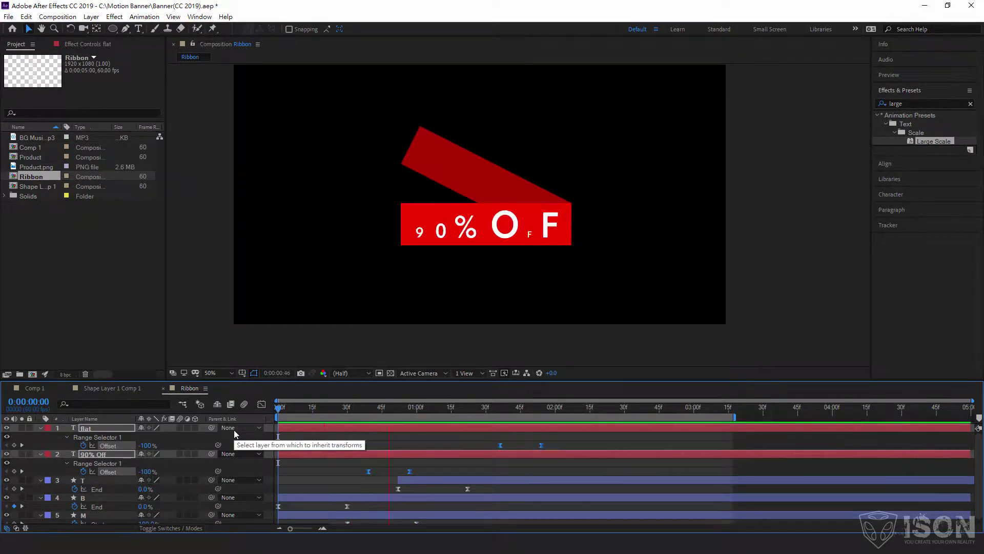
pyautogui.press('space')
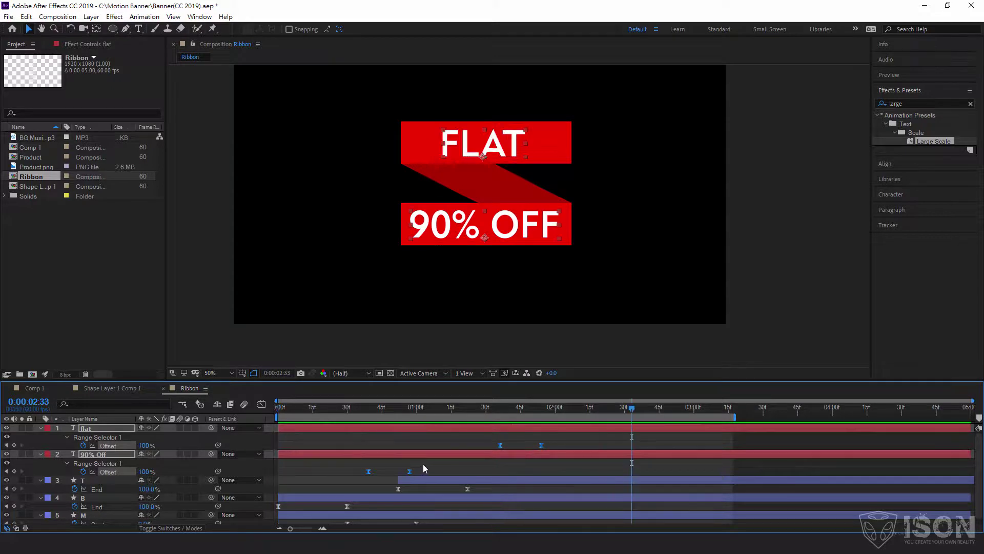
# Fine-tune the Offset keyframe timing and replay the preview
pyautogui.moveTo(423, 463)
pyautogui.mouseDown()
pyautogui.moveTo(361, 473)
pyautogui.moveTo(434, 471)
pyautogui.mouseUp()
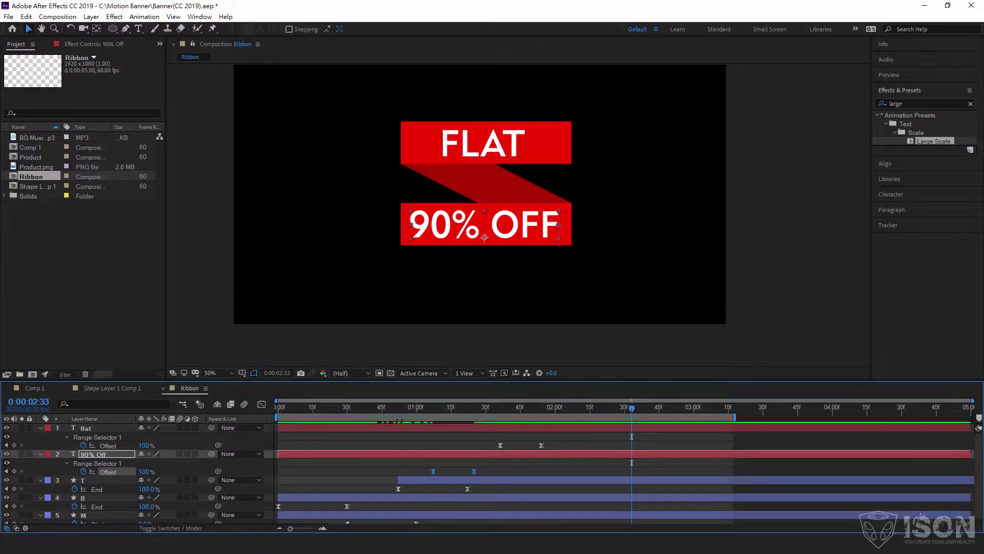
pyautogui.press('space')
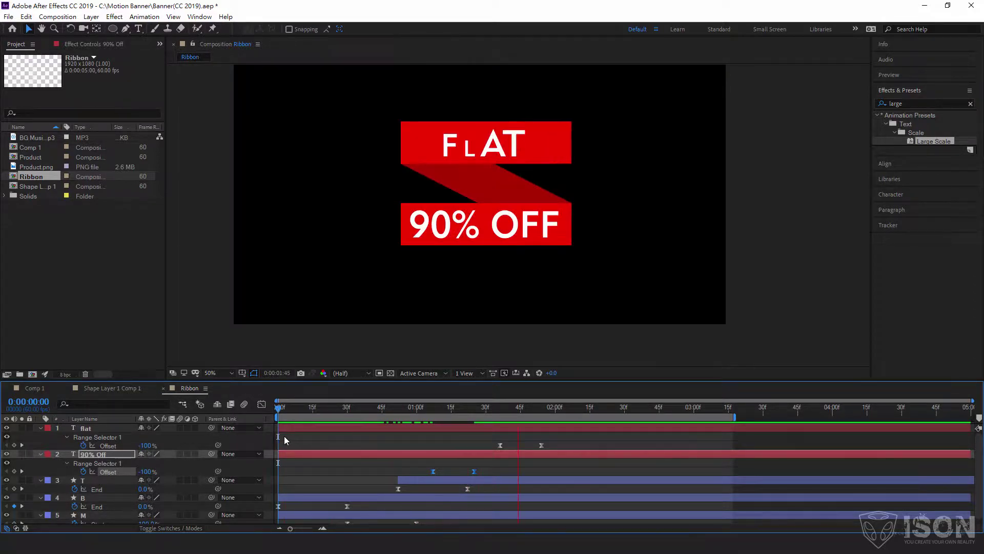
pyautogui.moveTo(491, 468)
pyautogui.mouseDown()
pyautogui.moveTo(430, 475)
pyautogui.moveTo(480, 472)
pyautogui.moveTo(553, 445)
pyautogui.mouseUp()
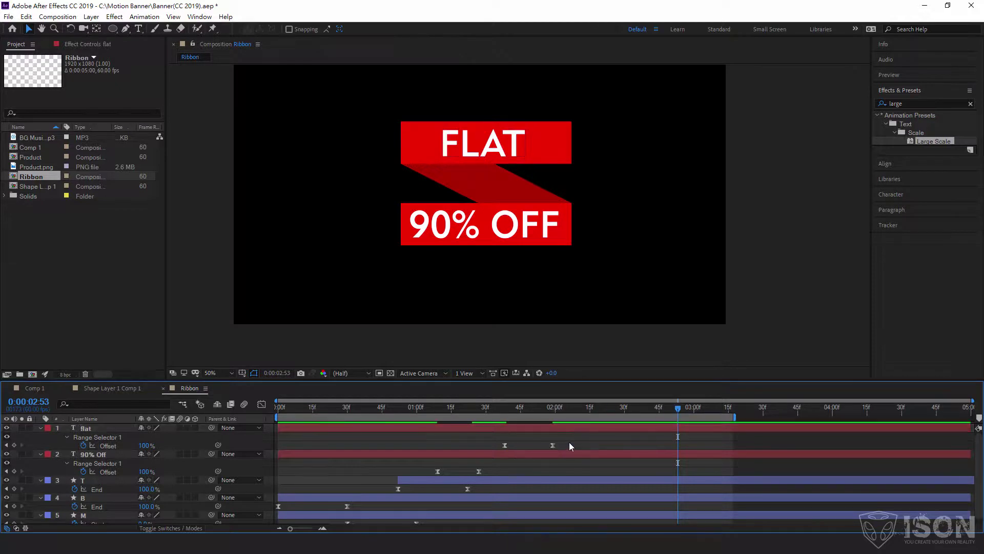
pyautogui.moveTo(324, 410); pyautogui.dragTo(270, 413)
pyautogui.press('space')
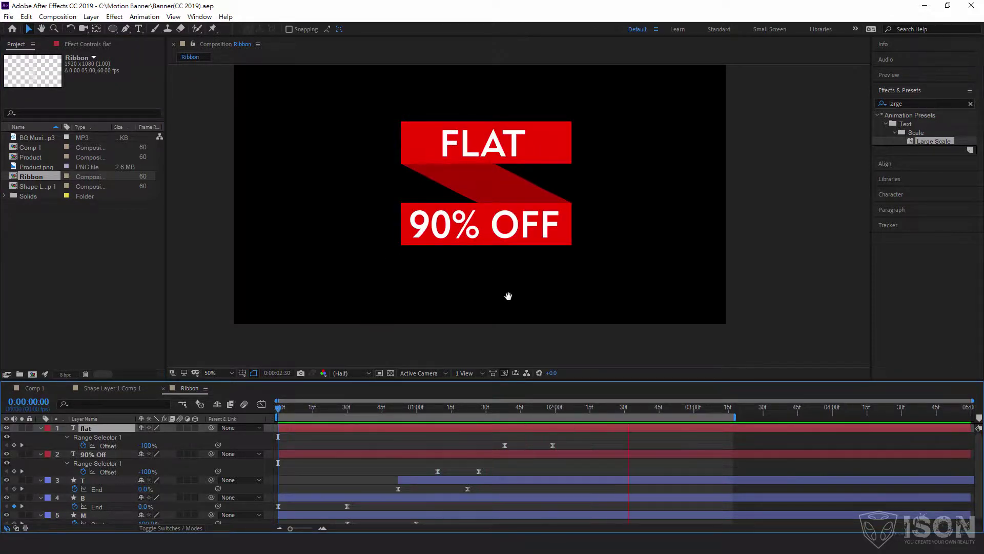
pyautogui.press('space')
# Move the T End, B End and M Start keyframes earlier to about 0:00:01:00, then preview
pyautogui.moveTo(569, 379); pyautogui.dragTo(573, 313)
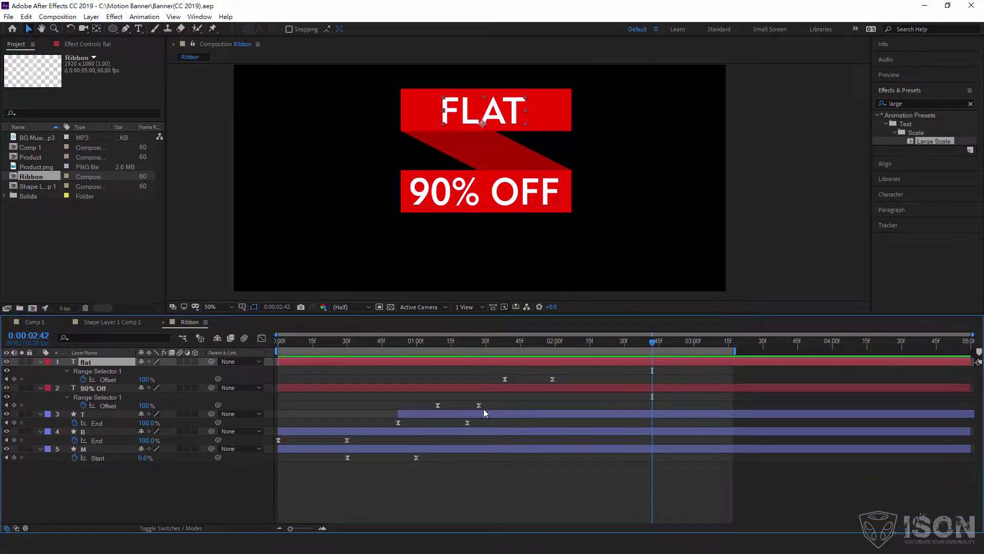
pyautogui.moveTo(485, 421); pyautogui.dragTo(413, 456)
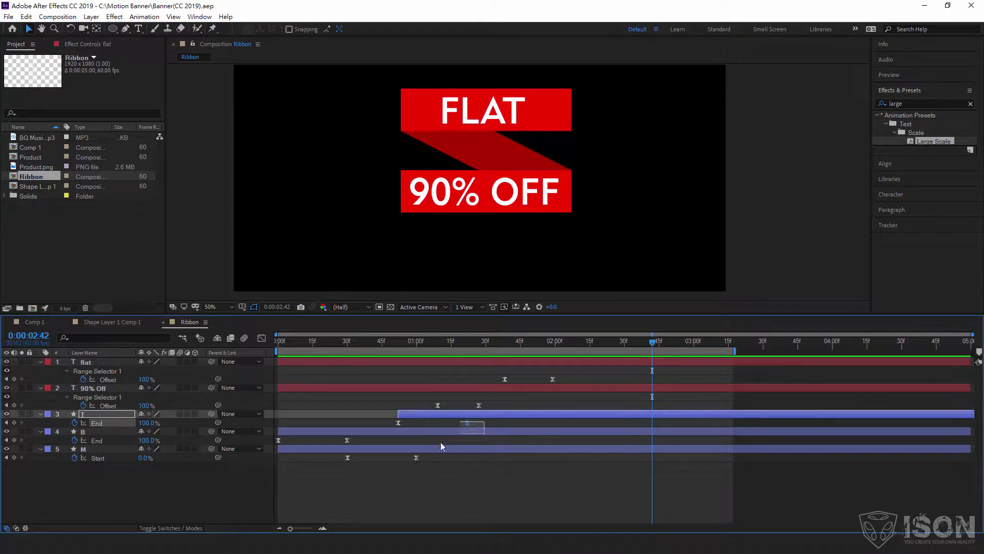
pyautogui.click(99, 431)
pyautogui.press('u')
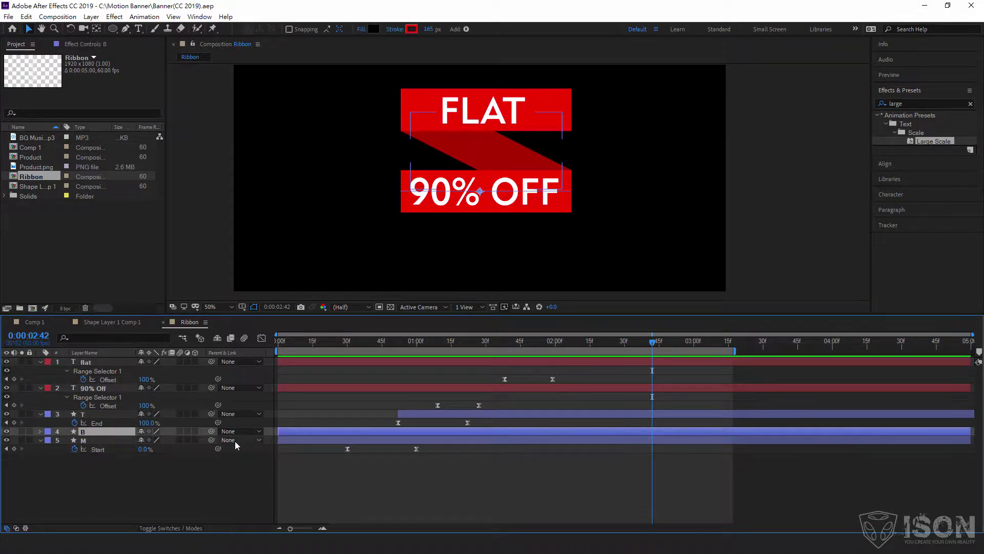
pyautogui.press('u')
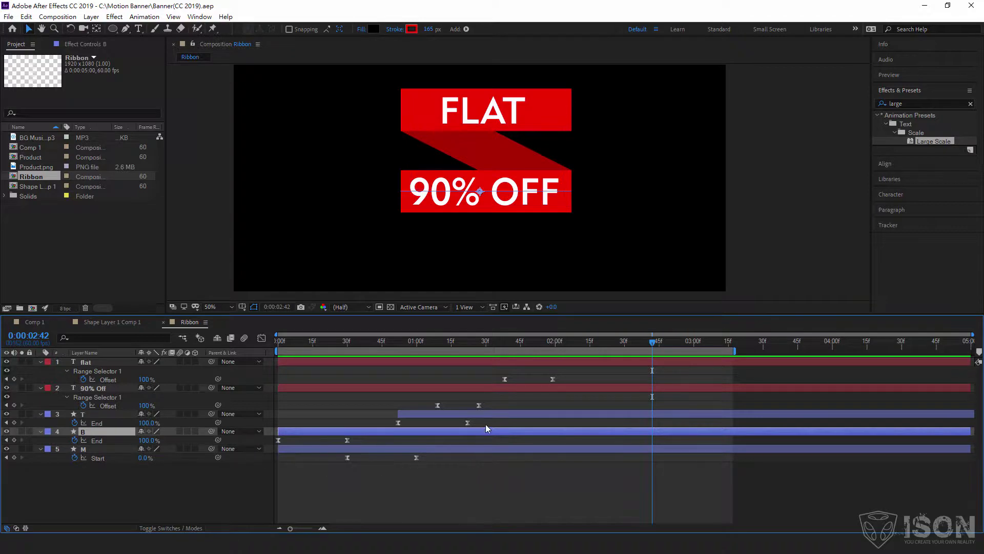
pyautogui.moveTo(485, 424); pyautogui.dragTo(456, 433)
pyautogui.keyDown('shift'); pyautogui.click(416, 457); pyautogui.keyUp('shift')
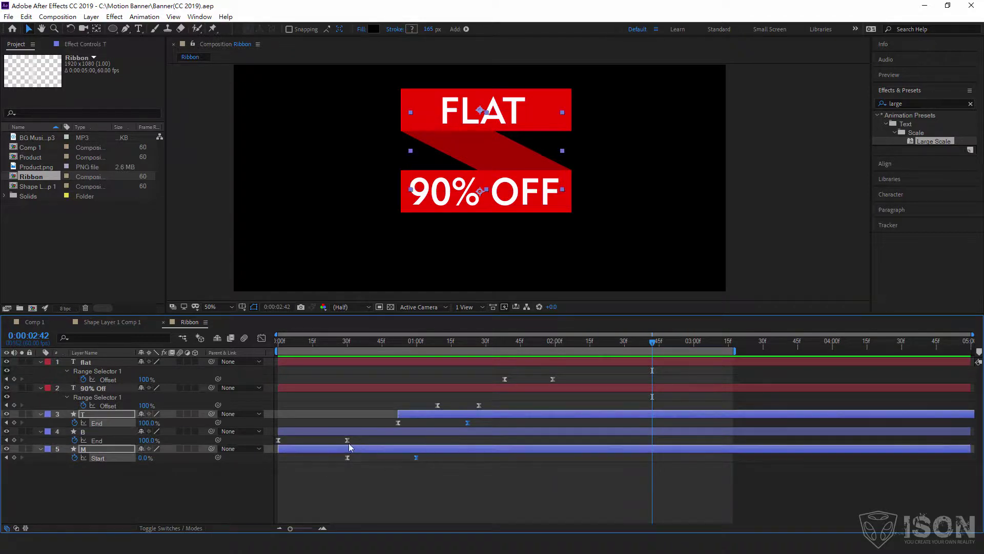
pyautogui.keyDown('shift'); pyautogui.click(347, 440); pyautogui.keyUp('shift')
pyautogui.moveTo(416, 458); pyautogui.dragTo(395, 457)
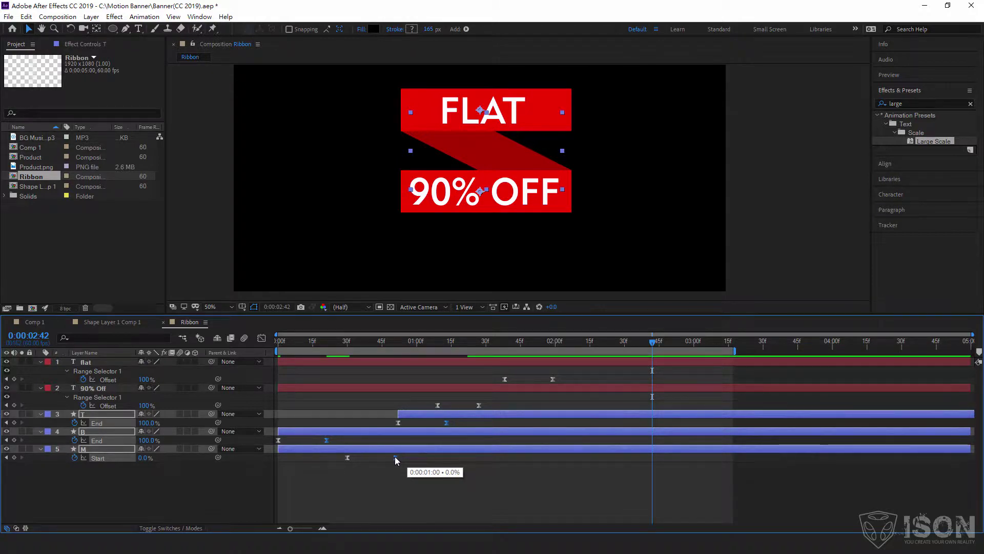
pyautogui.moveTo(328, 339); pyautogui.dragTo(261, 343)
pyautogui.press('space')
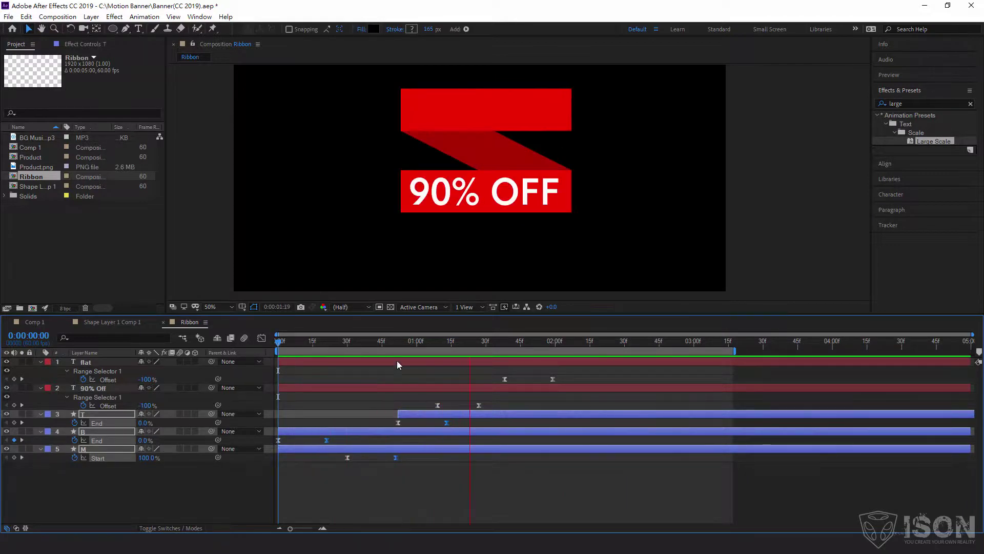
pyautogui.press('space')
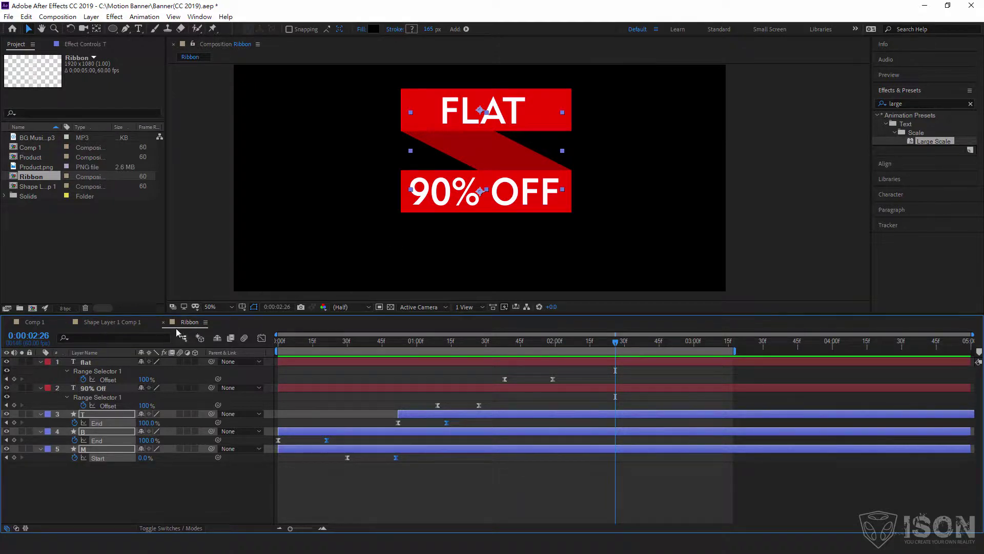
# Open Comp 1 and collapse every layer's properties with Ctrl+A and U
pyautogui.click(32, 322)
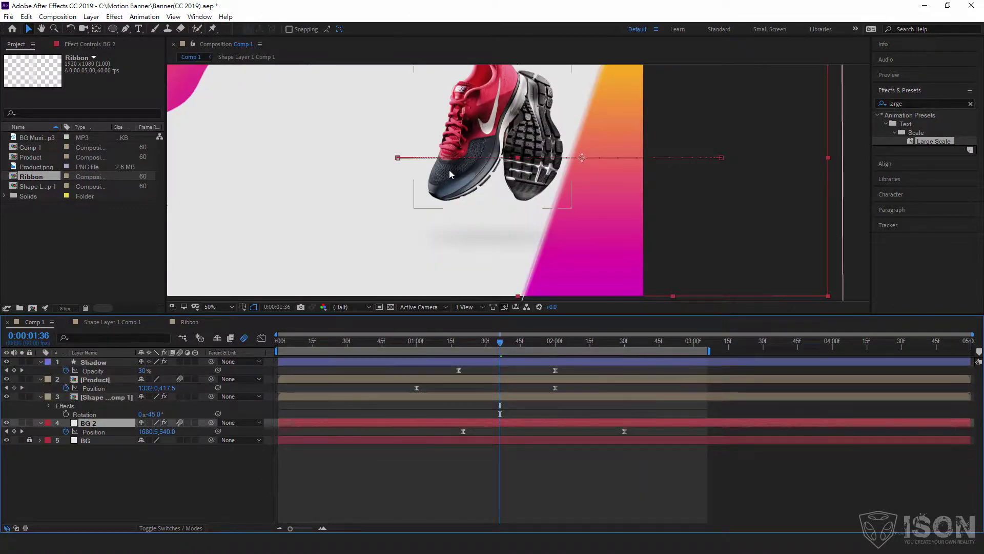
pyautogui.scroll(-2, 525, 215)
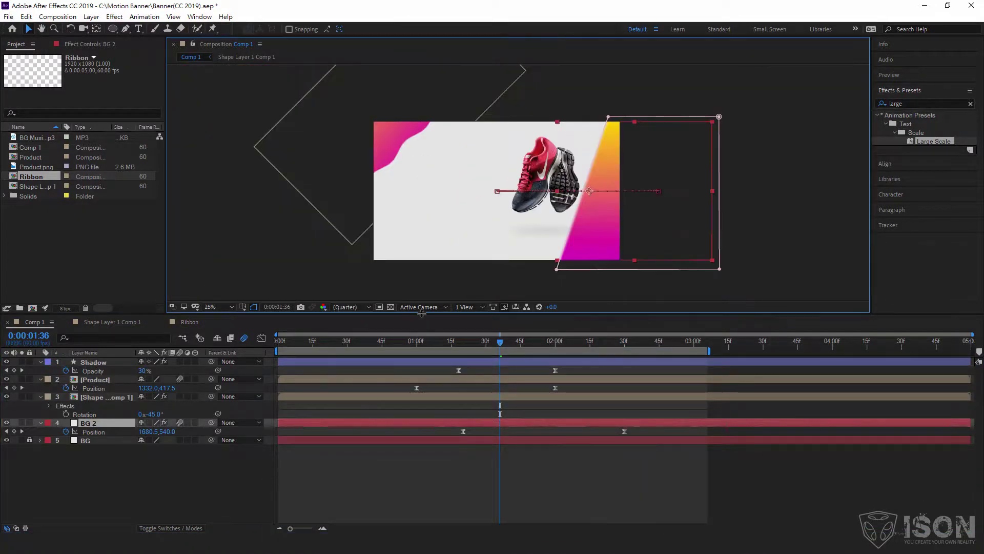
pyautogui.moveTo(421, 314); pyautogui.dragTo(415, 341)
pyautogui.scroll(2, 482, 238)
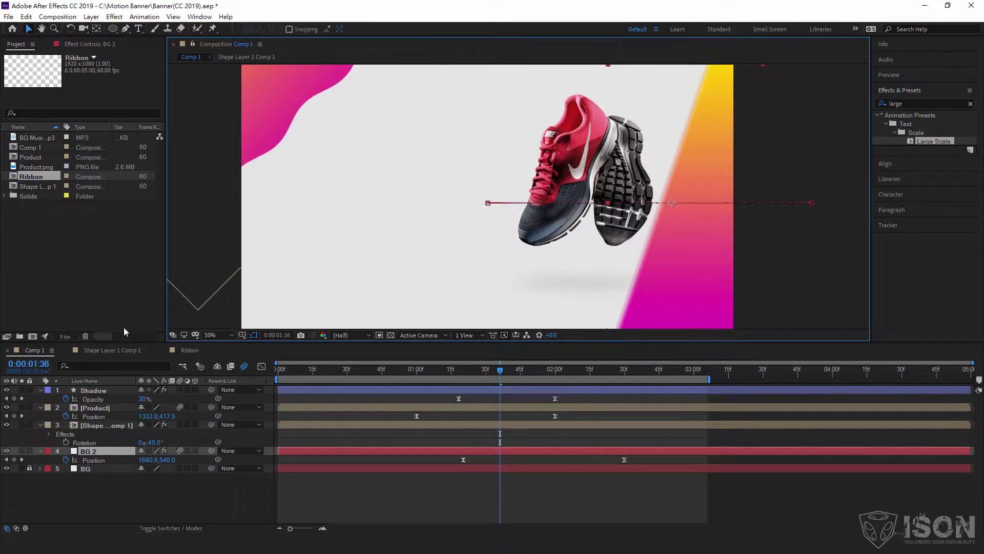
pyautogui.click(90, 392)
pyautogui.hotkey('ctrl', 'a')
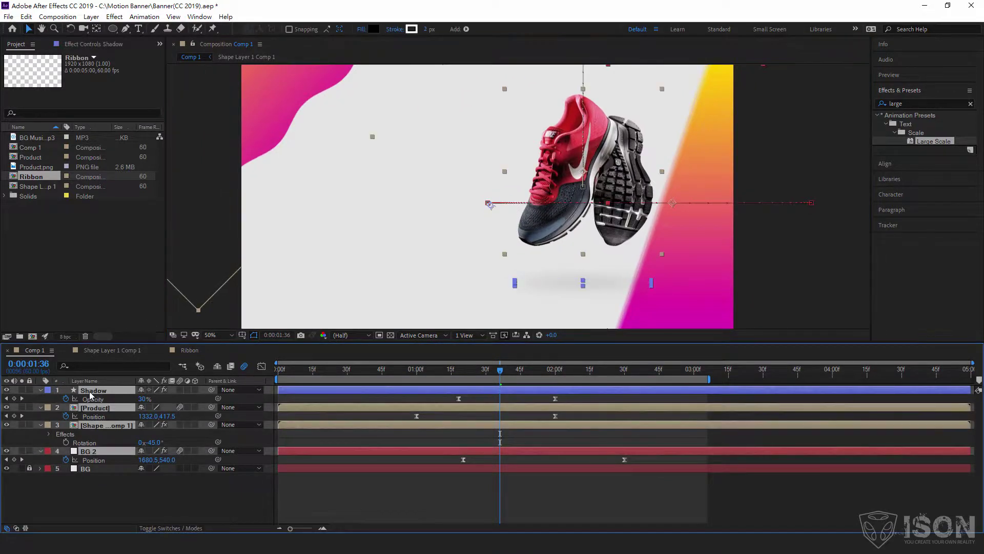
pyautogui.press('u')
pyautogui.click(132, 444)
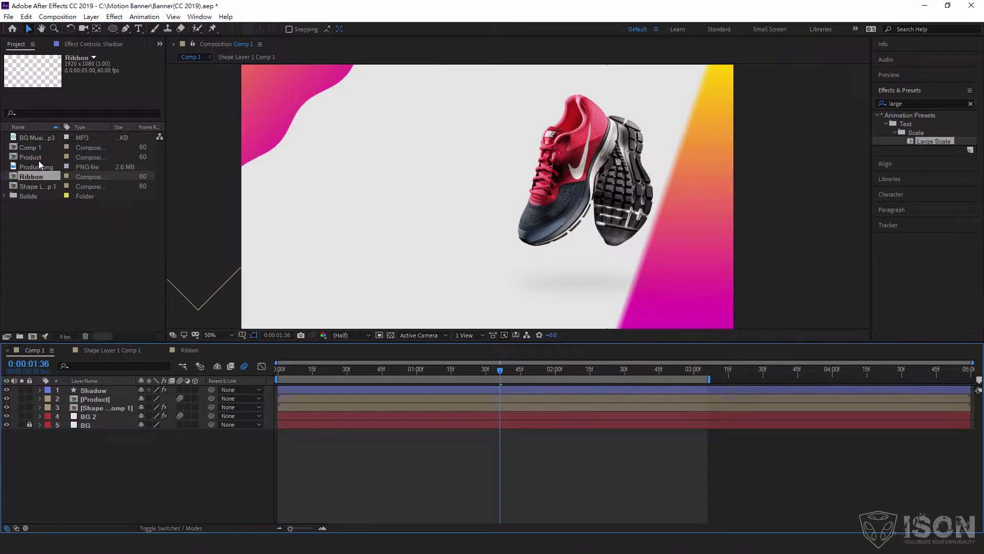
# Add the Ribbon comp to Comp 1 above Shadow, placed left of the shoe, and play it
pyautogui.moveTo(36, 181)
pyautogui.mouseDown()
pyautogui.moveTo(75, 392)
pyautogui.moveTo(238, 389)
pyautogui.mouseUp()
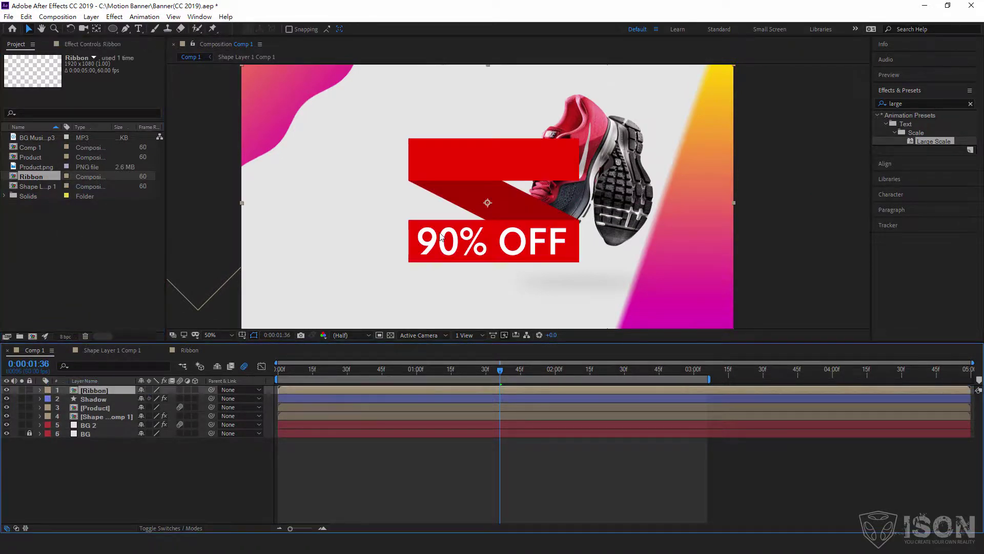
pyautogui.moveTo(500, 237); pyautogui.dragTo(390, 236)
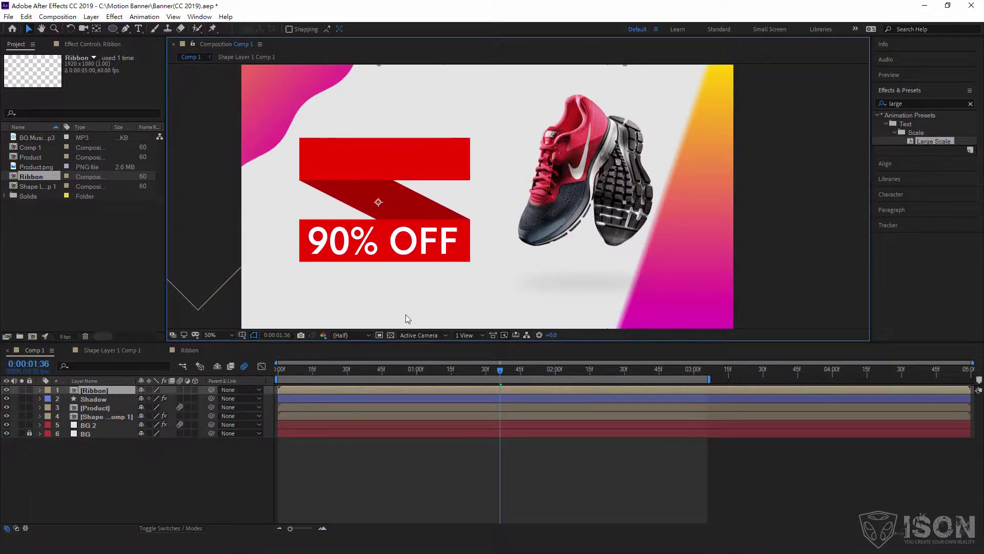
pyautogui.moveTo(336, 373); pyautogui.dragTo(245, 374)
pyautogui.press('space')
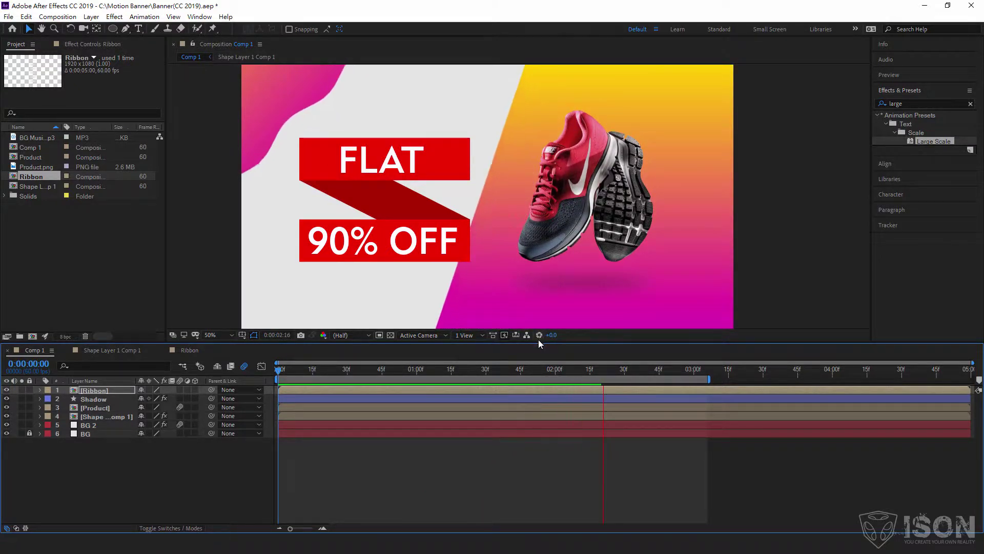
pyautogui.moveTo(627, 369); pyautogui.dragTo(693, 377)
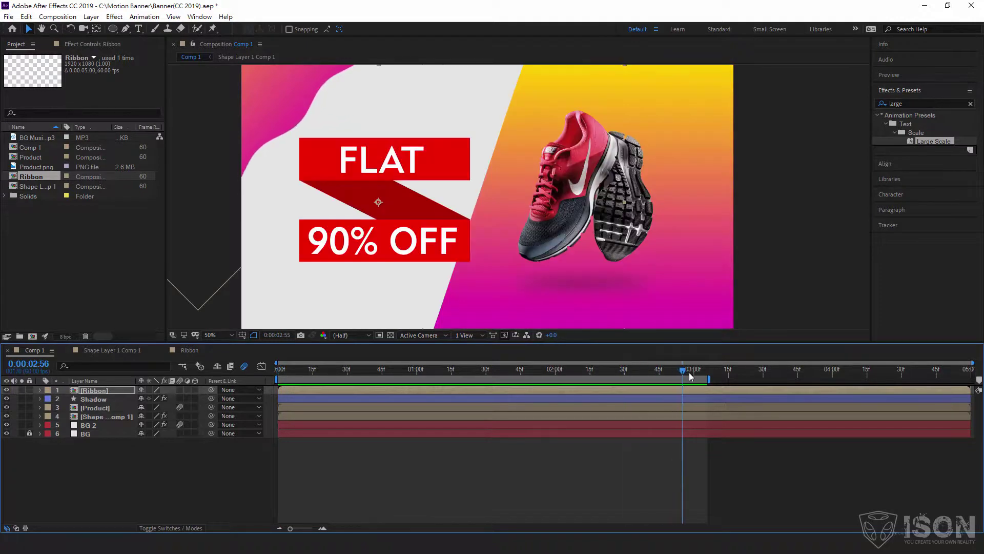
# Scale the Ribbon layer to 79% and shift it slightly further left
pyautogui.click(97, 391)
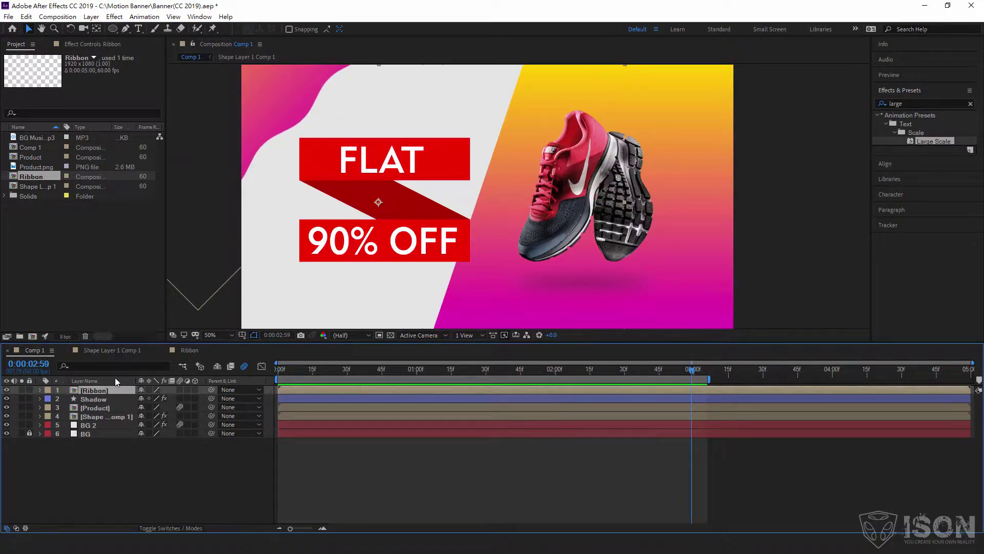
pyautogui.press('s')
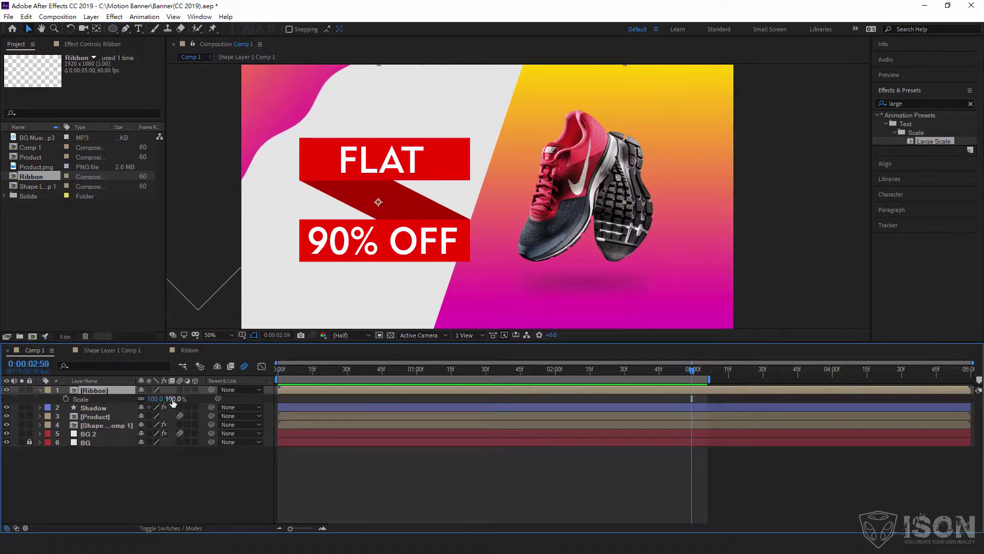
pyautogui.moveTo(155, 399); pyautogui.dragTo(164, 399)
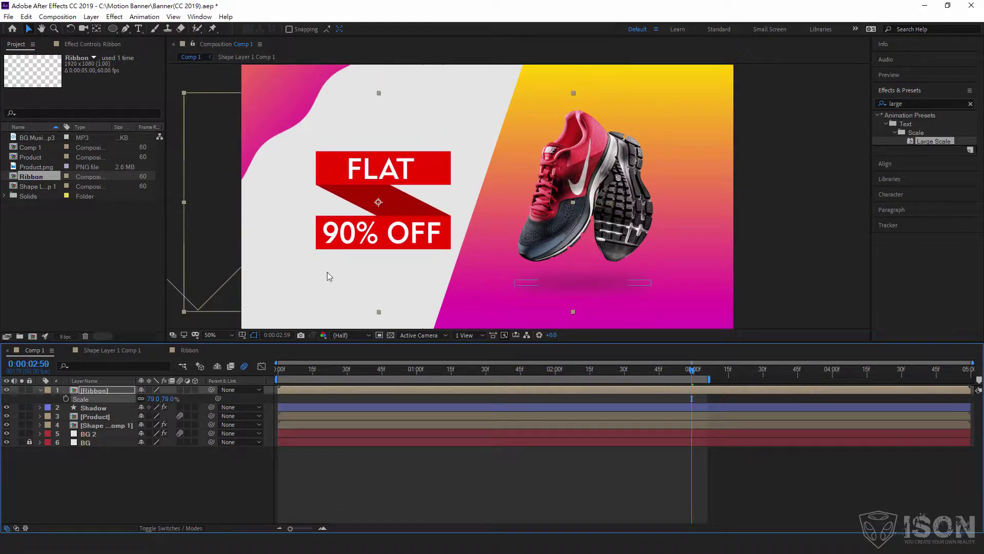
pyautogui.moveTo(384, 236); pyautogui.dragTo(373, 235)
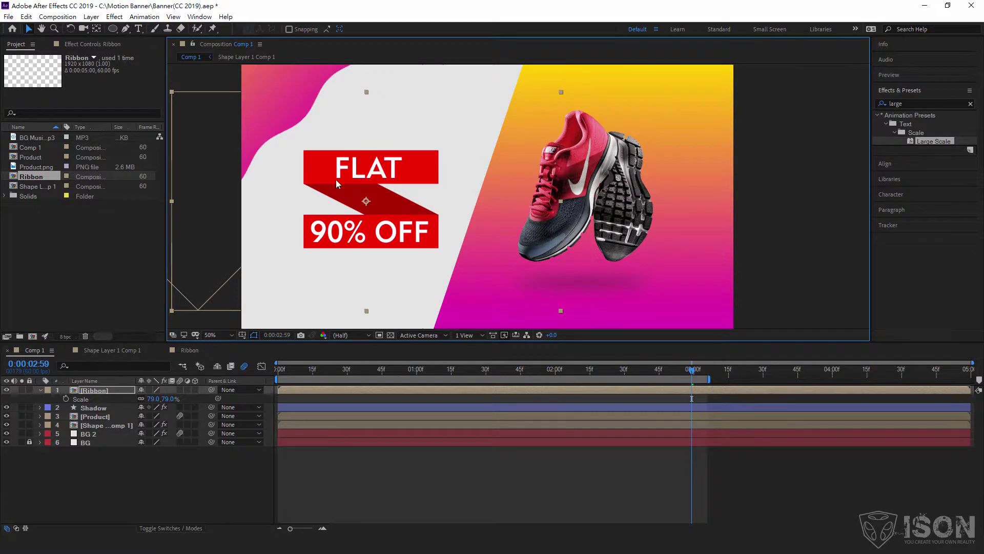
# Apply the Distort > Transform effect to the Ribbon layer and set its Skew to -21
pyautogui.click(945, 105)
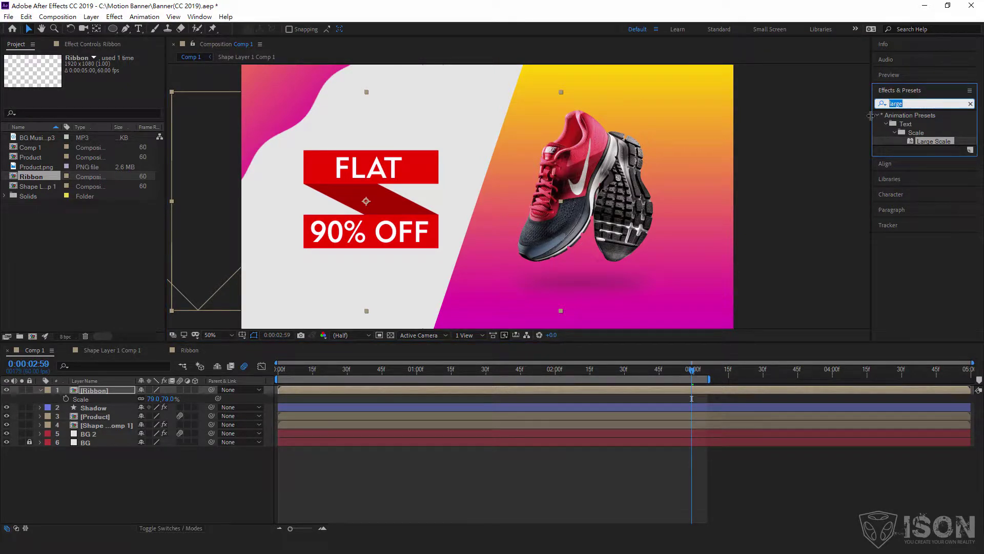
pyautogui.write('trans')
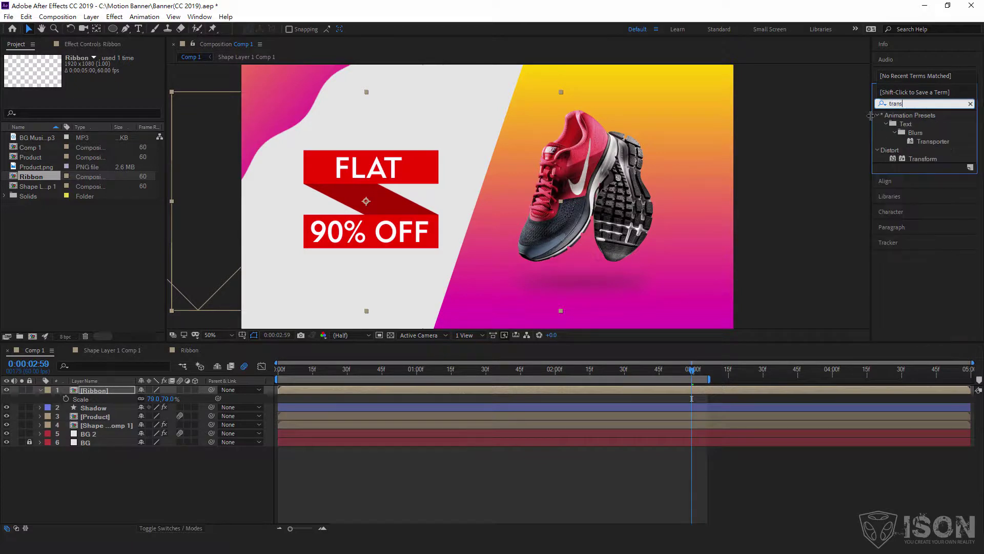
pyautogui.moveTo(923, 159)
pyautogui.mouseDown()
pyautogui.moveTo(383, 204)
pyautogui.moveTo(119, 389)
pyautogui.moveTo(361, 236)
pyautogui.moveTo(106, 393)
pyautogui.mouseUp()
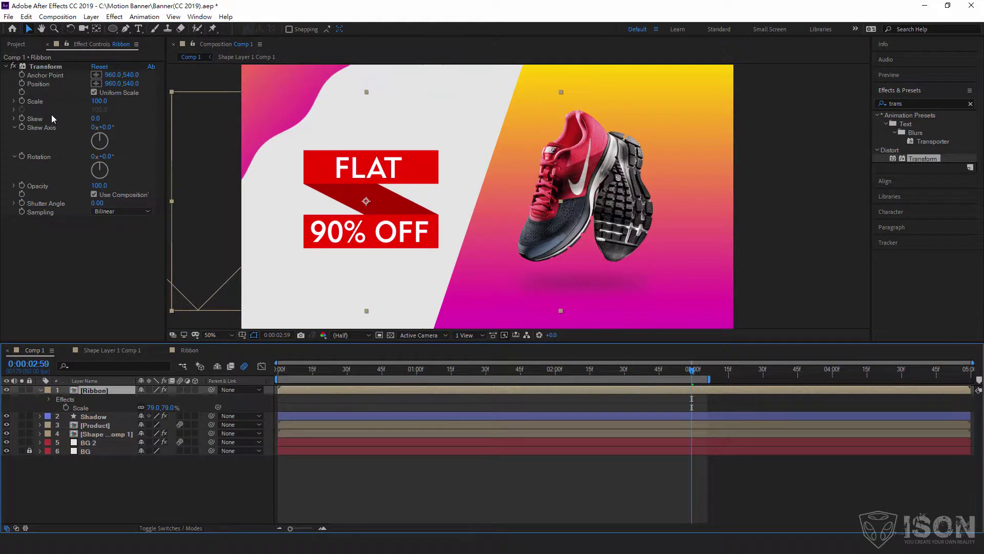
pyautogui.moveTo(166, 108); pyautogui.dragTo(187, 108)
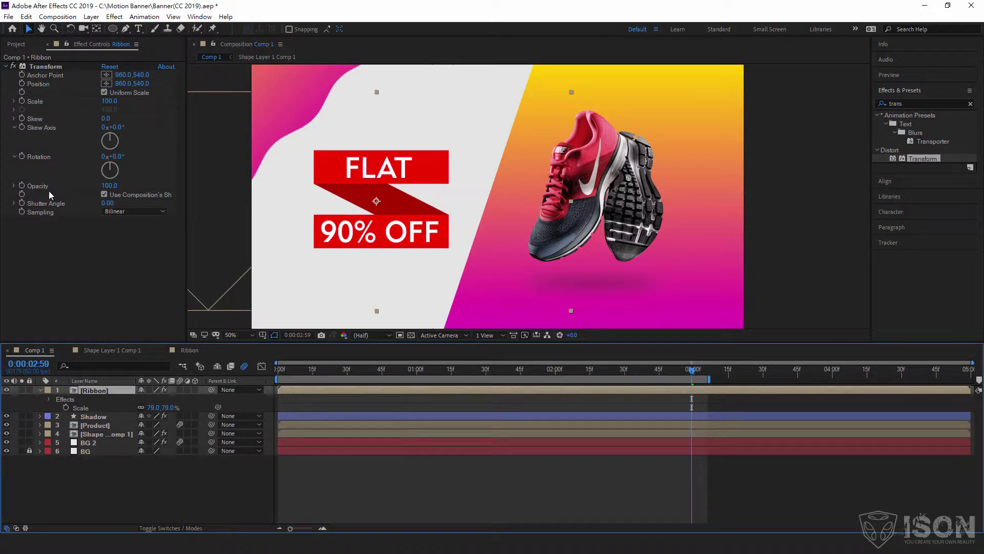
pyautogui.click(33, 122)
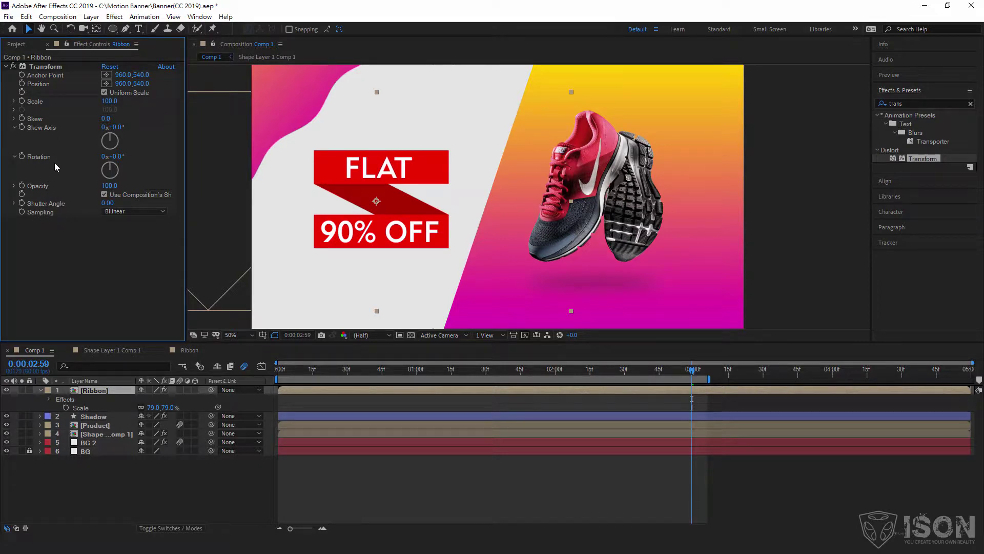
pyautogui.click(41, 390)
pyautogui.click(40, 389)
pyautogui.click(50, 407)
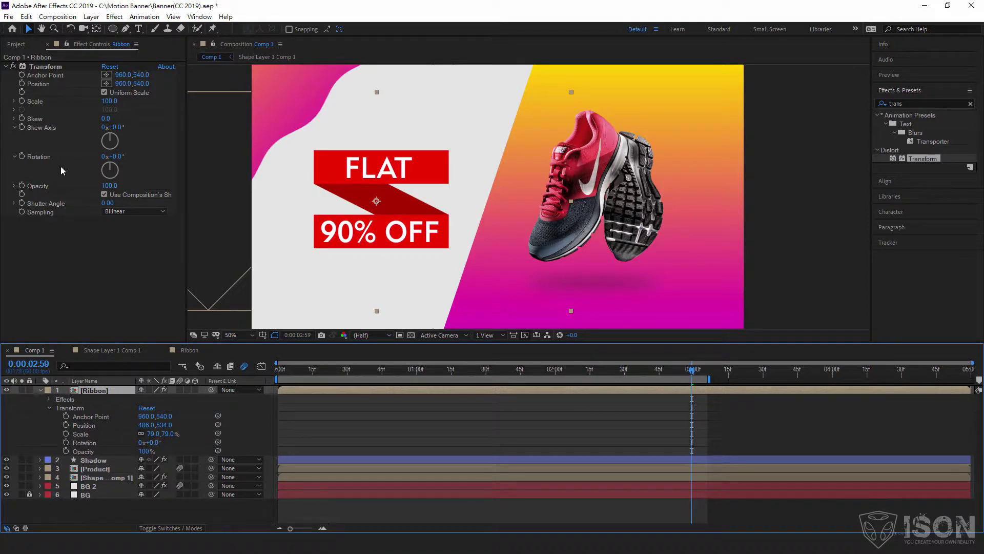
pyautogui.moveTo(106, 121)
pyautogui.mouseDown()
pyautogui.moveTo(117, 126)
pyautogui.moveTo(101, 126)
pyautogui.mouseUp()
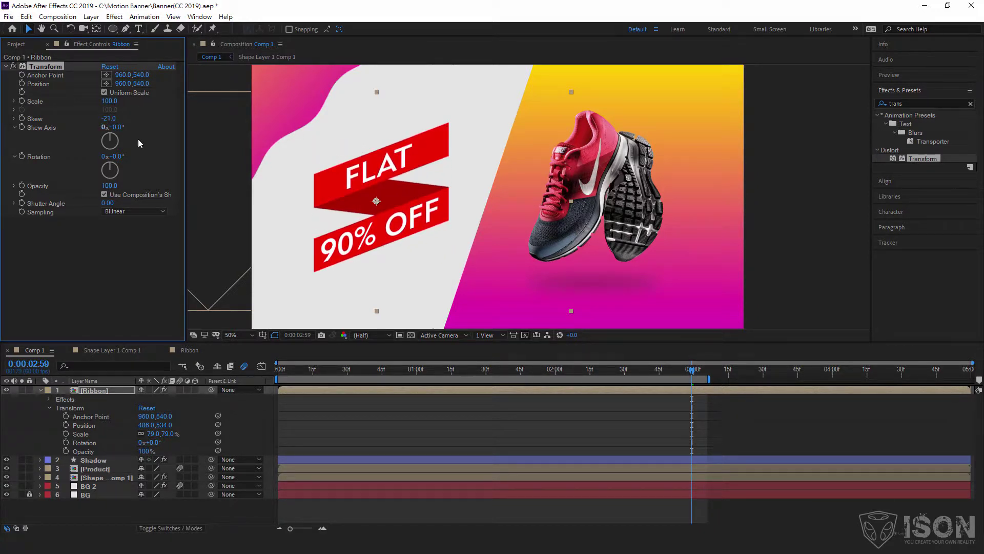
pyautogui.click(102, 392)
# Shrink the Ribbon to 67% and drag its layer bar to start about two seconds in
pyautogui.press('s')
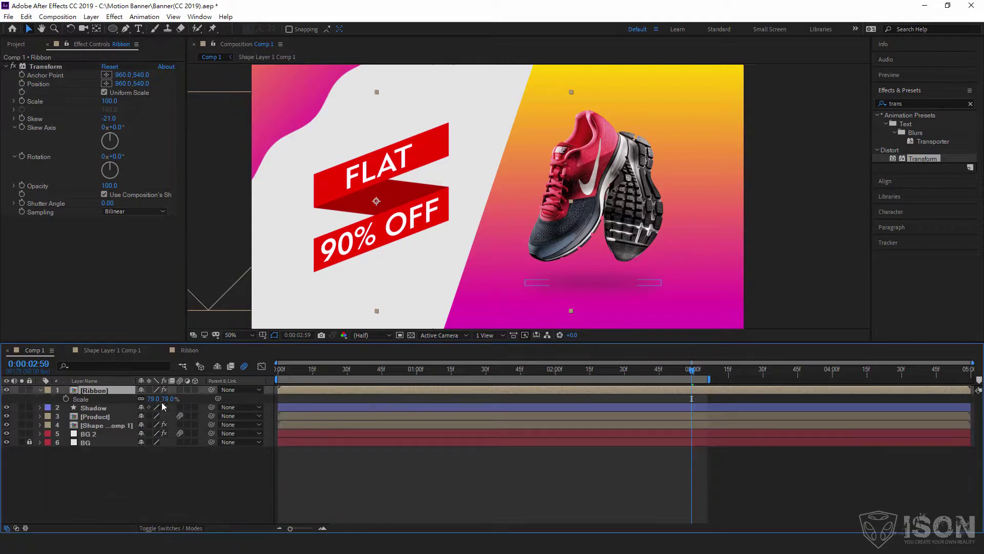
pyautogui.moveTo(164, 399); pyautogui.dragTo(157, 399)
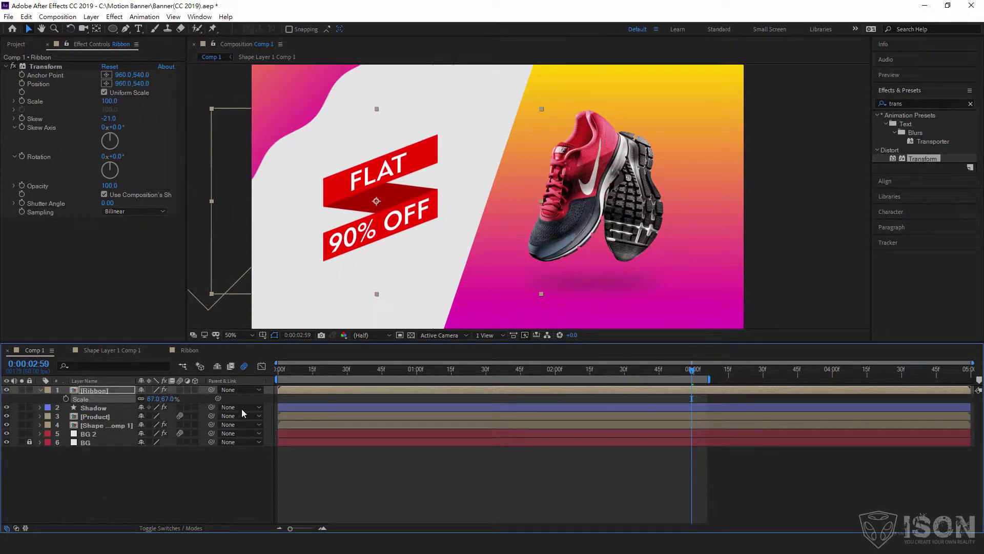
pyautogui.press('space')
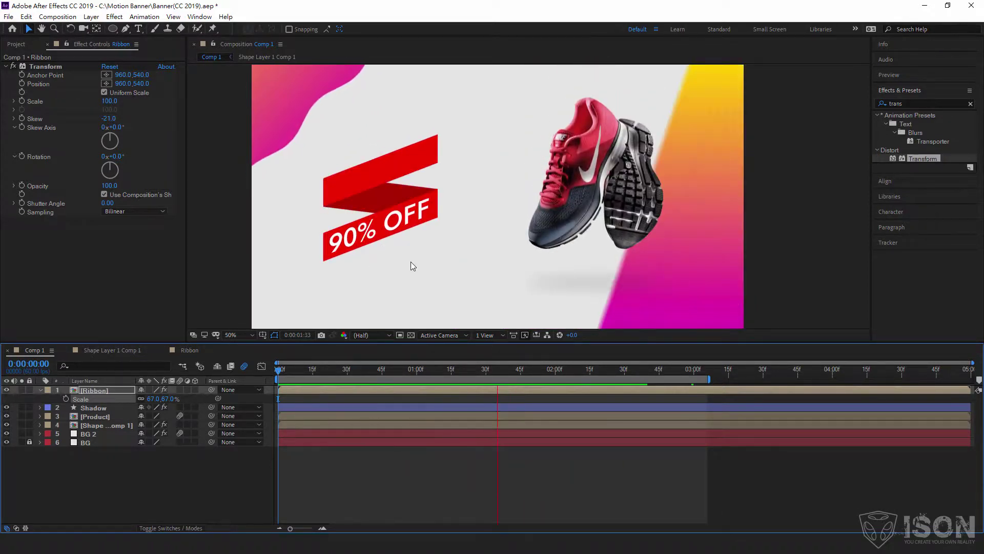
pyautogui.moveTo(370, 390); pyautogui.dragTo(569, 387)
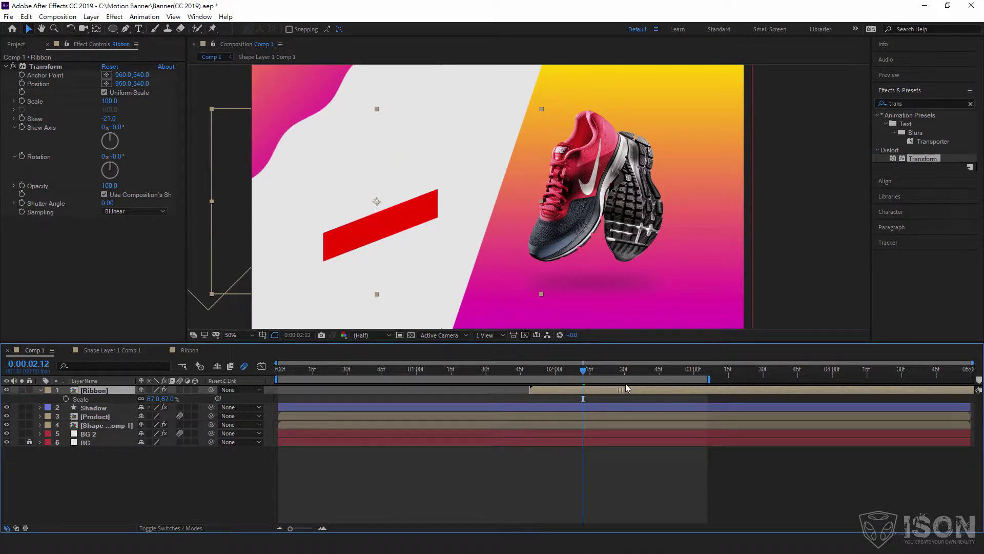
pyautogui.moveTo(569, 389); pyautogui.dragTo(657, 385)
pyautogui.click(493, 373)
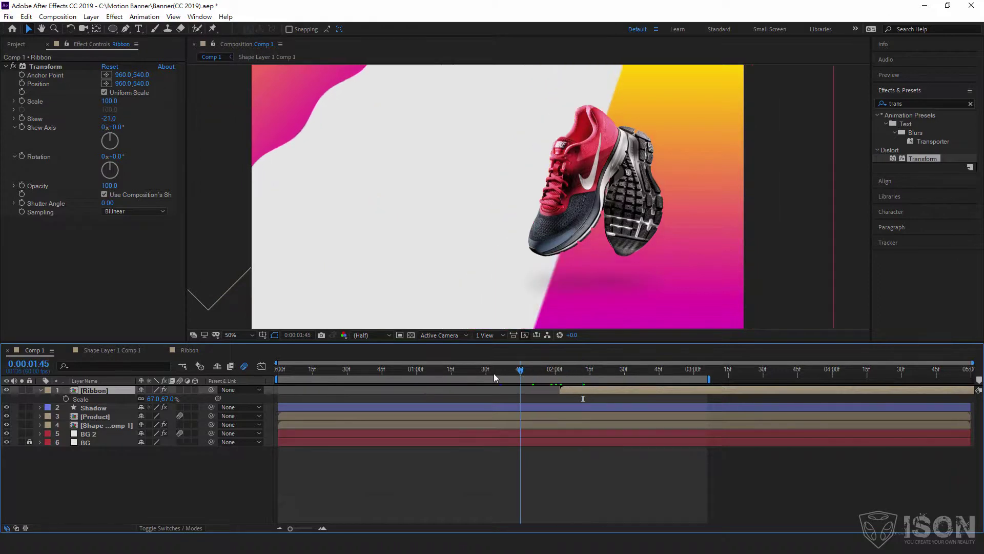
pyautogui.press('space')
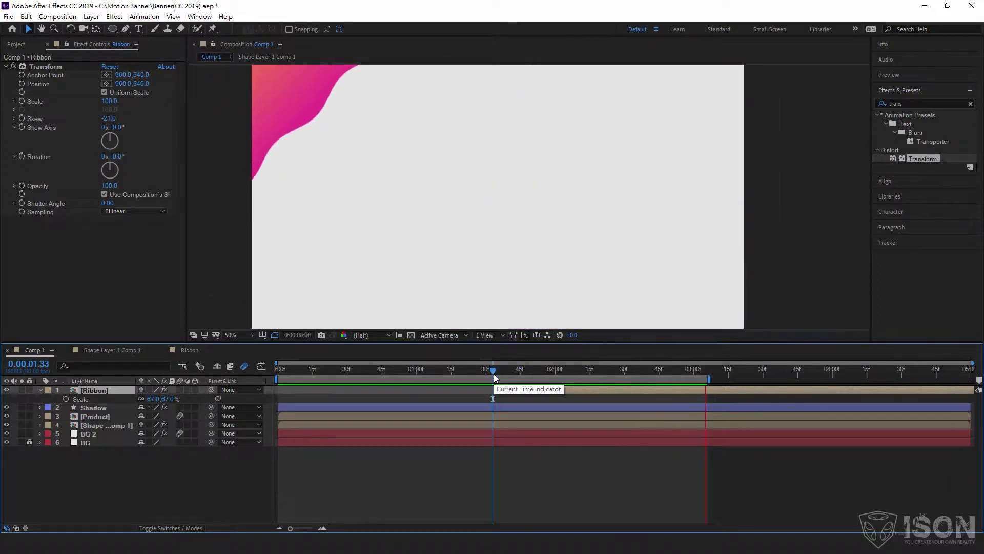
pyautogui.press('space')
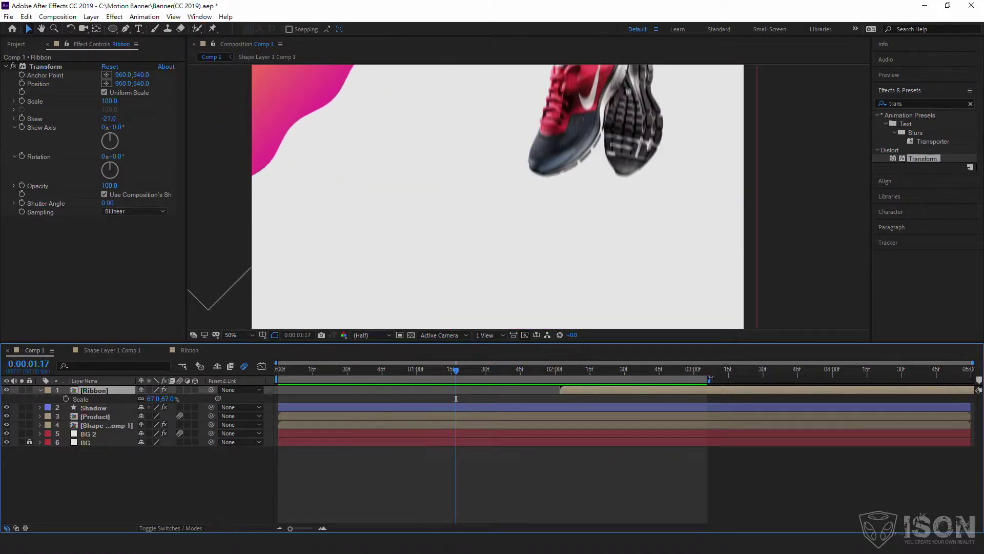
# Extend the work area to the end of Comp 1 and preview the ribbon entrance
pyautogui.moveTo(710, 378); pyautogui.dragTo(916, 378)
pyautogui.click(546, 370)
pyautogui.press('space')
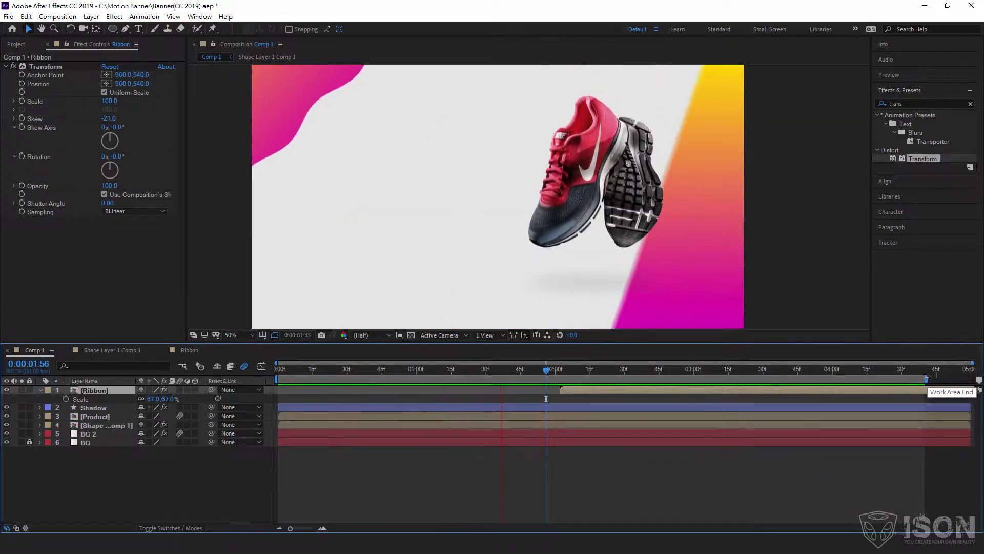
pyautogui.moveTo(926, 380); pyautogui.dragTo(972, 379)
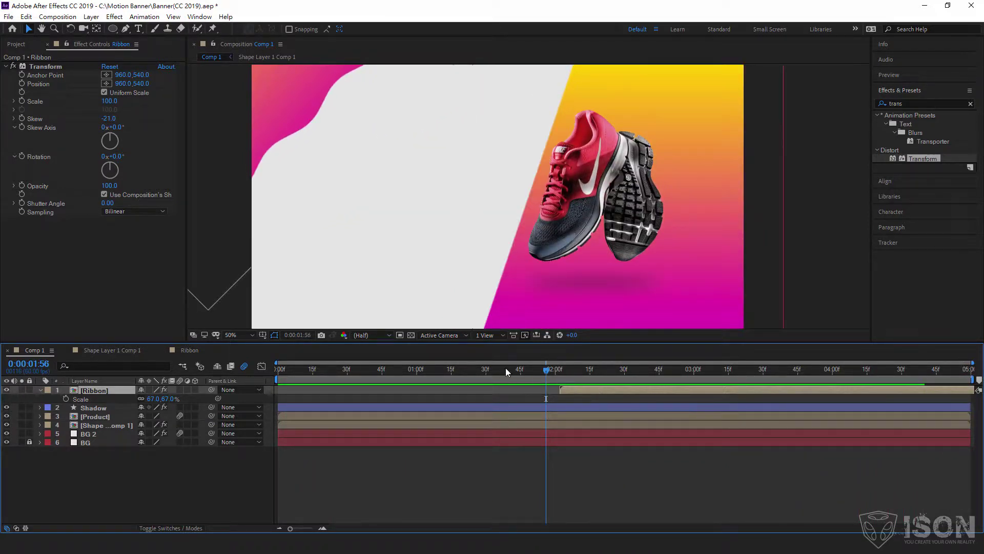
pyautogui.press('space')
pyautogui.click(472, 373)
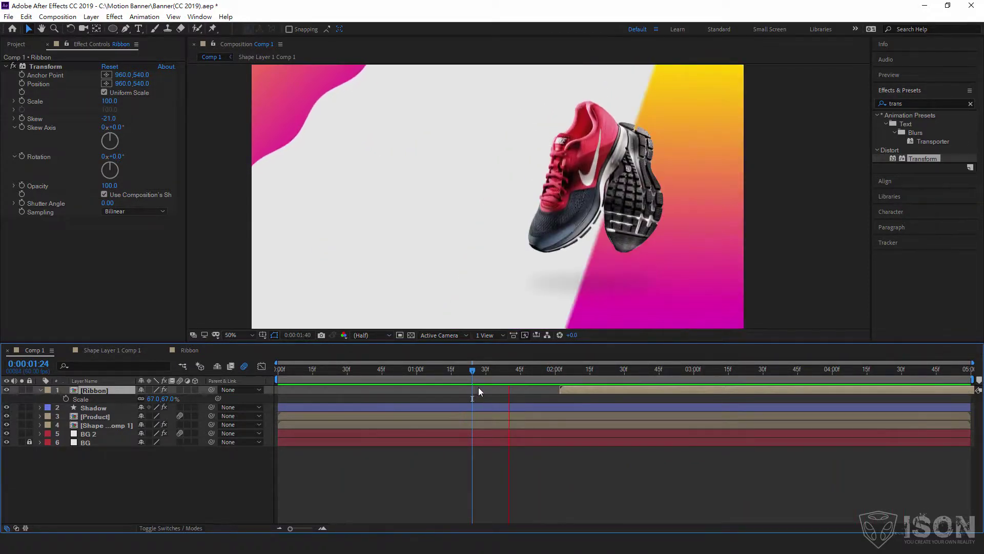
# Reduce the Ribbon's Transform Skew from -21 to -14, preview it, then show the Project panel
pyautogui.press('space')
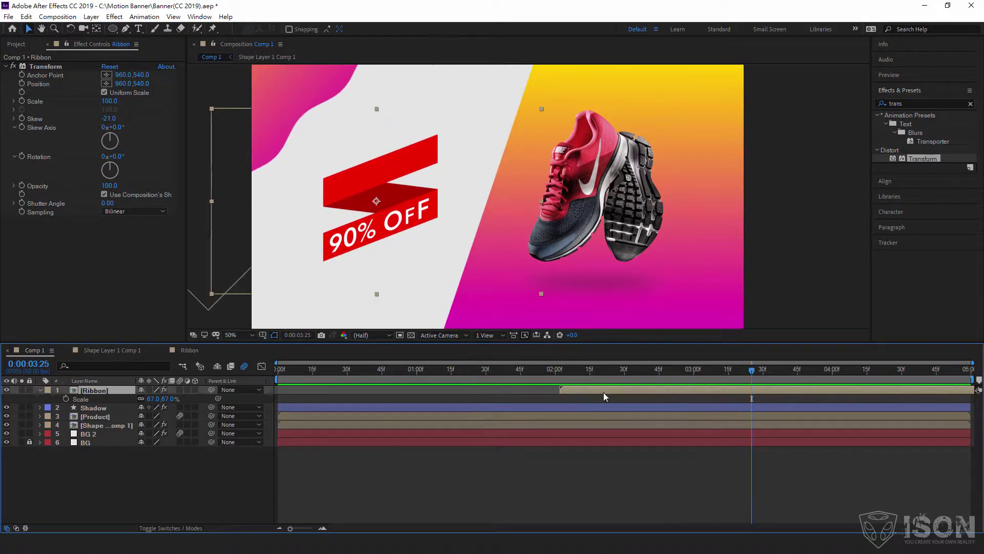
pyautogui.click(110, 119)
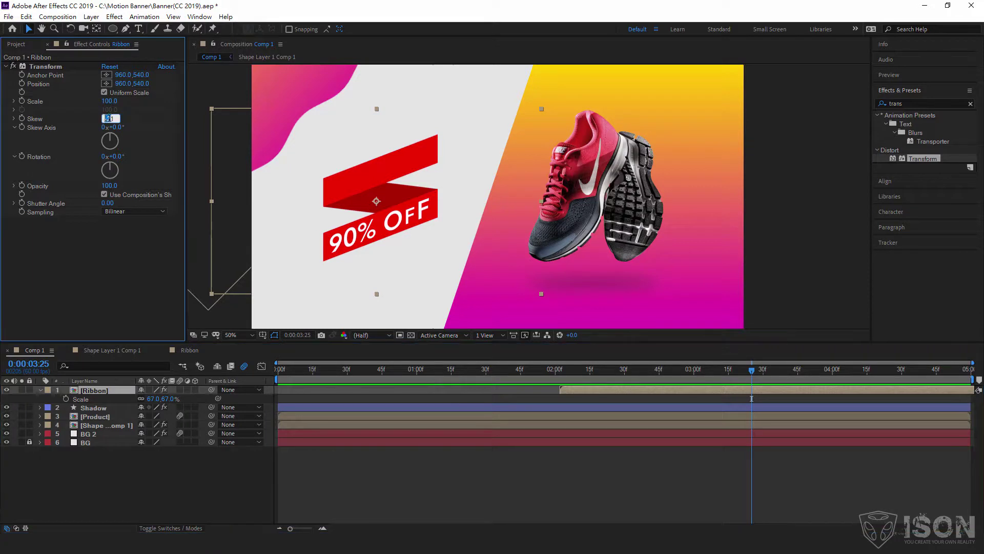
pyautogui.press('Return')
pyautogui.moveTo(109, 118); pyautogui.dragTo(122, 120)
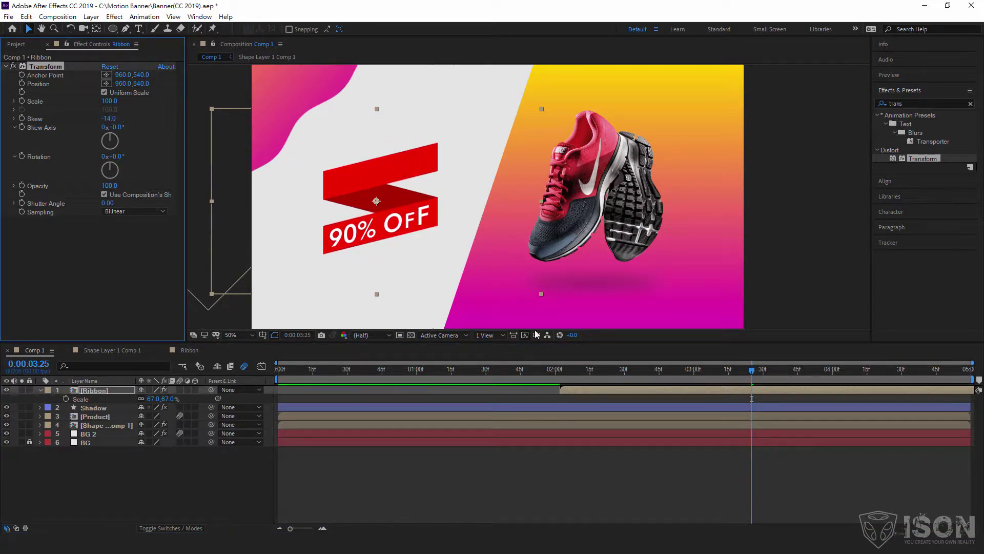
pyautogui.click(535, 369)
pyautogui.press('space')
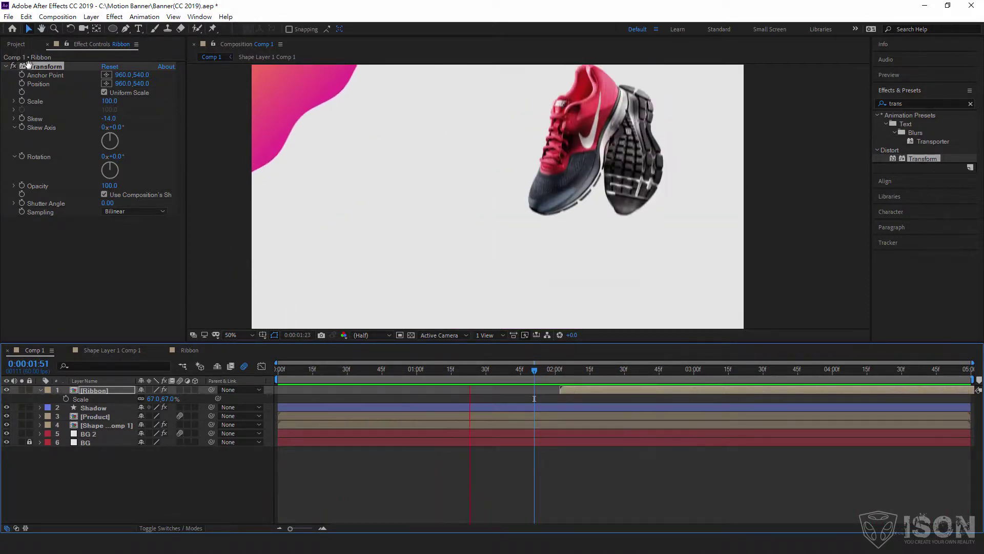
pyautogui.press('space')
pyautogui.click(15, 46)
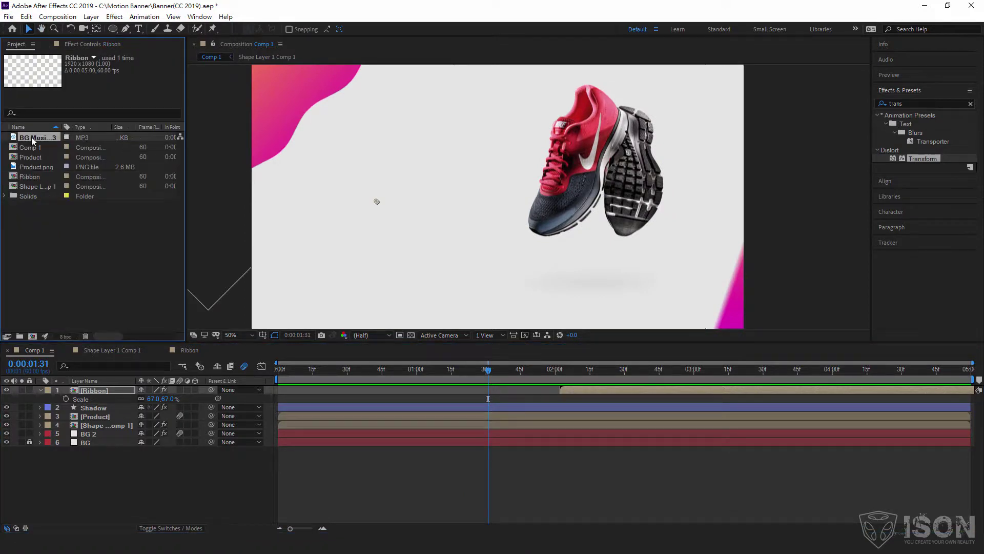
# Add BG Musics.mp3 to Comp 1, show its waveform, start it before frame 0, and preview
pyautogui.moveTo(35, 138); pyautogui.dragTo(226, 442)
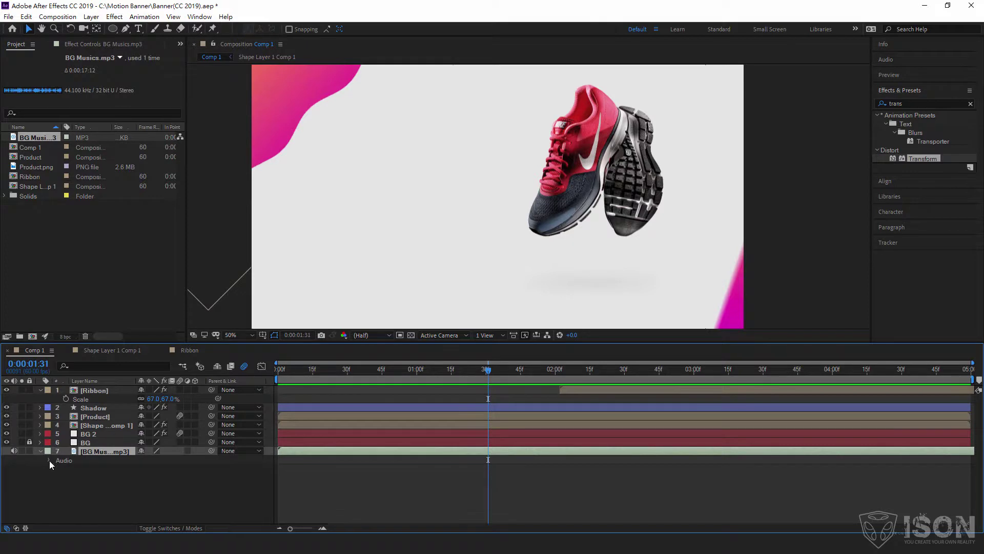
pyautogui.click(50, 460)
pyautogui.click(59, 478)
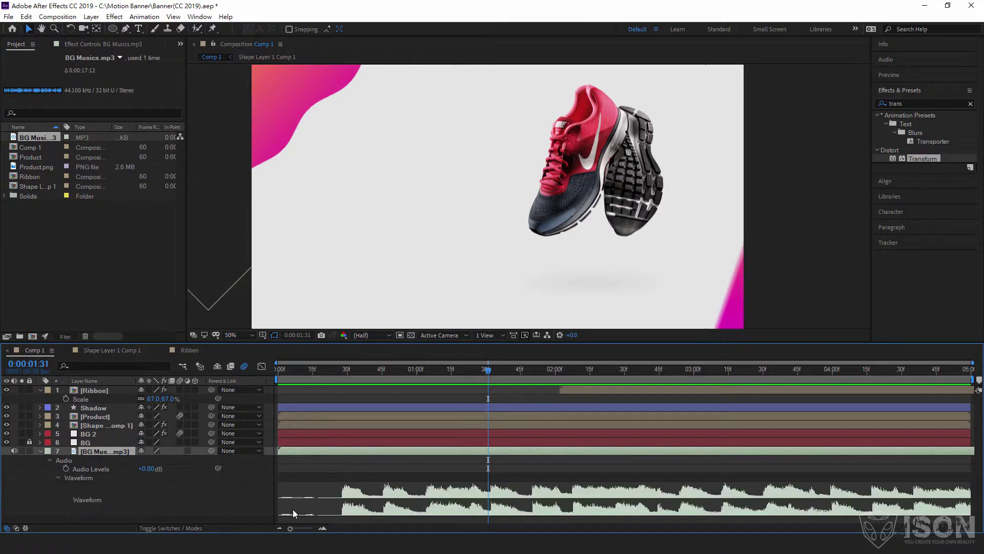
pyautogui.moveTo(379, 451); pyautogui.dragTo(326, 451)
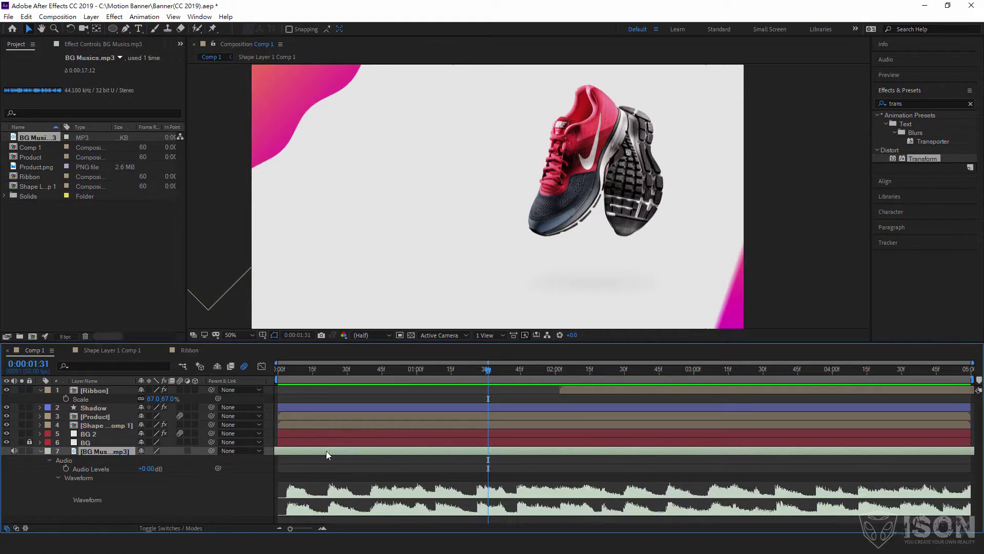
pyautogui.moveTo(295, 369); pyautogui.dragTo(253, 367)
pyautogui.press('space')
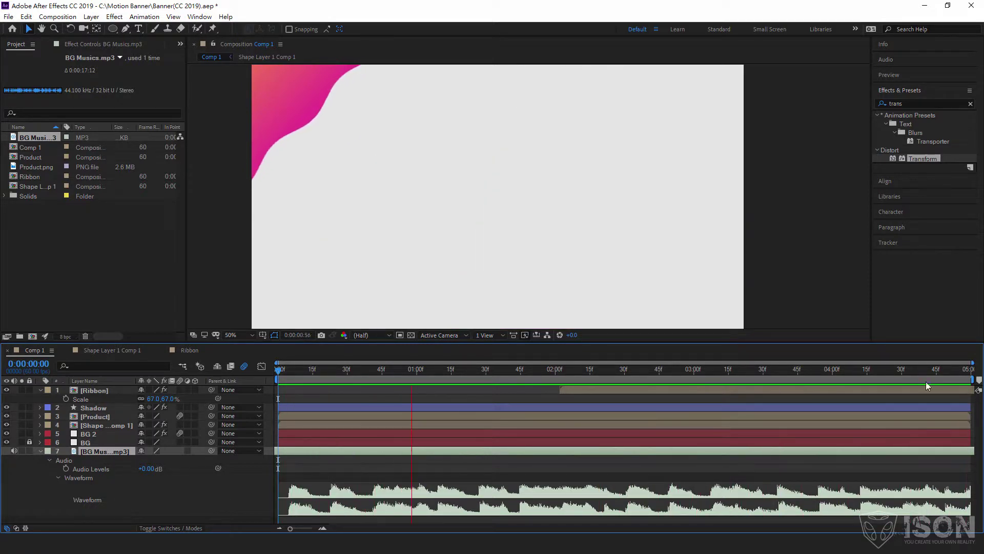
# Keyframe the music's Audio Levels from 0 dB at 4:48 to -39 dB at 4:59, then preview
pyautogui.press('space')
pyautogui.moveTo(954, 370); pyautogui.dragTo(976, 375)
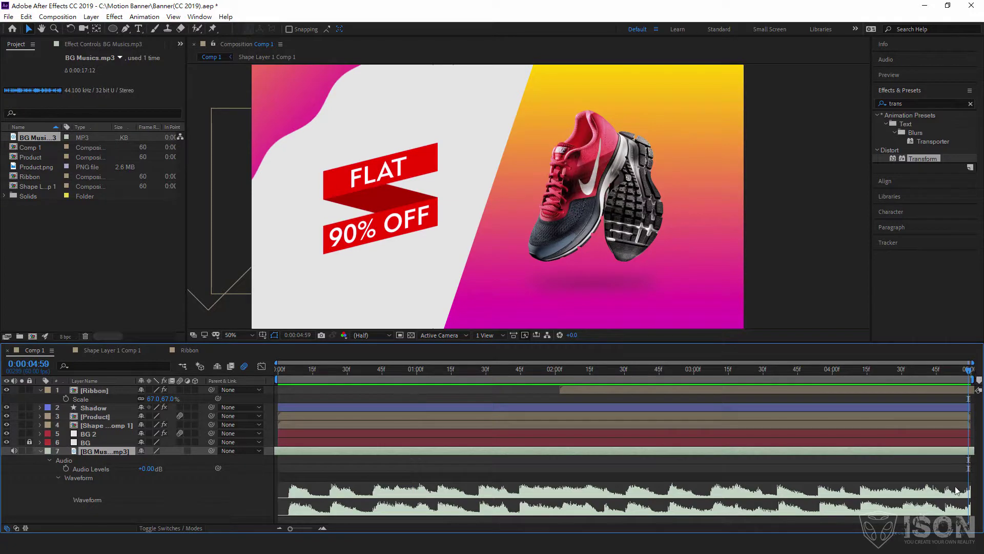
pyautogui.moveTo(969, 371); pyautogui.dragTo(944, 376)
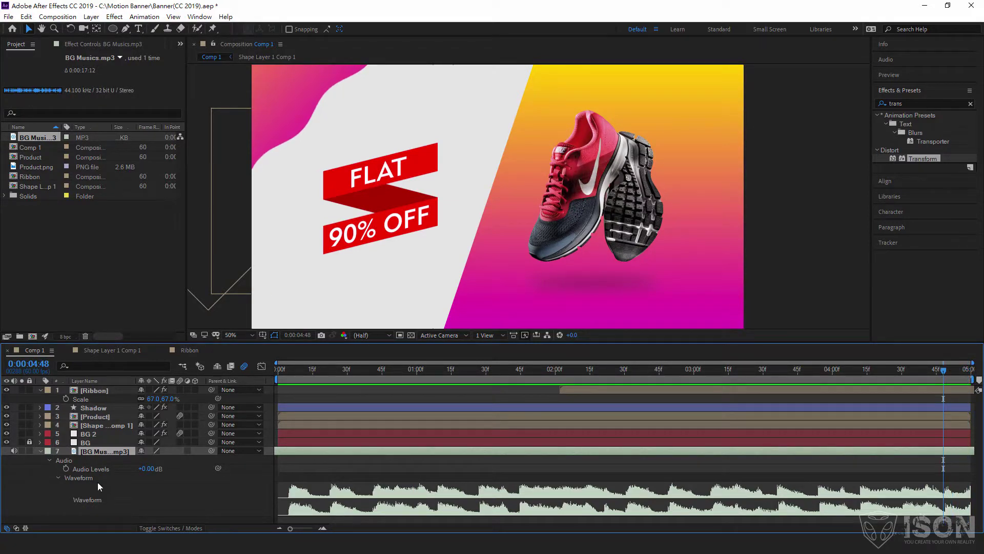
pyautogui.click(66, 469)
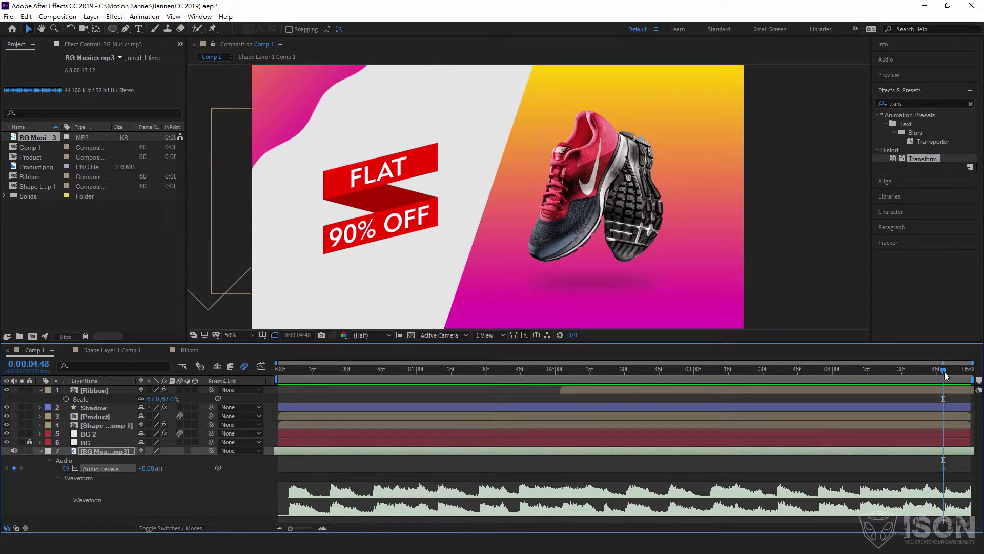
pyautogui.moveTo(944, 370); pyautogui.dragTo(970, 375)
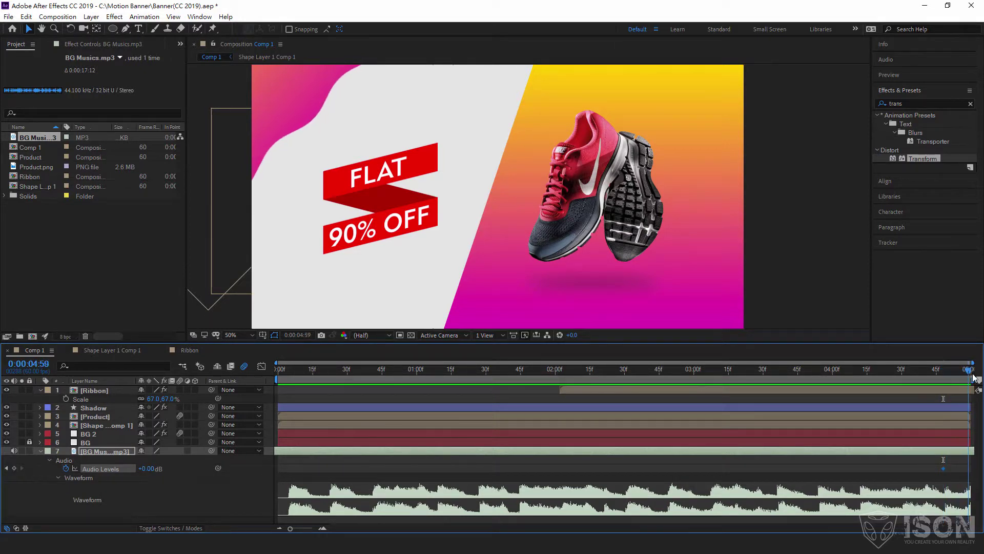
pyautogui.moveTo(146, 469)
pyautogui.mouseDown()
pyautogui.moveTo(130, 468)
pyautogui.moveTo(257, 481)
pyautogui.mouseUp()
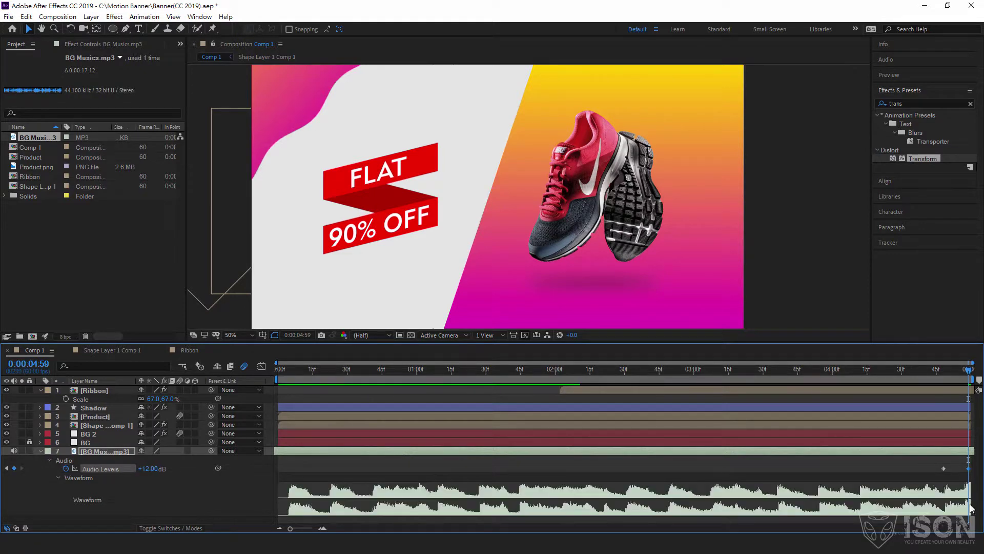
pyautogui.moveTo(149, 472); pyautogui.dragTo(123, 472)
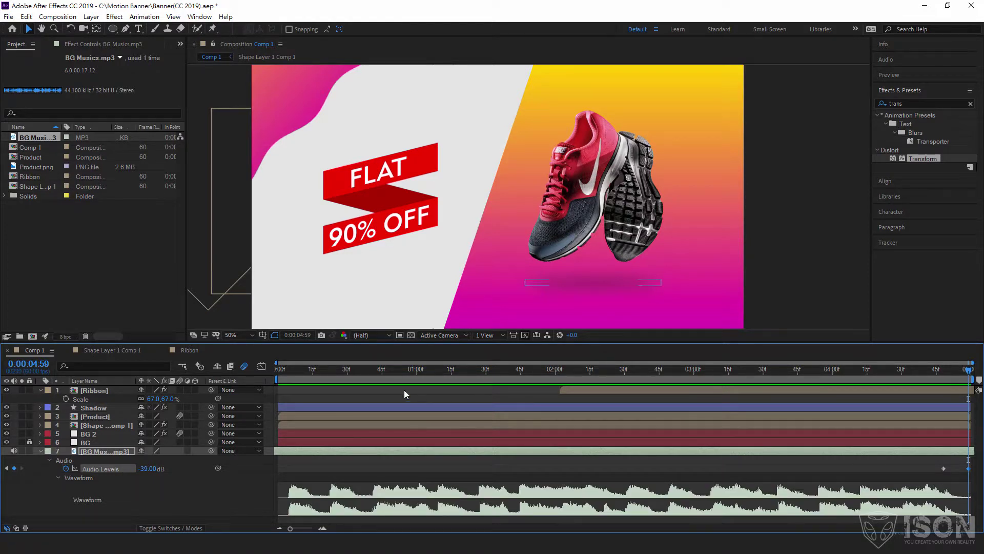
pyautogui.press('space')
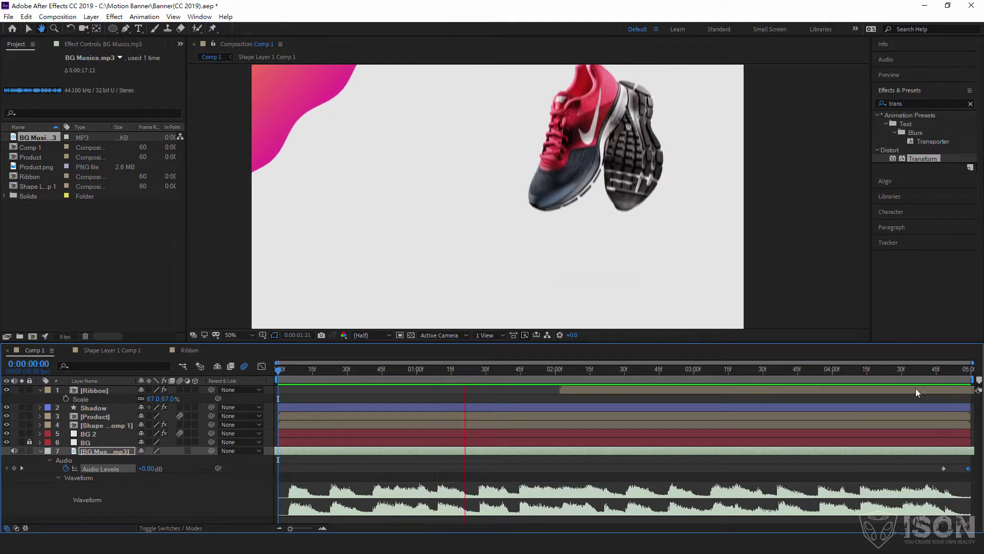
# Set Comp 1's duration to 0:00:06:00 and widen the timeline to show all 6 seconds
pyautogui.press('space')
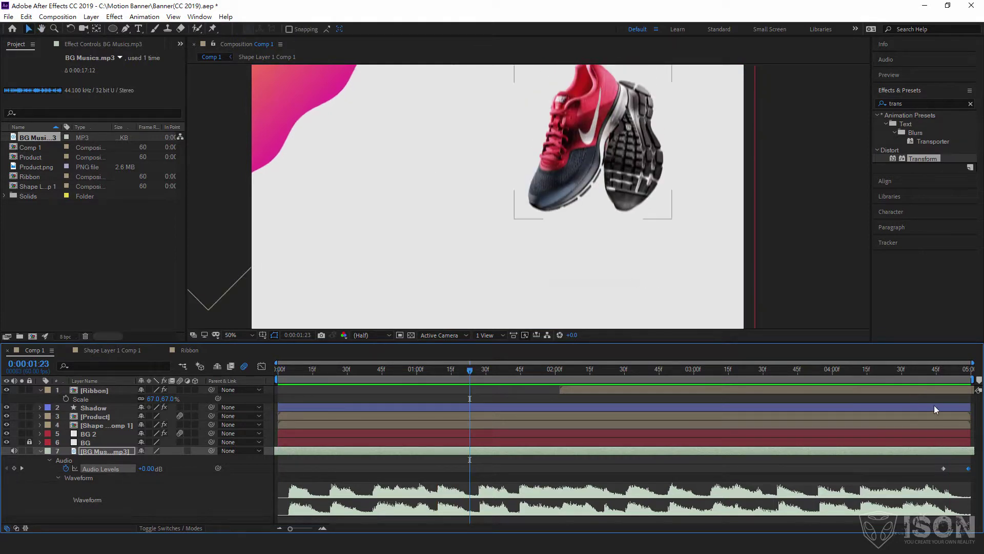
pyautogui.moveTo(466, 372); pyautogui.dragTo(571, 373)
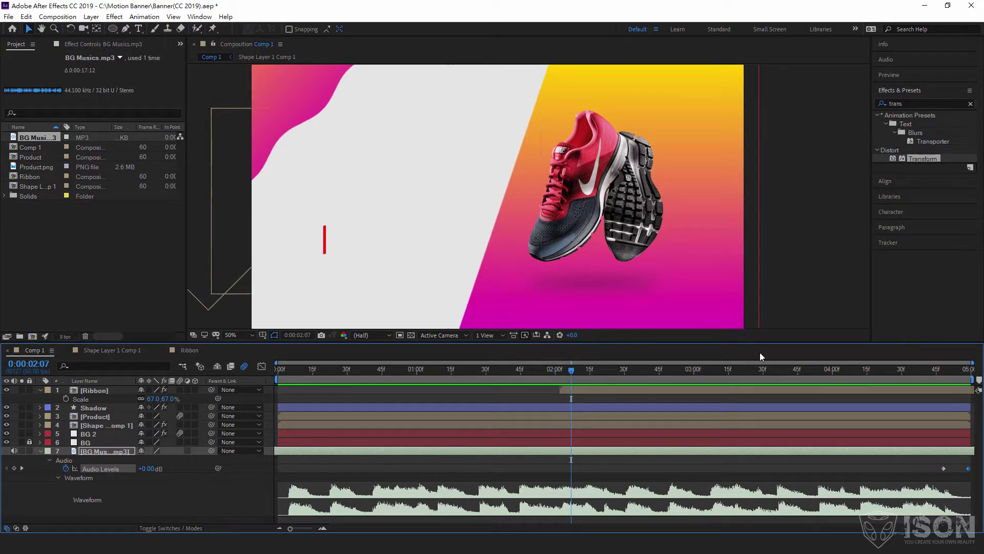
pyautogui.click(58, 17)
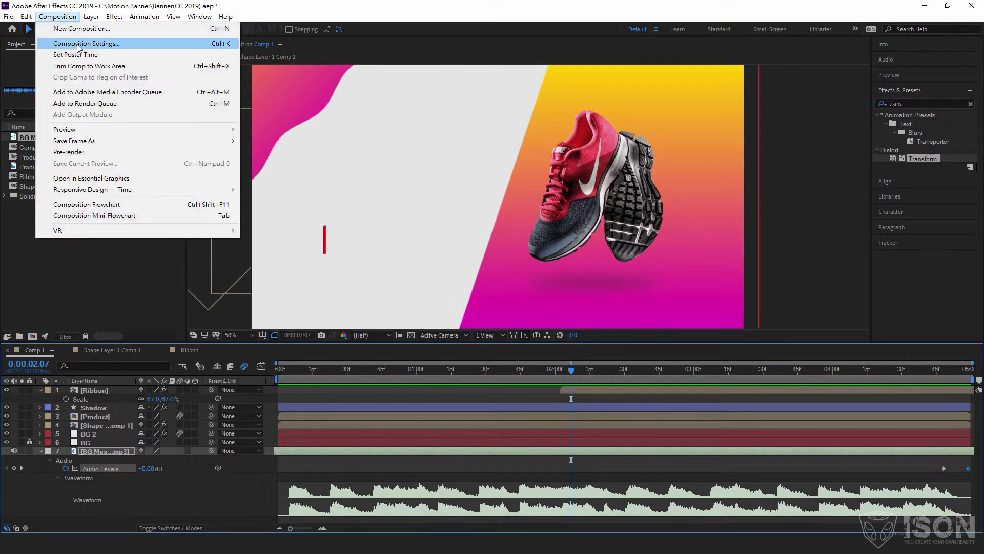
pyautogui.click(117, 45)
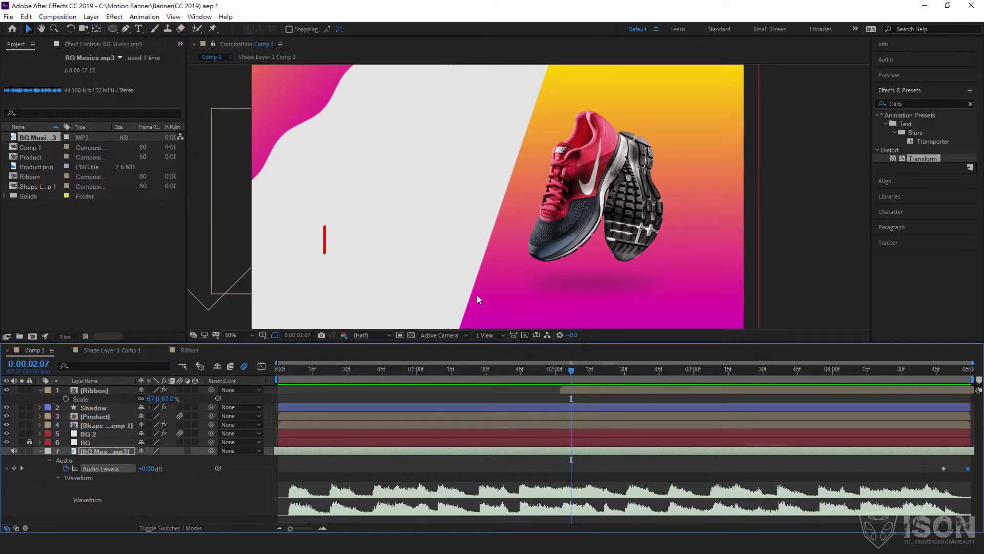
pyautogui.moveTo(439, 310); pyautogui.dragTo(362, 311)
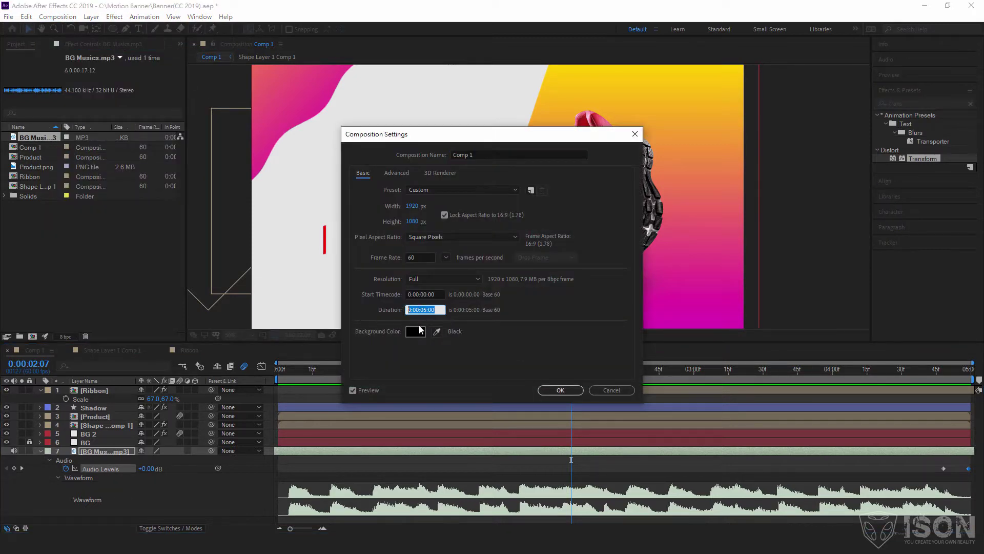
pyautogui.write('00')
pyautogui.press('Return')
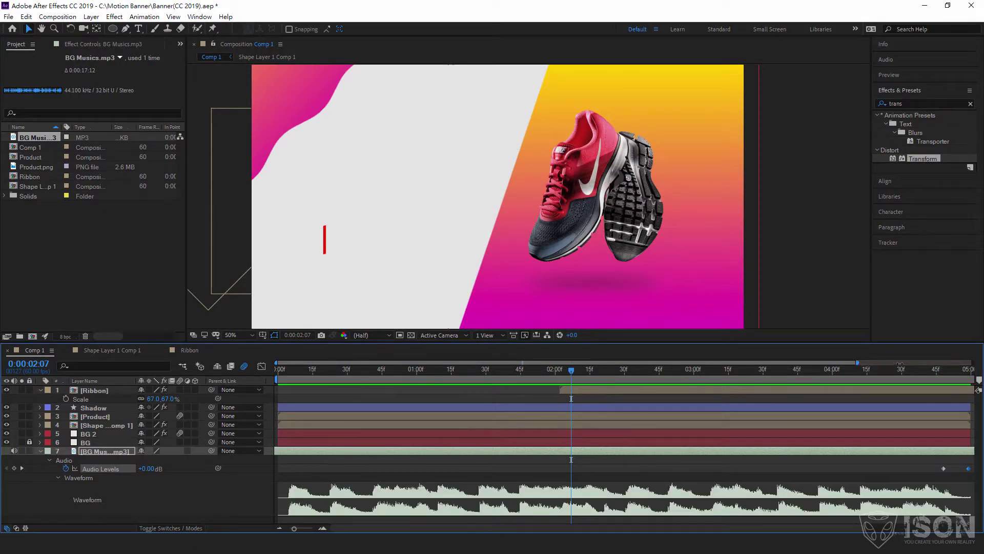
pyautogui.moveTo(857, 363); pyautogui.dragTo(972, 362)
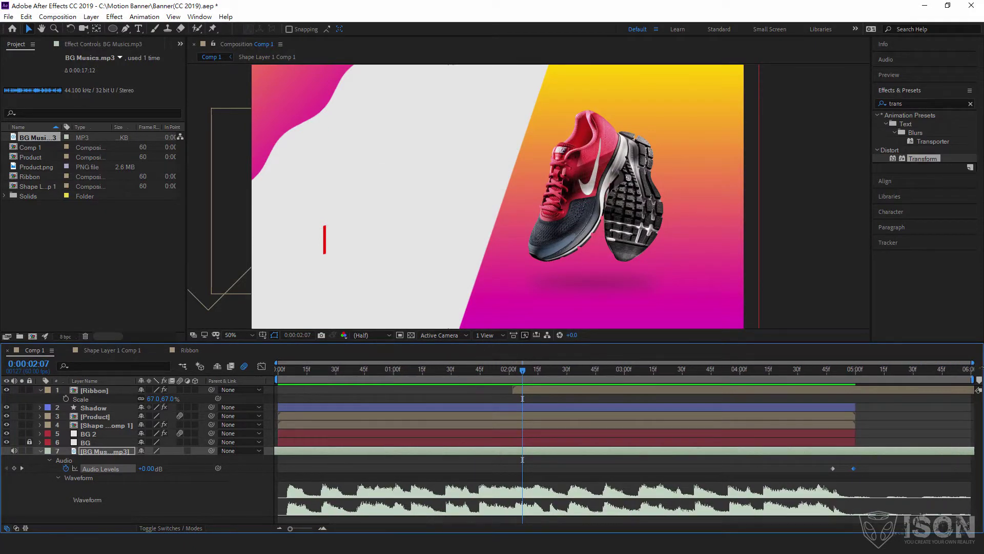
# Drag the Shadow, BG 2 and BG out-points to 6:00, then open the Product precomp
pyautogui.click(799, 408)
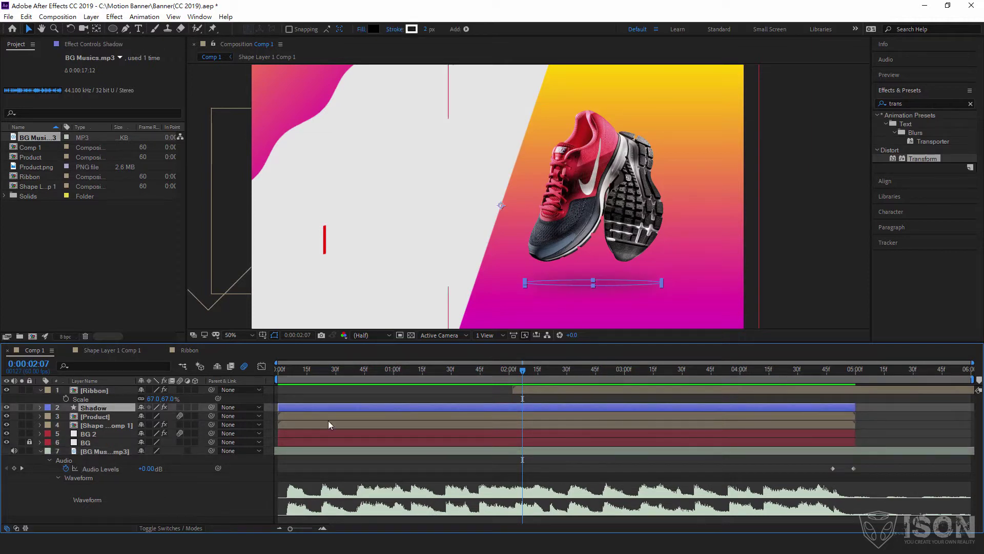
pyautogui.keyDown('shift'); pyautogui.click(693, 438); pyautogui.keyUp('shift')
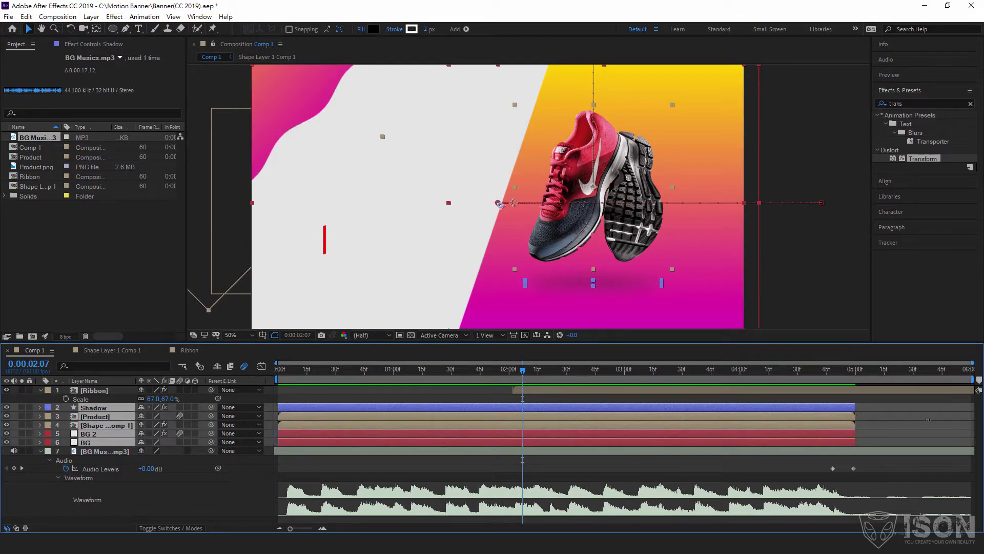
pyautogui.moveTo(928, 420); pyautogui.dragTo(973, 419)
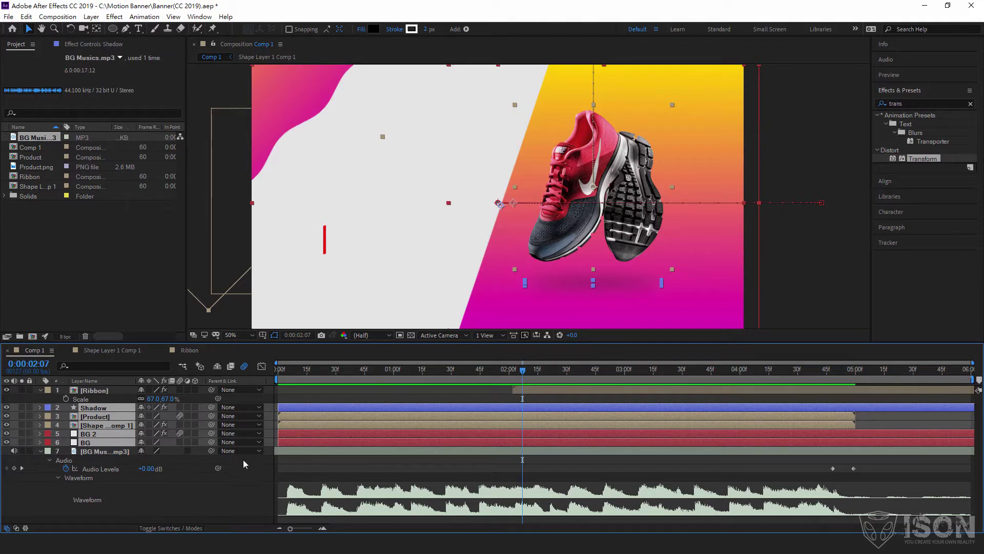
pyautogui.click(306, 466)
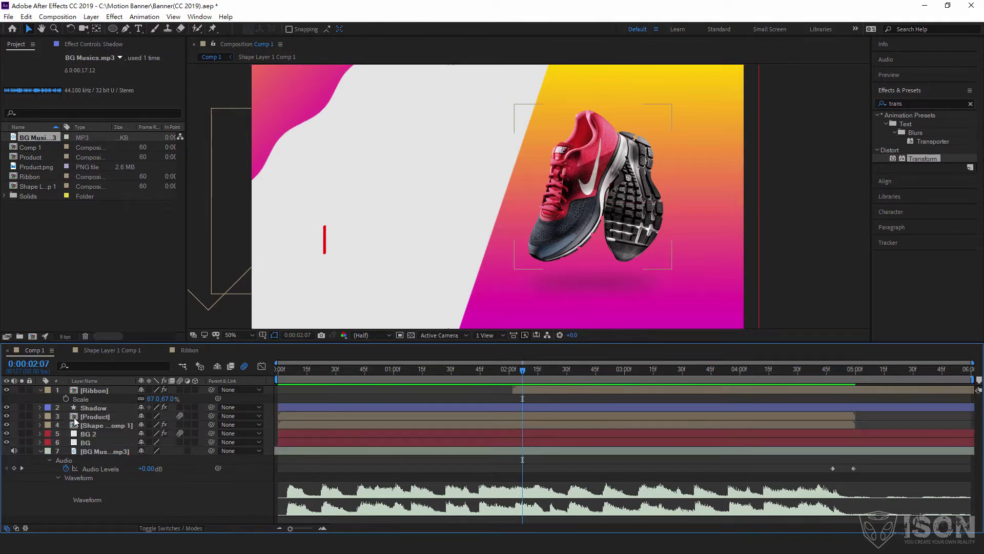
pyautogui.doubleClick(74, 417)
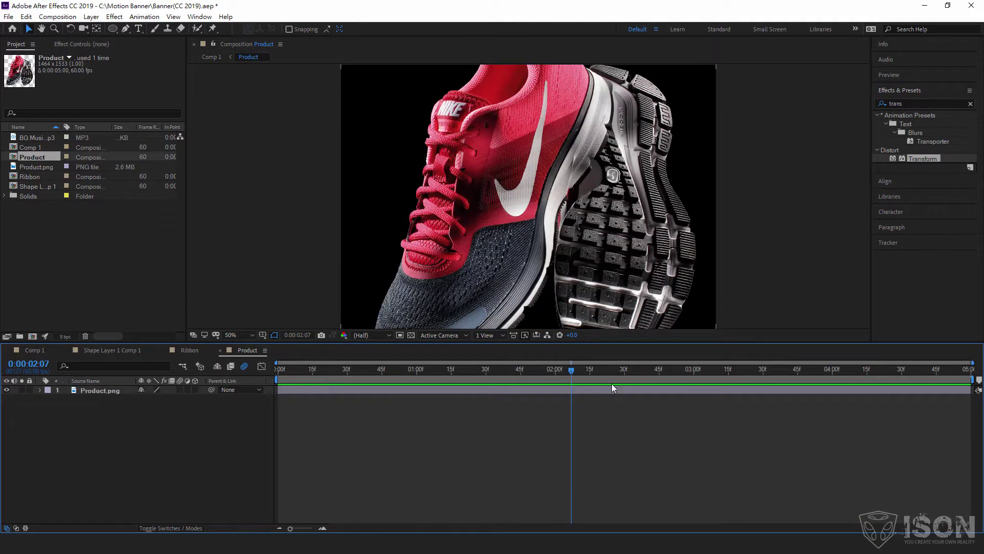
# Give the Product precomp a 6-second duration, extend Product.png to 6:00, and return to Comp 1
pyautogui.click(57, 16)
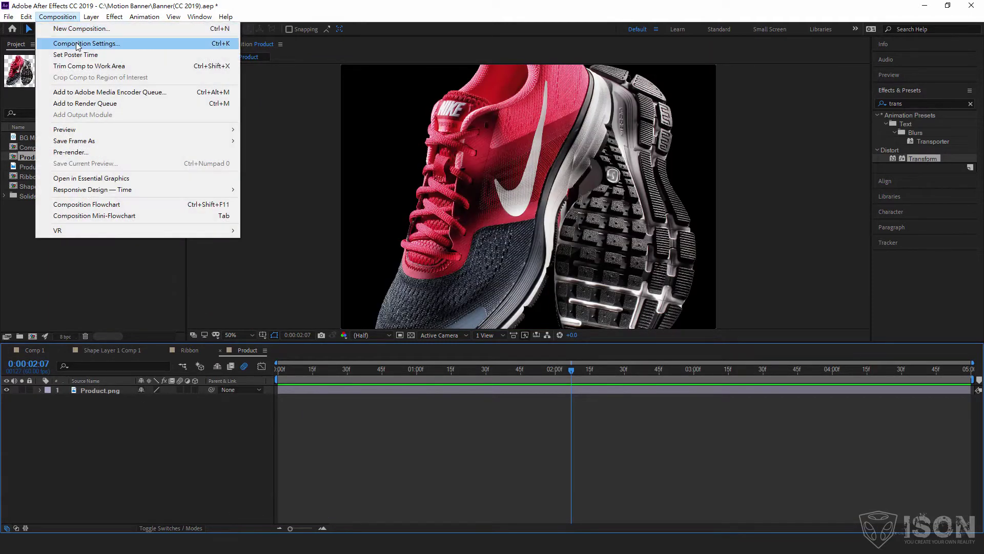
pyautogui.click(77, 41)
pyautogui.click(440, 310)
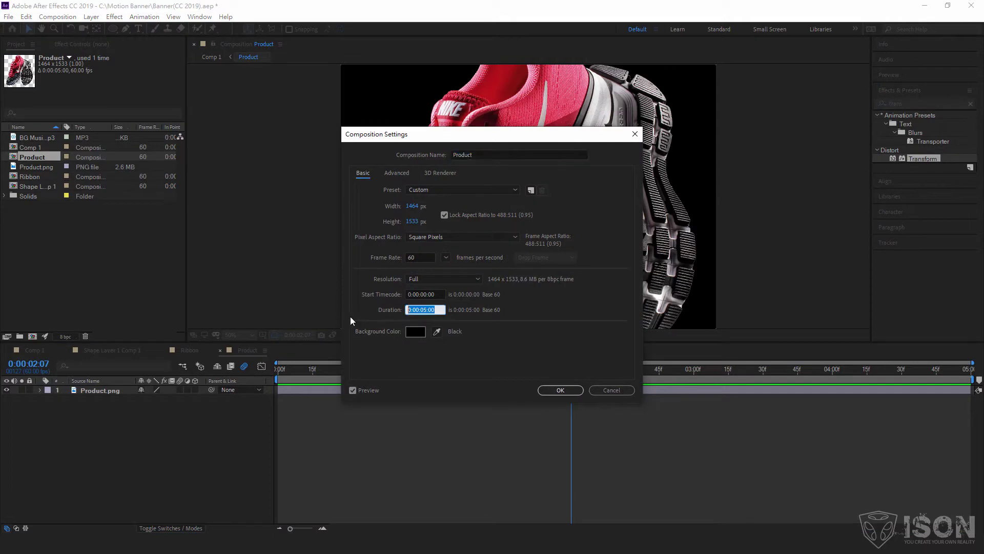
pyautogui.write('6')
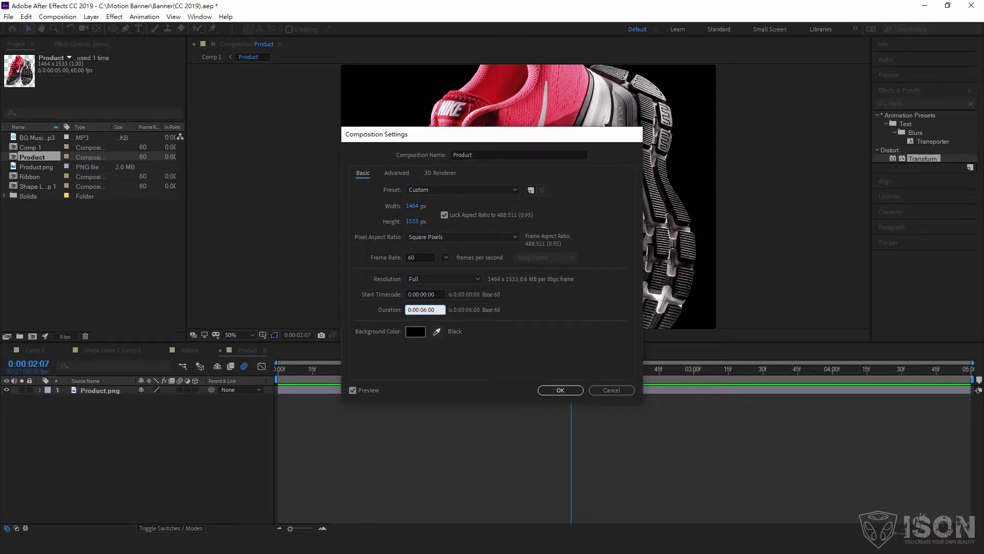
pyautogui.press('Return')
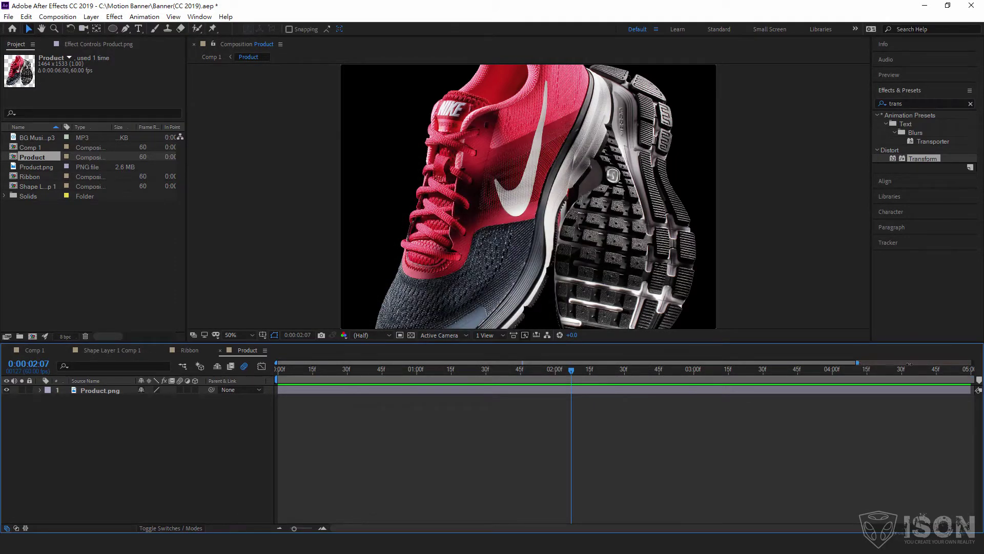
pyautogui.moveTo(861, 388); pyautogui.dragTo(974, 389)
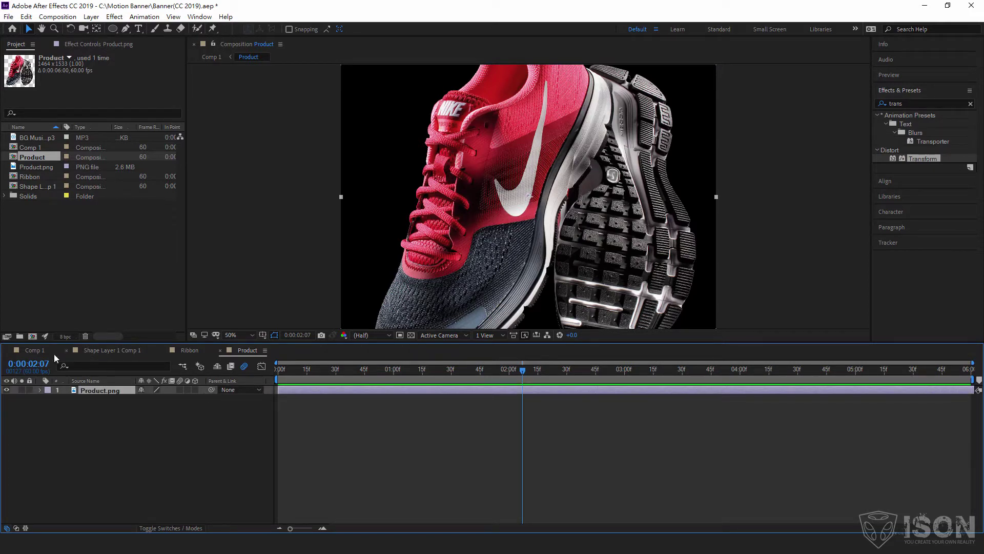
pyautogui.click(34, 350)
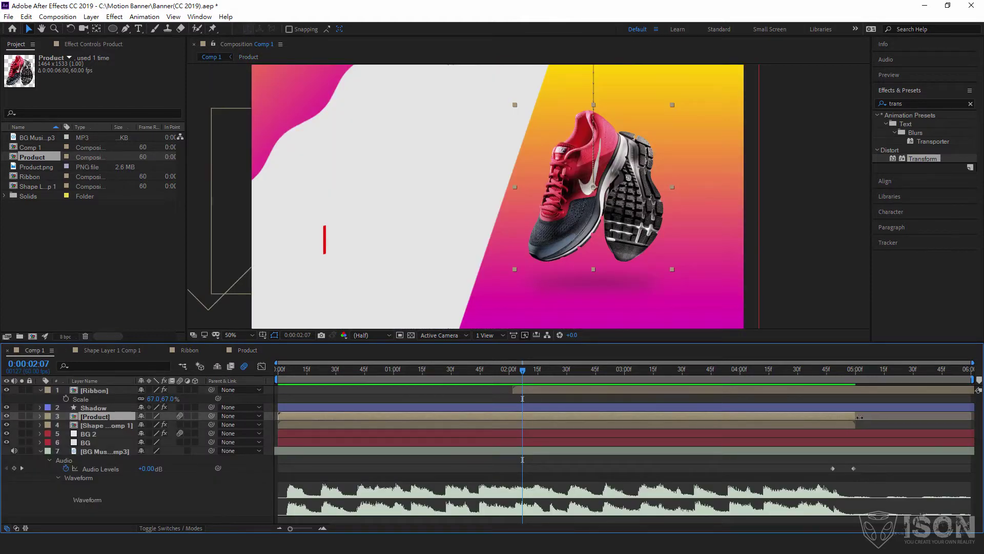
# Extend the Product layer to 6:00, then give Shape Layer 1 Comp 1 a 6:00 duration with Shape Layer 1 spanning it
pyautogui.moveTo(860, 417); pyautogui.dragTo(972, 417)
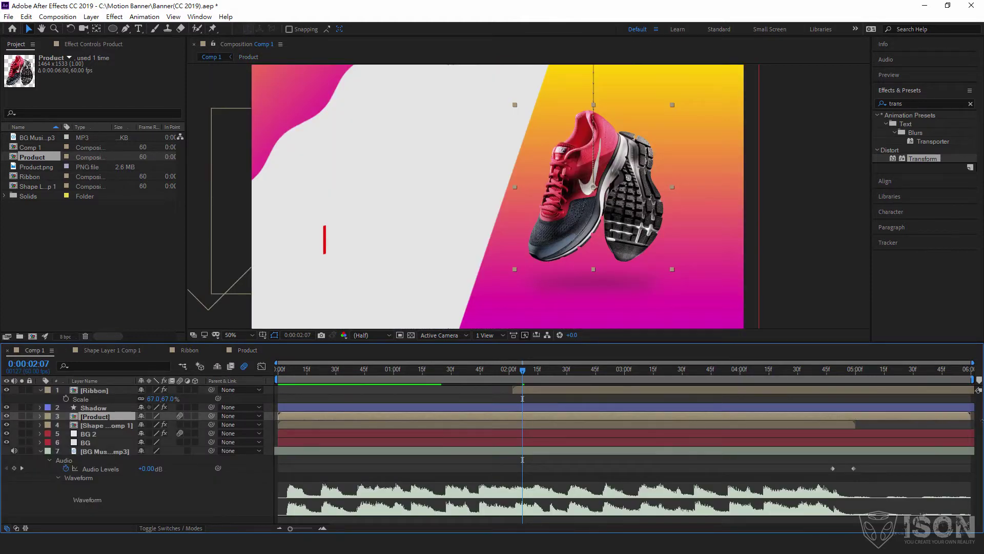
pyautogui.doubleClick(75, 427)
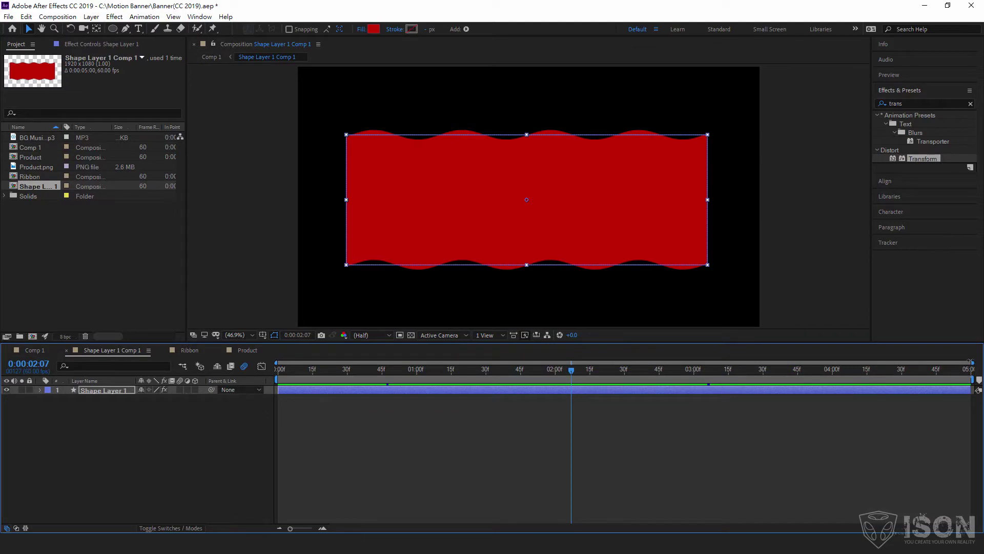
pyautogui.click(73, 17)
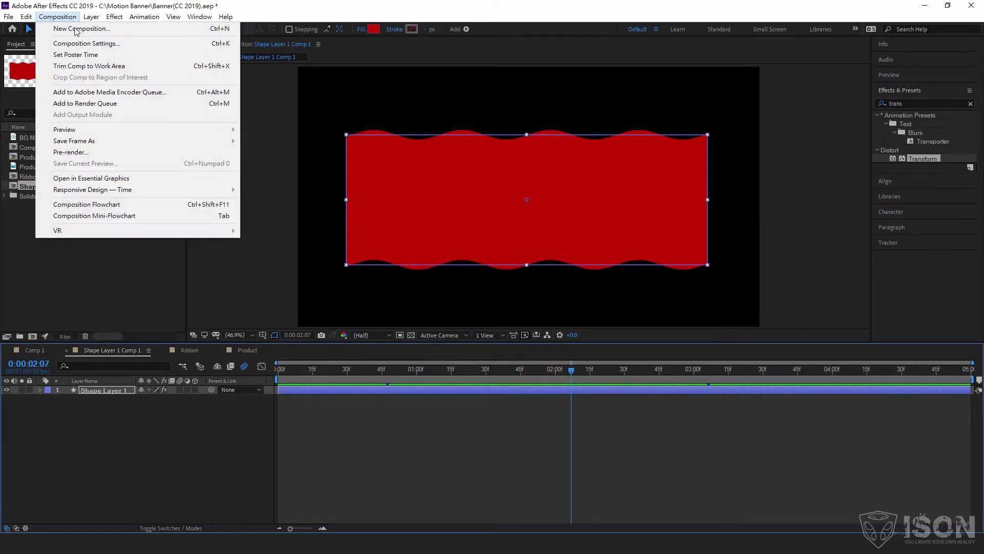
pyautogui.click(80, 41)
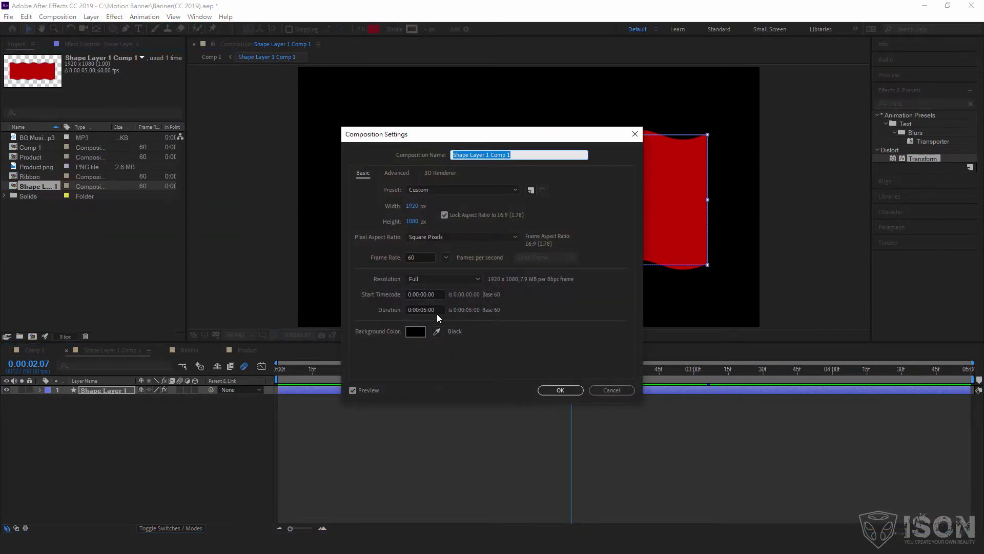
pyautogui.click(426, 309)
pyautogui.write('600')
pyautogui.press('Return')
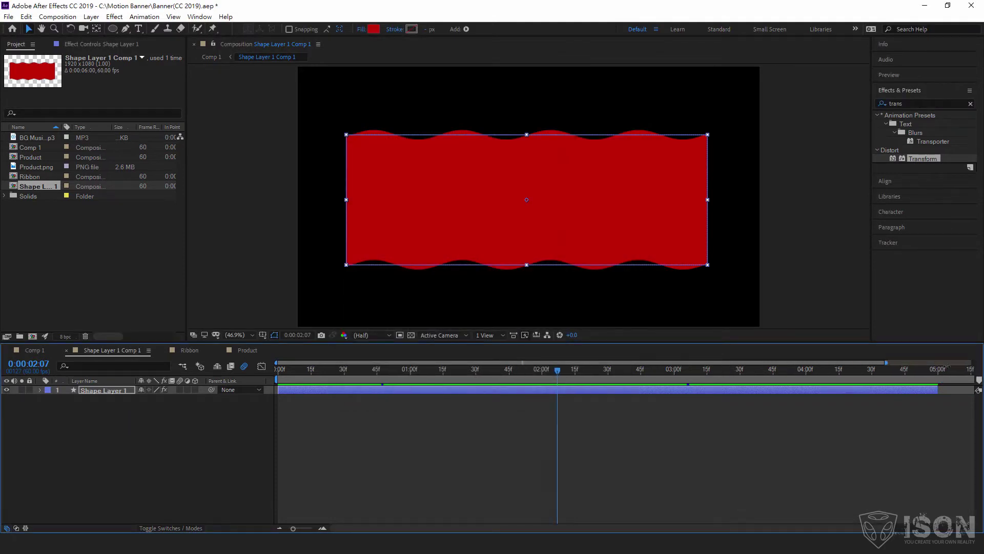
pyautogui.moveTo(861, 389); pyautogui.dragTo(974, 390)
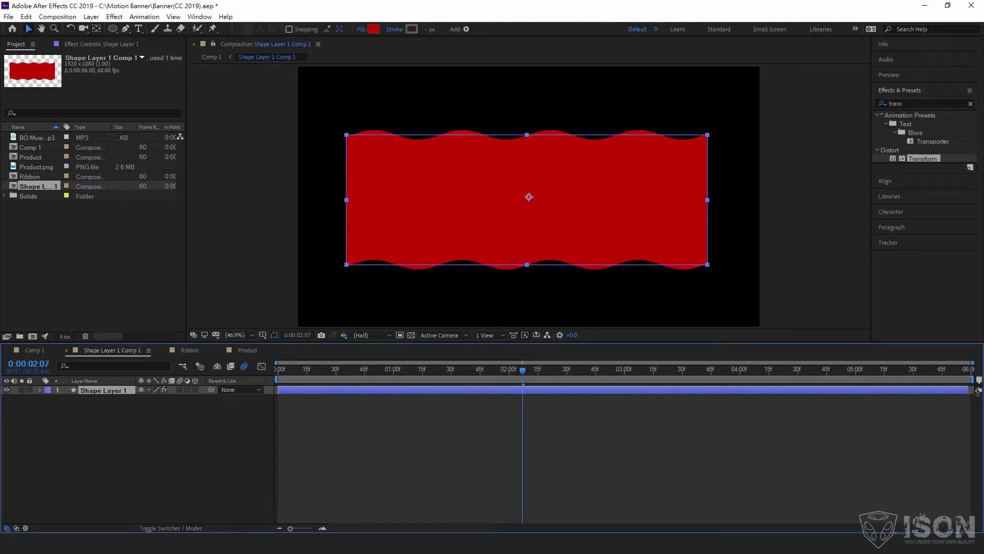
# Extend the ribbon precomp layer to 6:00 and move the music fade keyframes to the end, fade starting near 0:00:05:49
pyautogui.click(36, 354)
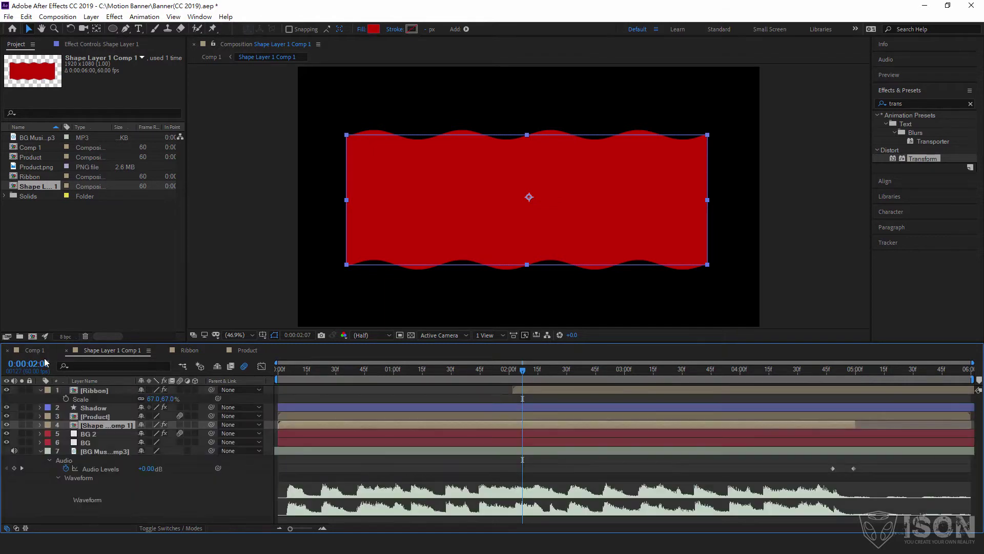
pyautogui.moveTo(914, 430); pyautogui.dragTo(970, 425)
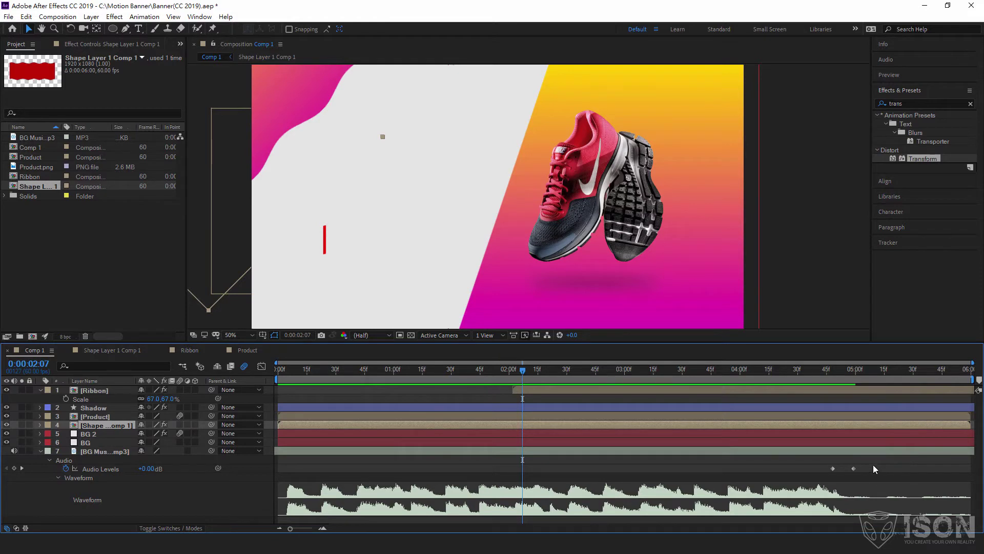
pyautogui.moveTo(873, 465)
pyautogui.mouseDown()
pyautogui.moveTo(820, 475)
pyautogui.moveTo(863, 468)
pyautogui.mouseUp()
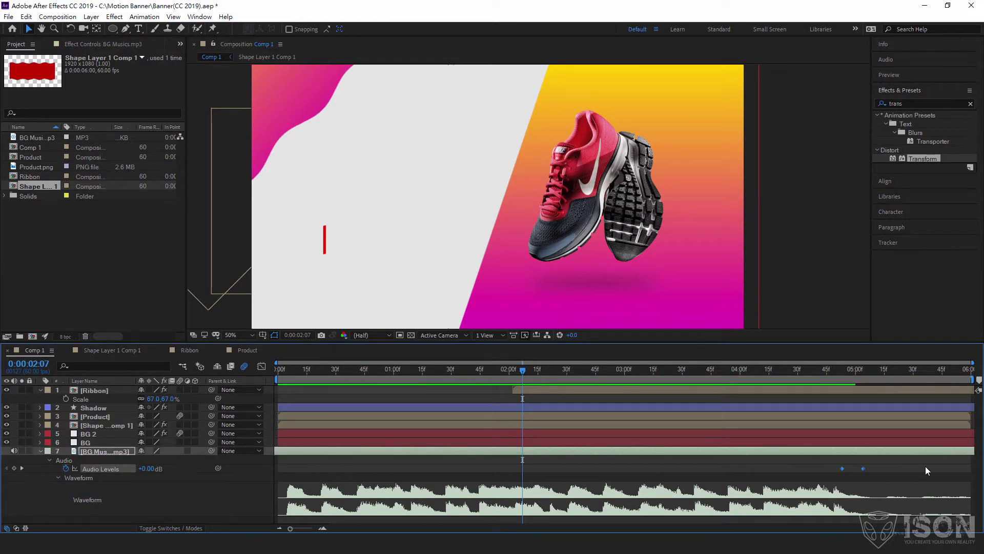
pyautogui.moveTo(925, 466); pyautogui.dragTo(943, 473)
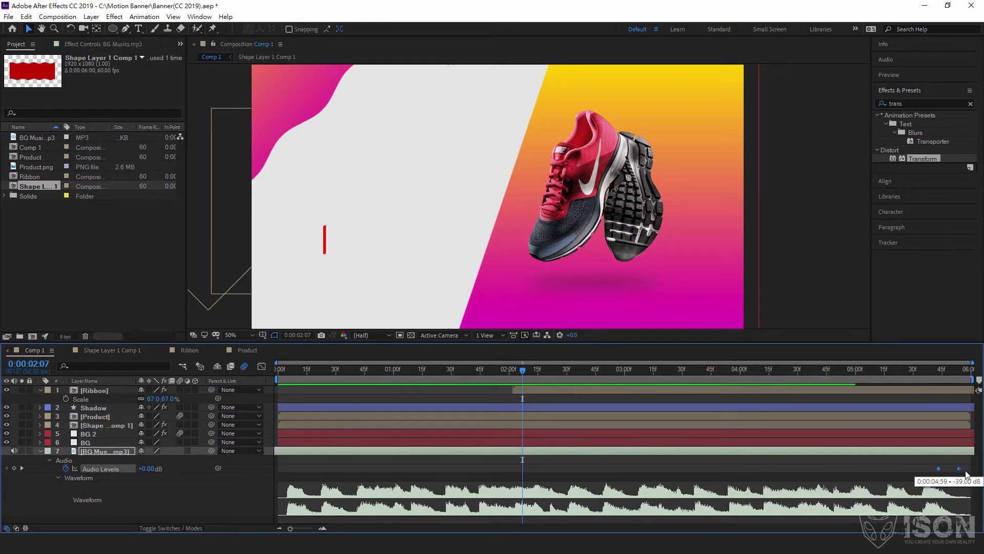
pyautogui.click(948, 468)
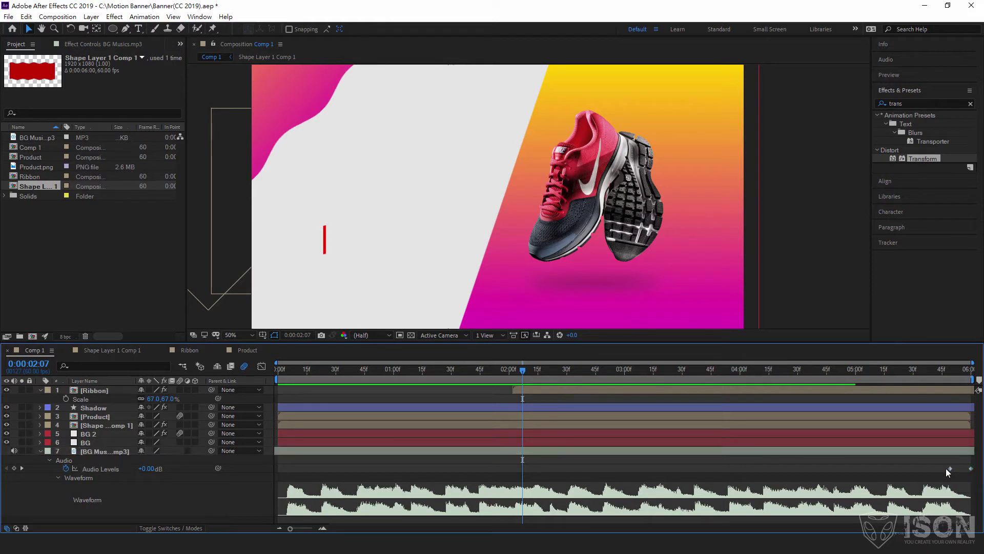
pyautogui.moveTo(950, 468); pyautogui.dragTo(895, 468)
# Nudge the fade start earlier, preview the 6-second banner, and queue Comp 1 in Adobe Media Encoder
pyautogui.click(278, 369)
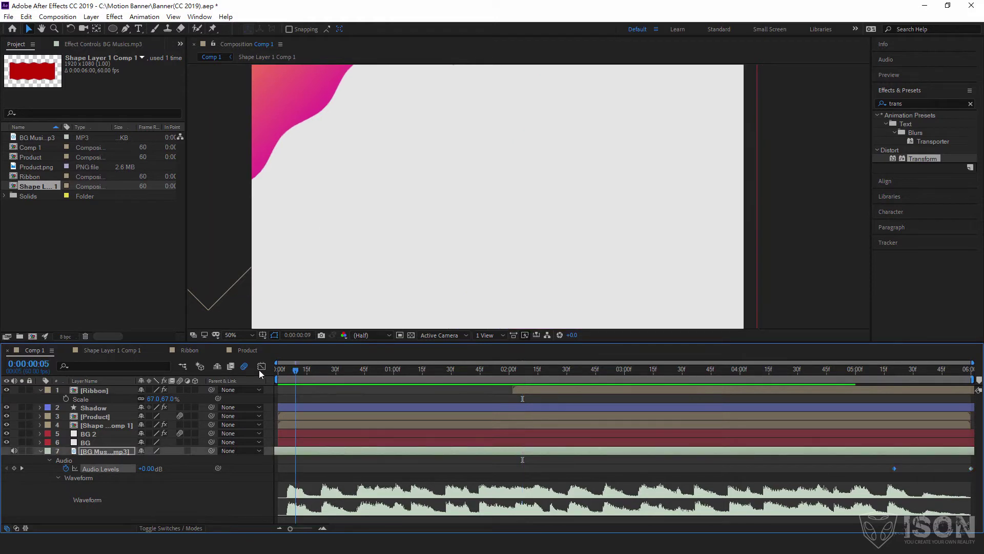
pyautogui.press('space')
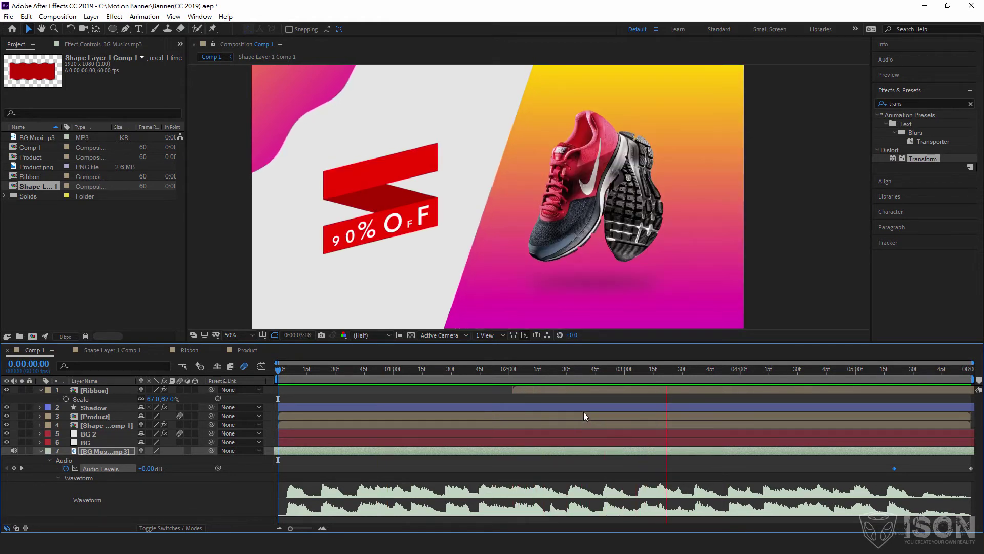
pyautogui.press('space')
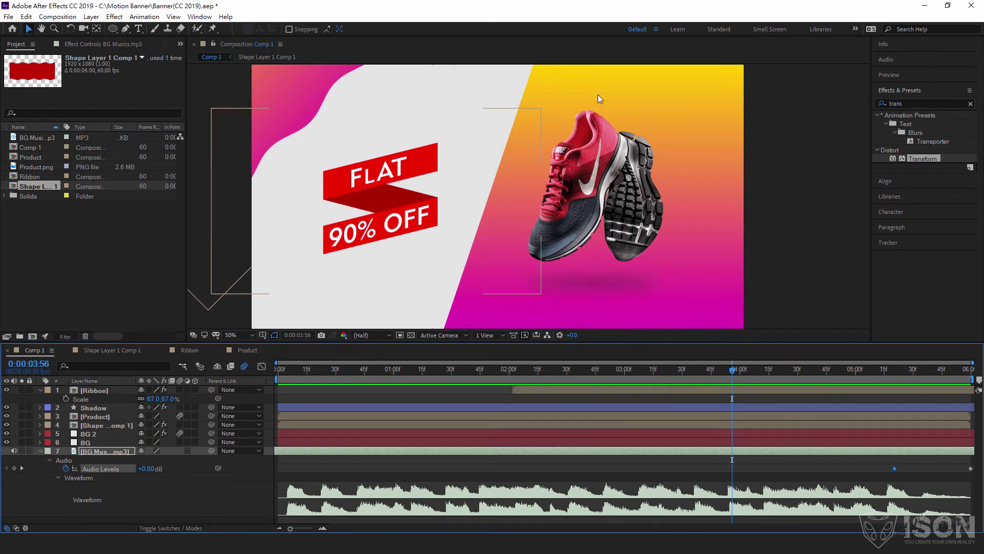
pyautogui.click(58, 17)
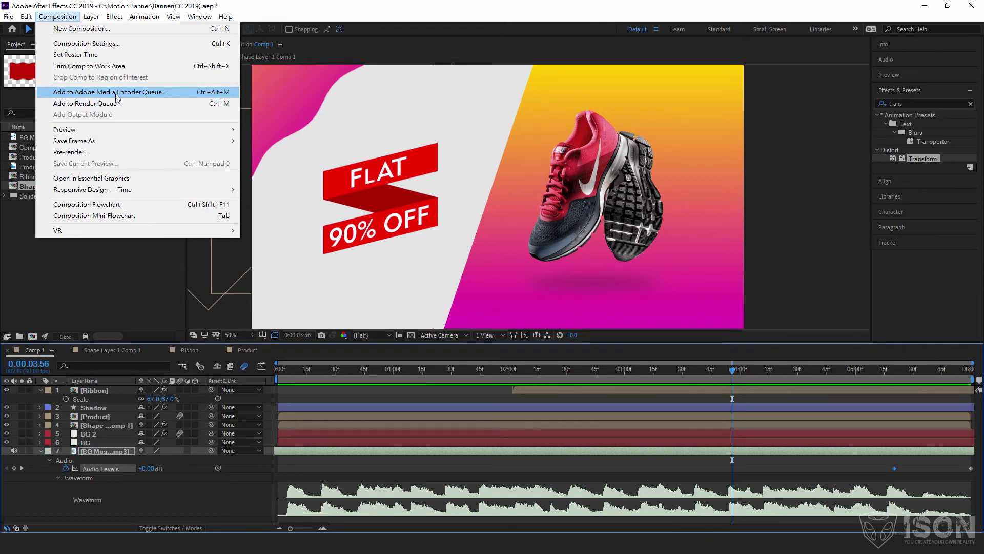
pyautogui.click(120, 95)
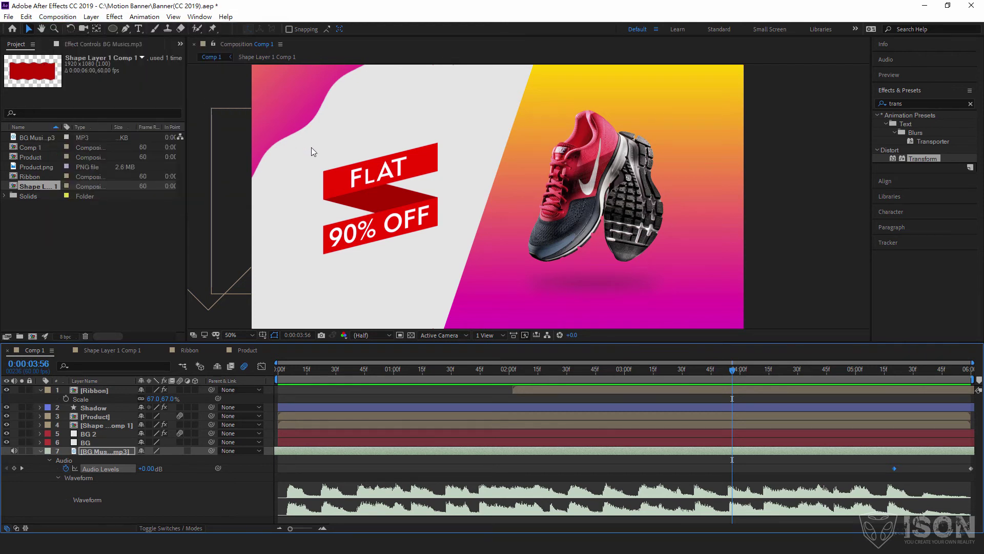